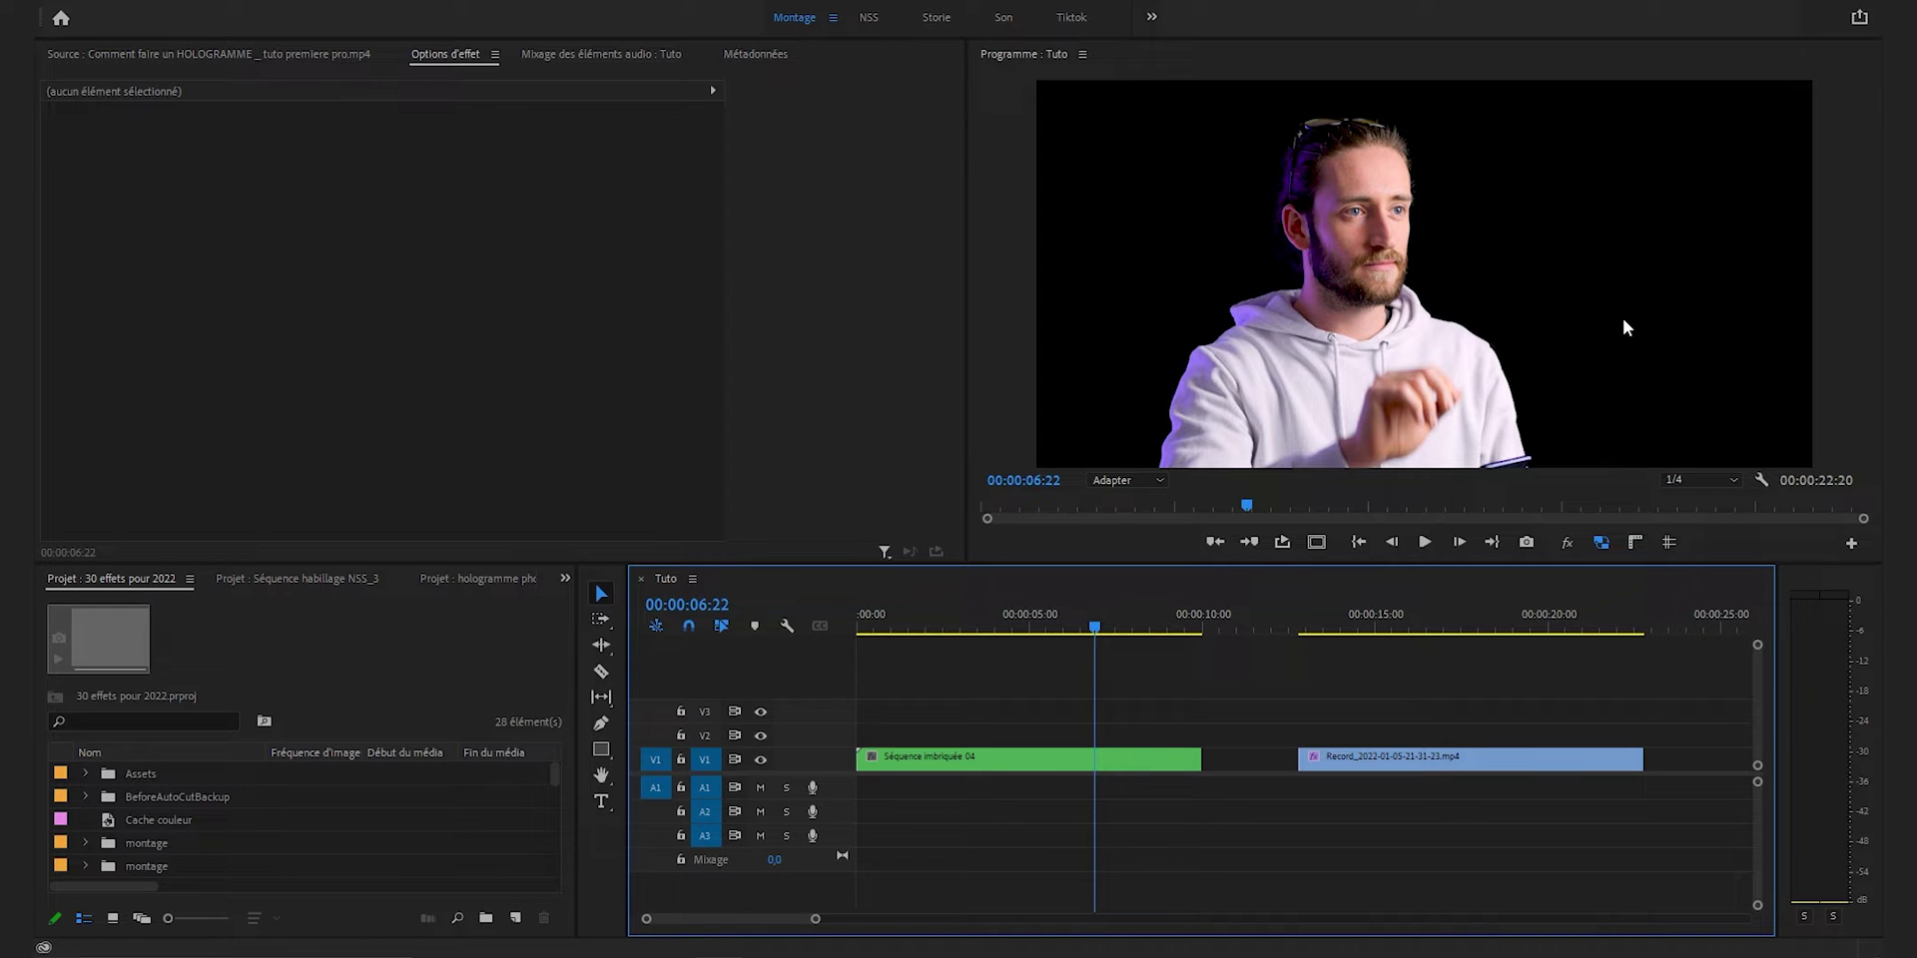
- Find the Recadrage effect and apply it to the phone screen recording clip on V1
{"action": "left_click", "coordinate": [1060, 765]}
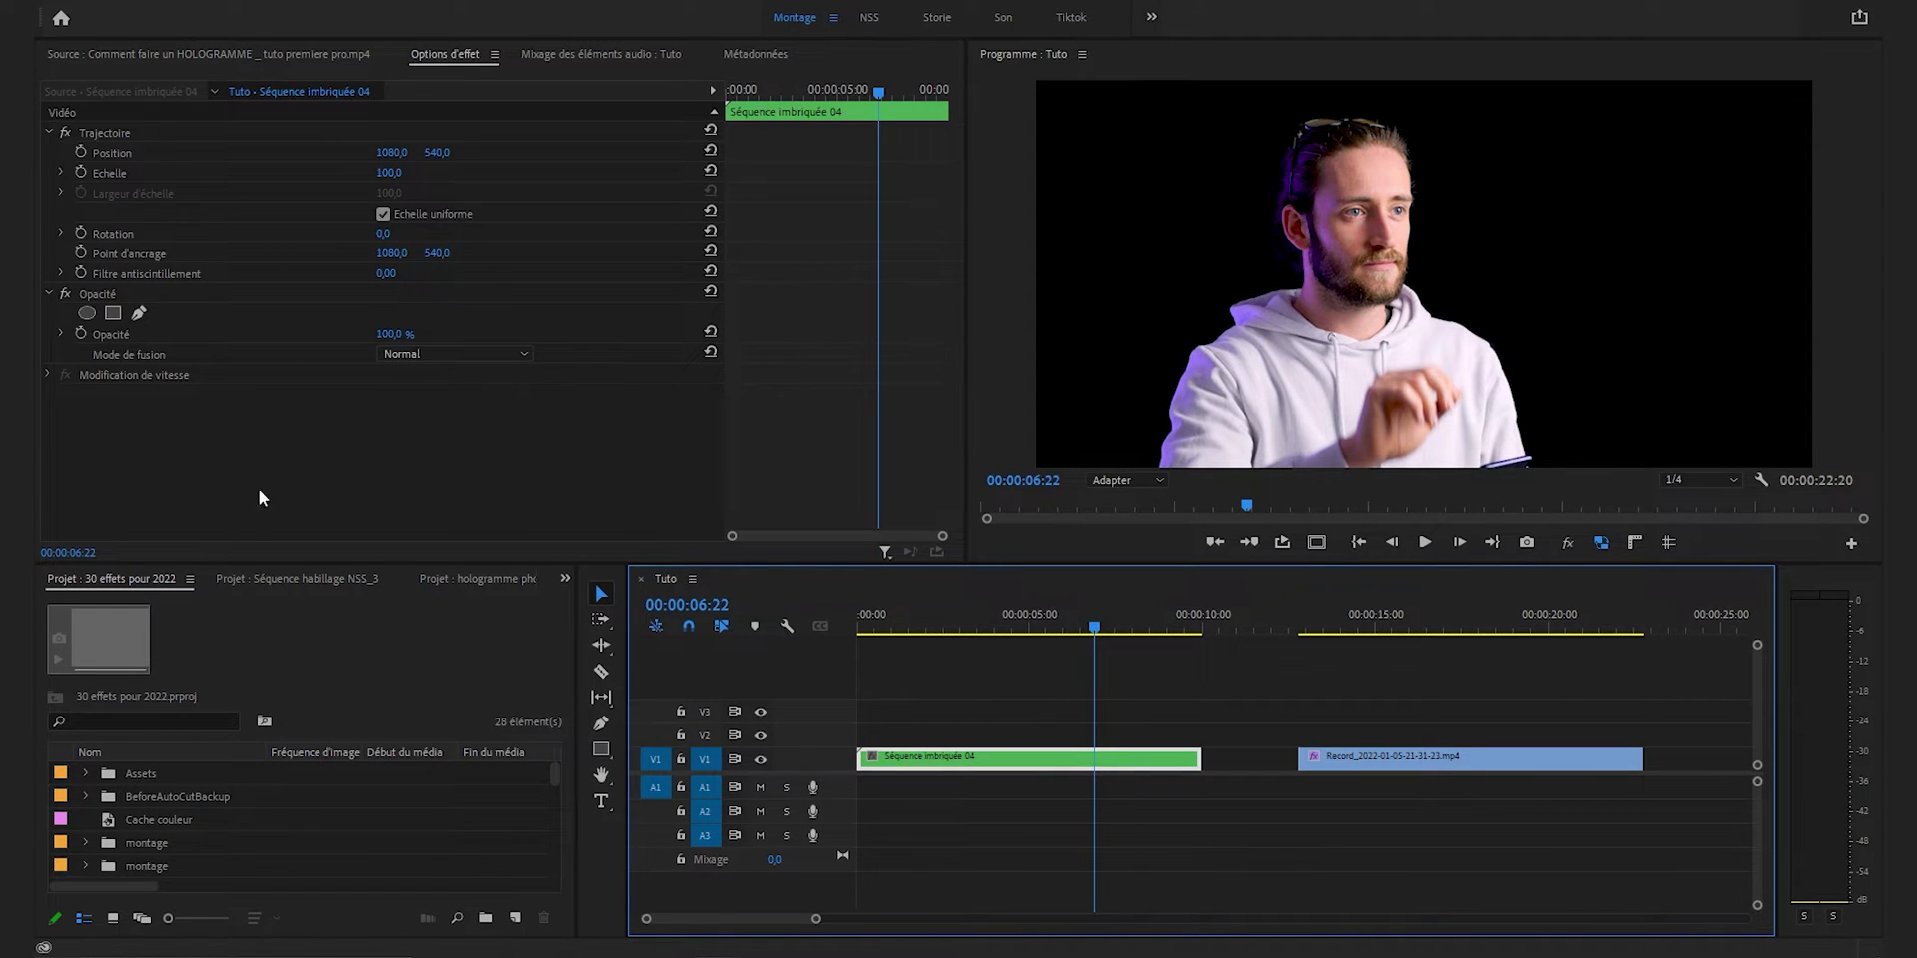
{"action": "left_click", "coordinate": [1336, 621]}
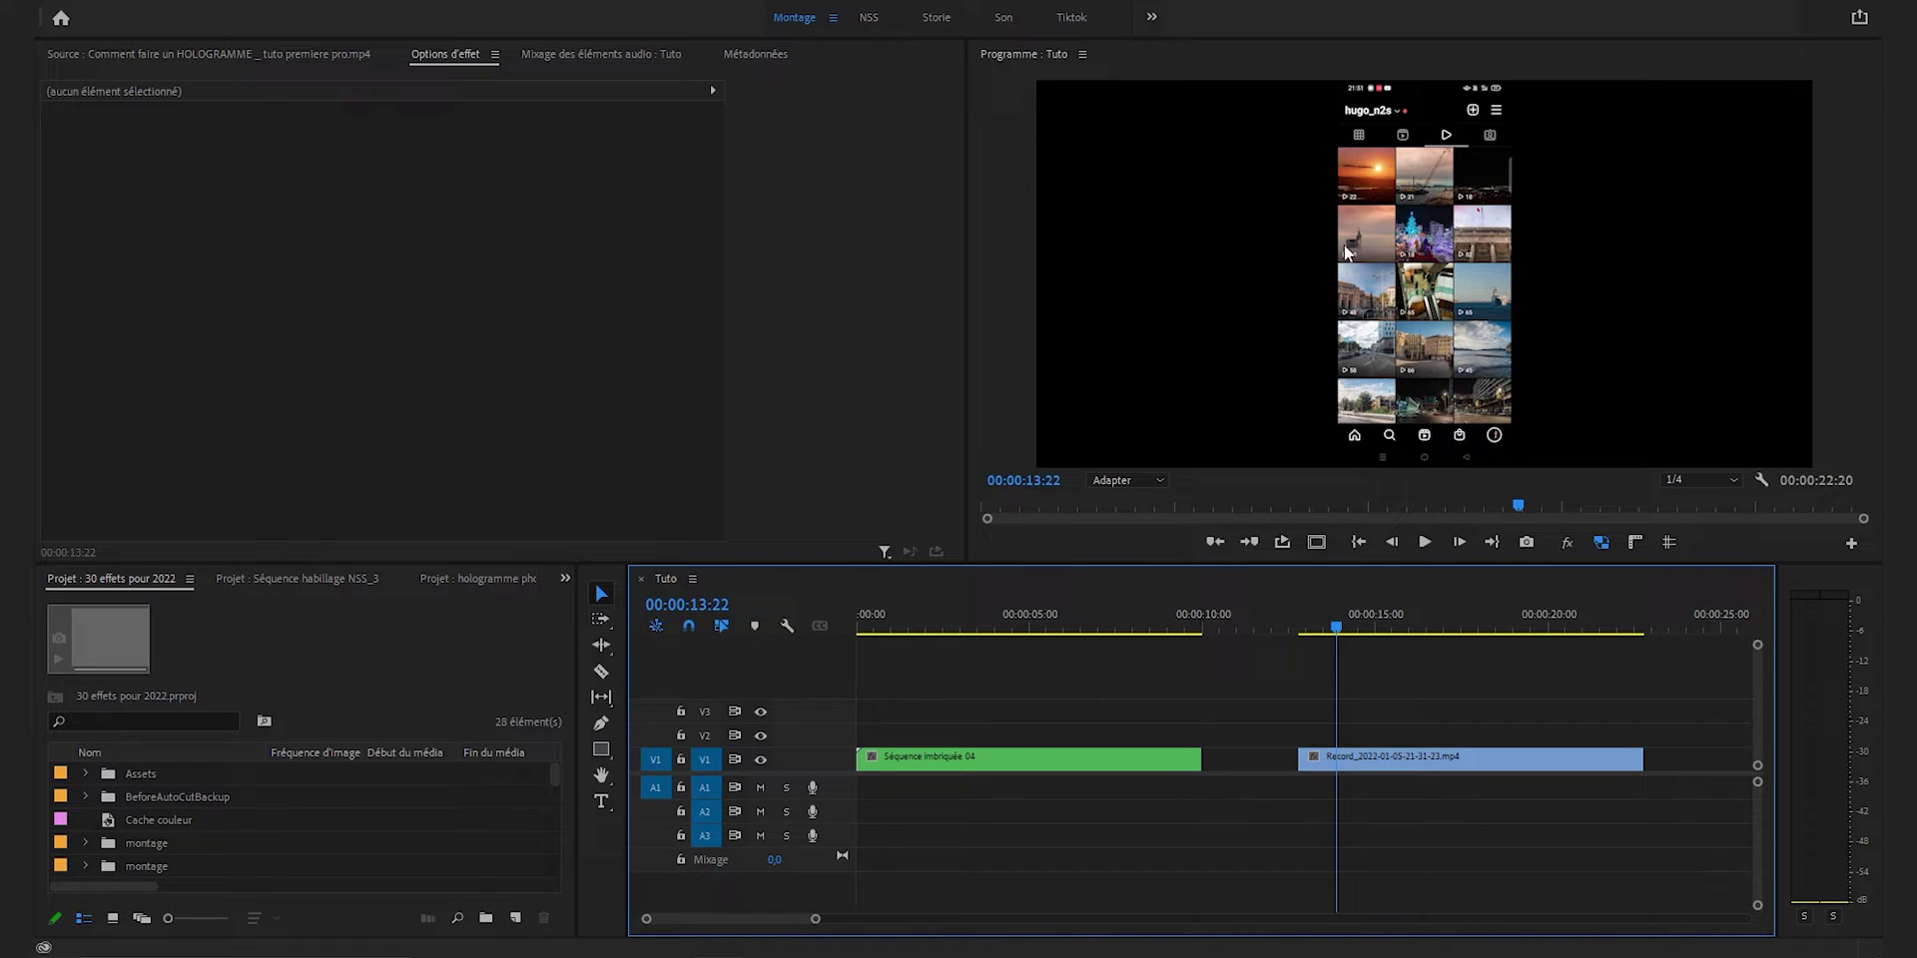
{"action": "left_click", "coordinate": [463, 579]}
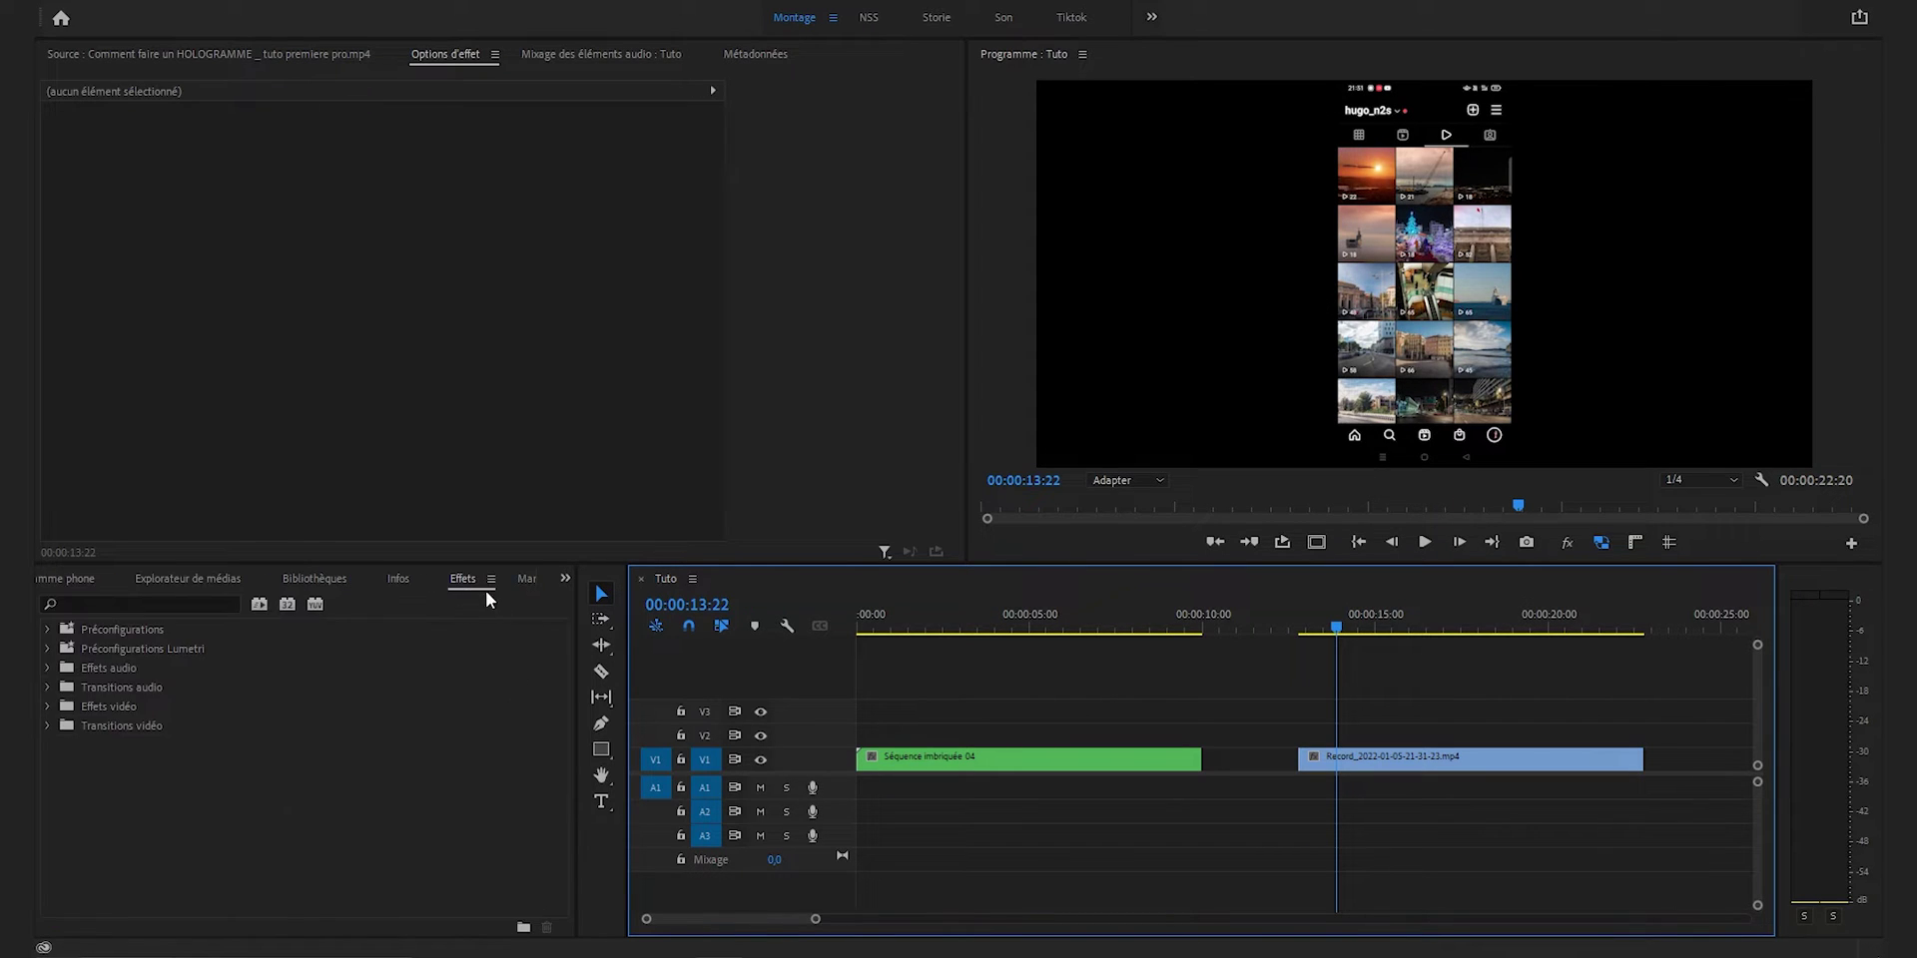
{"action": "left_click", "coordinate": [190, 604]}
{"action": "type", "text": "re"}
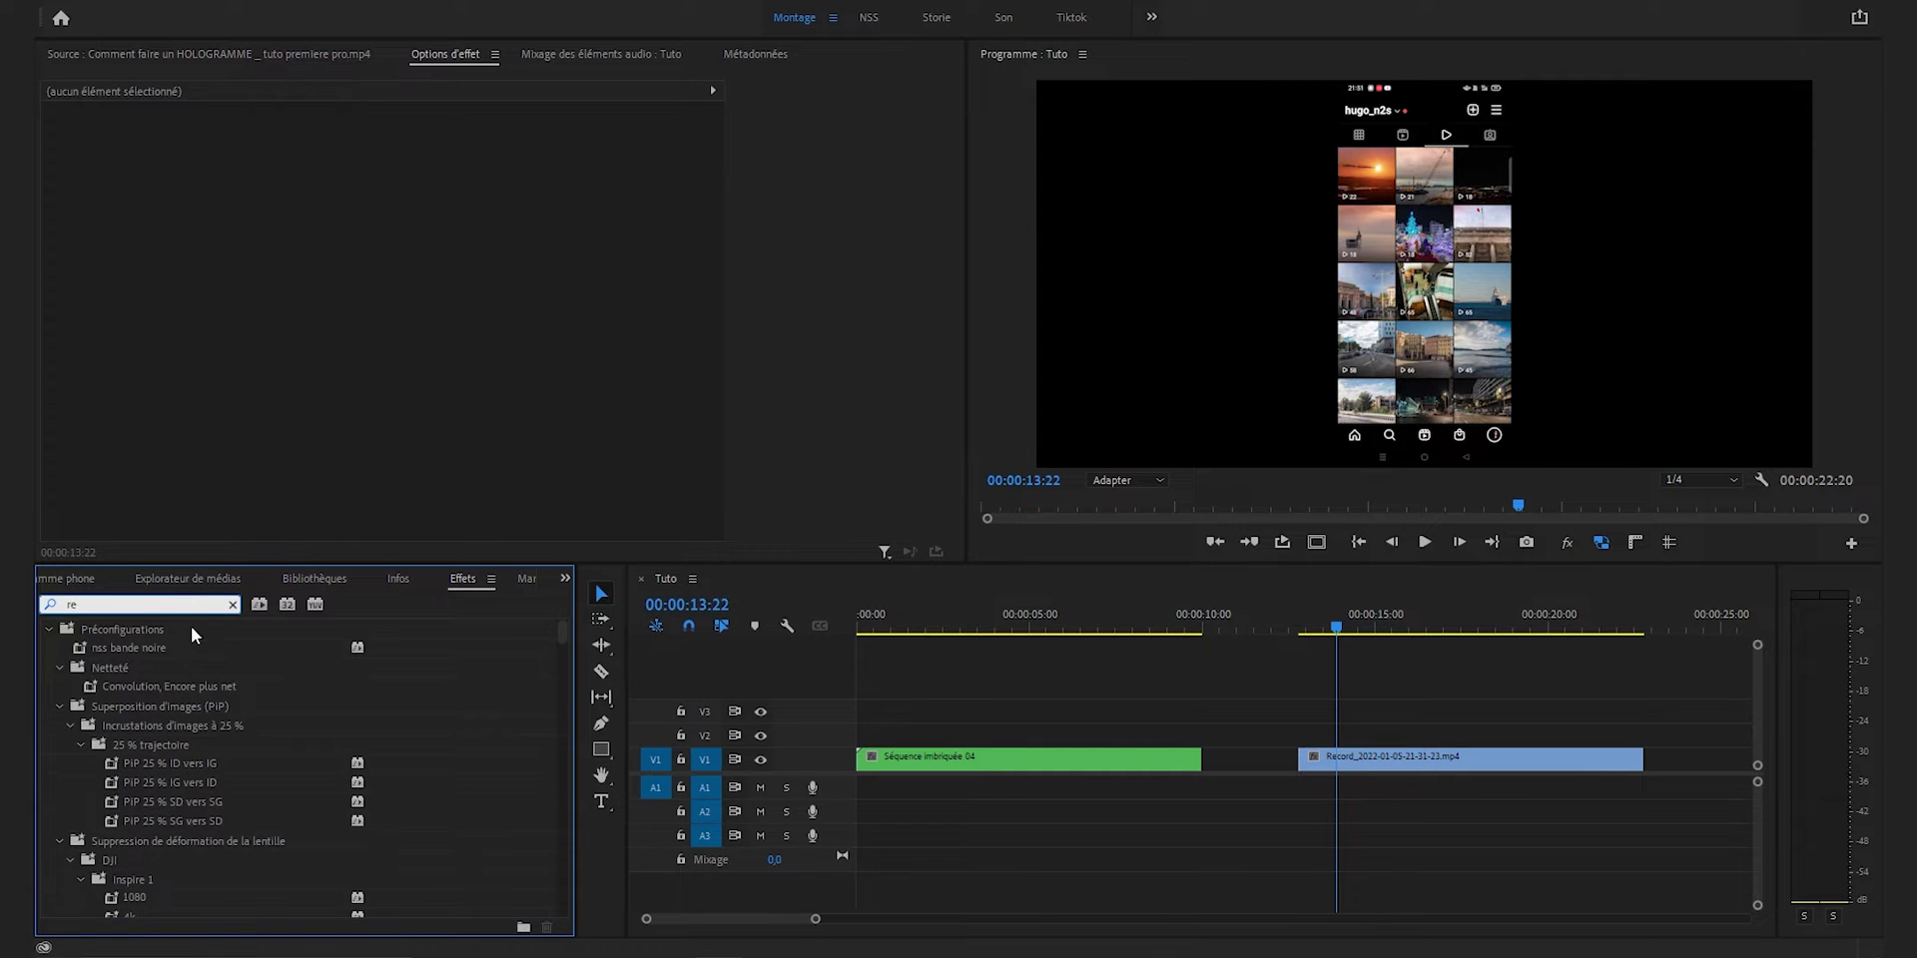
{"action": "type", "text": "ca"}
{"action": "left_click_drag", "start_coordinate": [128, 747], "coordinate": [1411, 778]}
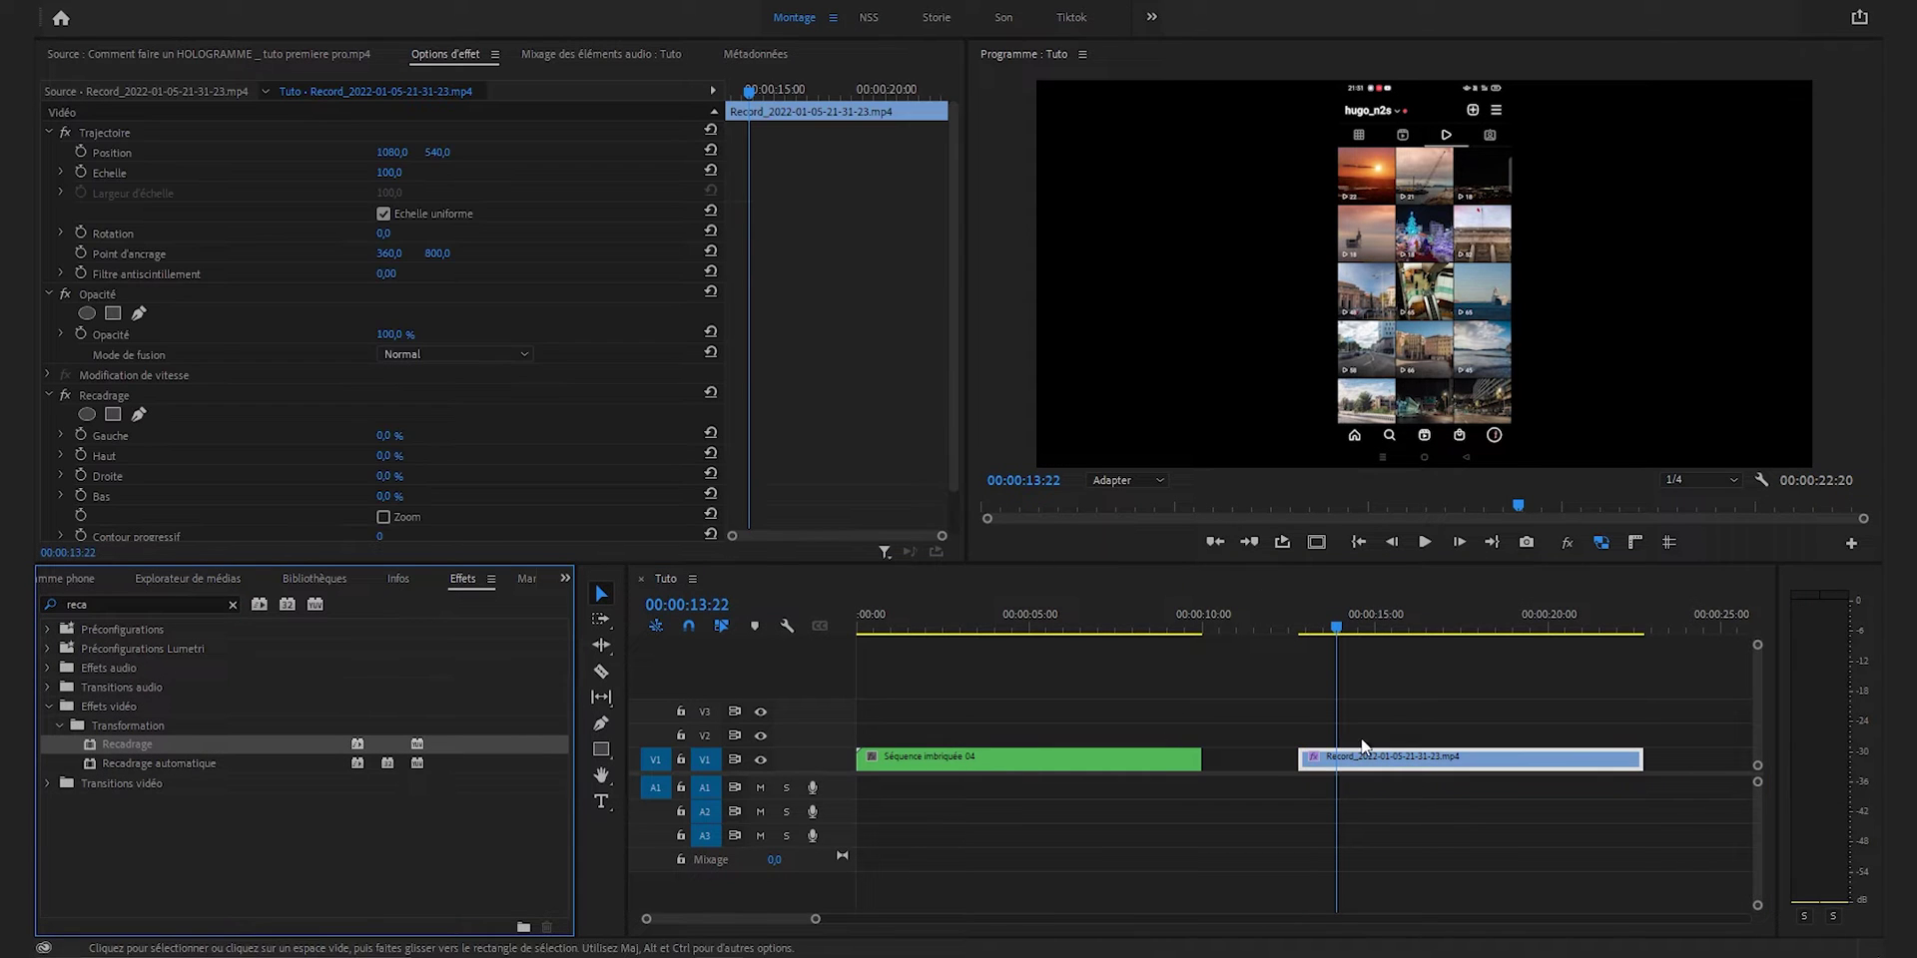
- Crop the phone status bar and navigation bar off the recording, with Haut at 5 % and Bas at 4.5 %
{"action": "left_click", "coordinate": [104, 396]}
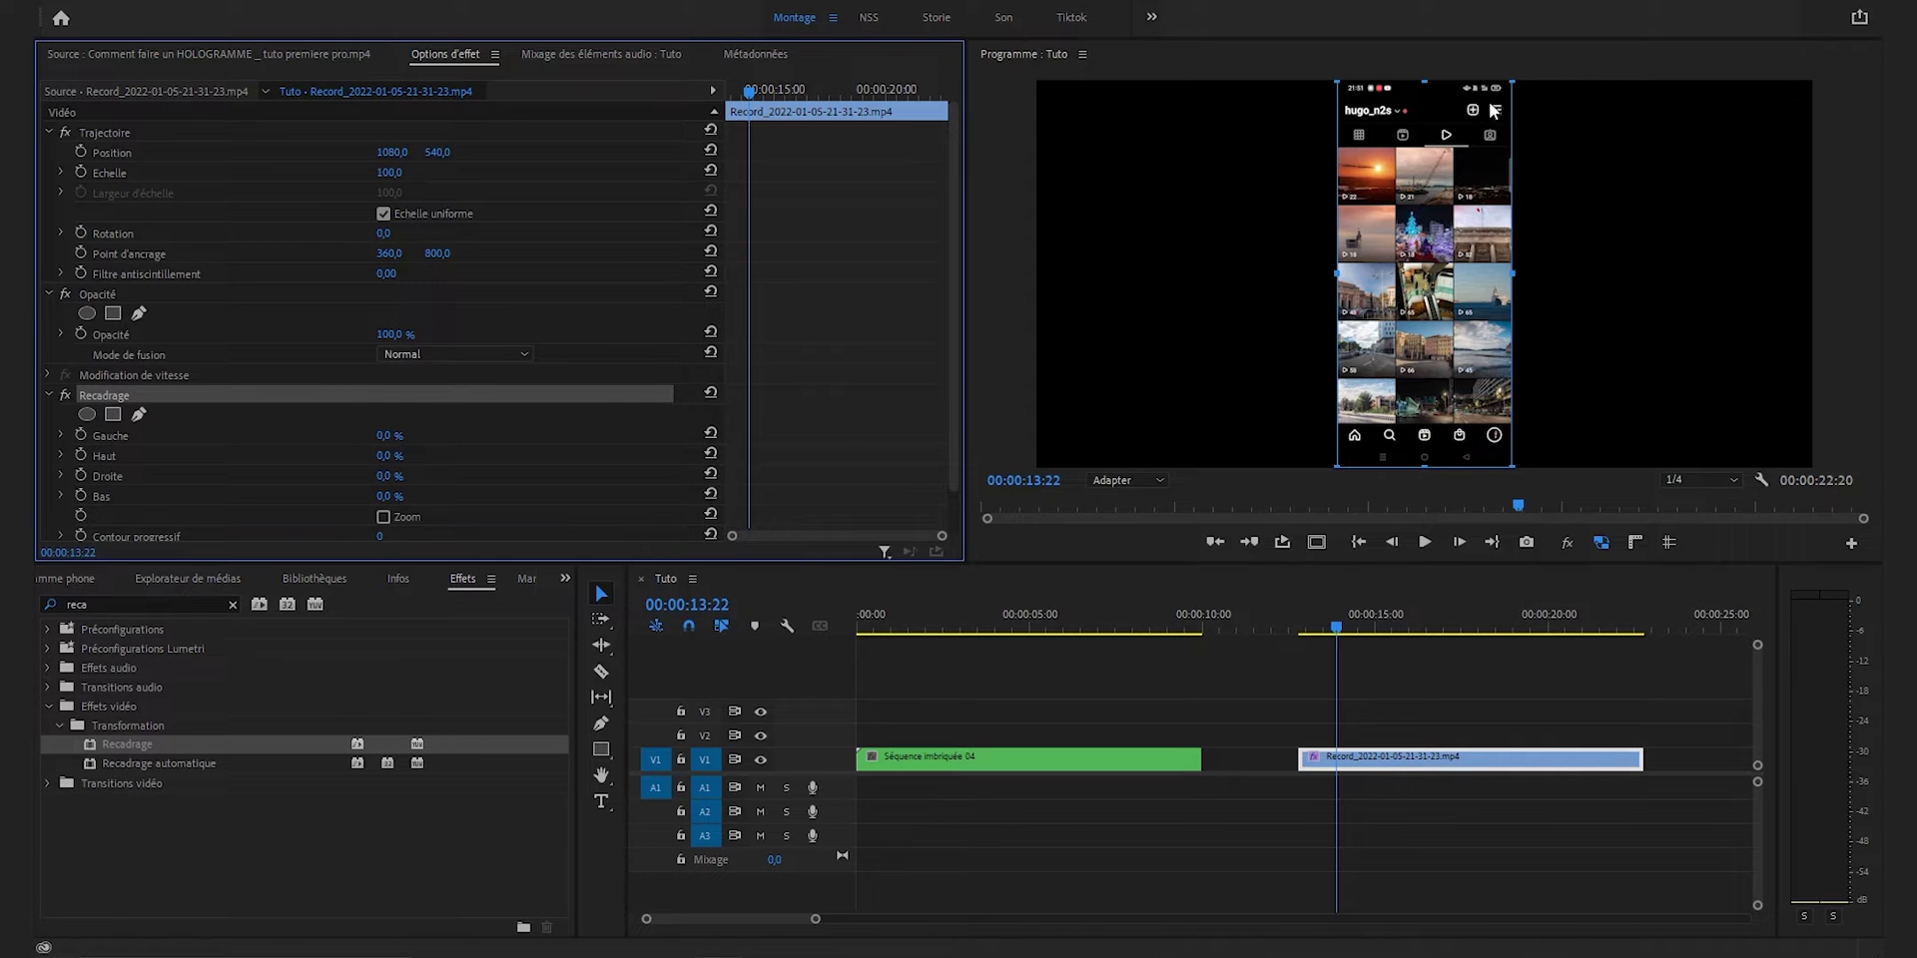
{"action": "left_click_drag", "start_coordinate": [1425, 467], "coordinate": [1428, 452]}
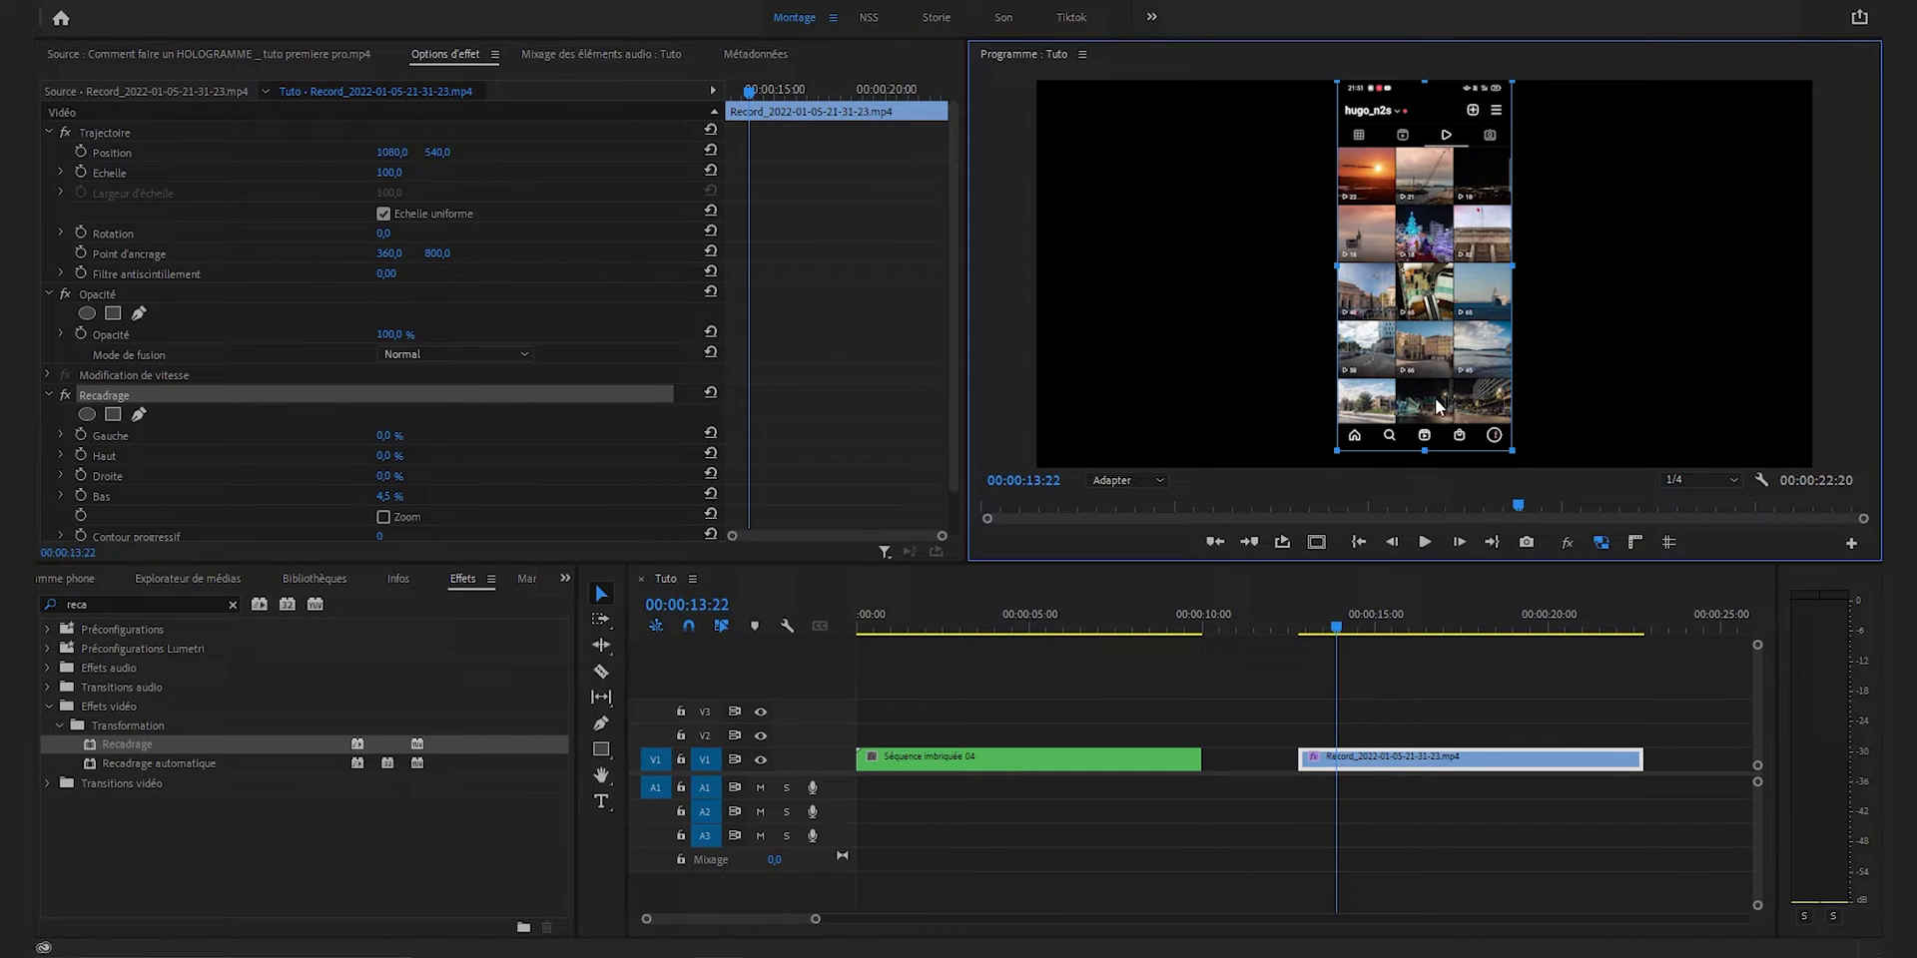
{"action": "left_click_drag", "start_coordinate": [1425, 82], "coordinate": [1426, 98]}
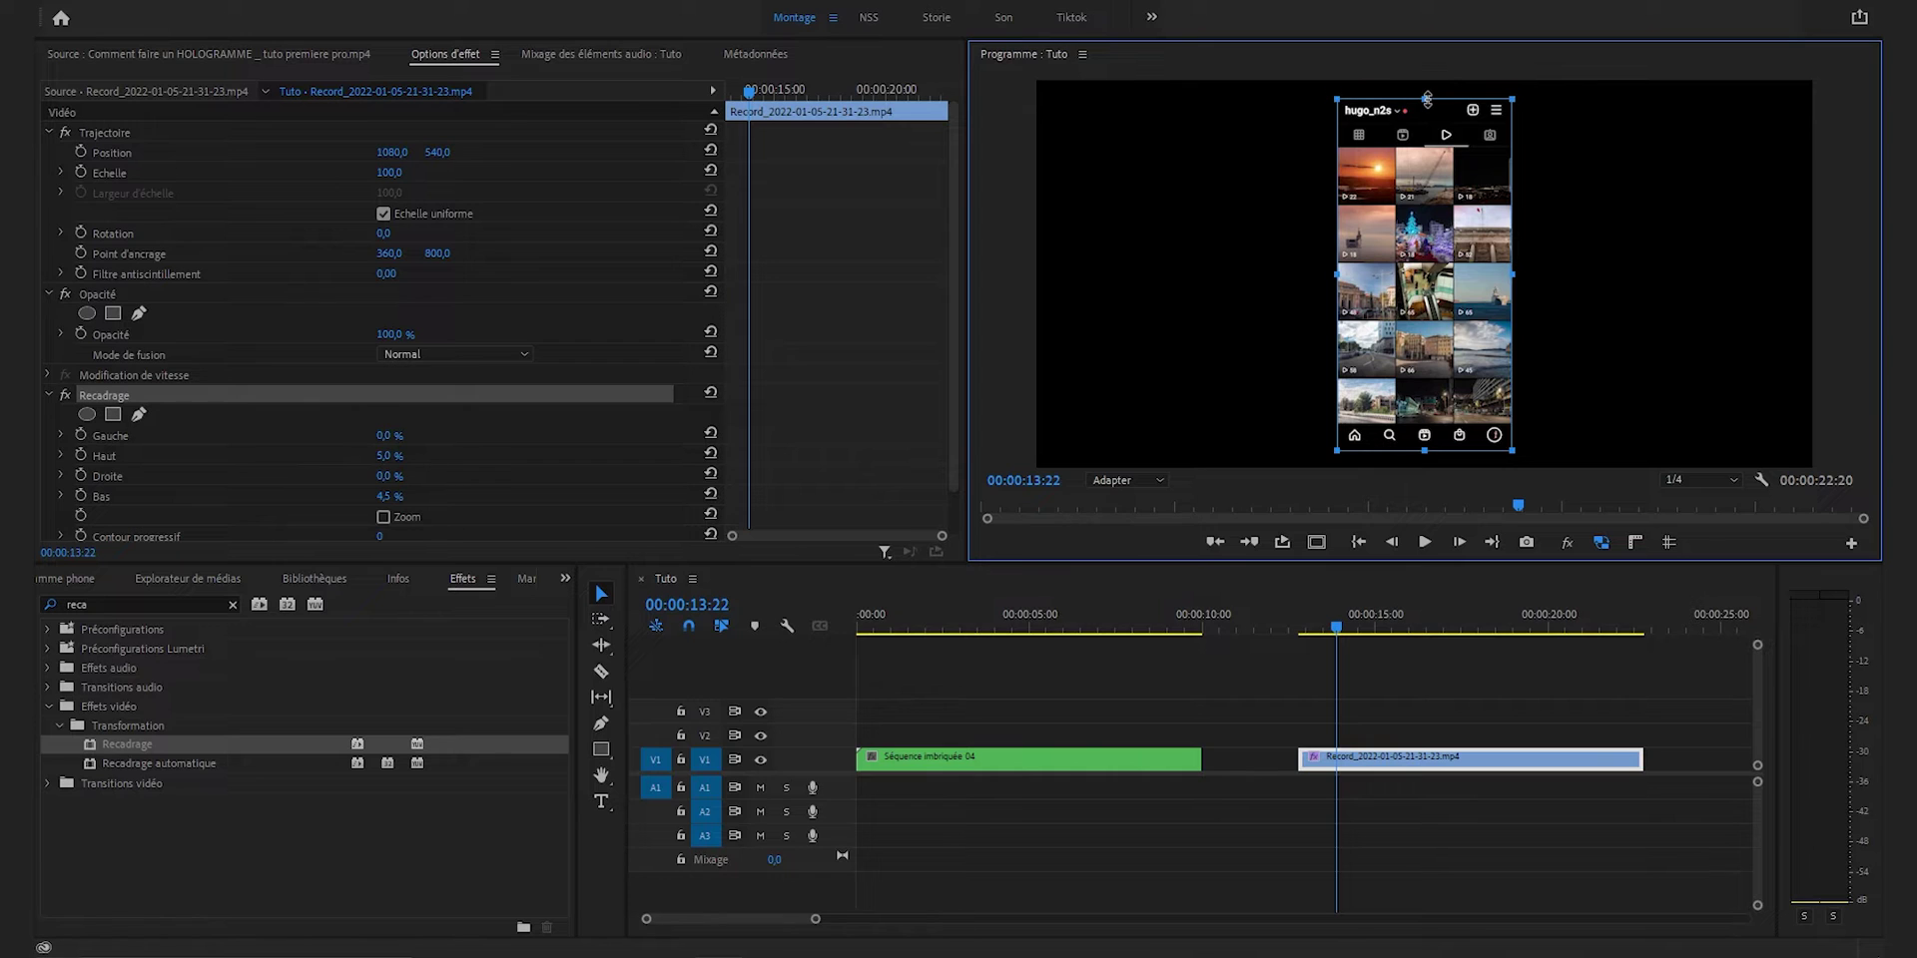
{"action": "left_click", "coordinate": [1603, 667]}
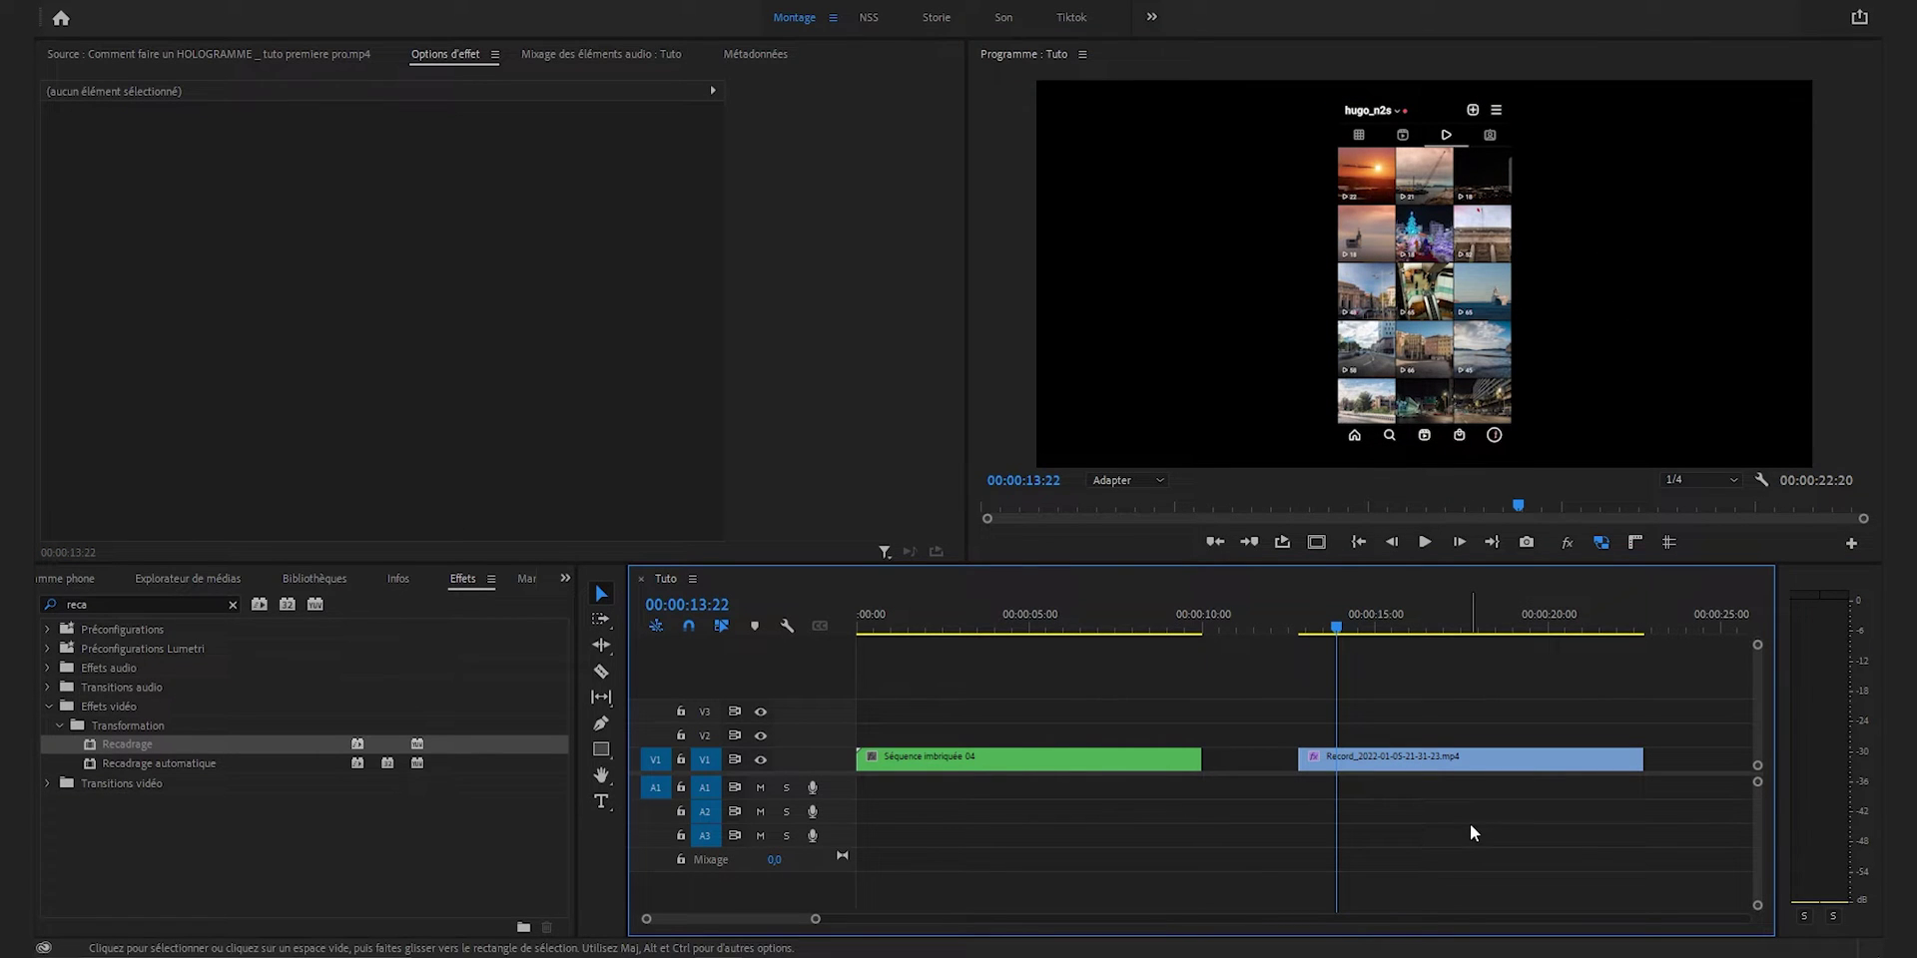
- Nest the cropped phone recording clip into its own sequence
{"action": "right_click", "coordinate": [1460, 759]}
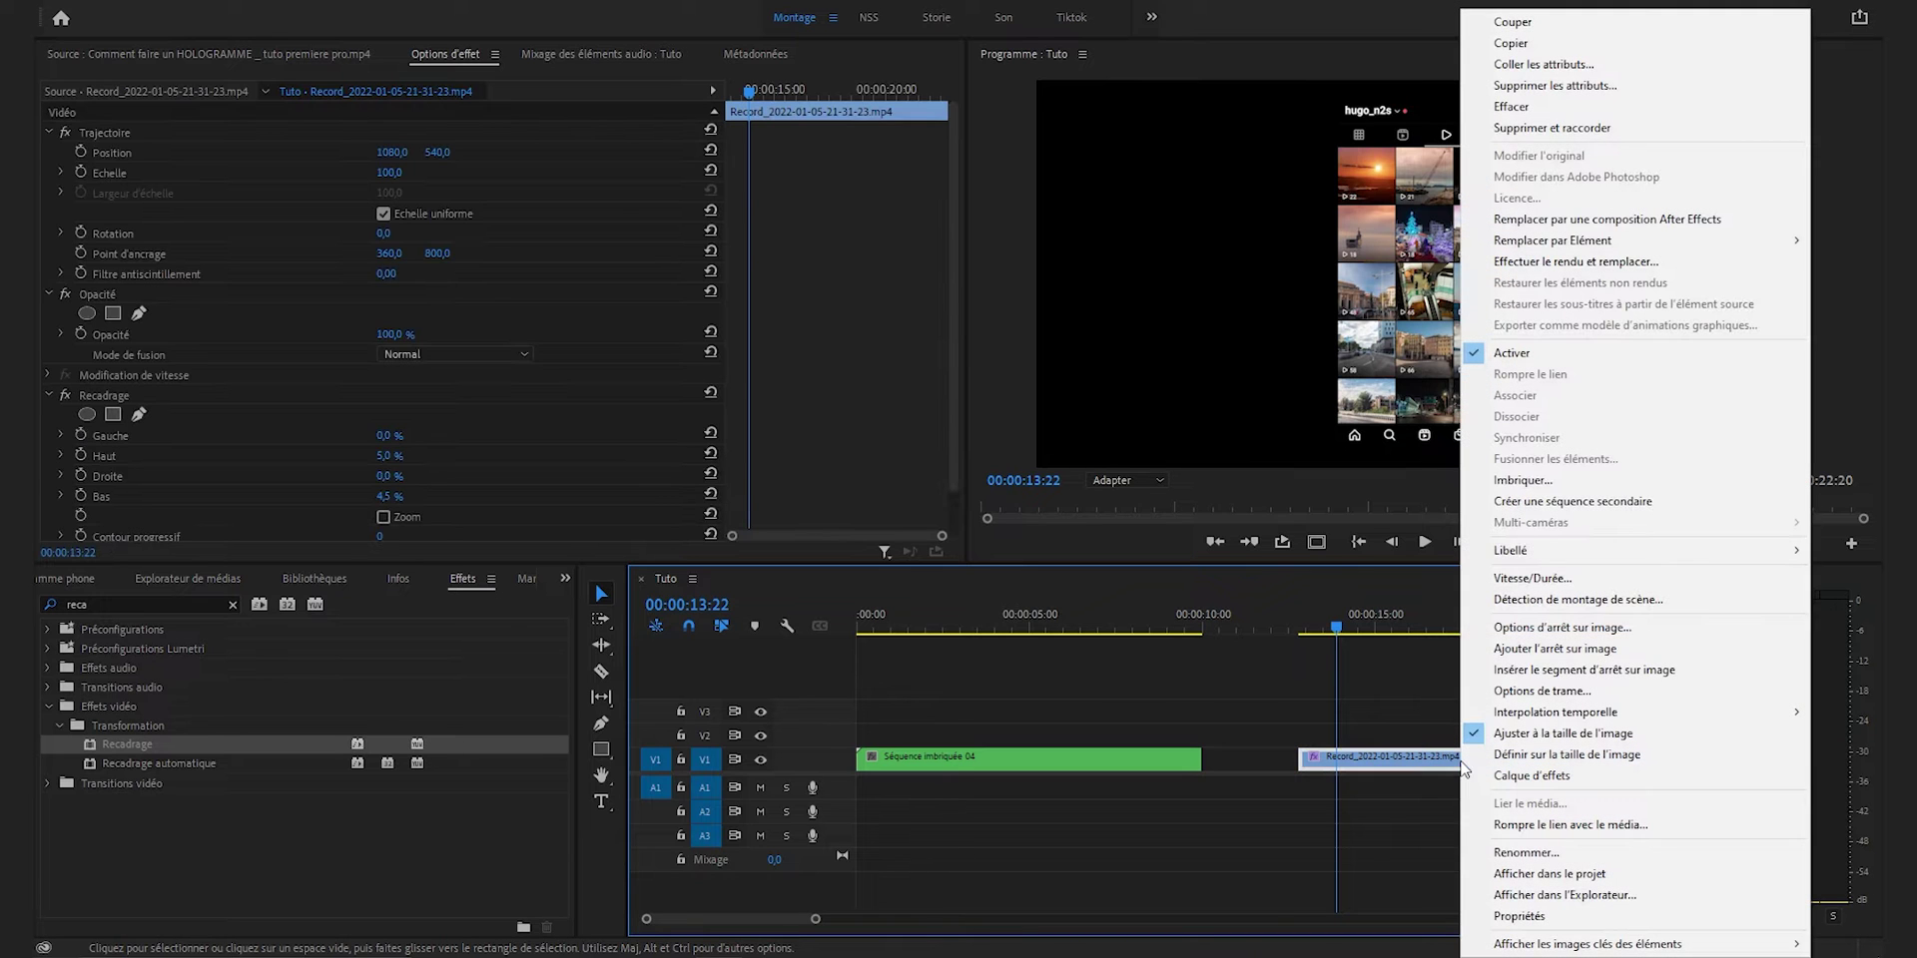
{"action": "left_click", "coordinate": [1550, 488]}
{"action": "left_click", "coordinate": [912, 487]}
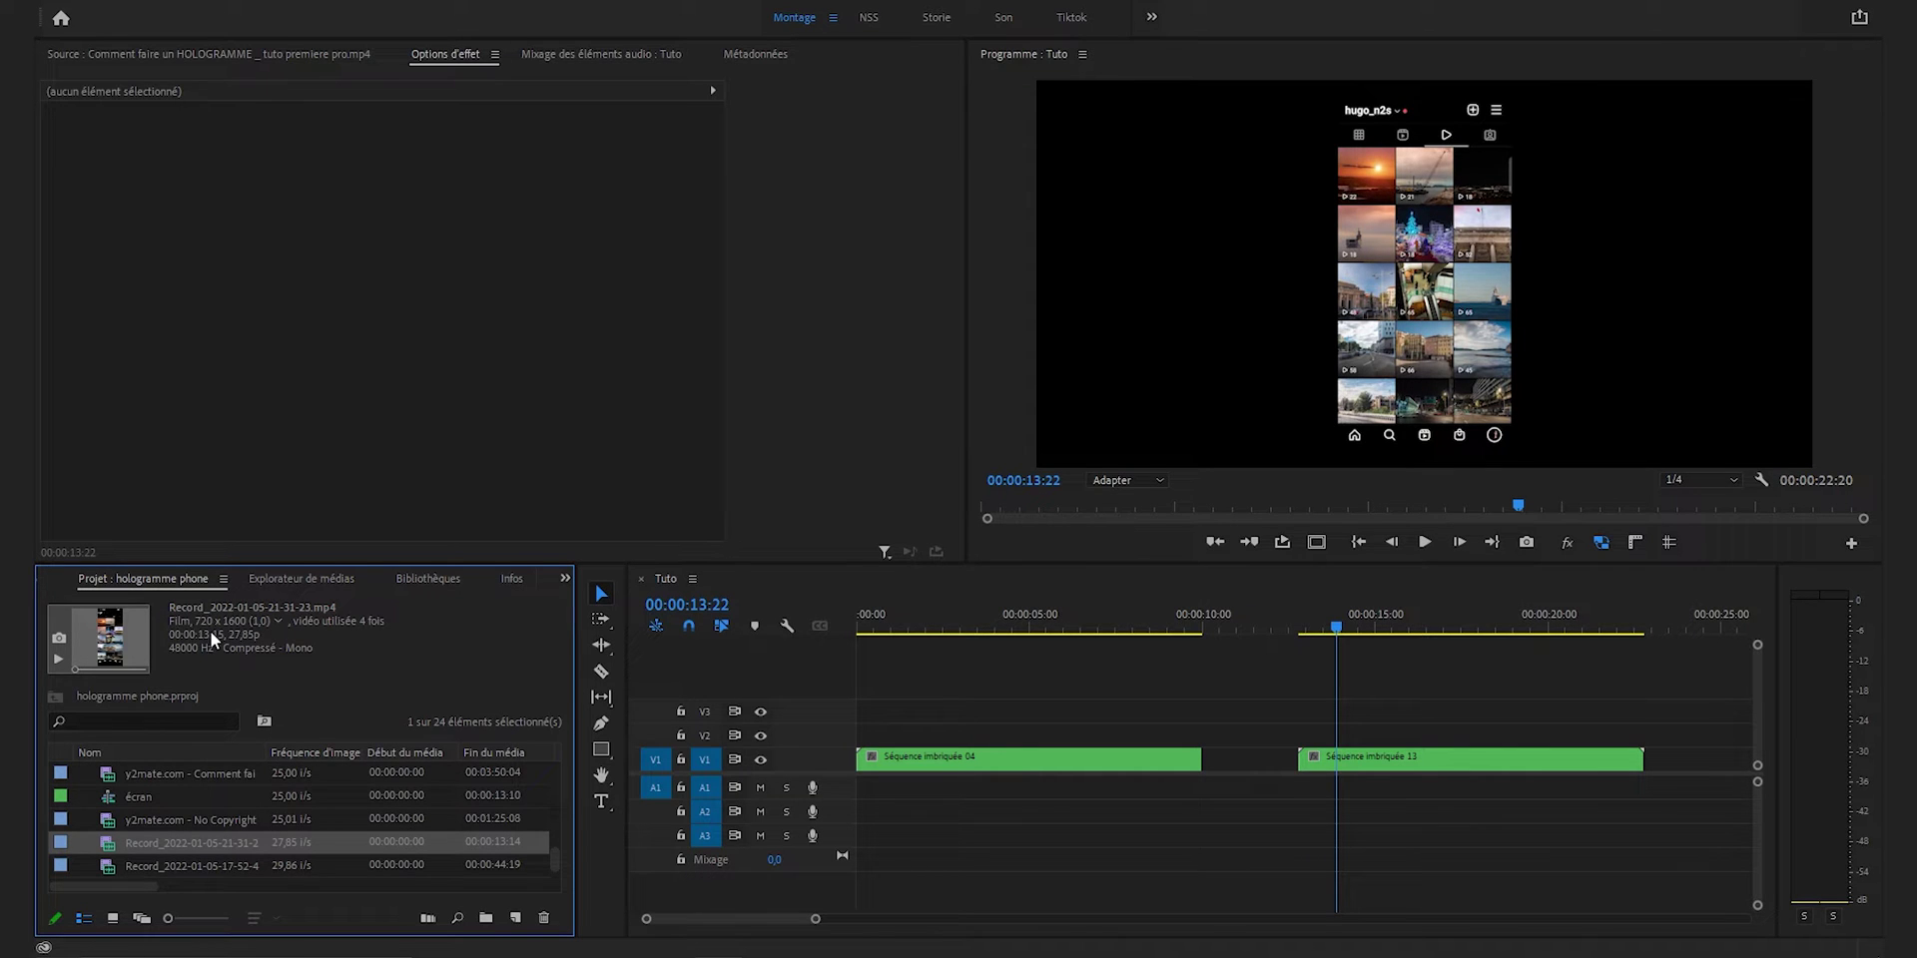
- Change the frame size of Séquence imbriquée 13 to 720 by 1600 and accept deleting its previews
{"action": "left_click", "coordinate": [1465, 767]}
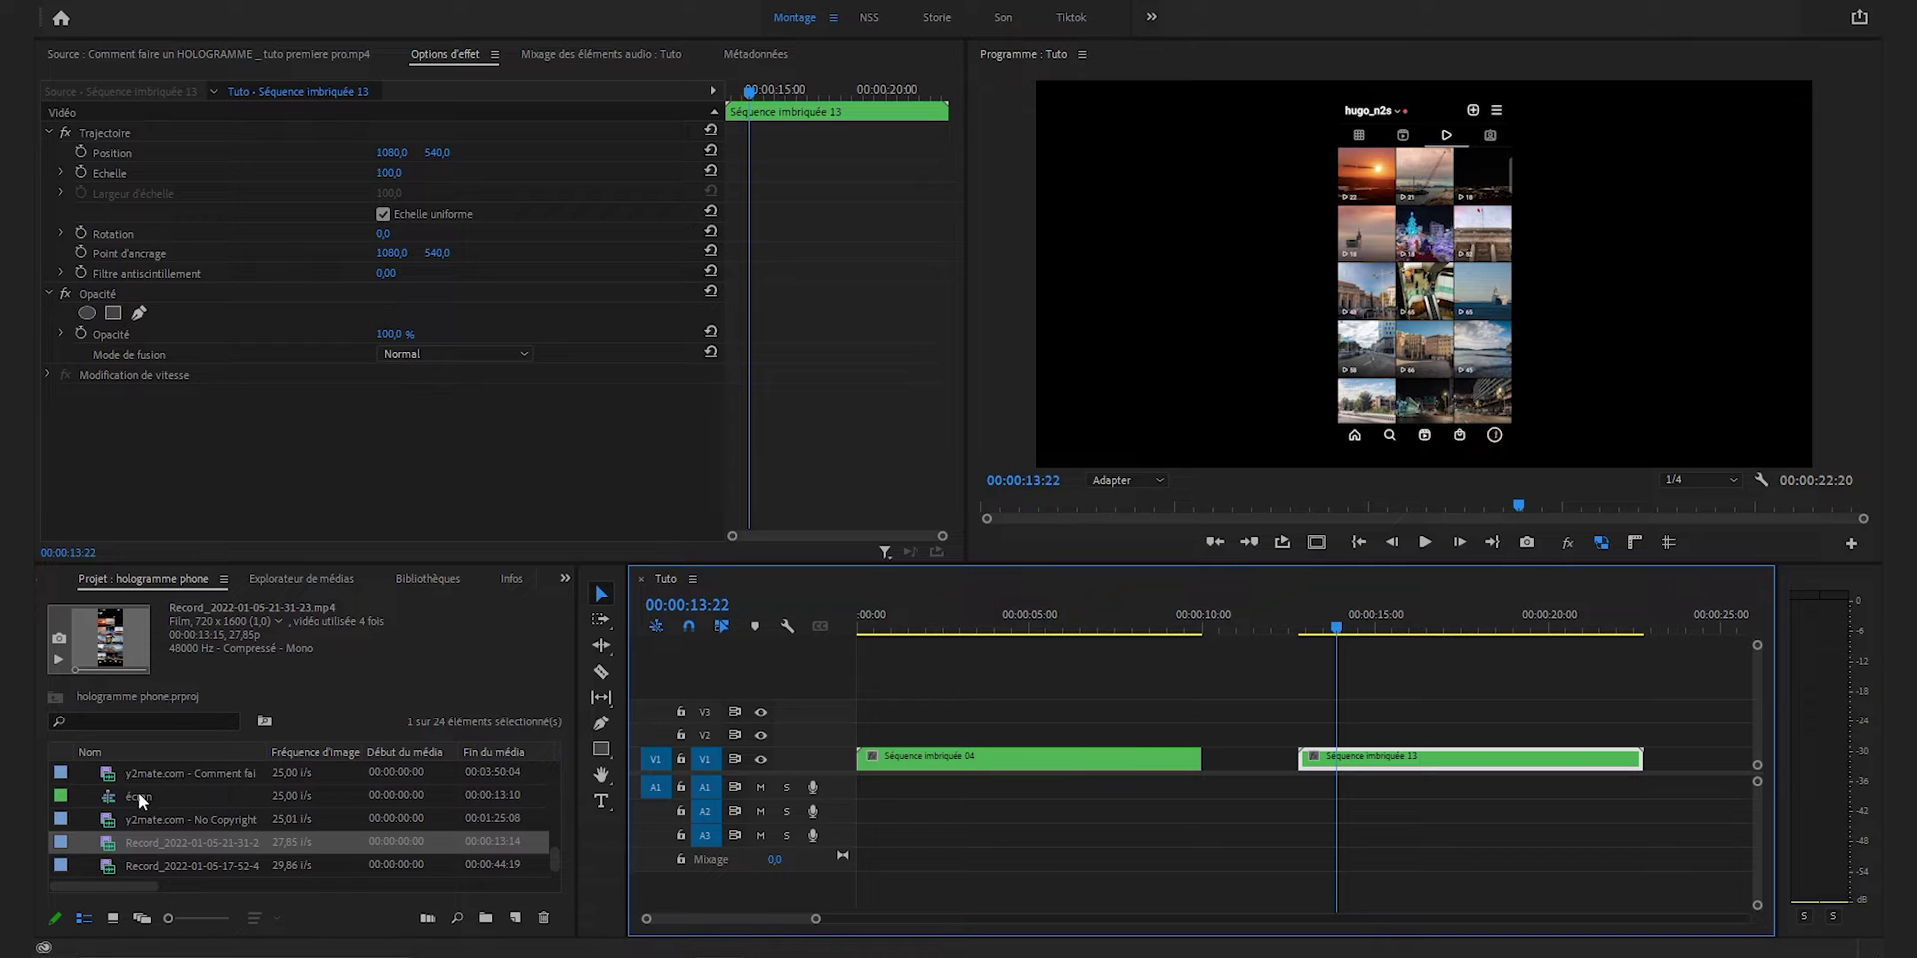
{"action": "scroll", "coordinate": [150, 818], "scroll_direction": "up", "scroll_amount": 2}
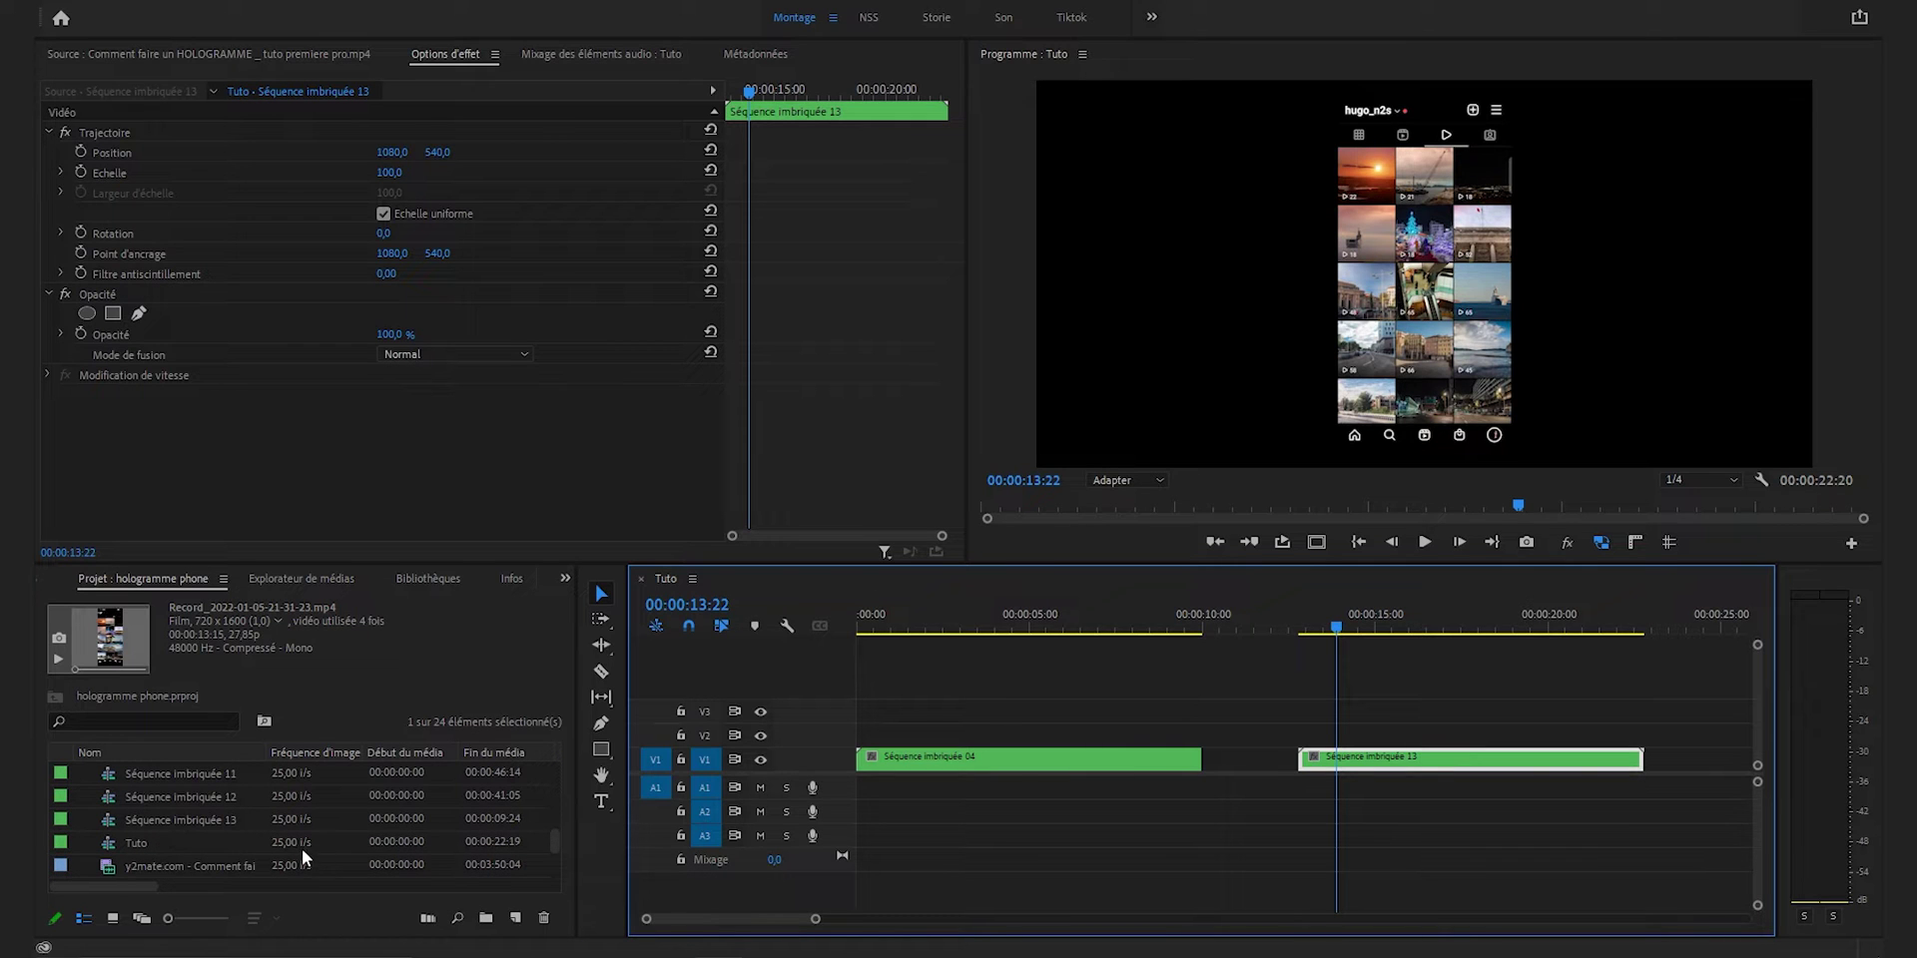
{"action": "right_click", "coordinate": [196, 825]}
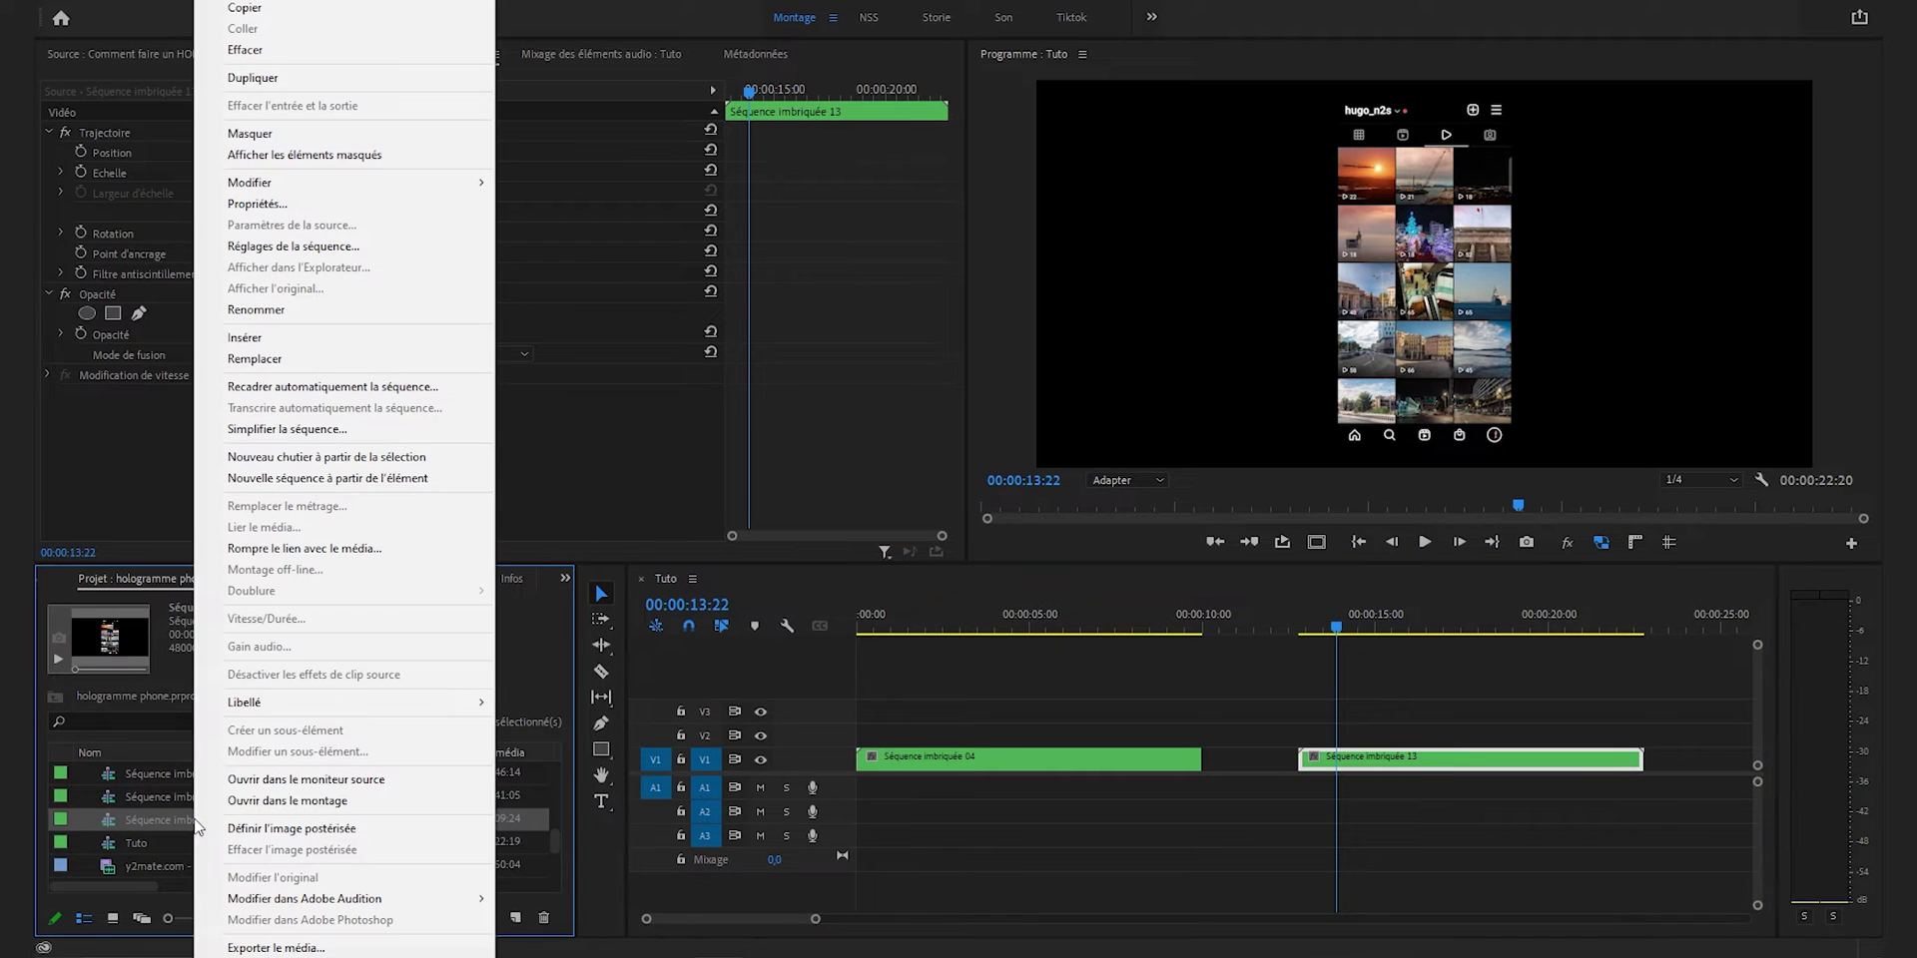
{"action": "left_click", "coordinate": [335, 258]}
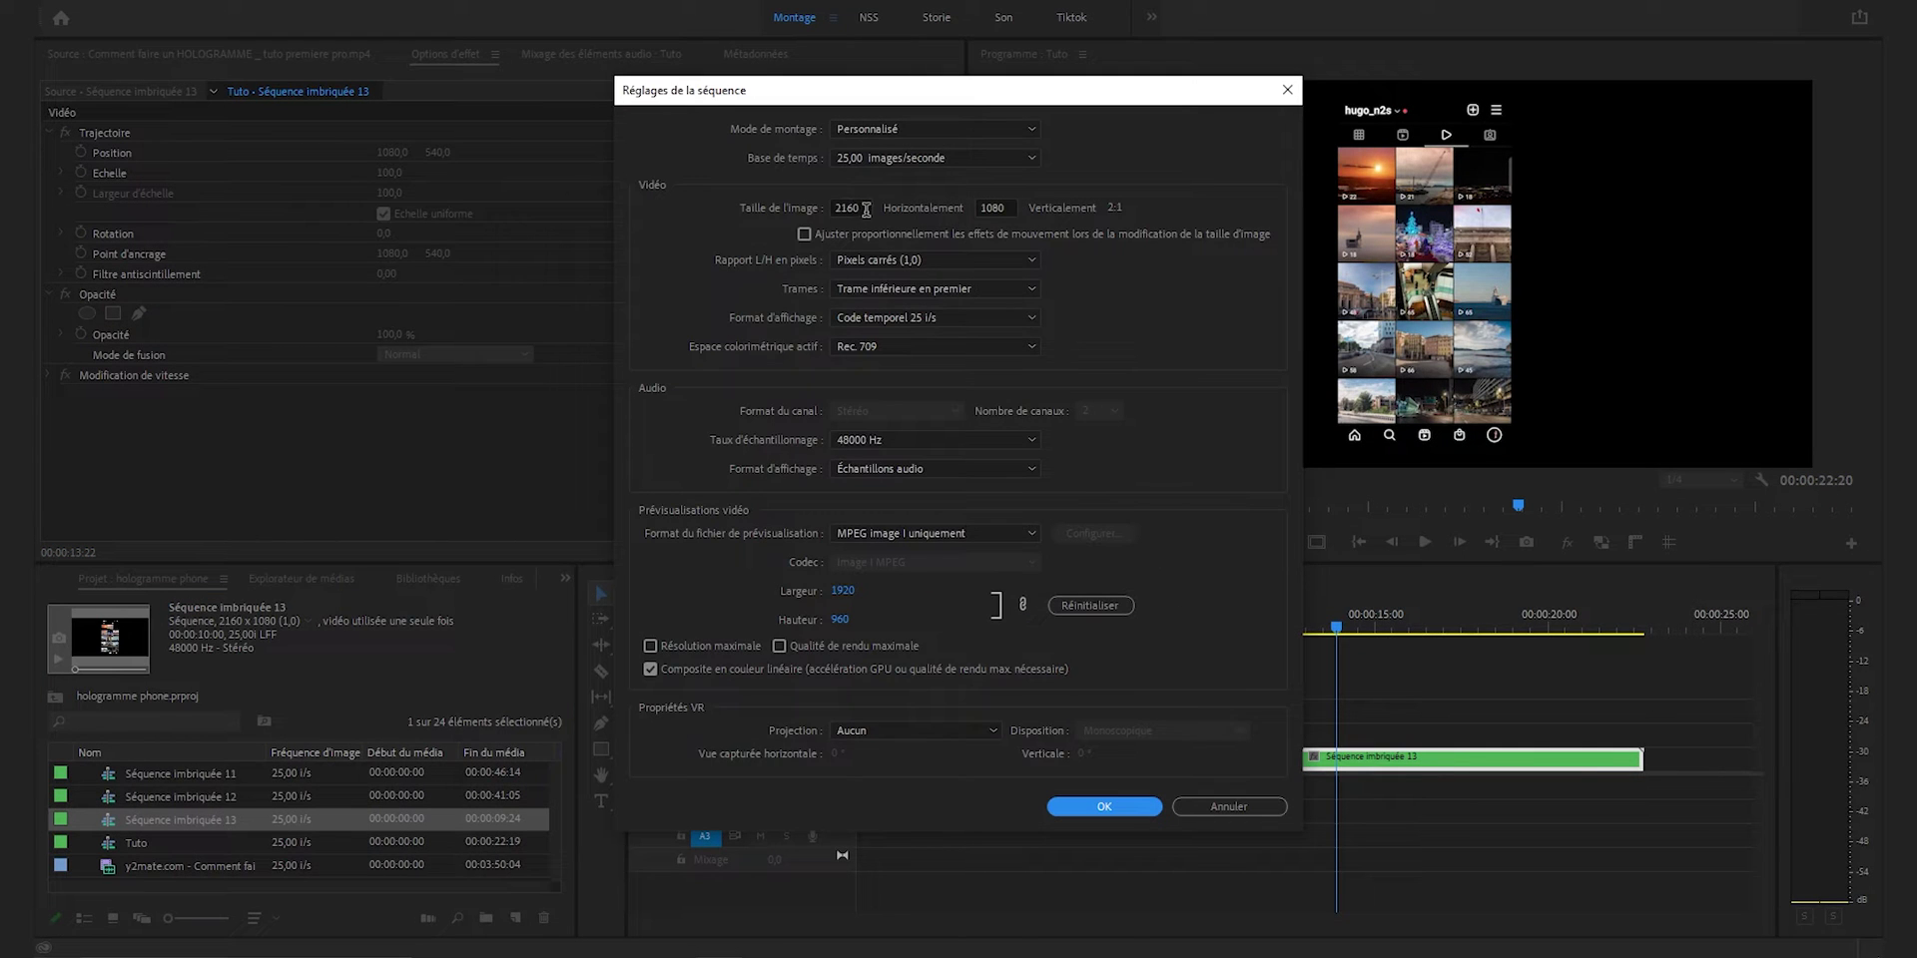
{"action": "double_click", "coordinate": [860, 208]}
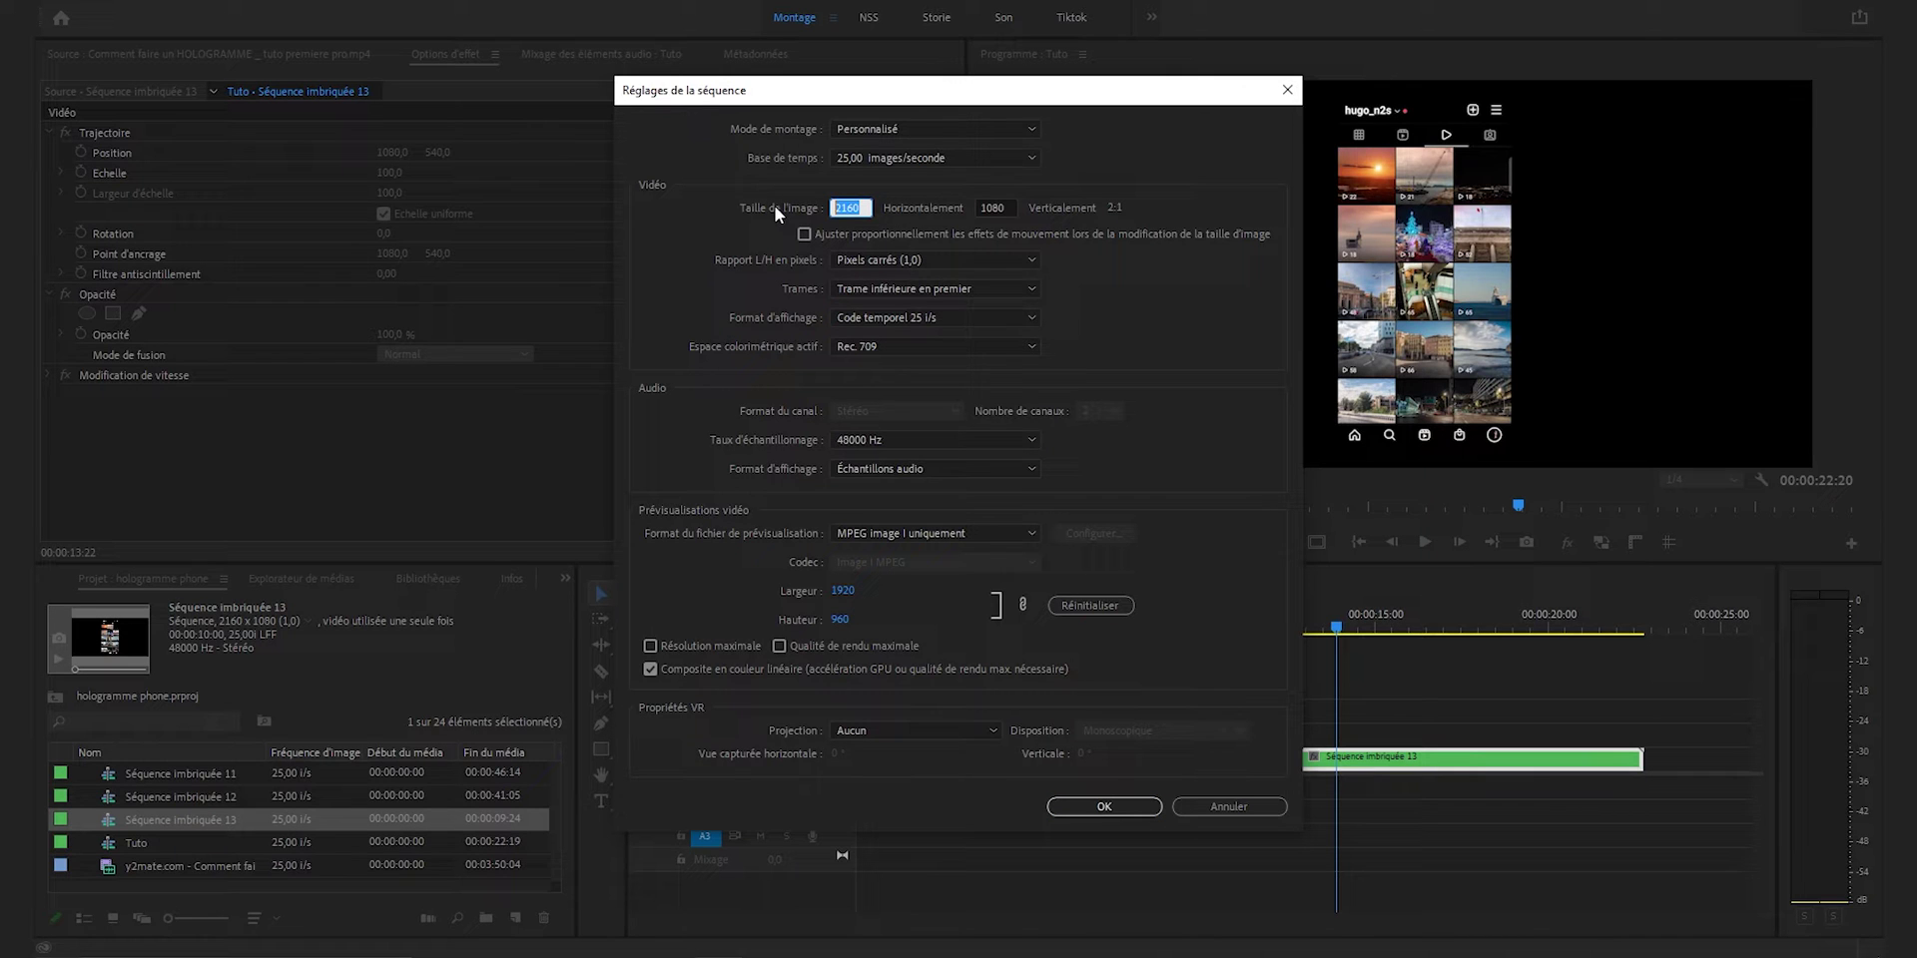
{"action": "type", "text": "720"}
{"action": "double_click", "coordinate": [1010, 199]}
{"action": "type", "text": "1600"}
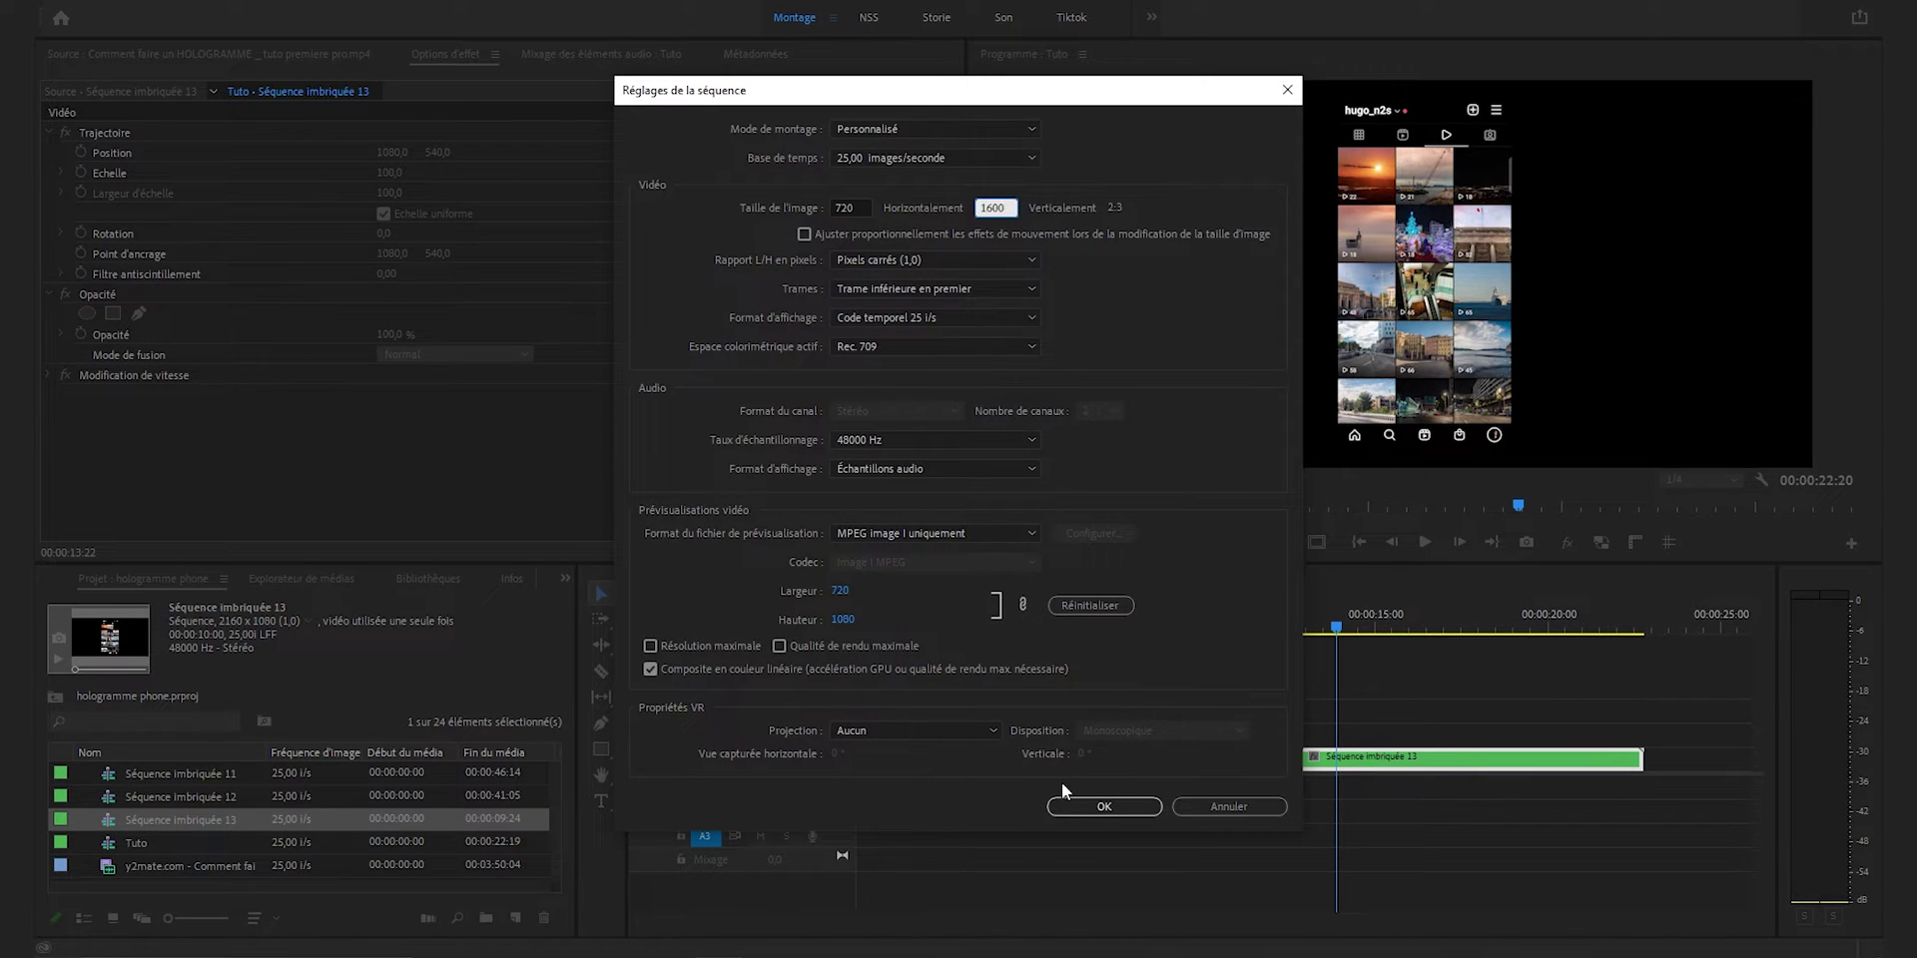
{"action": "left_click", "coordinate": [1103, 804]}
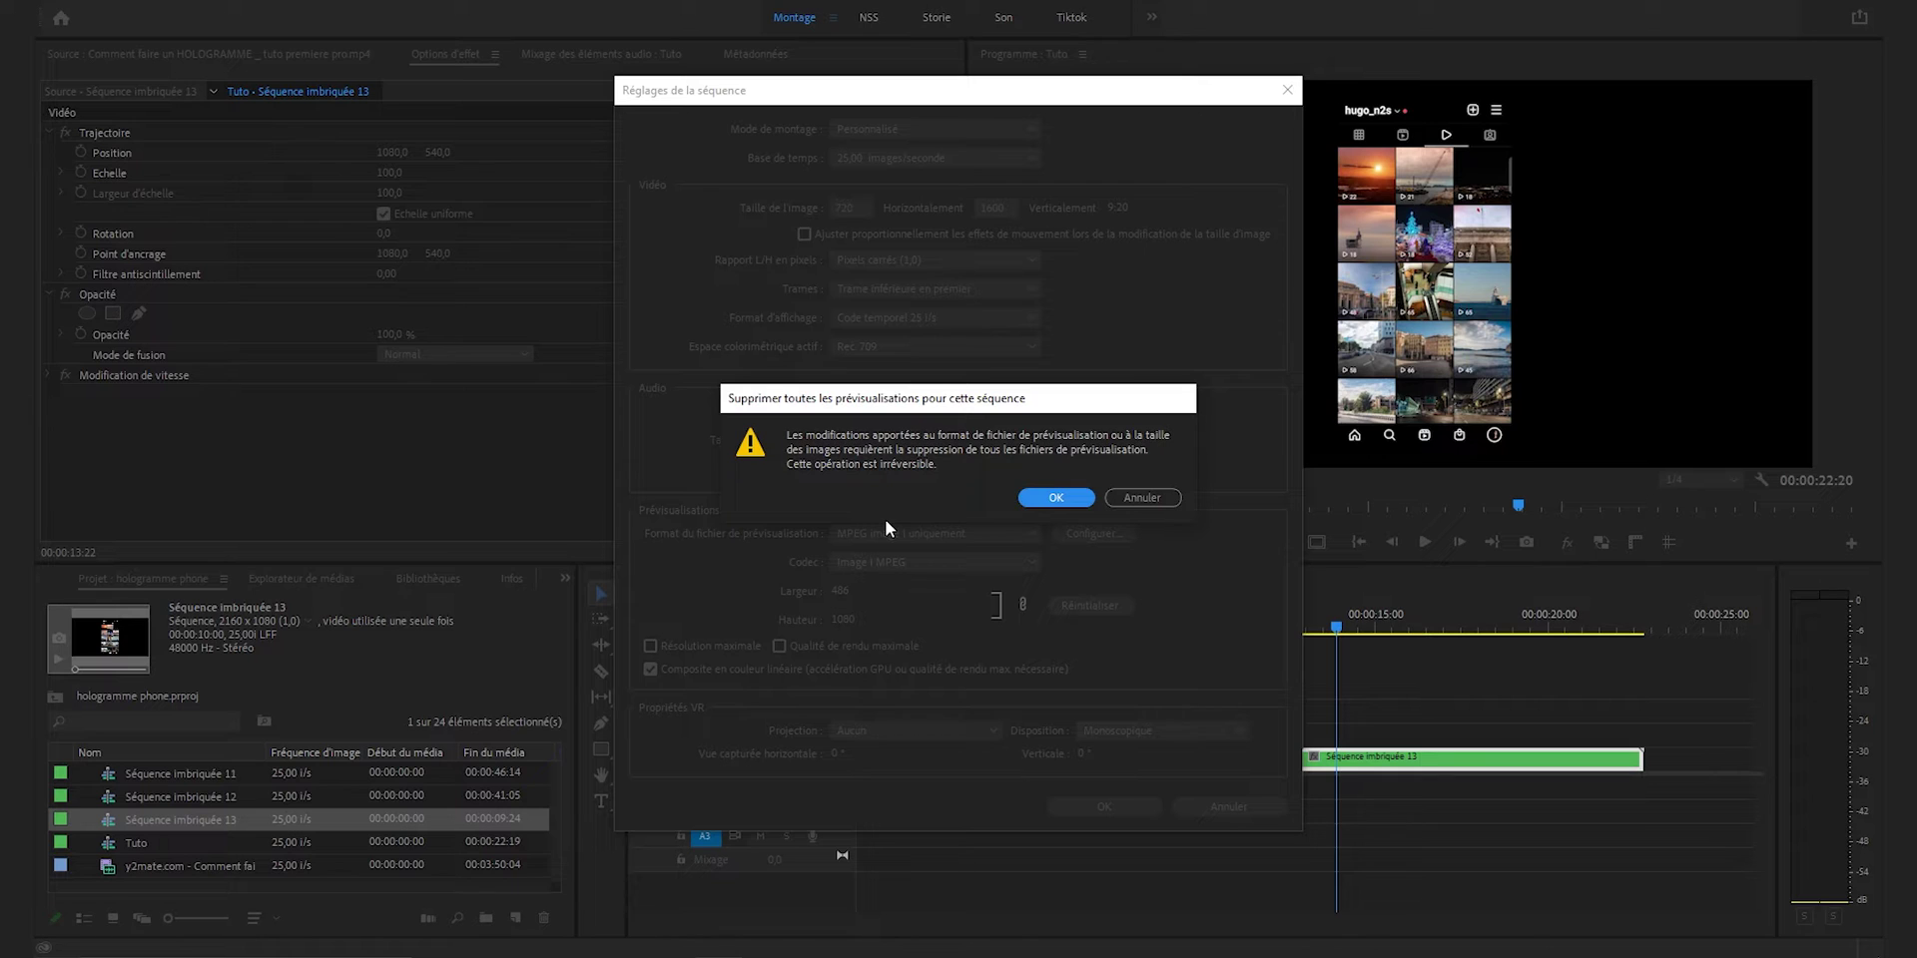
{"action": "left_click", "coordinate": [1056, 497]}
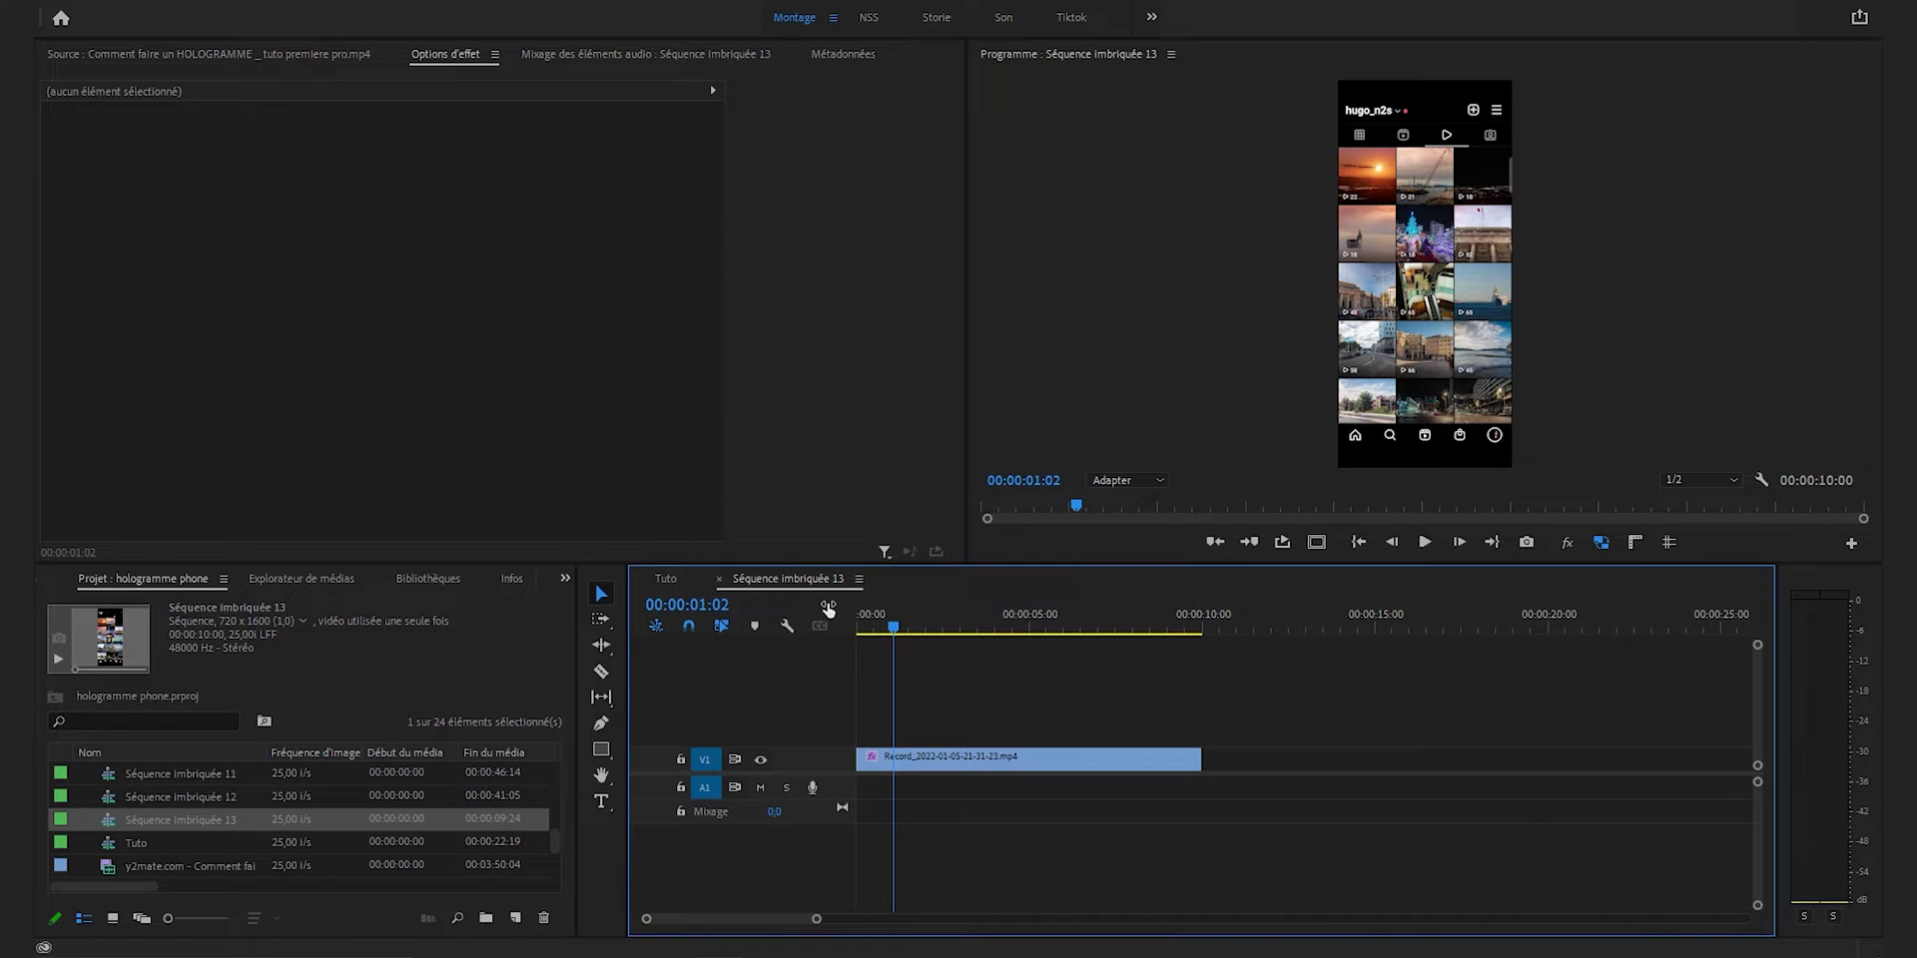
- Return to the Tuto sequence and set the nested phone clip's scale to 60
{"action": "left_click", "coordinate": [719, 578]}
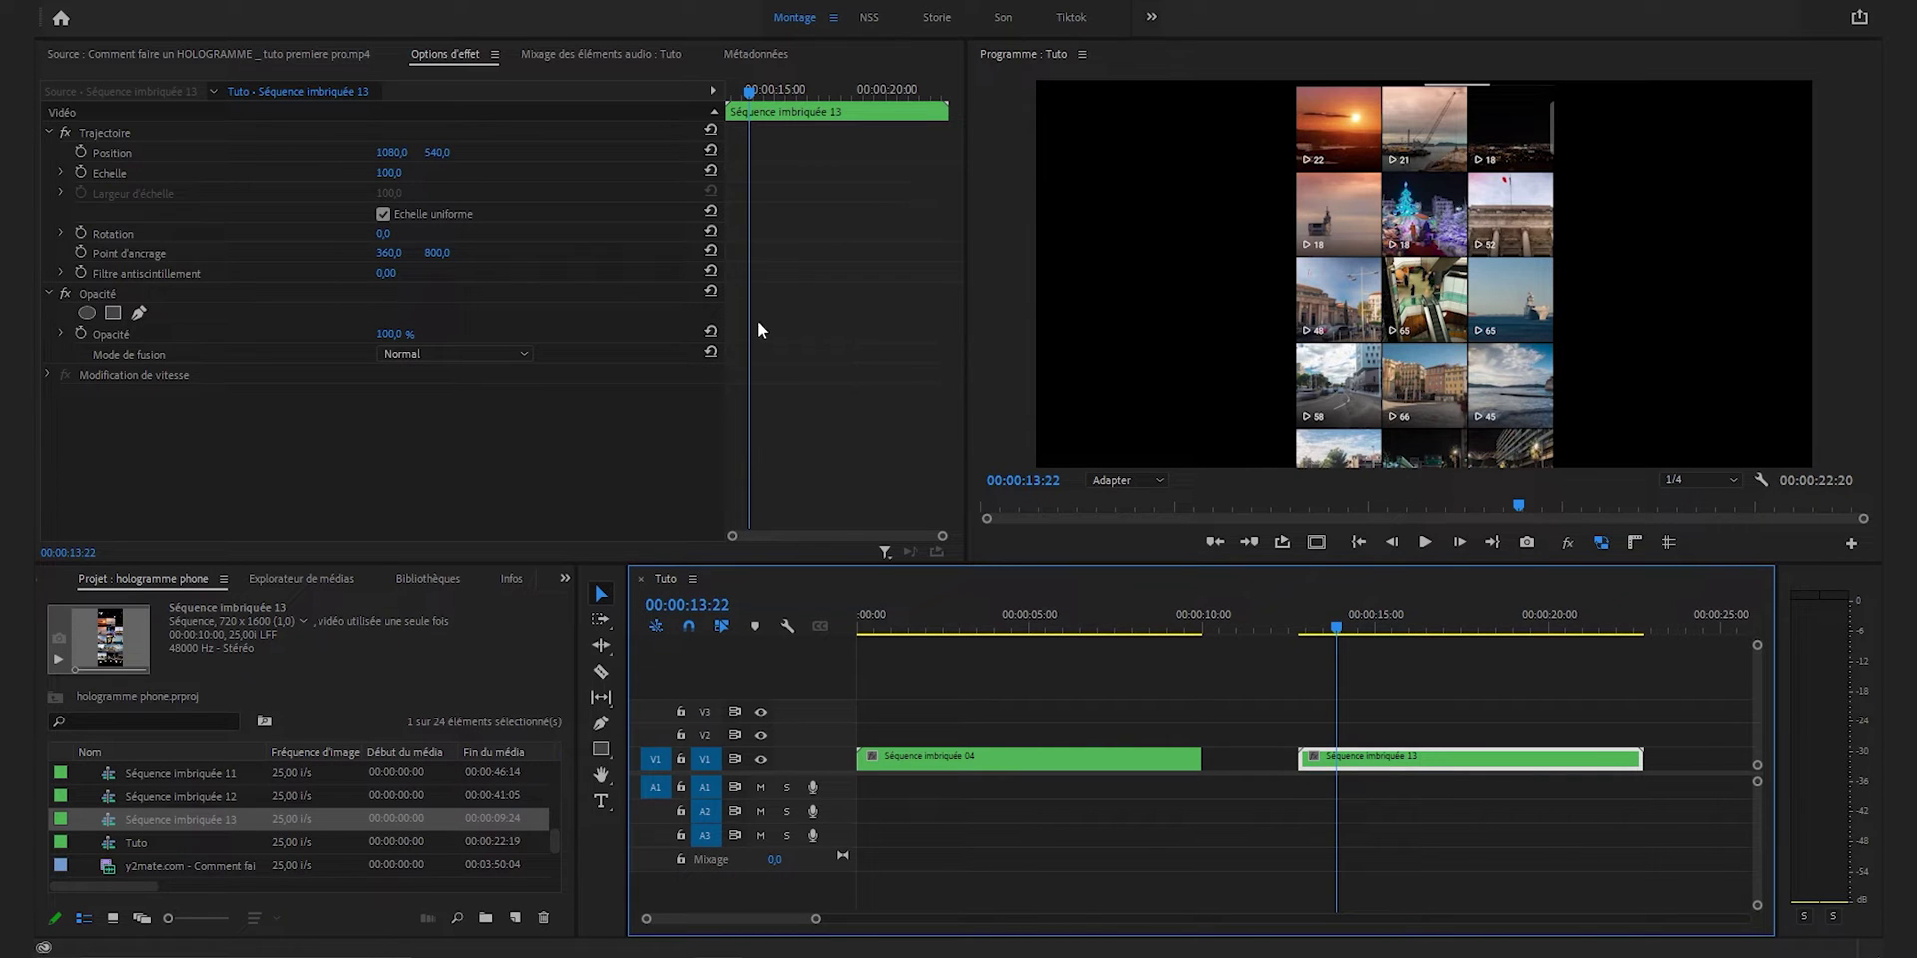
{"action": "left_click", "coordinate": [390, 172]}
{"action": "type", "text": "60"}
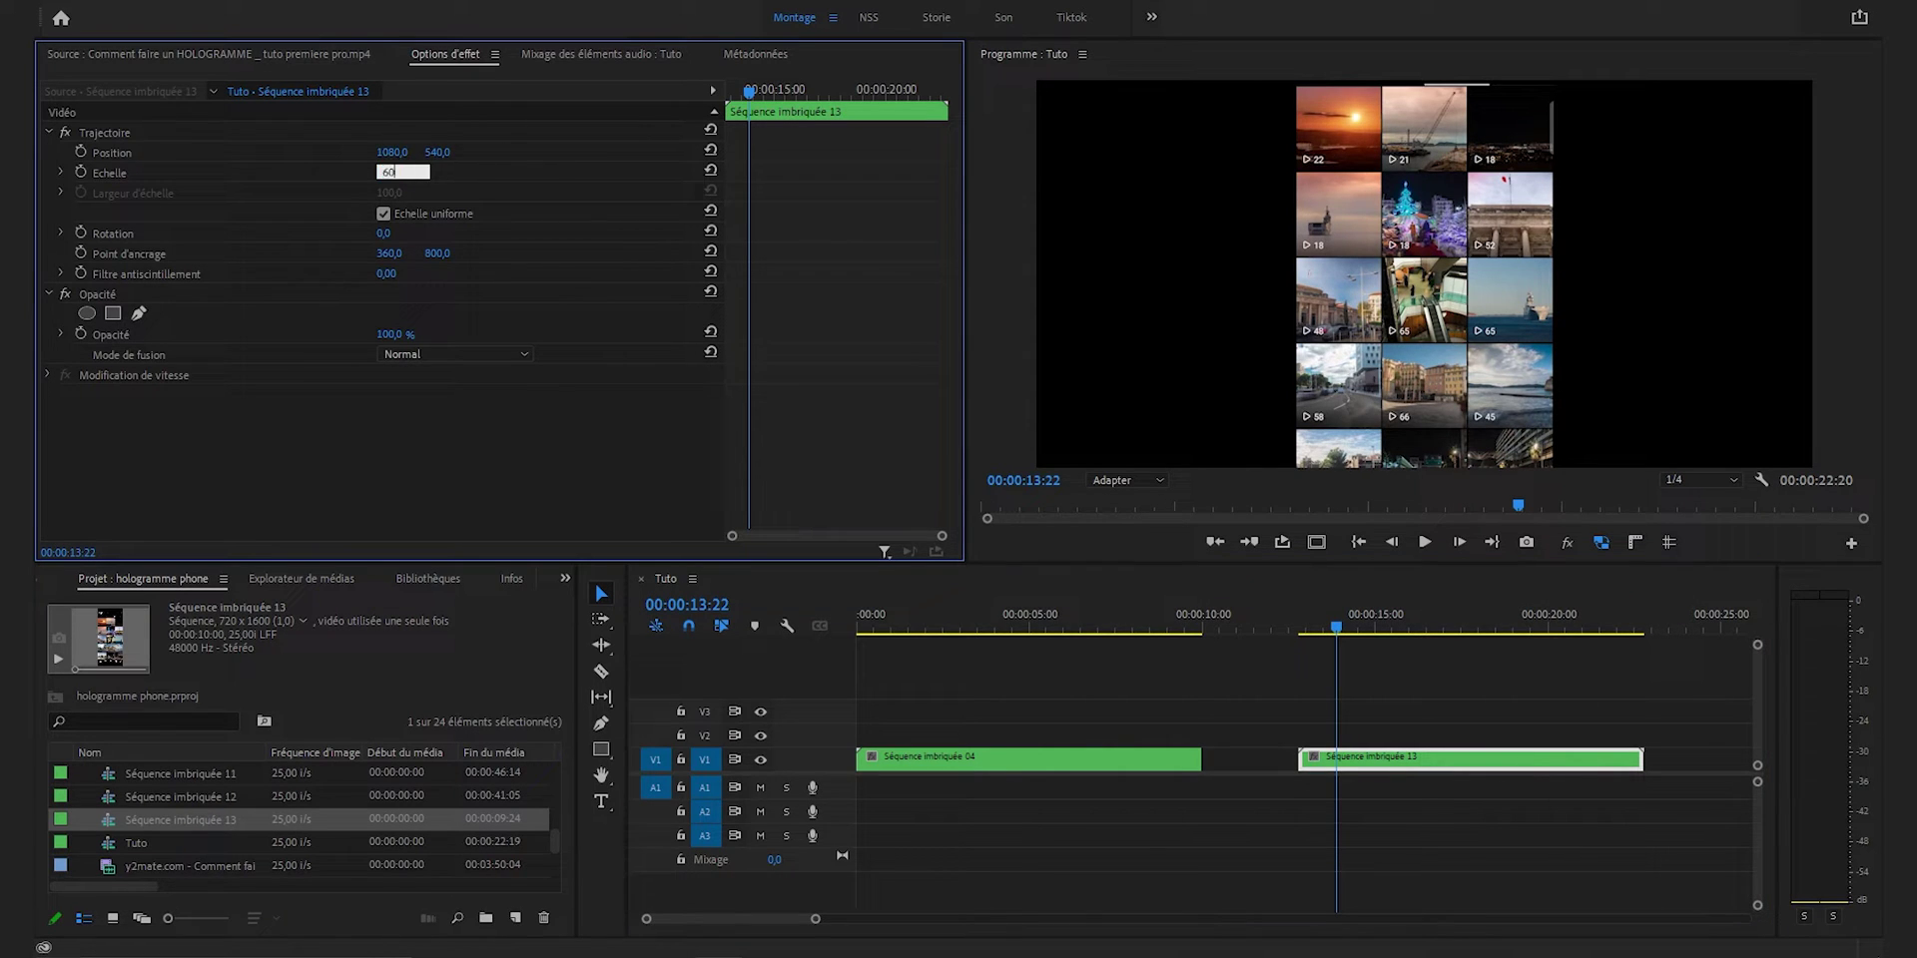
{"action": "key", "text": "Return"}
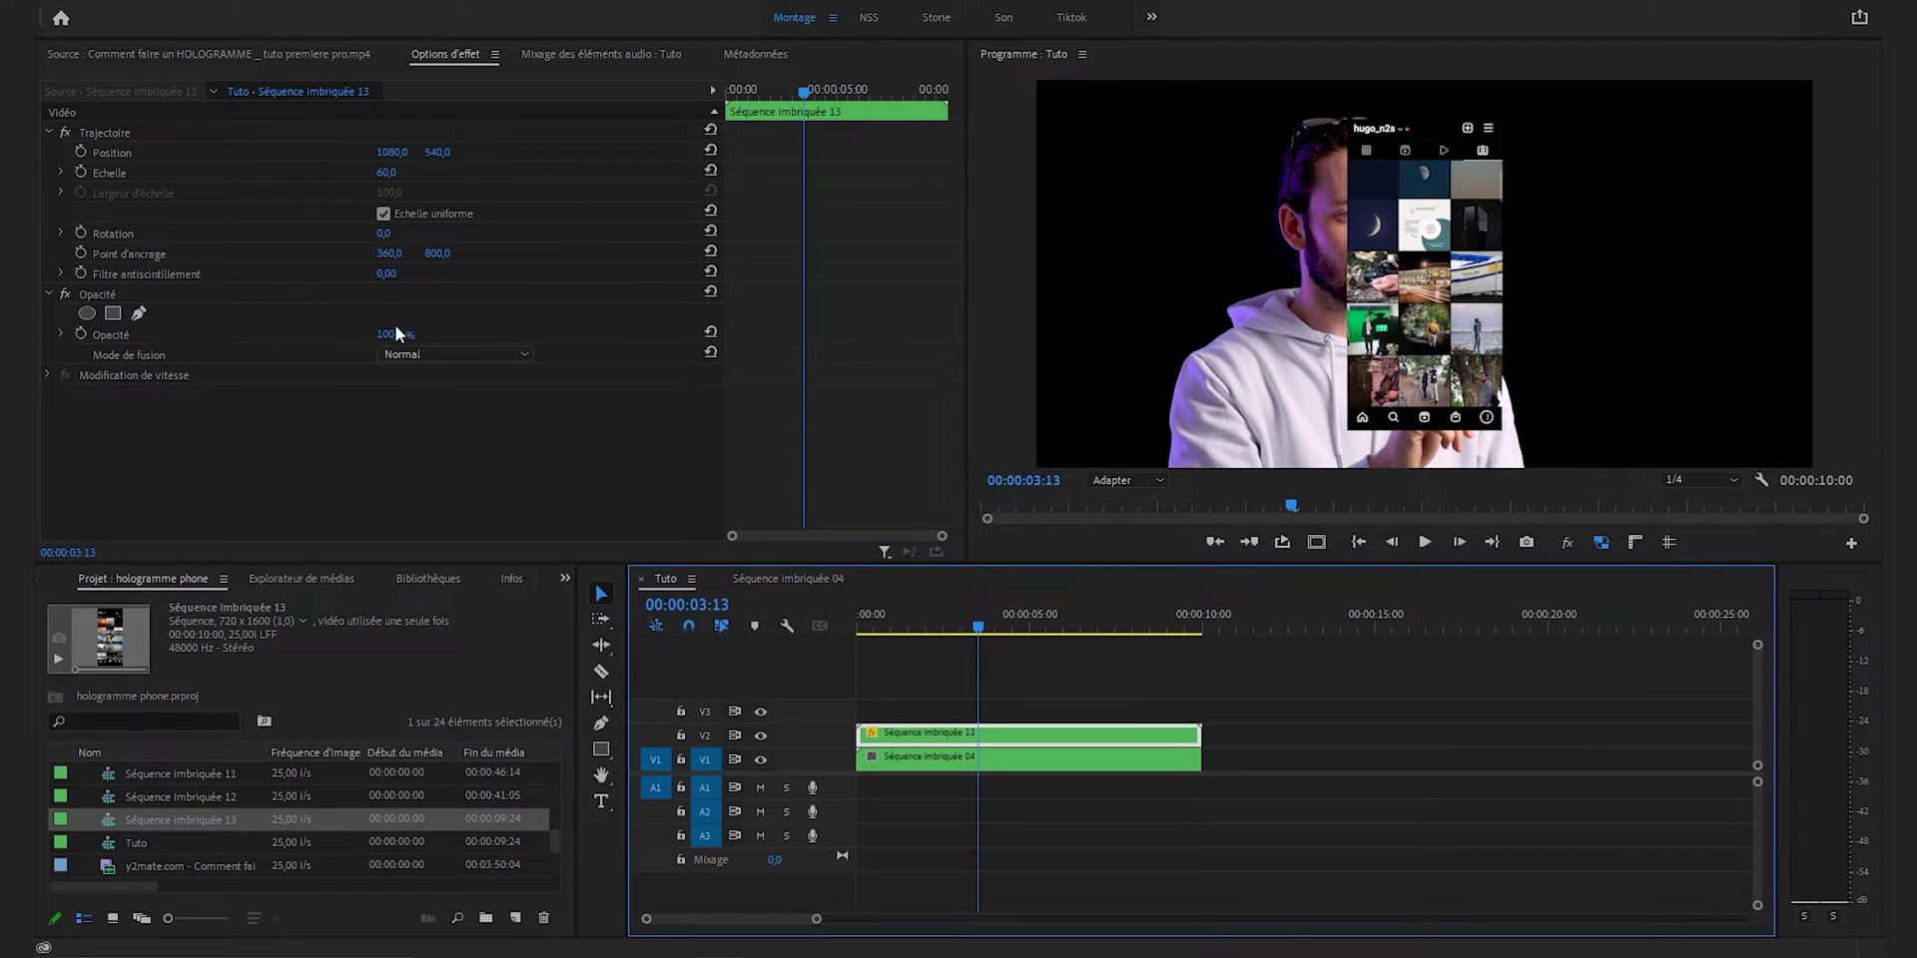
- Set the nested phone clip's opacity to 60 % and shift its horizontal position to 1623
{"action": "left_click", "coordinate": [395, 333]}
{"action": "type", "text": "60"}
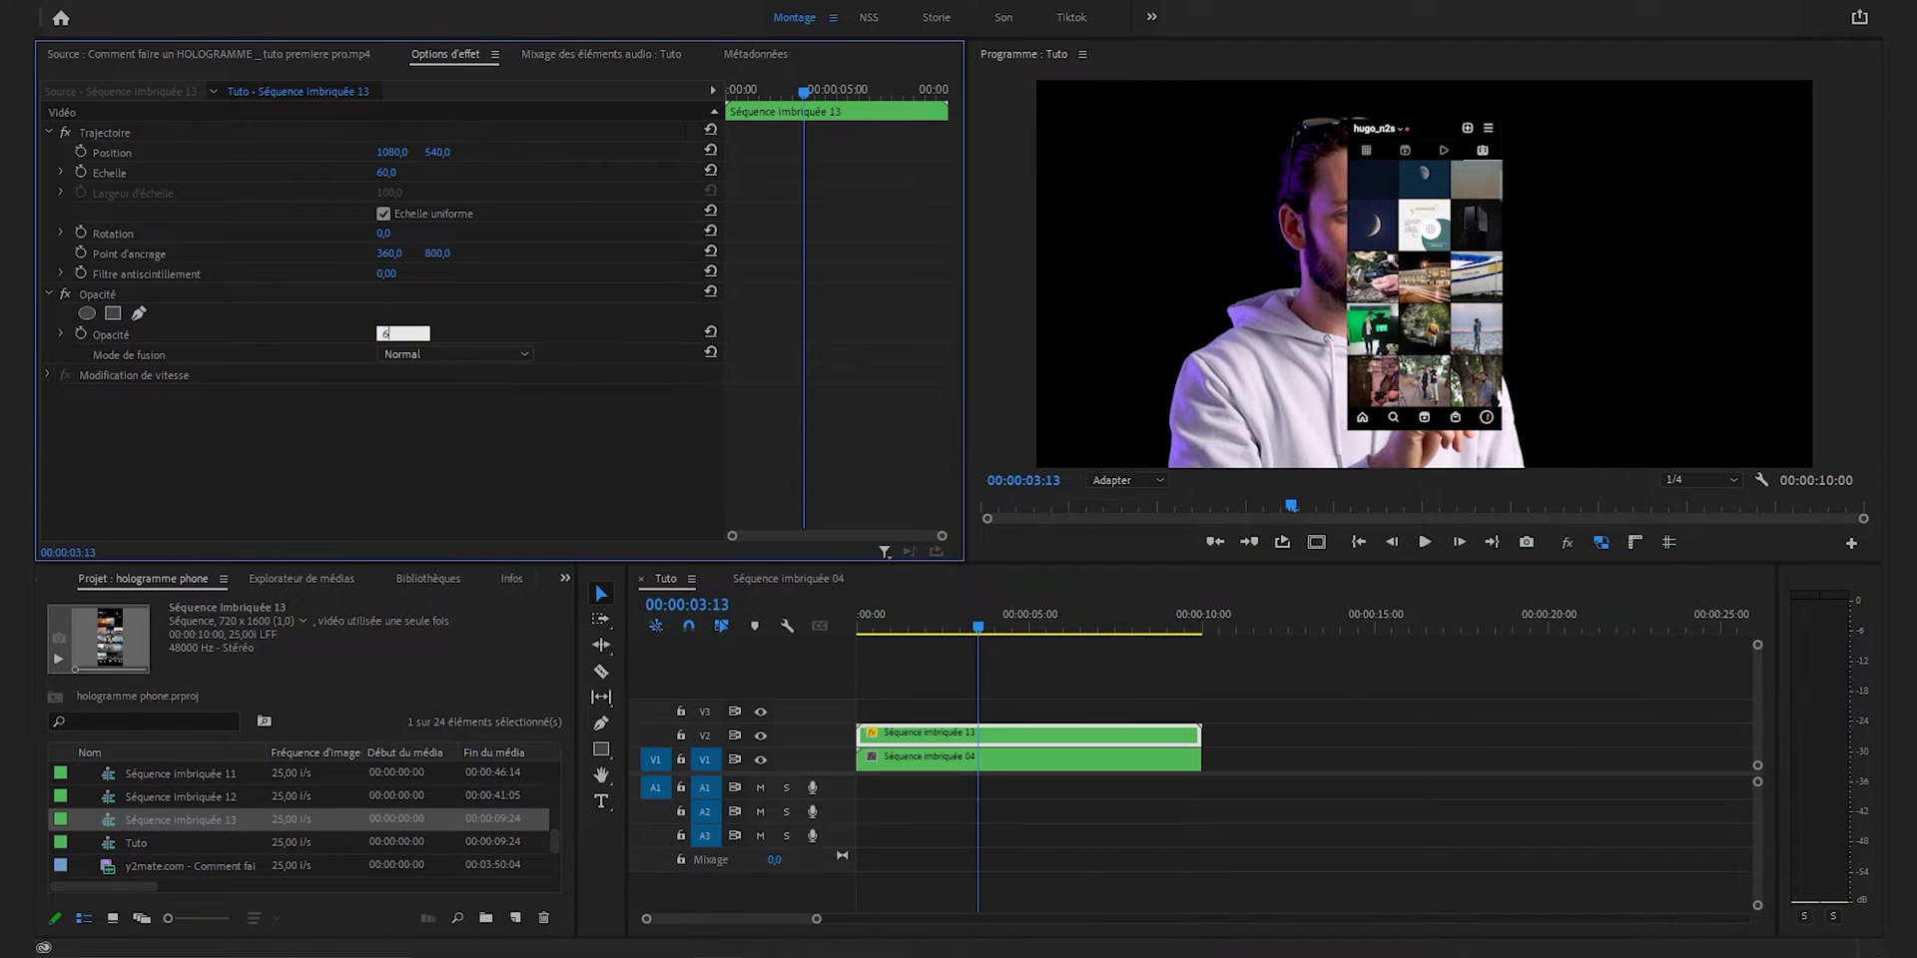
{"action": "key", "text": "Return"}
{"action": "left_click_drag", "start_coordinate": [392, 151], "coordinate": [399, 151]}
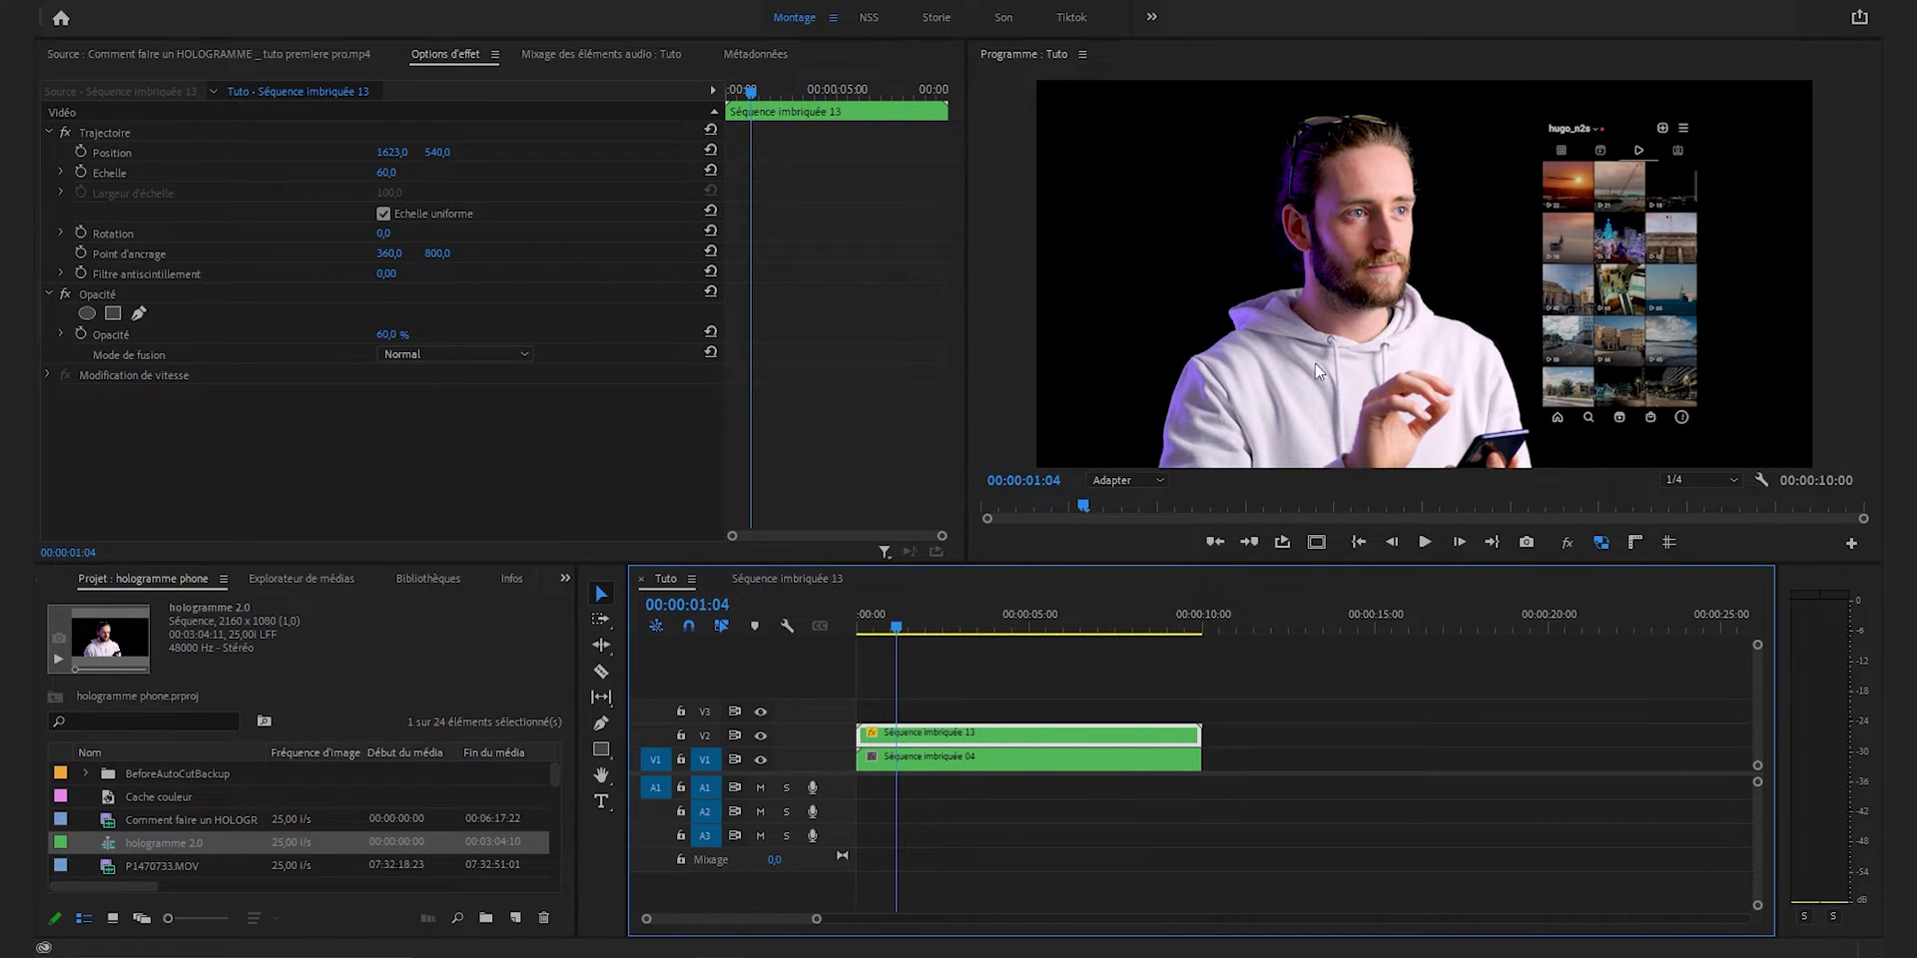
- Play back the Tuto sequence to check the transparent phone overlay against the hand gestures
{"action": "key", "text": "space"}
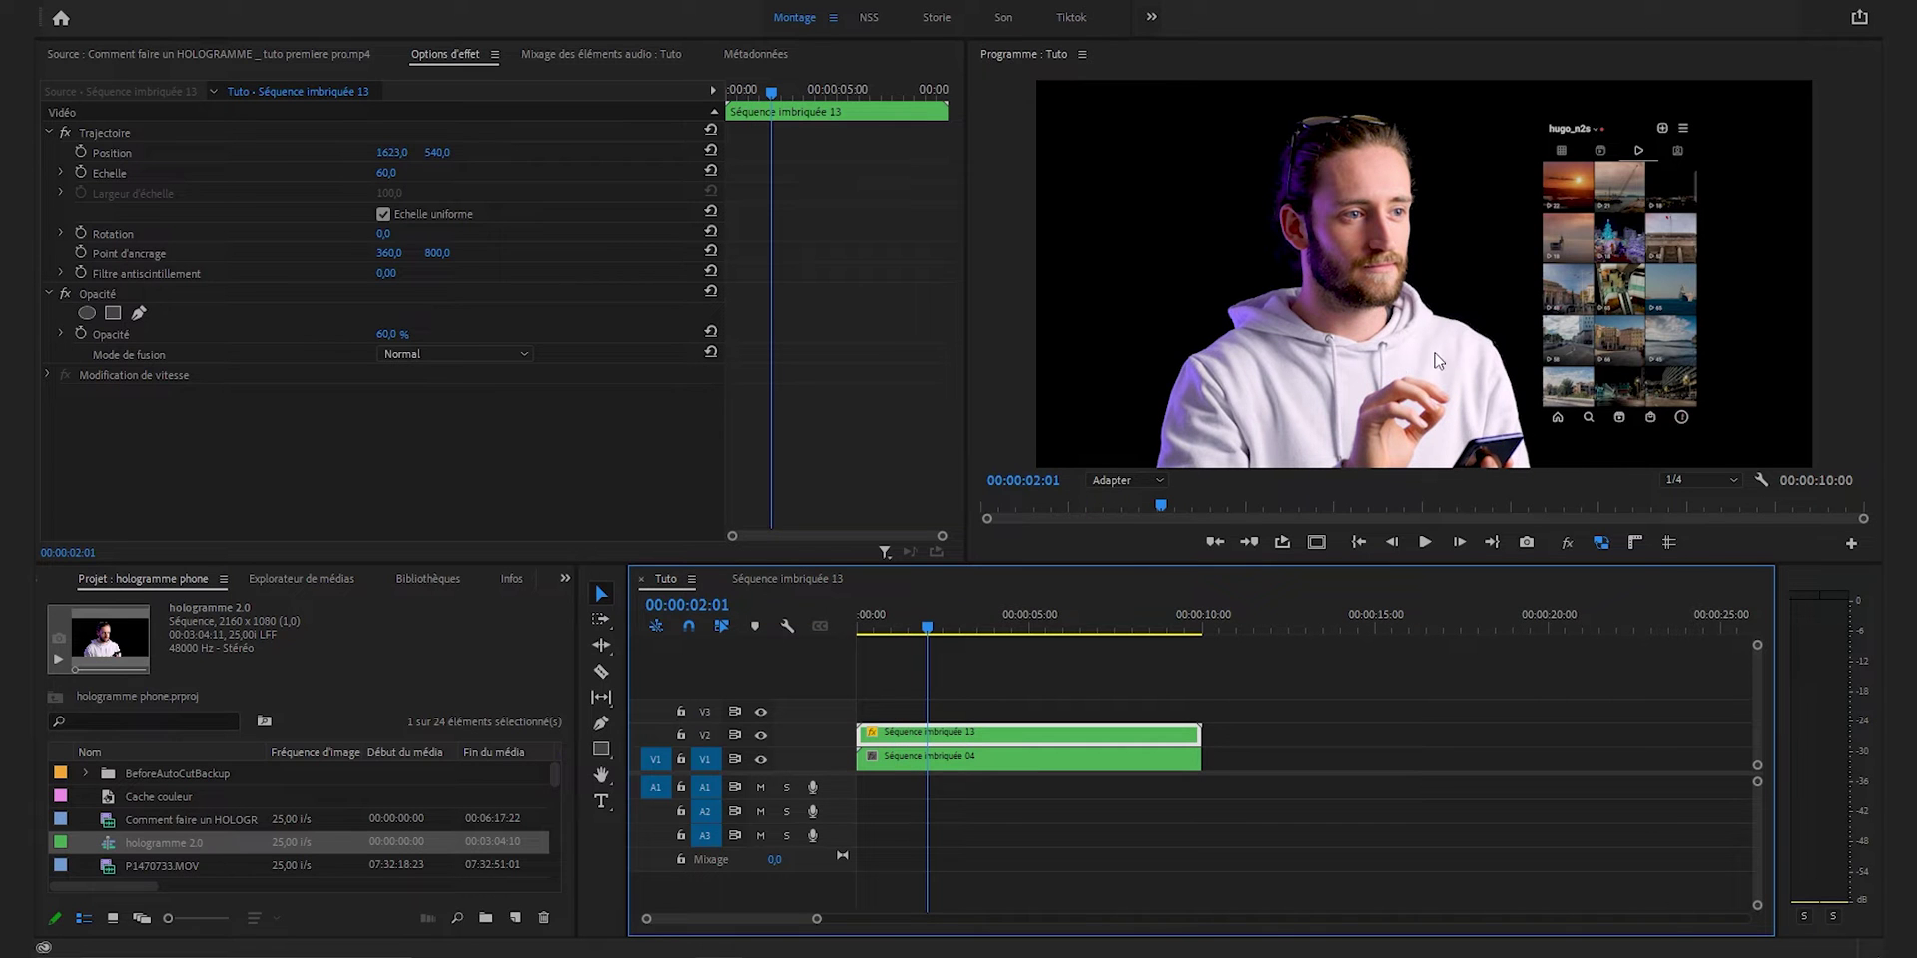
{"action": "key", "text": "space"}
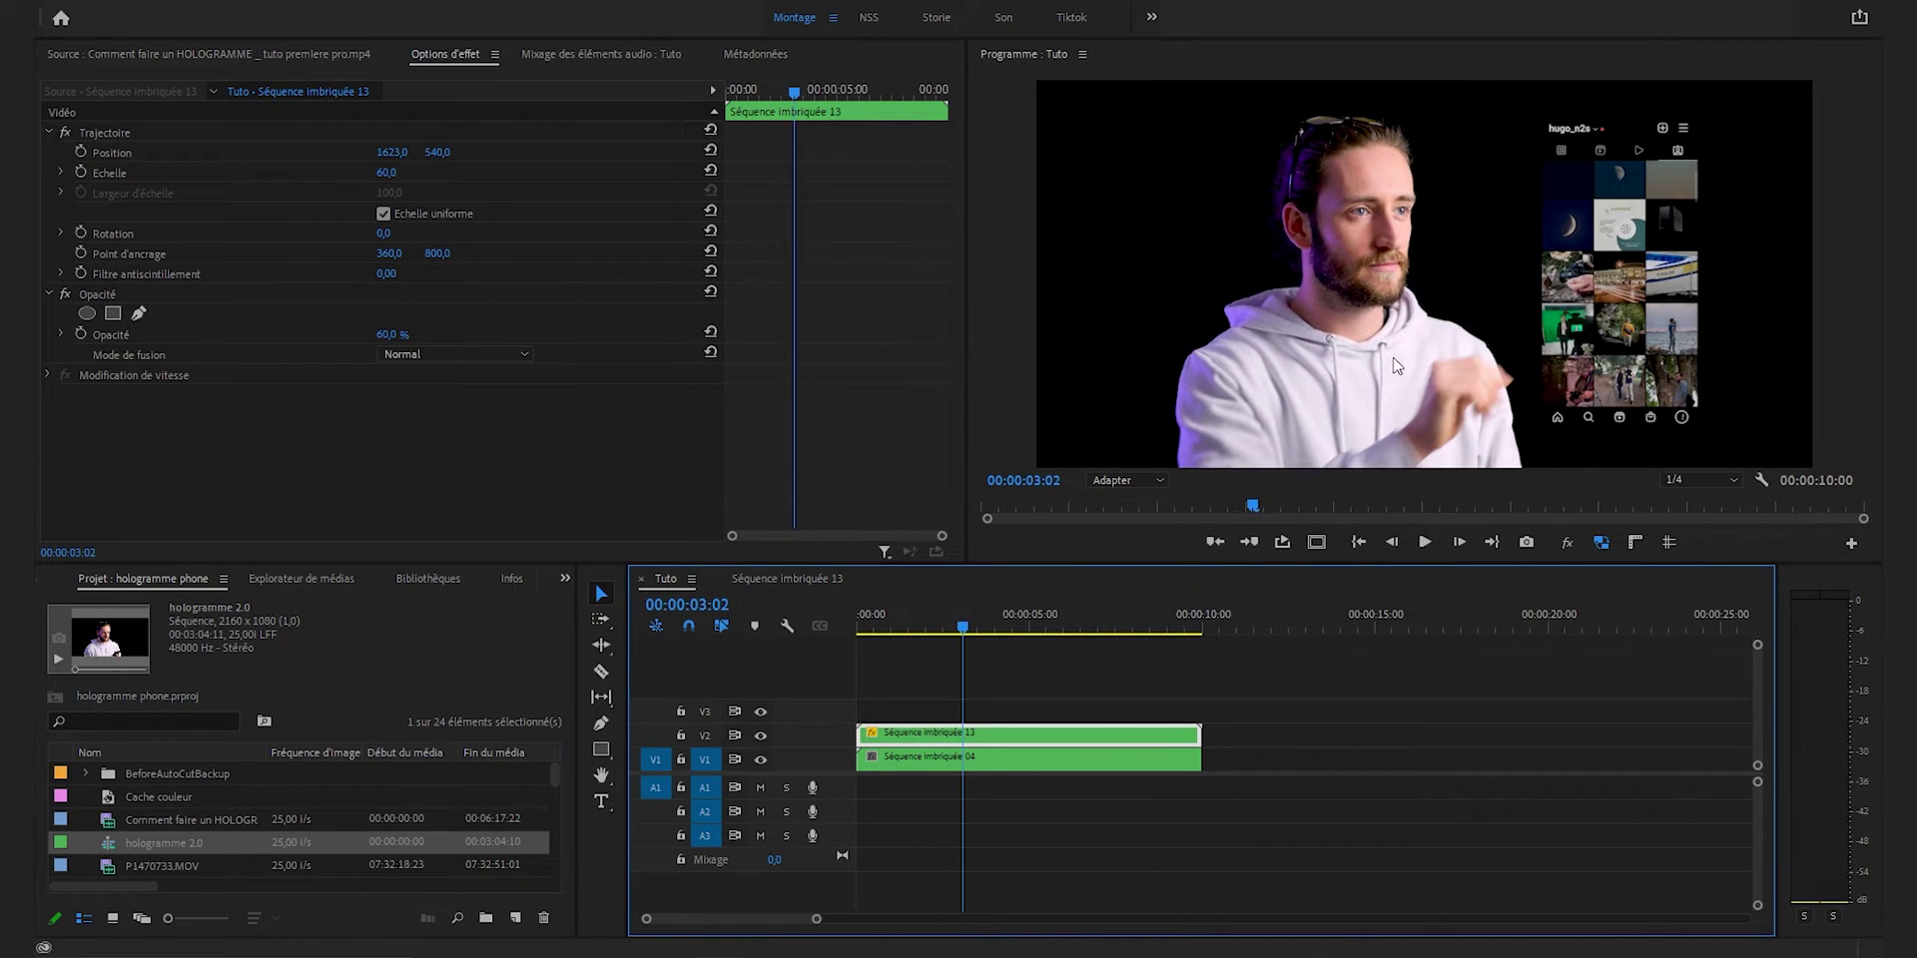
{"action": "key", "text": "space"}
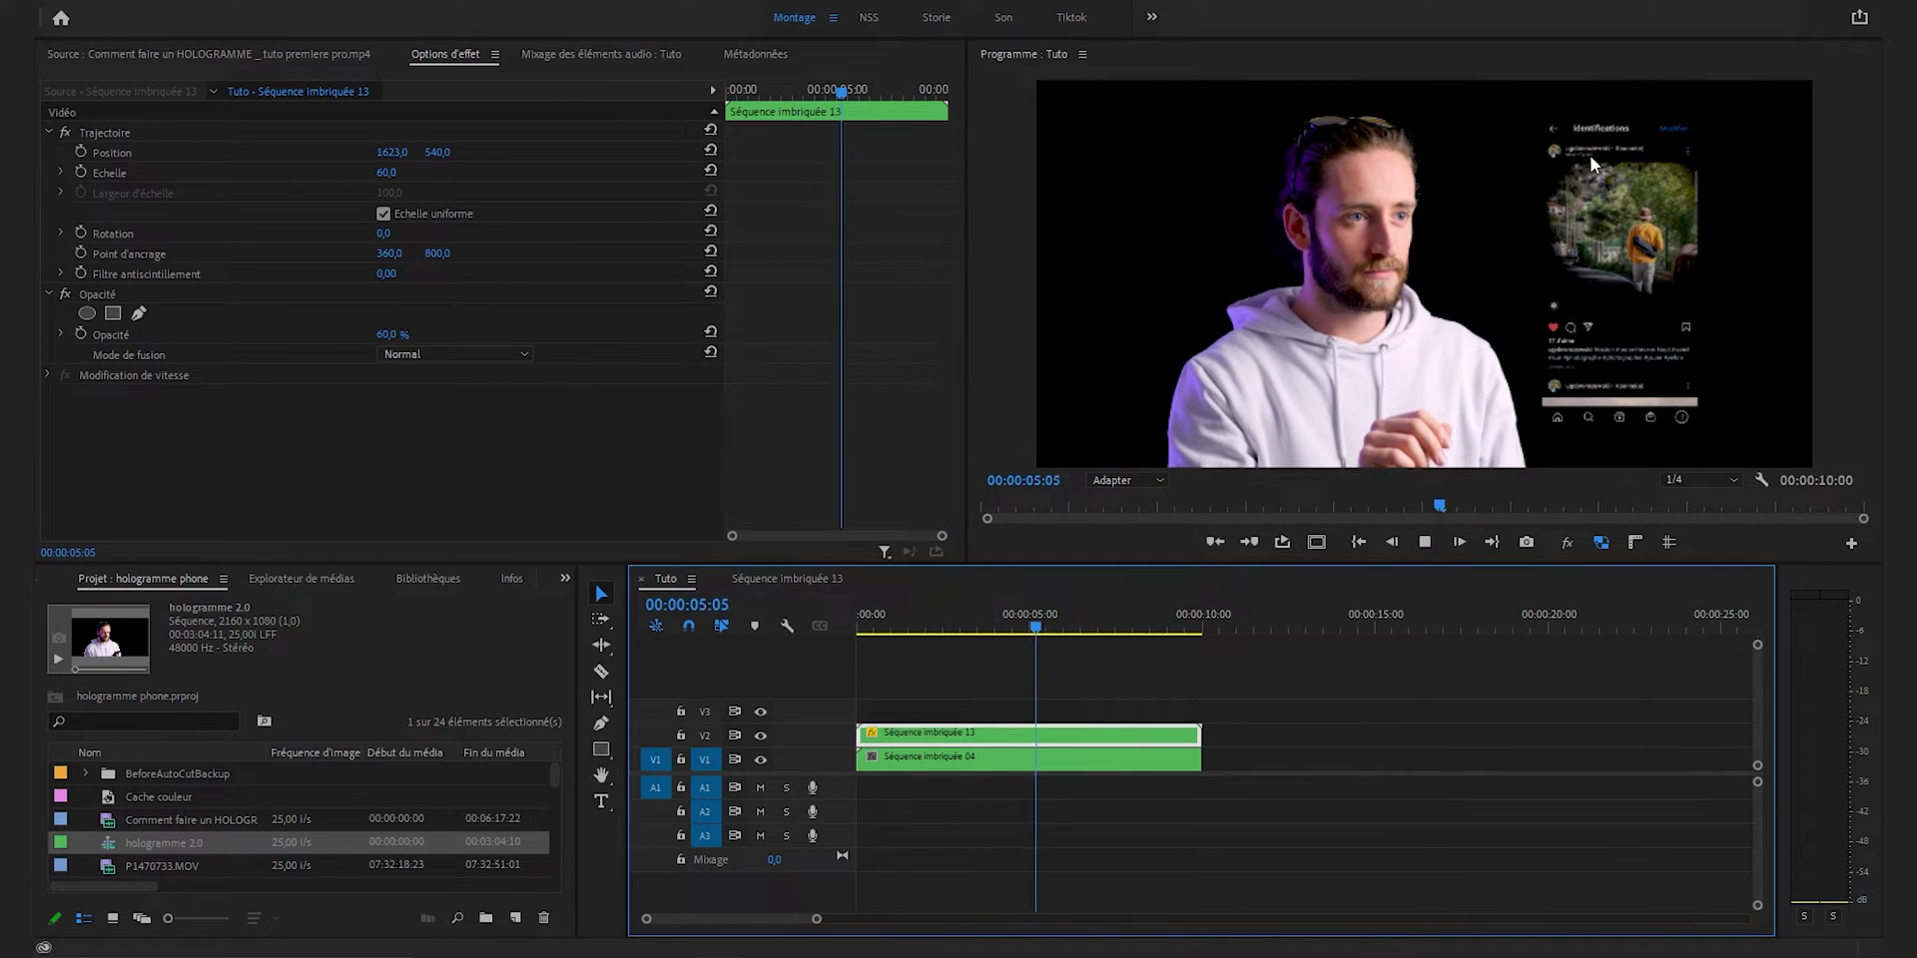
{"action": "key", "text": "space"}
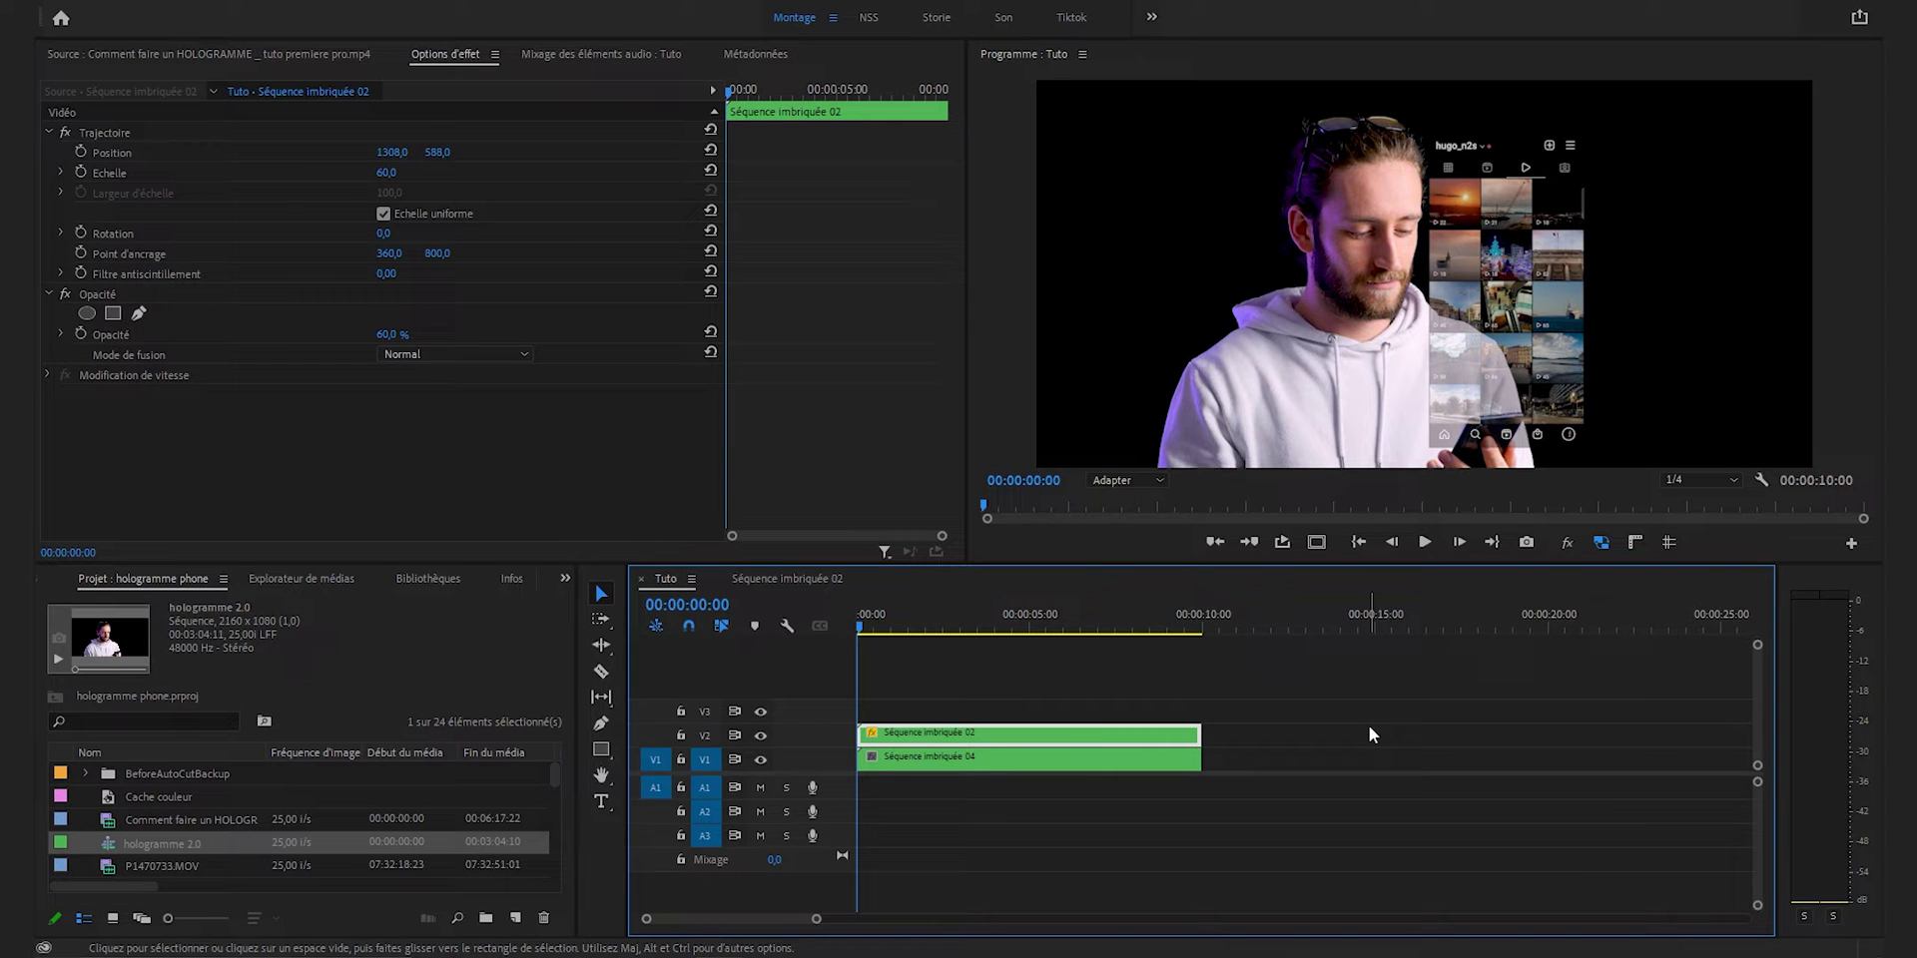
{"action": "key", "text": "space"}
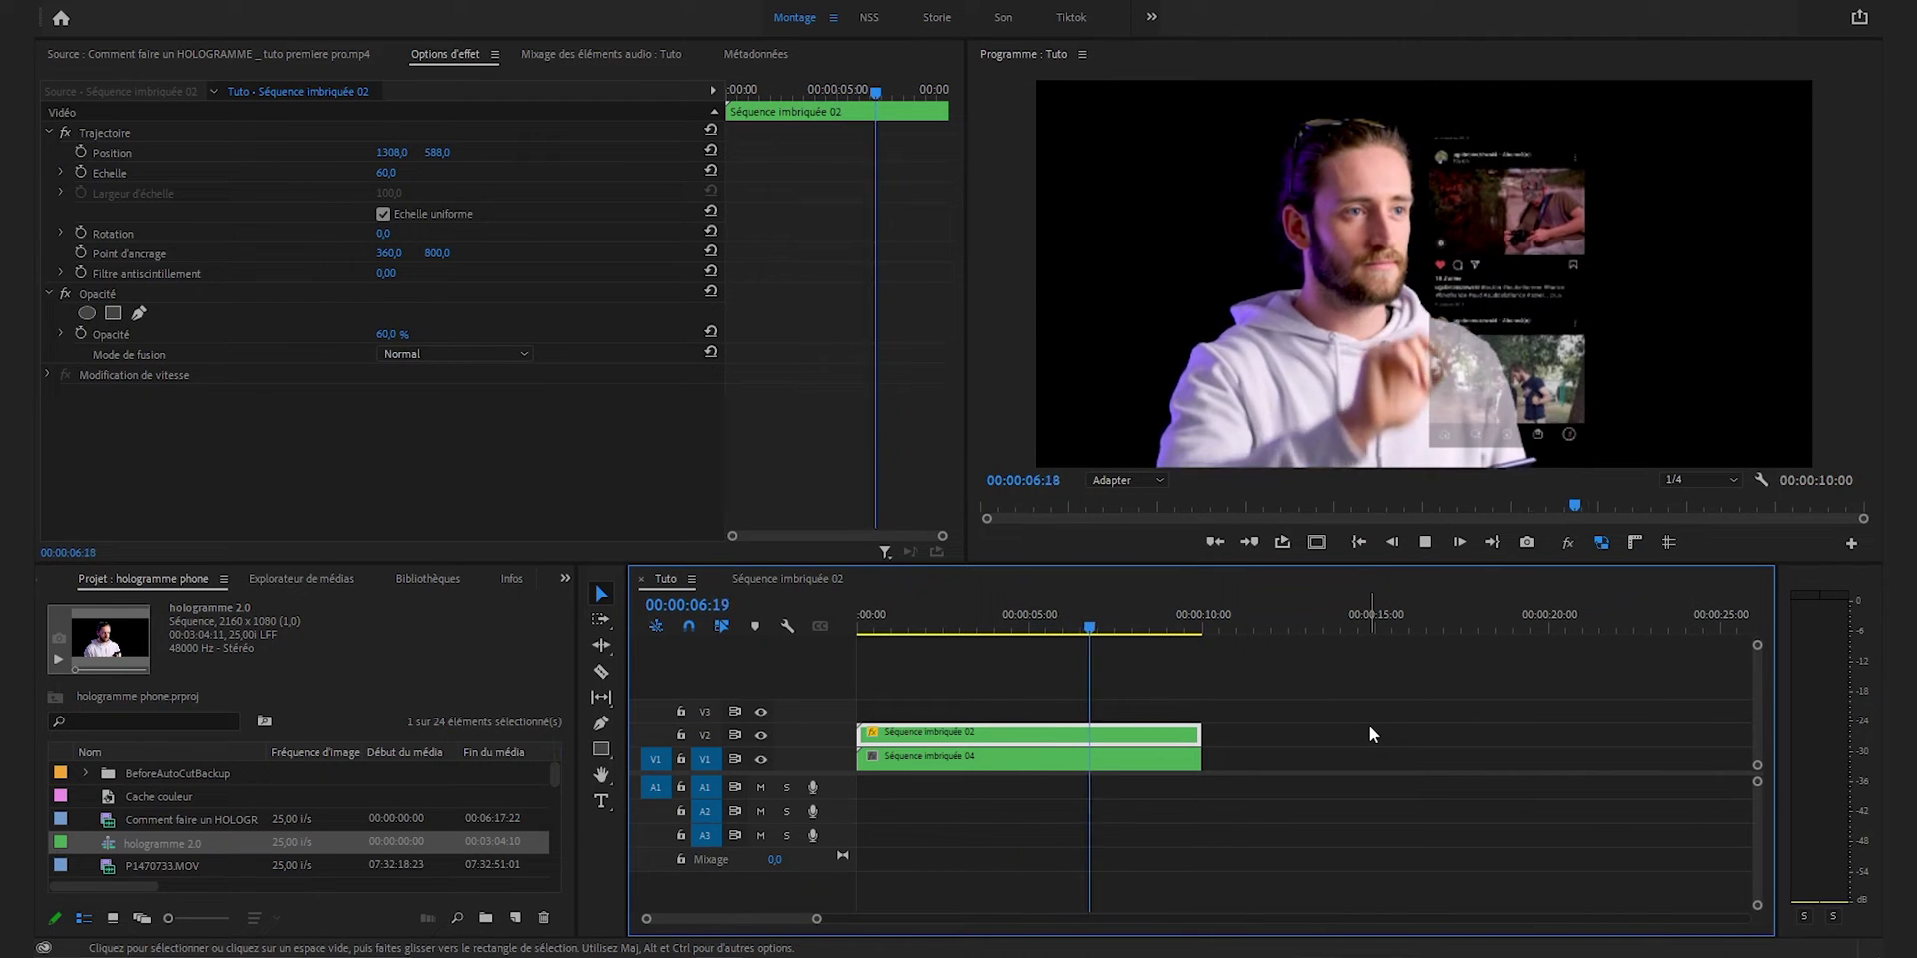
{"action": "key", "text": "space"}
- Save the project and apply the 3D simple effect to the nested phone clip on V2
{"action": "key", "text": "ctrl+s"}
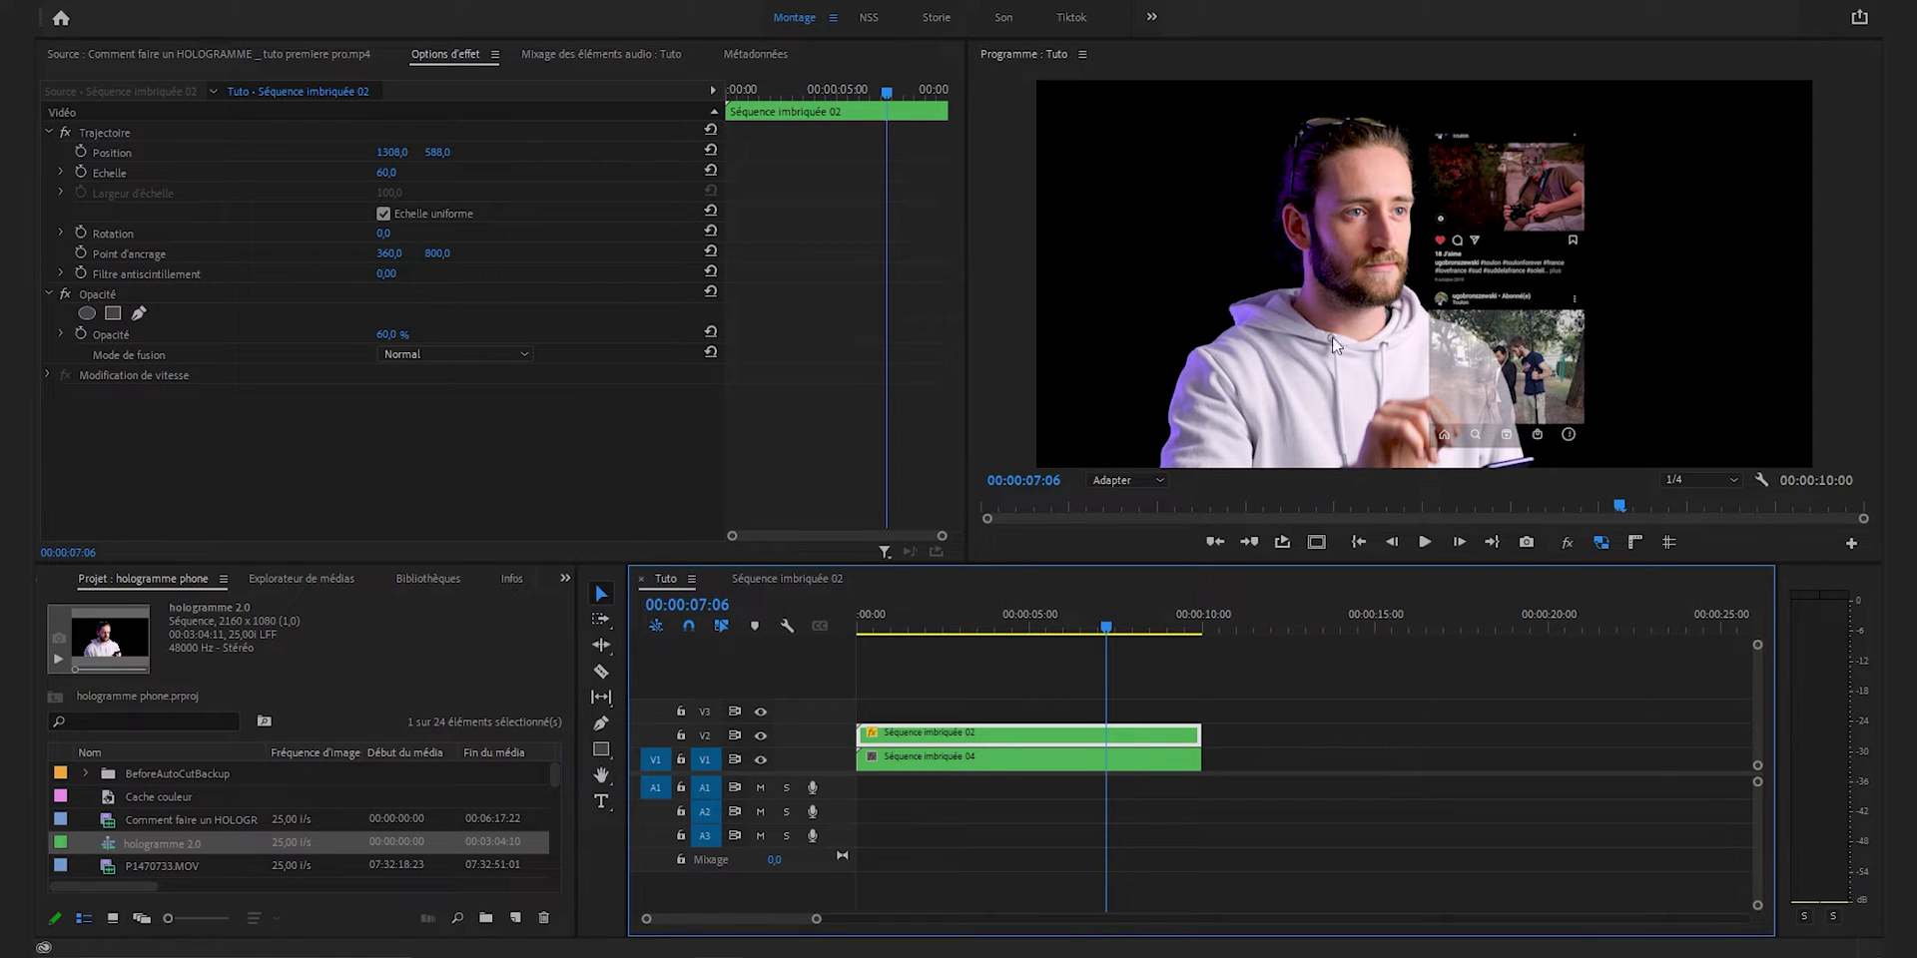
{"action": "key", "text": "shift+7"}
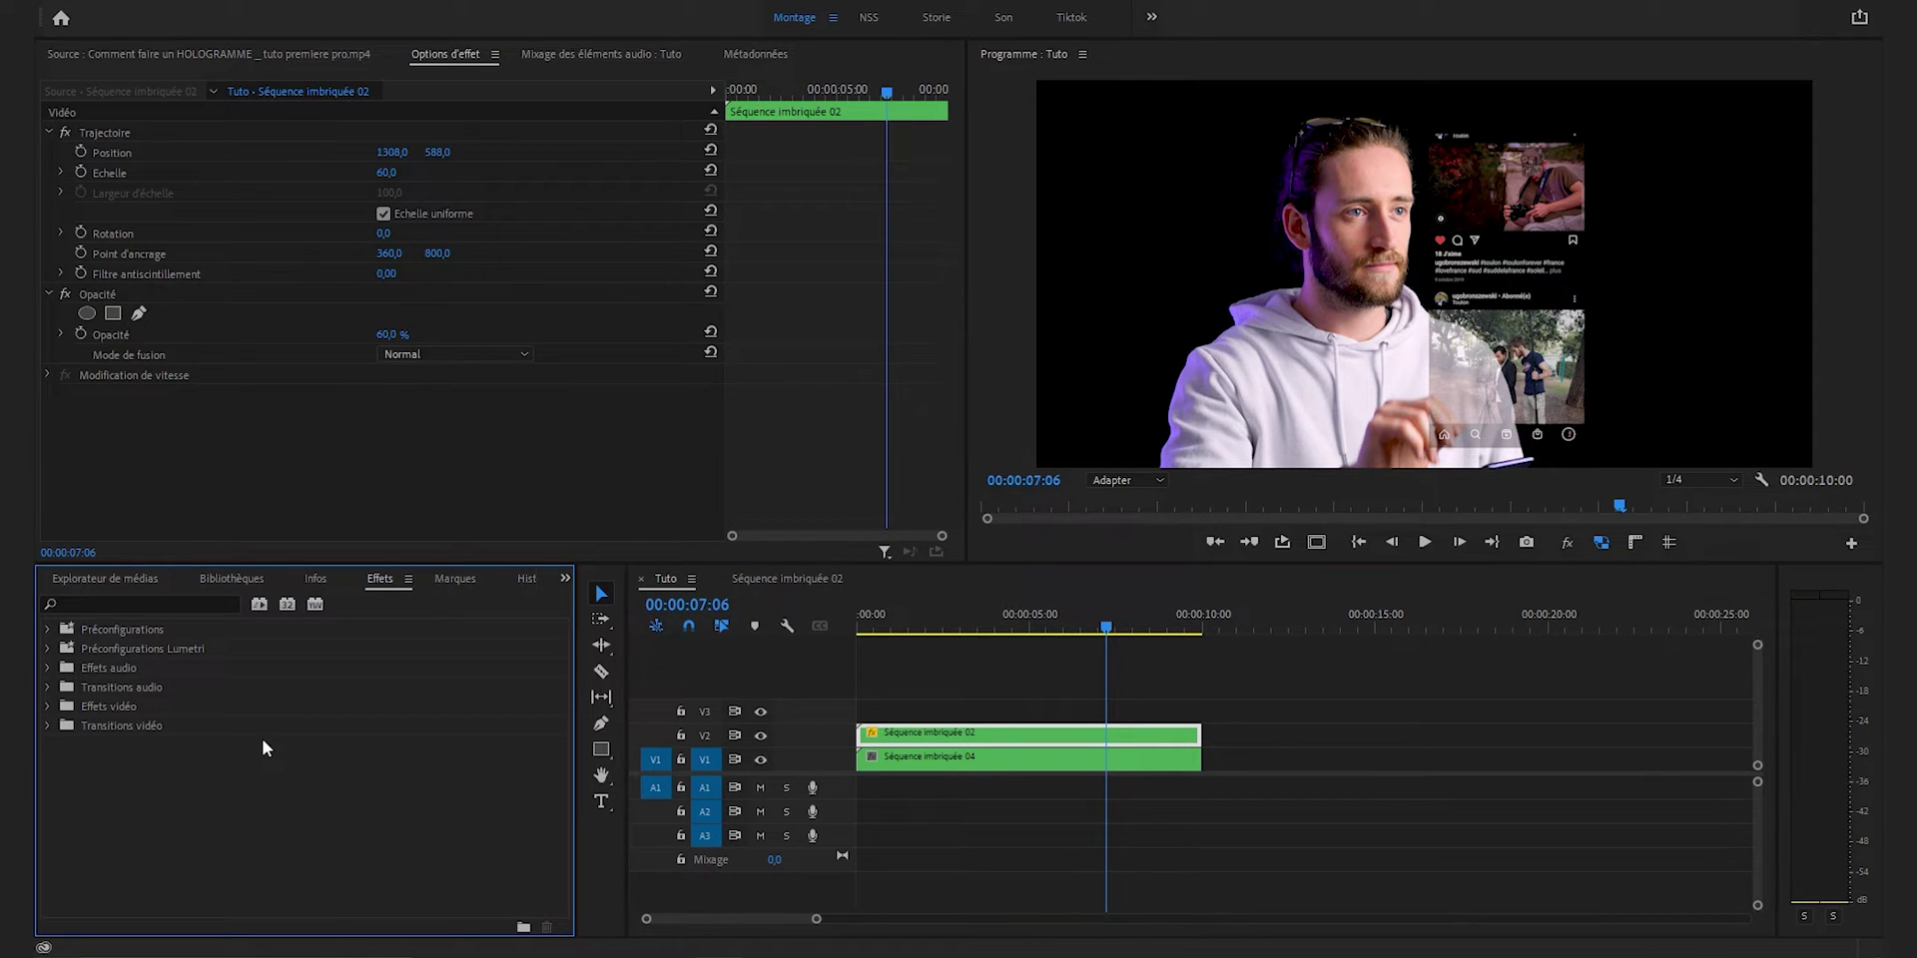
{"action": "left_click", "coordinate": [193, 604]}
{"action": "type", "text": "3d"}
{"action": "left_click_drag", "start_coordinate": [111, 744], "coordinate": [950, 731]}
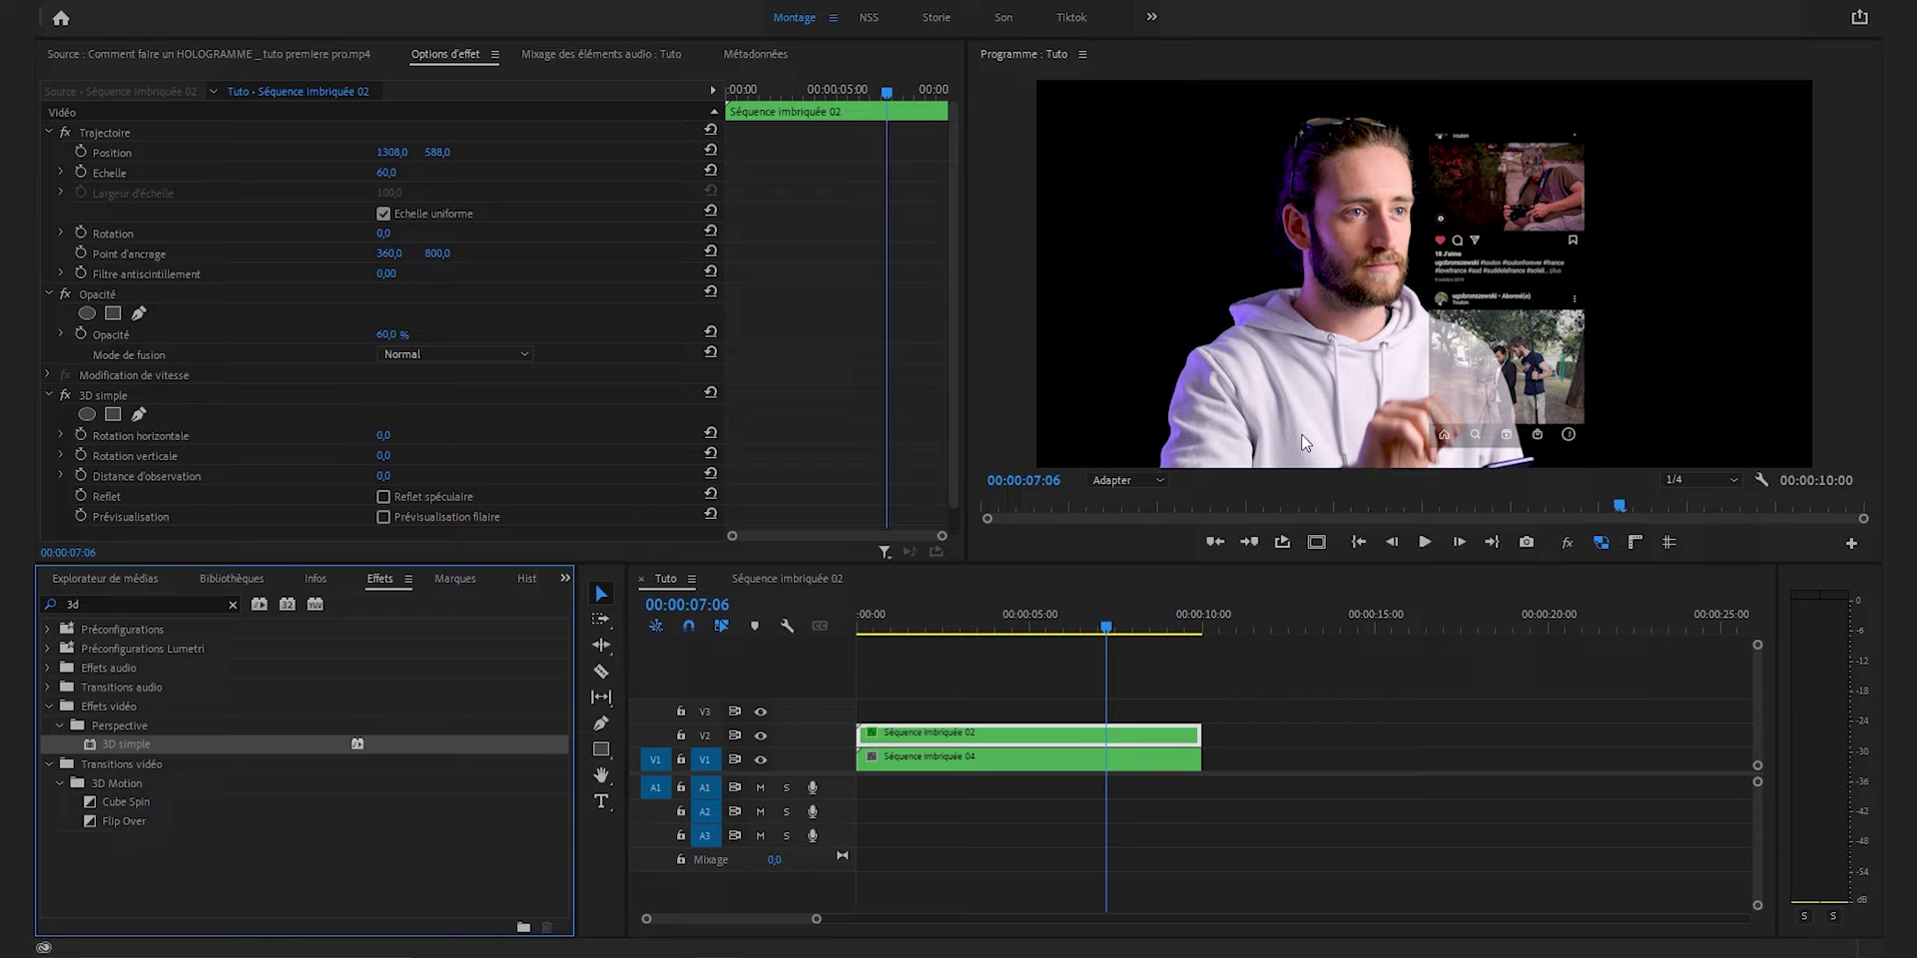
- Tilt the phone overlay with 3D simple, setting the horizontal rotation to -208° and the vertical rotation to -7°
{"action": "left_click", "coordinate": [470, 423]}
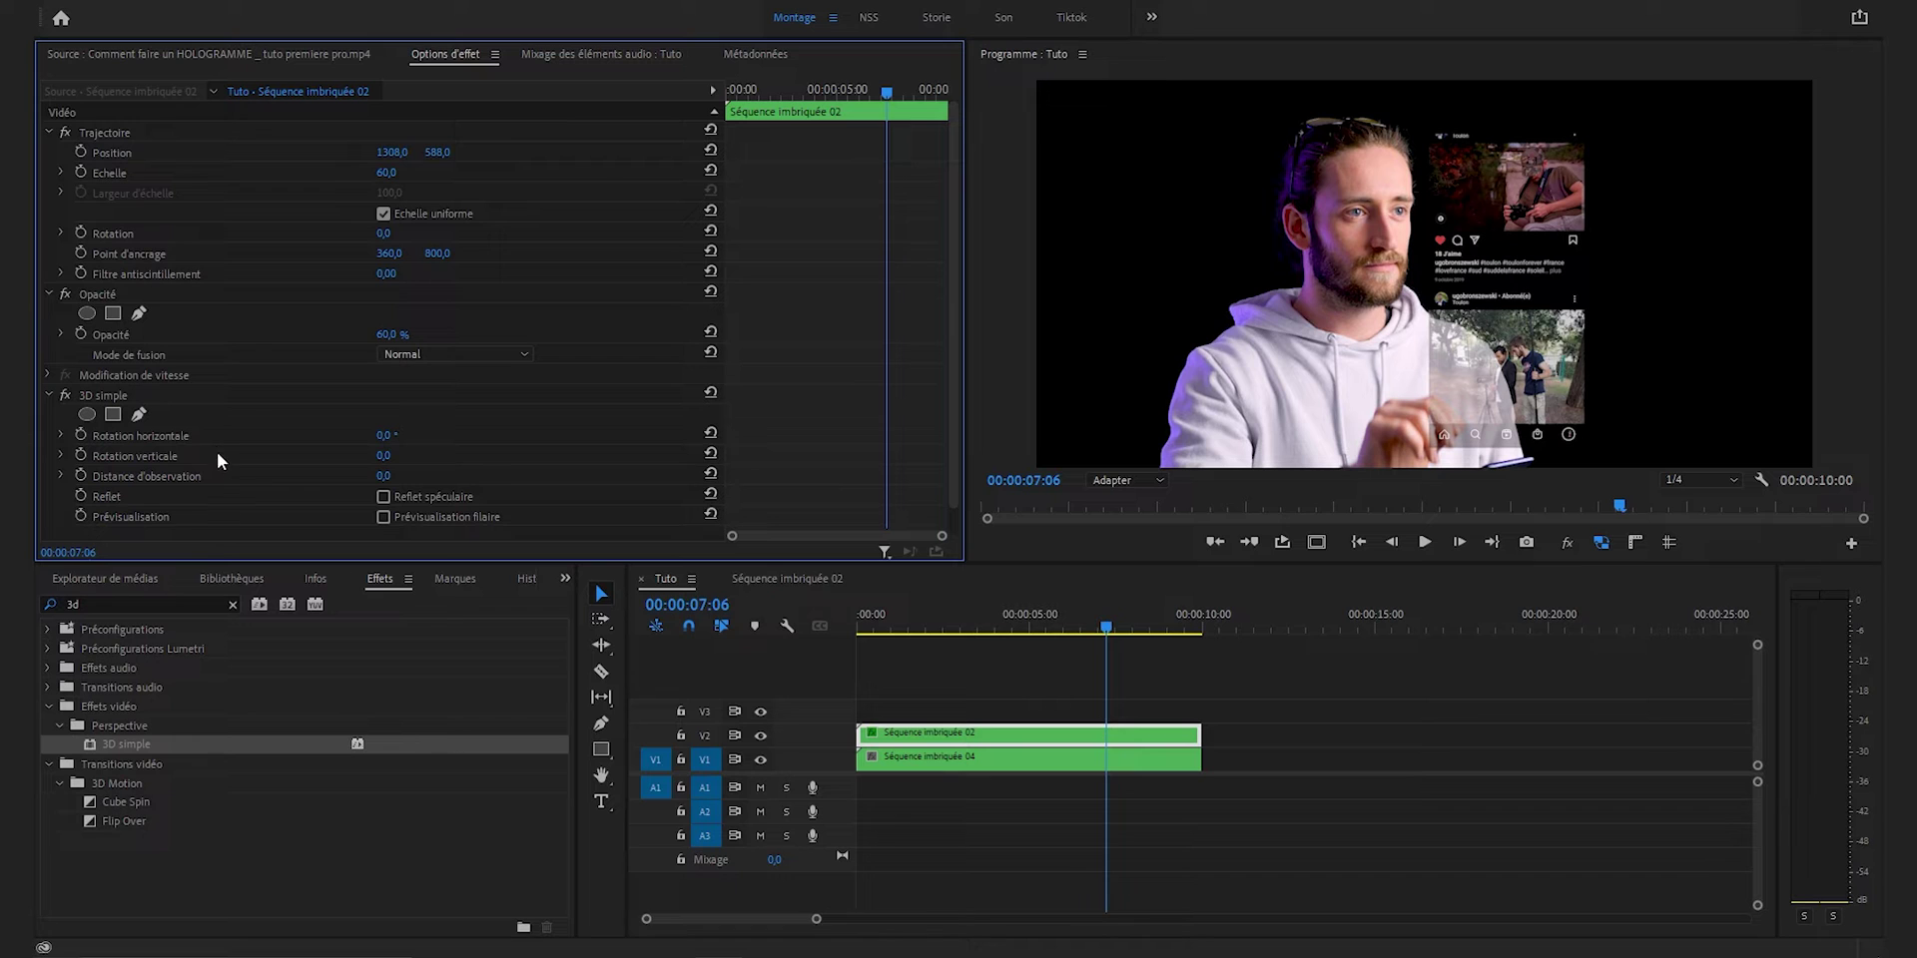
{"action": "mouse_move", "coordinate": [383, 436]}
{"action": "left_mouse_down"}
{"action": "mouse_move", "coordinate": [433, 437]}
{"action": "mouse_move", "coordinate": [364, 437]}
{"action": "mouse_move", "coordinate": [450, 456]}
{"action": "mouse_move", "coordinate": [405, 456]}
{"action": "left_mouse_up"}
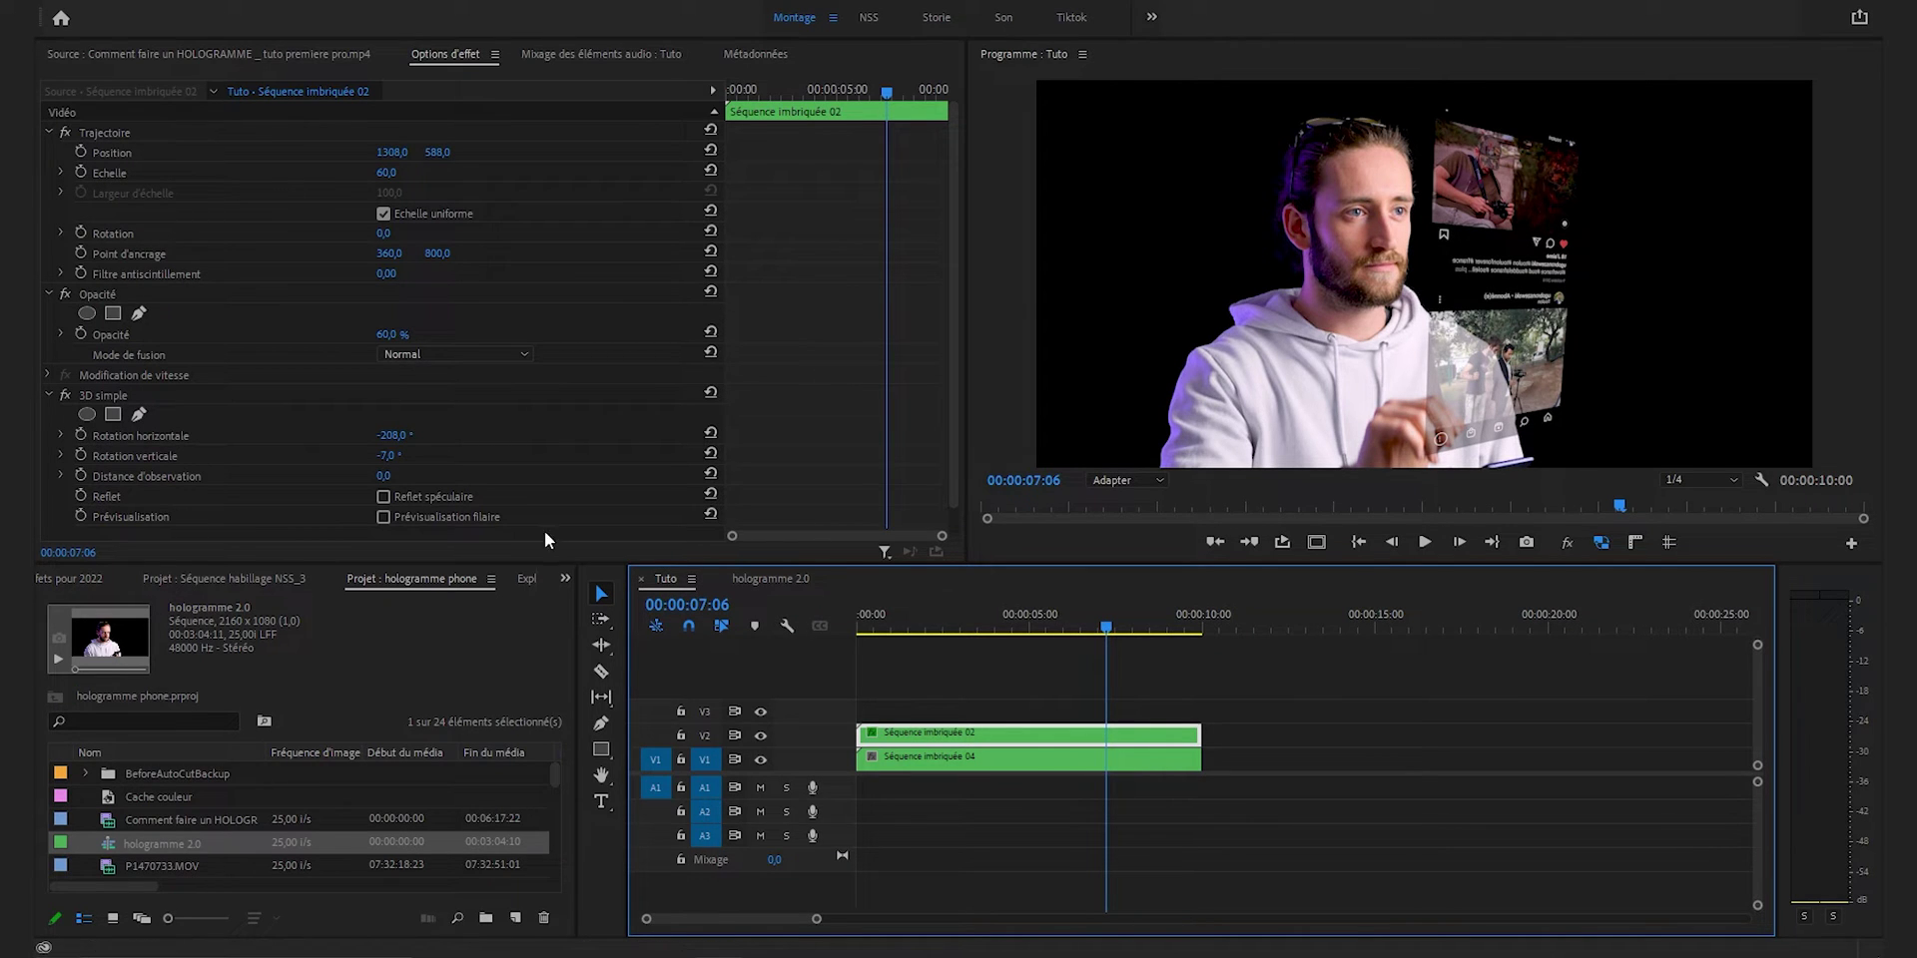
- Find the Couleur Lumetri effect by searching for "couleur" and apply it to the nested phone clip on V2
{"action": "key", "text": "shift+7"}
{"action": "left_click", "coordinate": [220, 601]}
{"action": "type", "text": "couleur"}
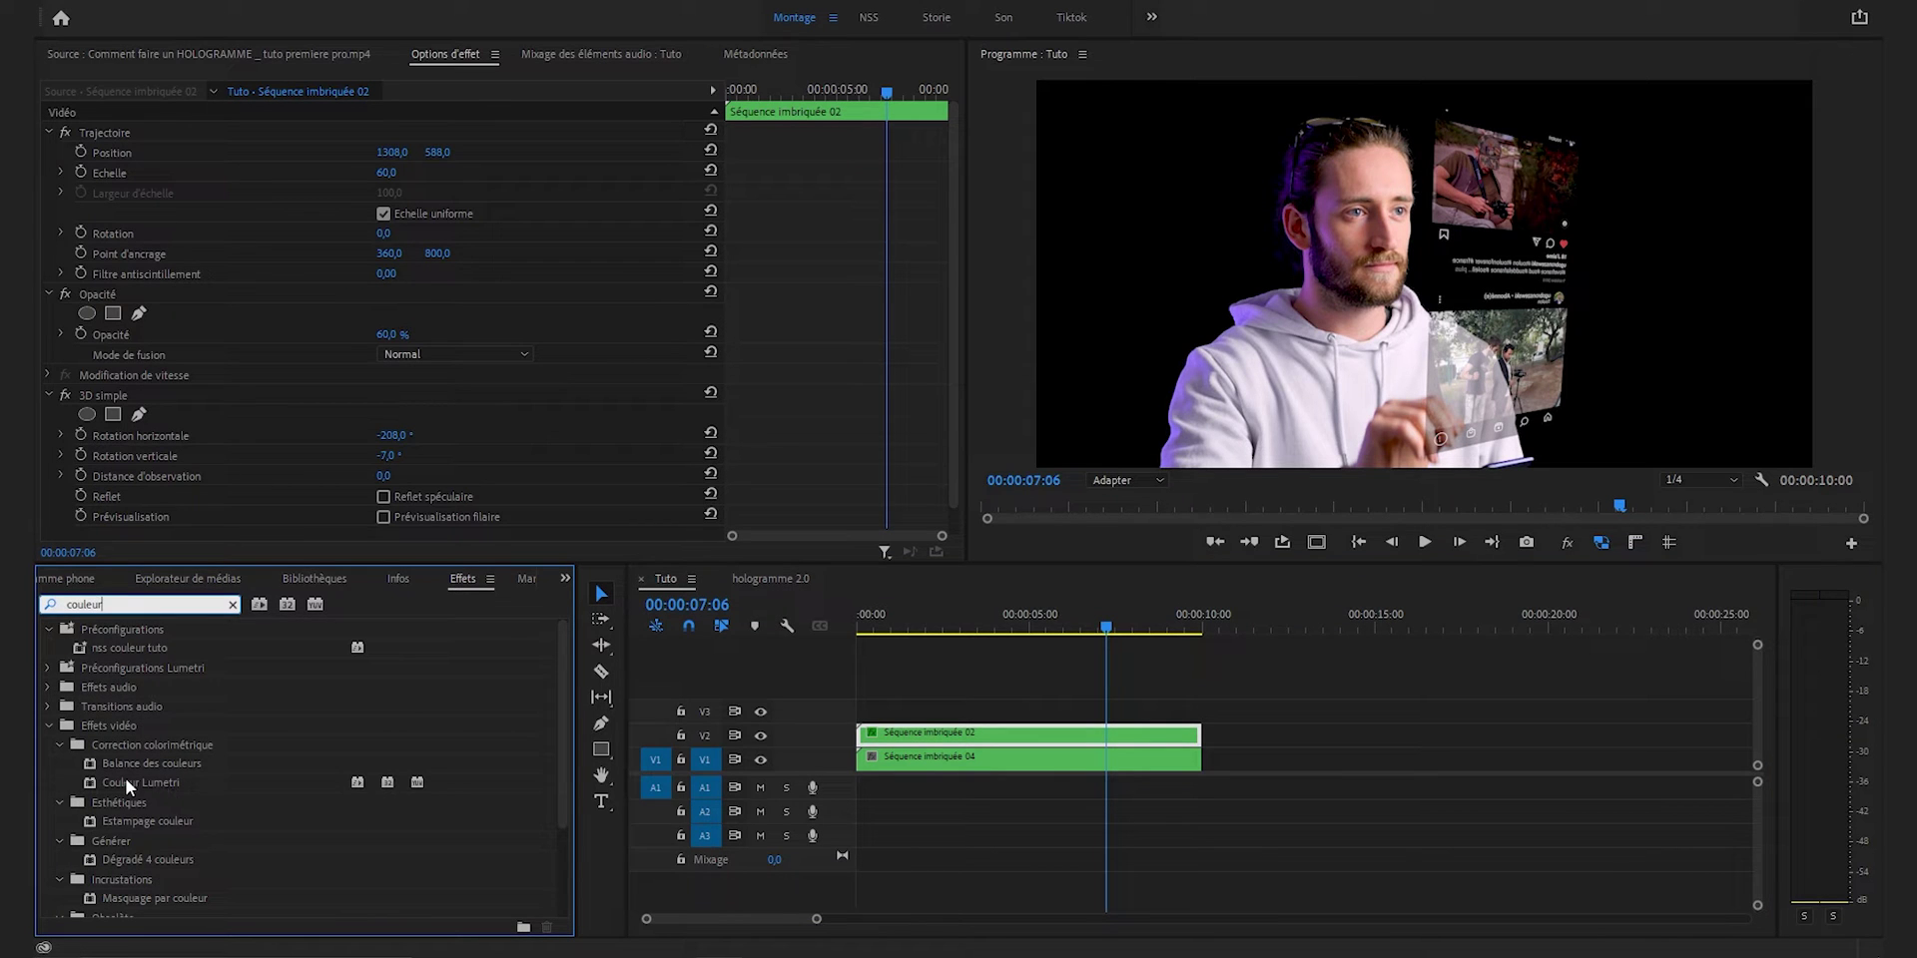
{"action": "left_click_drag", "start_coordinate": [126, 783], "coordinate": [900, 733]}
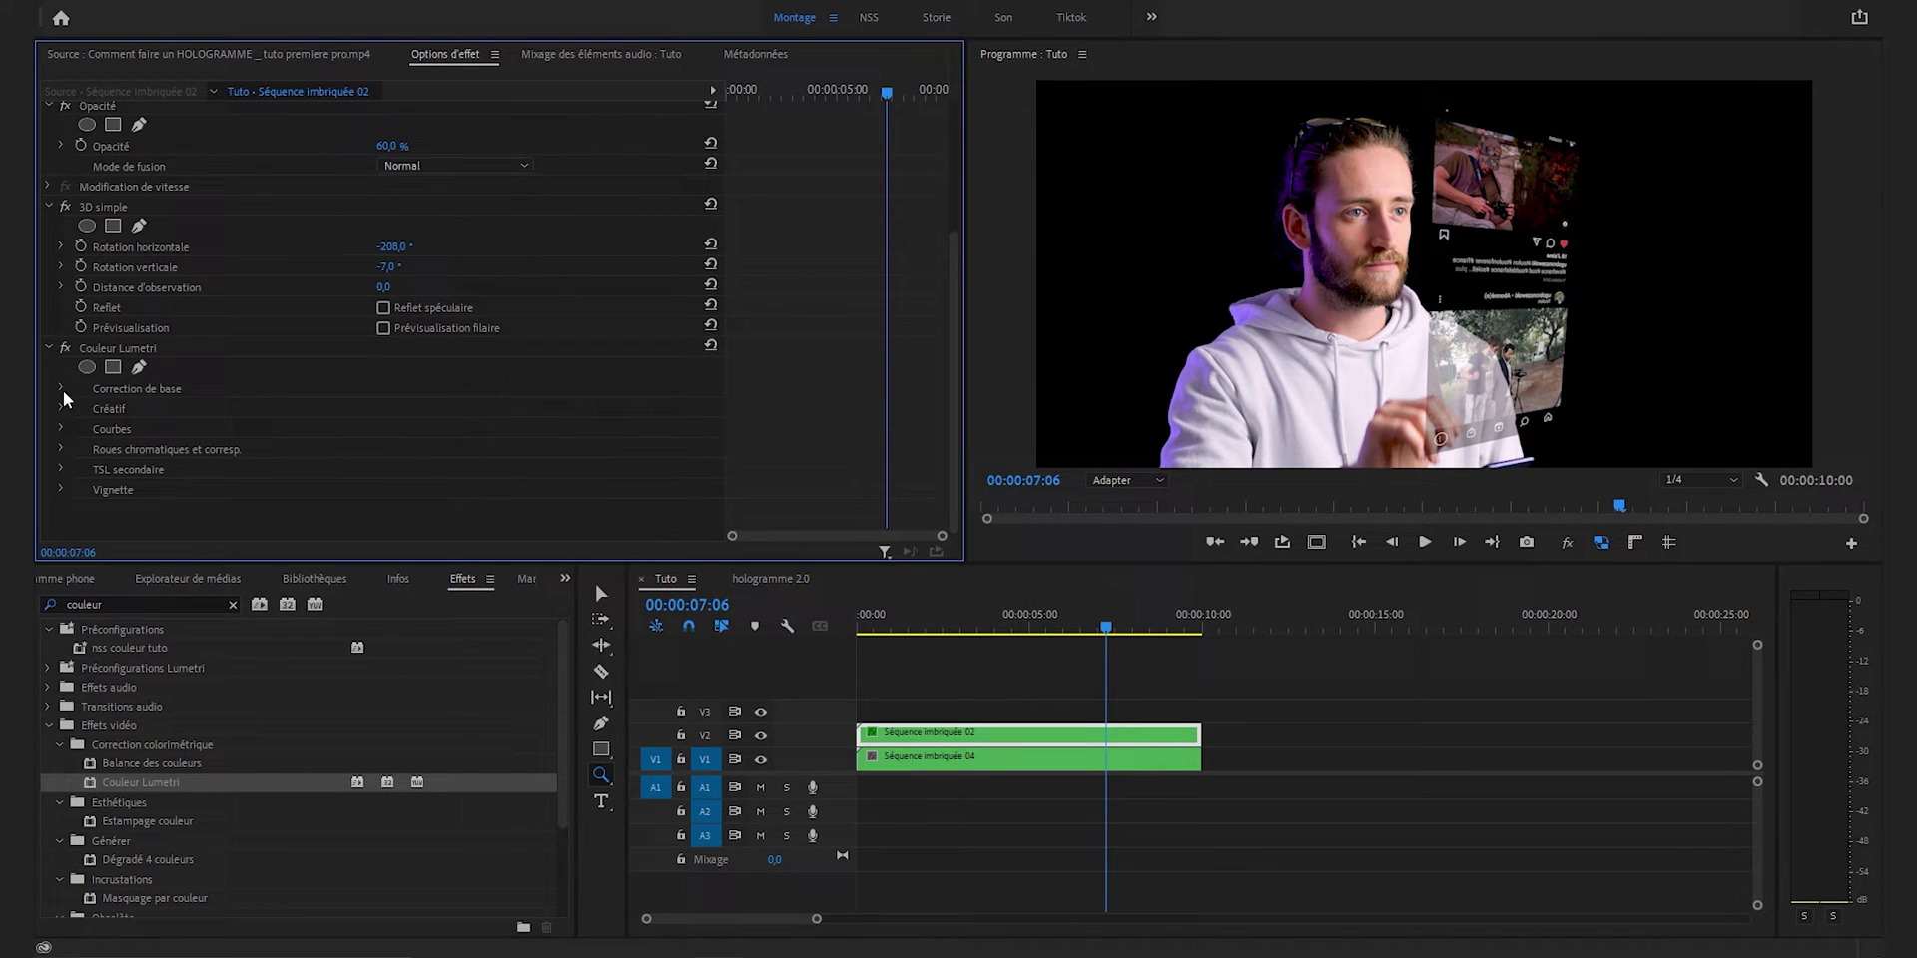
- Set the Couleur Lumetri basic correction temperature to -300 to turn the phone overlay blue
{"action": "left_click", "coordinate": [62, 389]}
{"action": "scroll", "coordinate": [315, 413], "scroll_direction": "down", "scroll_amount": 5}
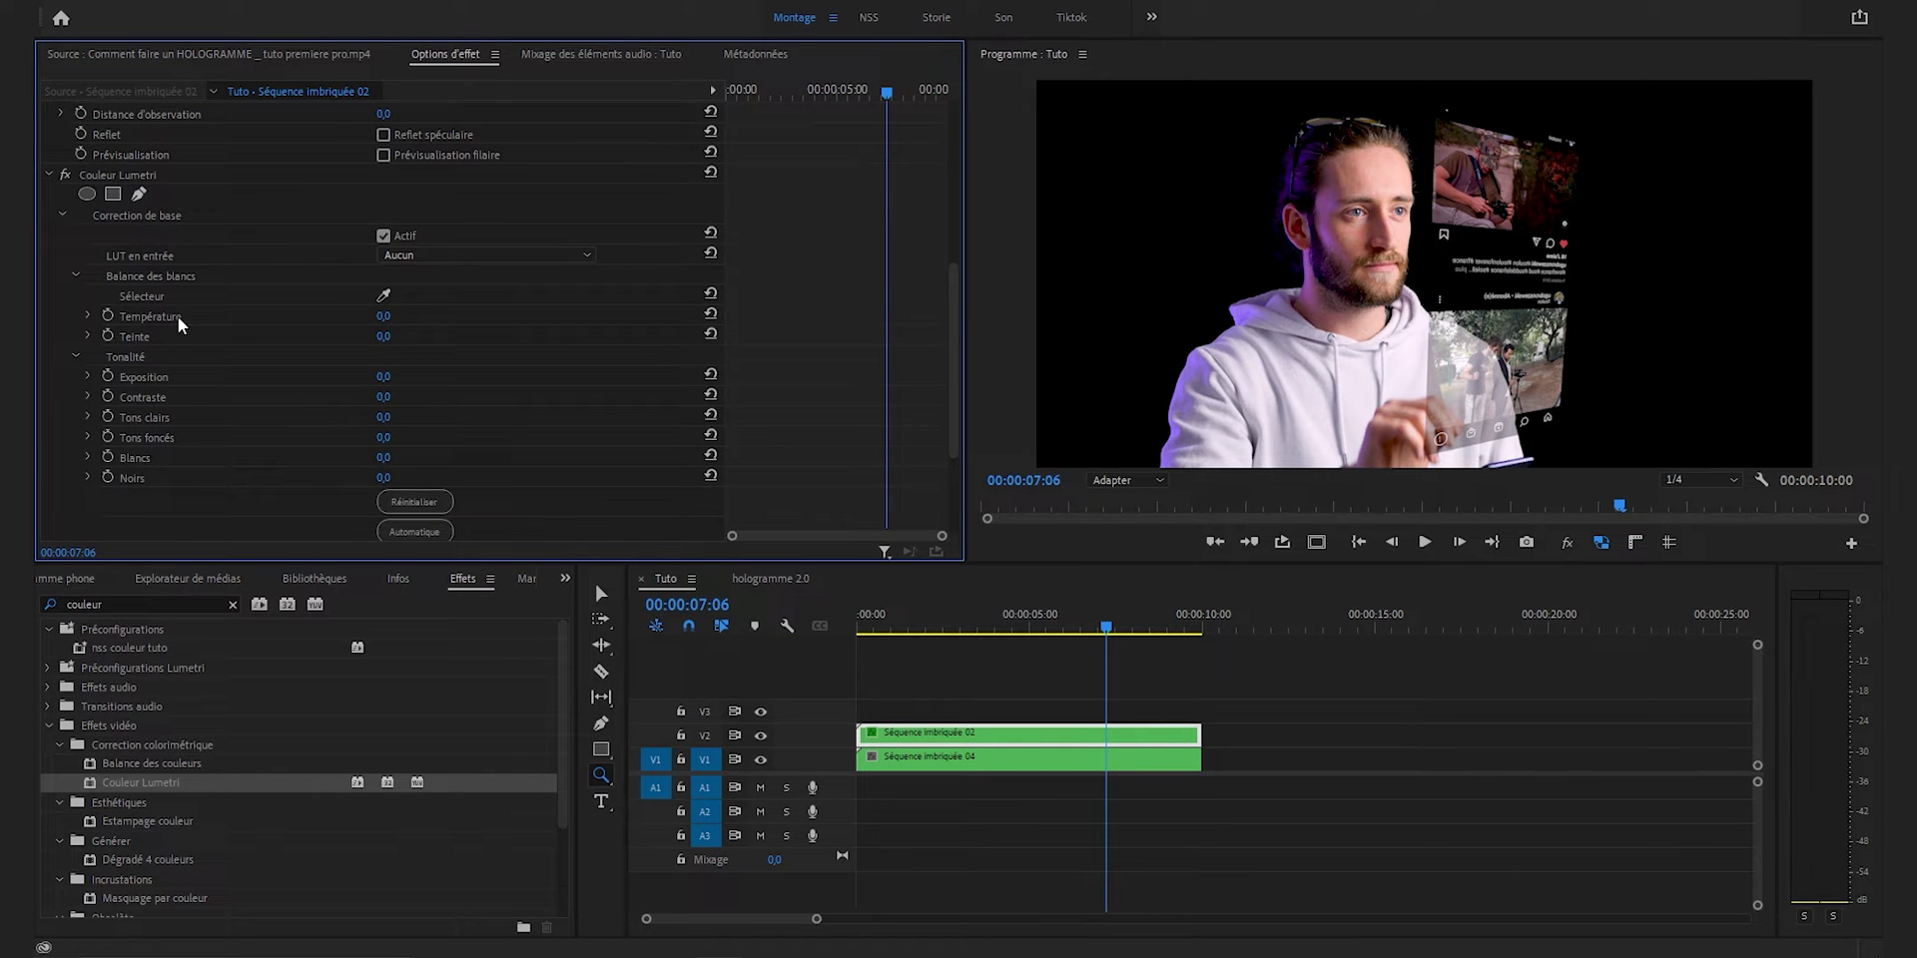
{"action": "left_click", "coordinate": [384, 316]}
{"action": "type", "text": "-300"}
{"action": "key", "text": "Return"}
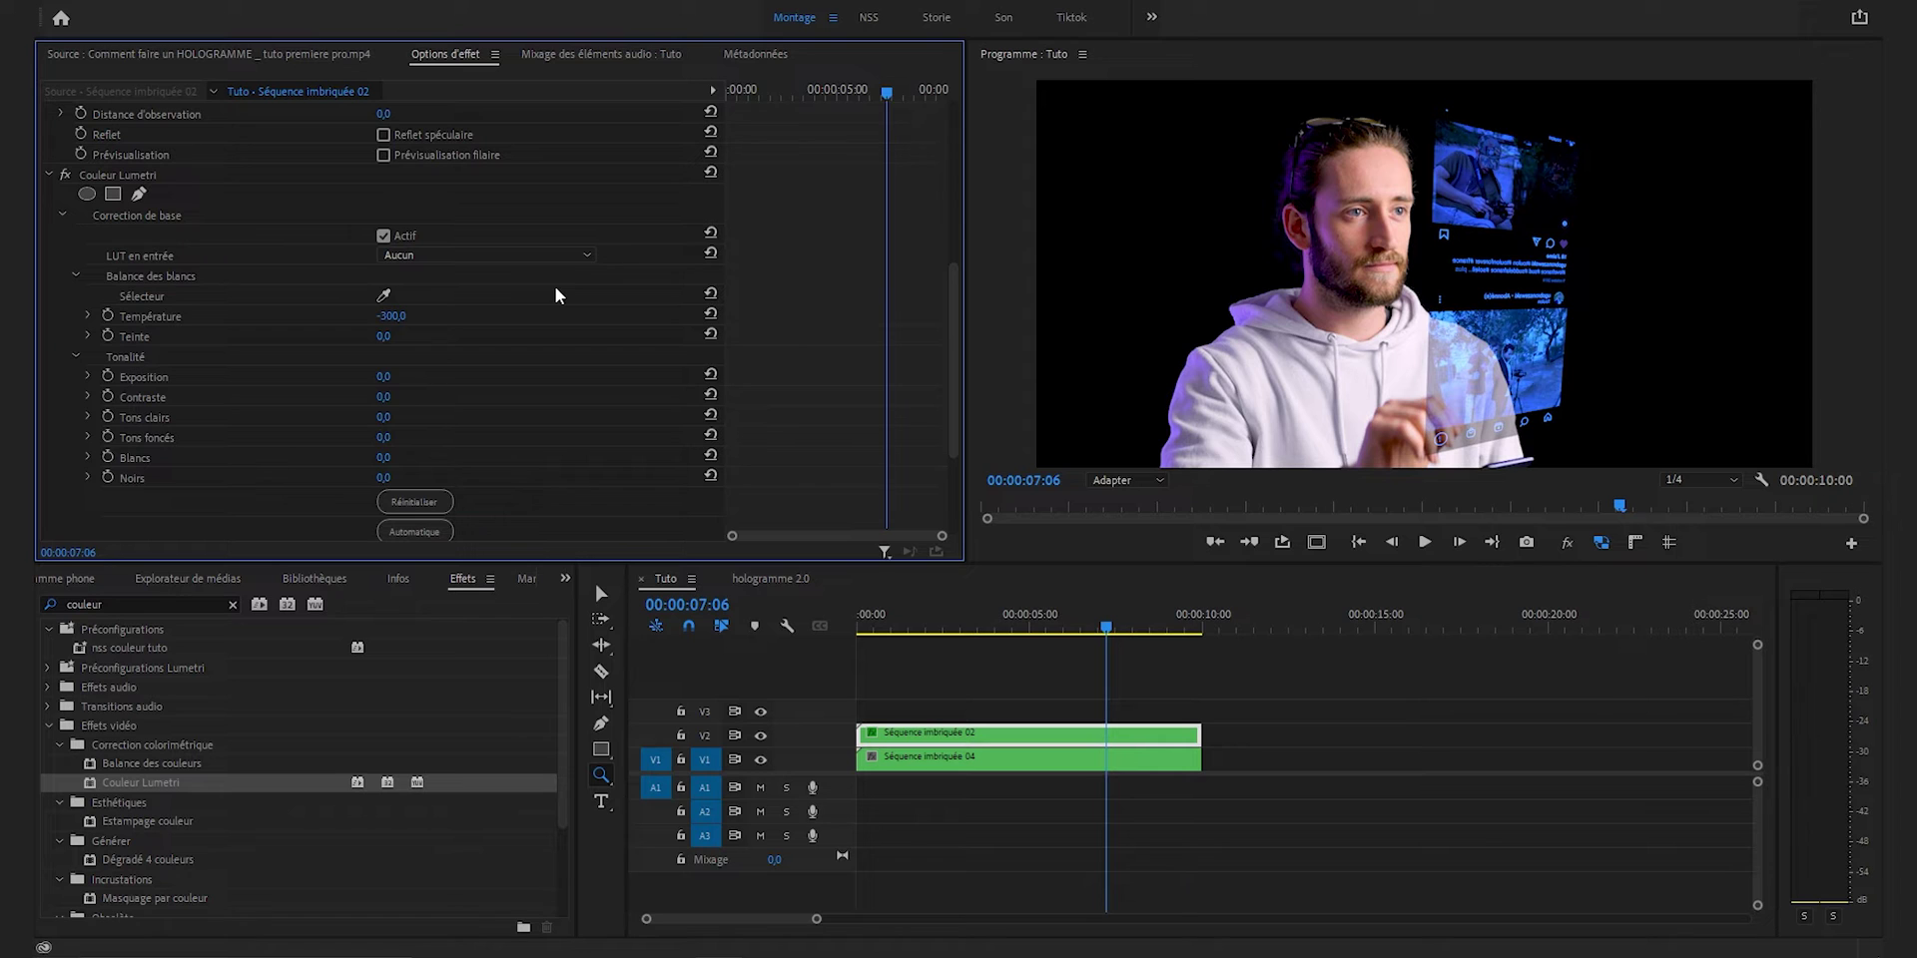
- Set the Couleur Lumetri exposure to 3 and the contrast to -150
{"action": "left_click", "coordinate": [384, 376]}
{"action": "type", "text": "3"}
{"action": "key", "text": "Return"}
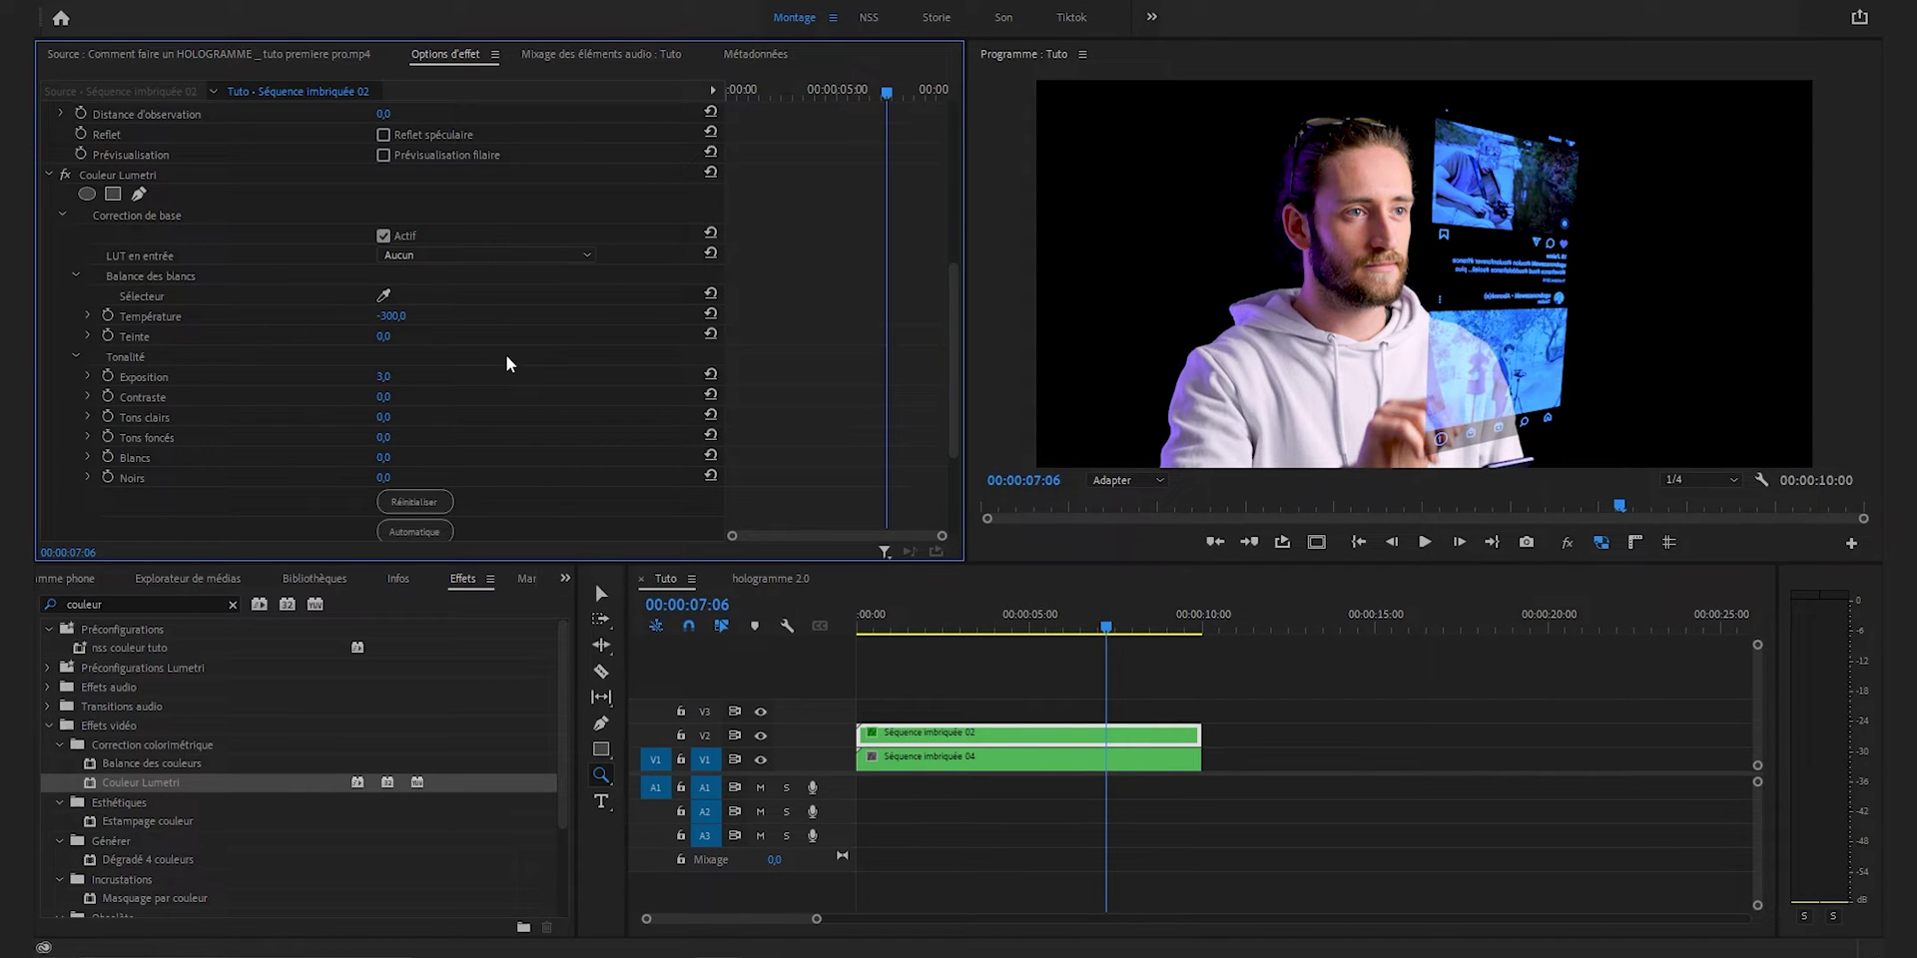
{"action": "left_click", "coordinate": [383, 397]}
{"action": "type", "text": "-150"}
{"action": "key", "text": "Return"}
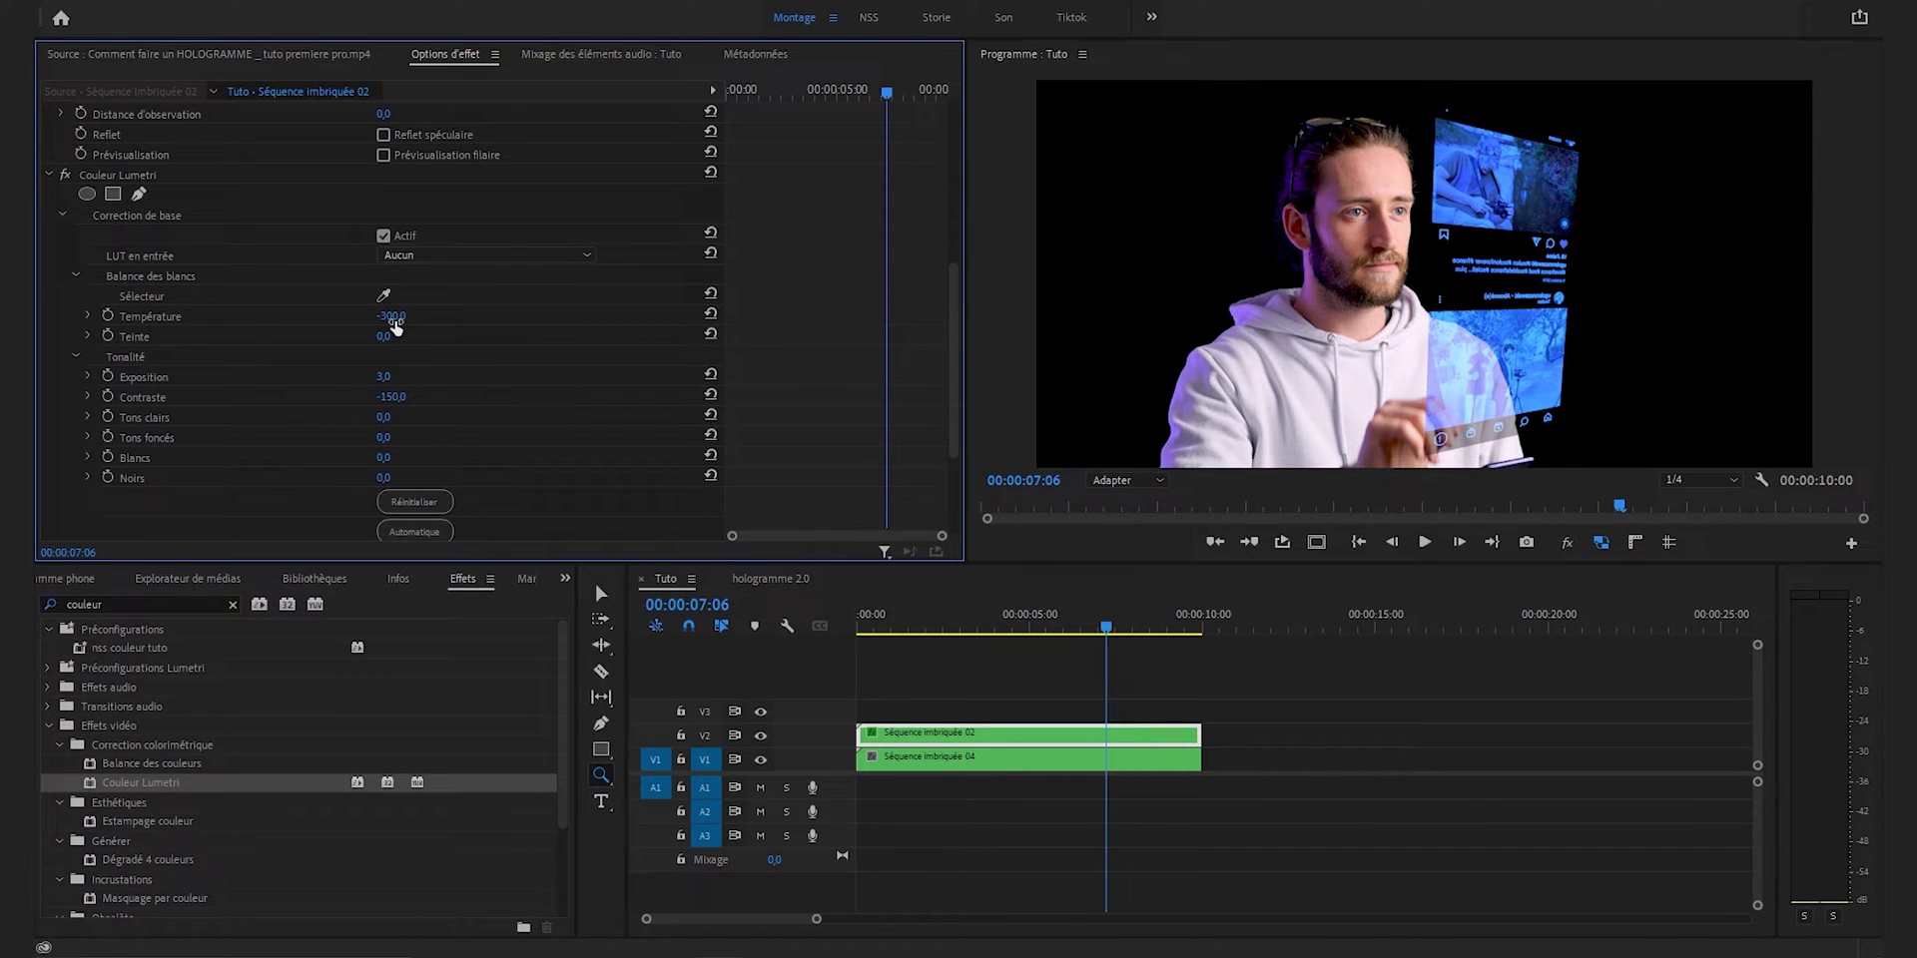
- Try other hologram colours by resetting the Lumetri temperature and lowering the tint to -300
{"action": "left_click_drag", "start_coordinate": [391, 327], "coordinate": [1454, 350]}
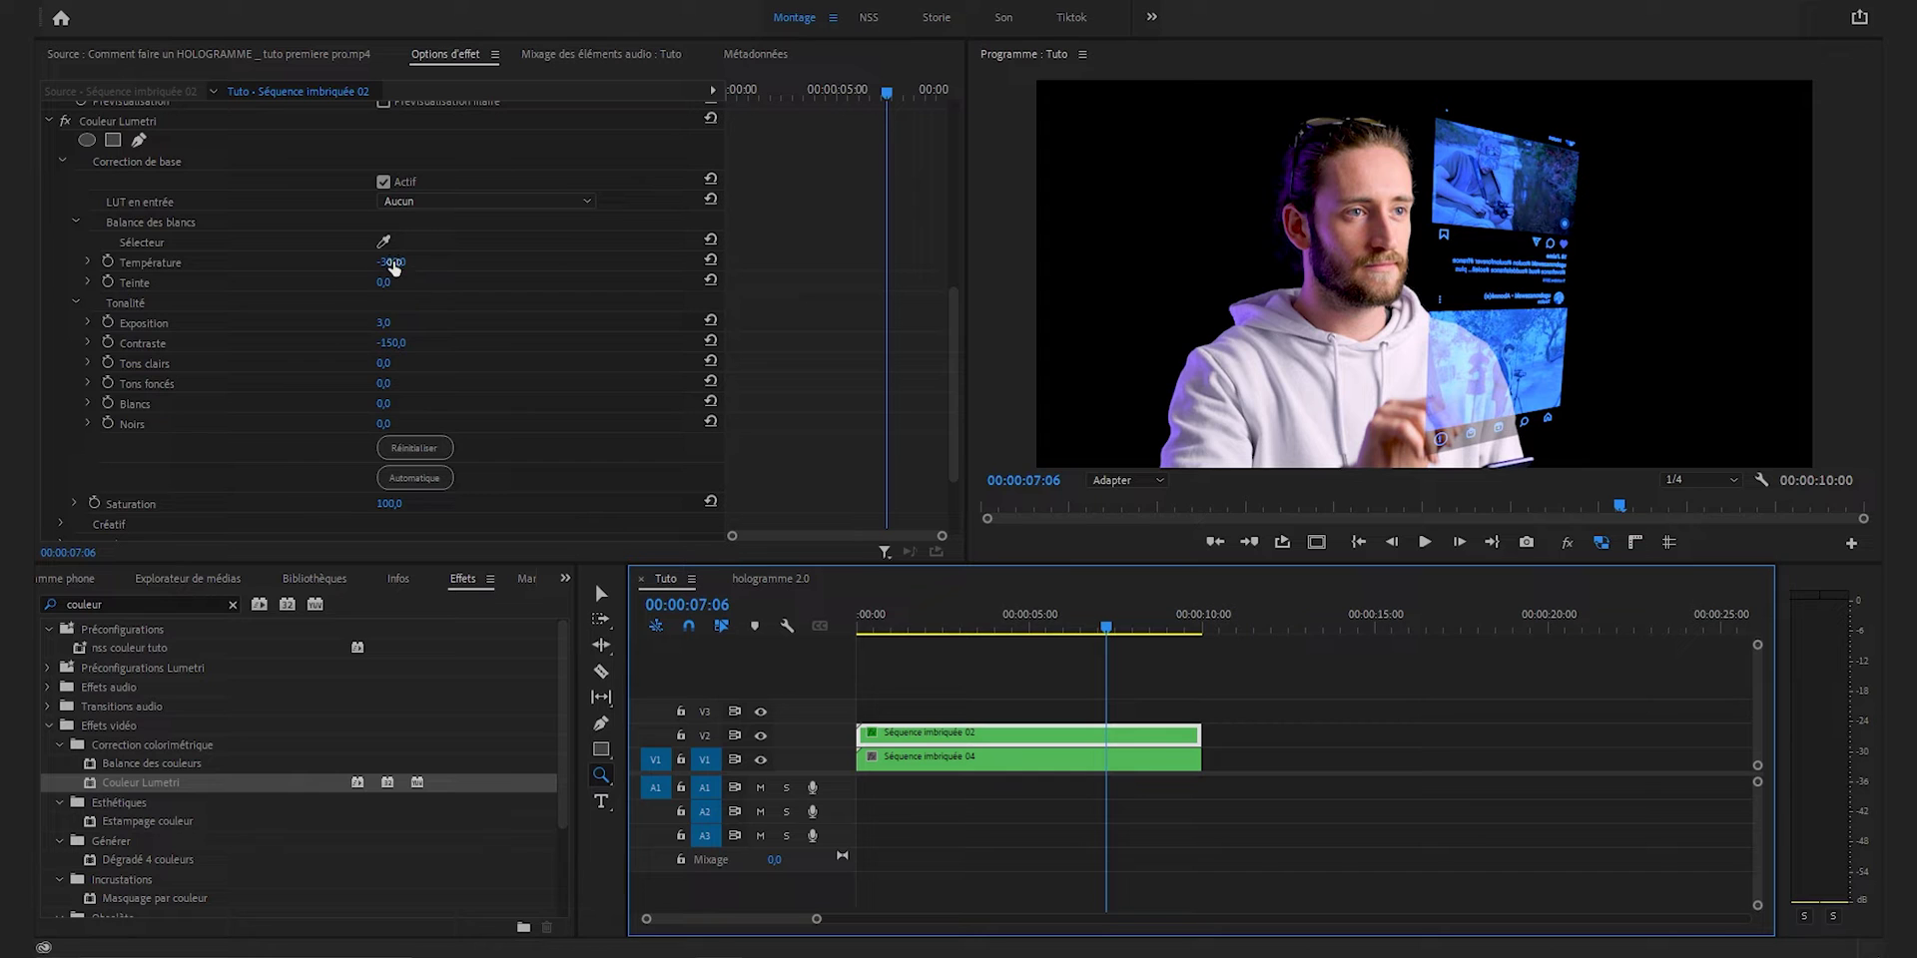
{"action": "left_click", "coordinate": [711, 263]}
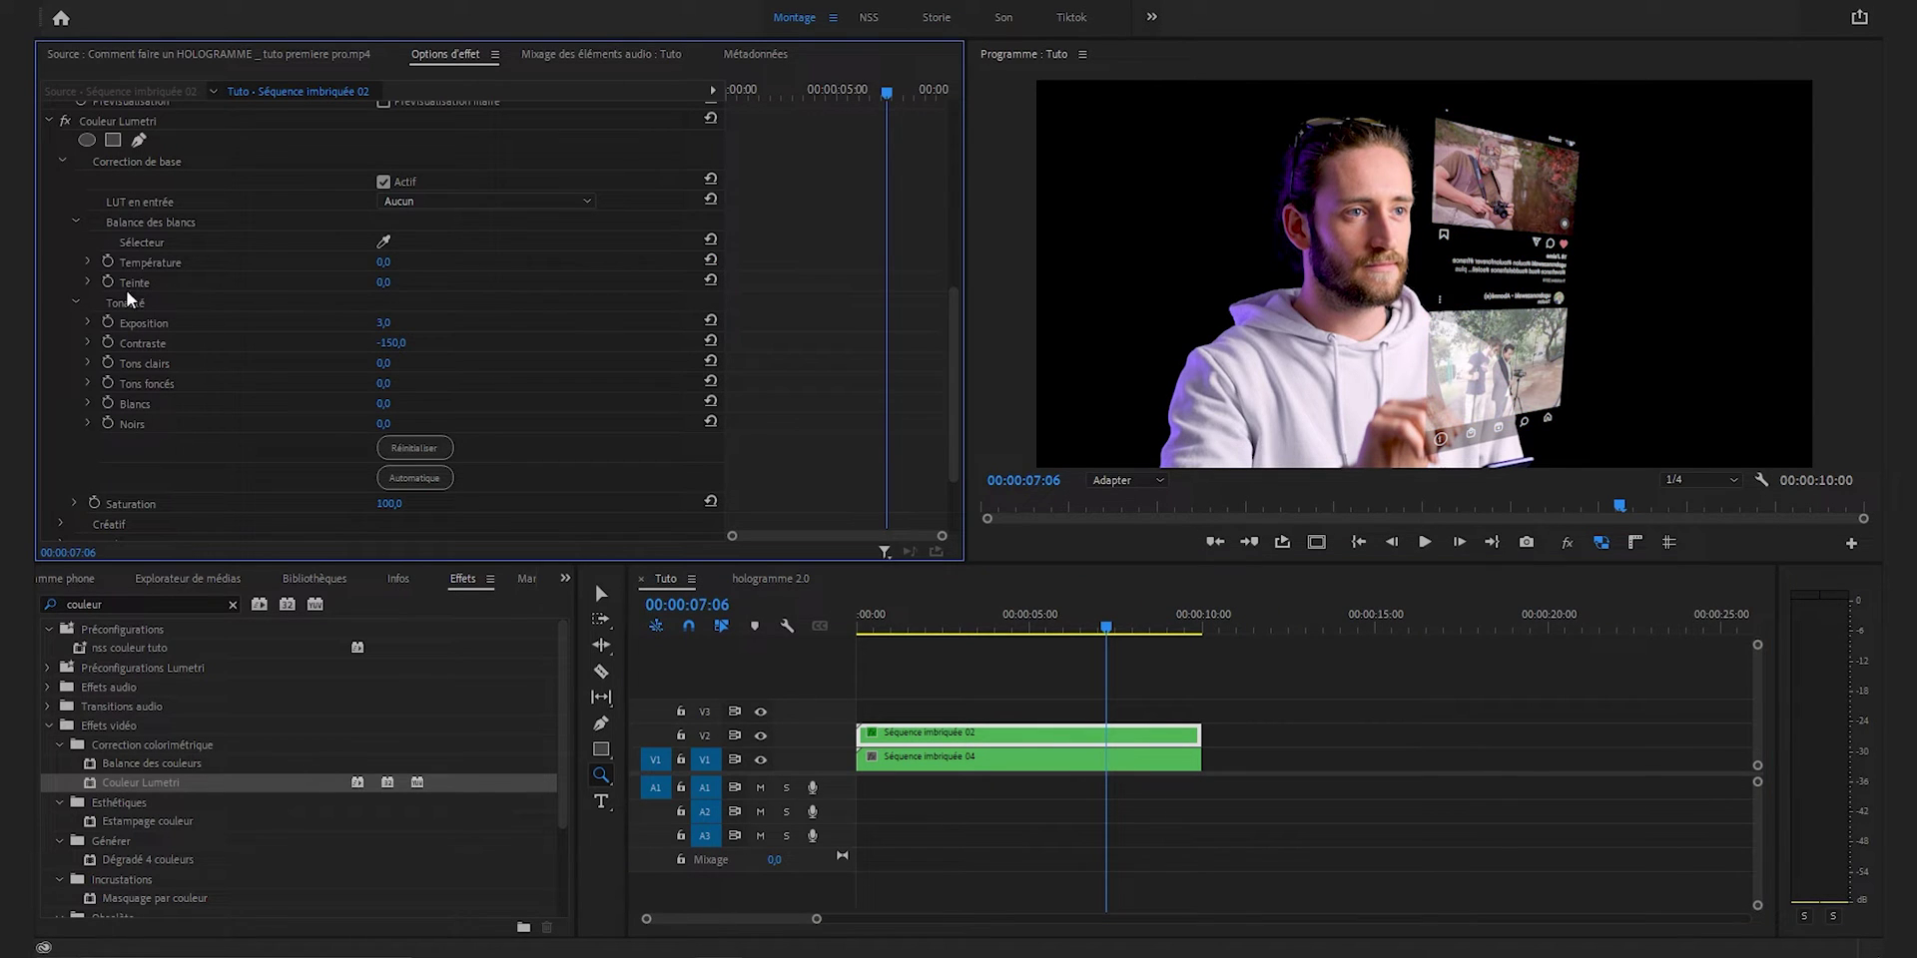
{"action": "left_click_drag", "start_coordinate": [385, 284], "coordinate": [86, 283]}
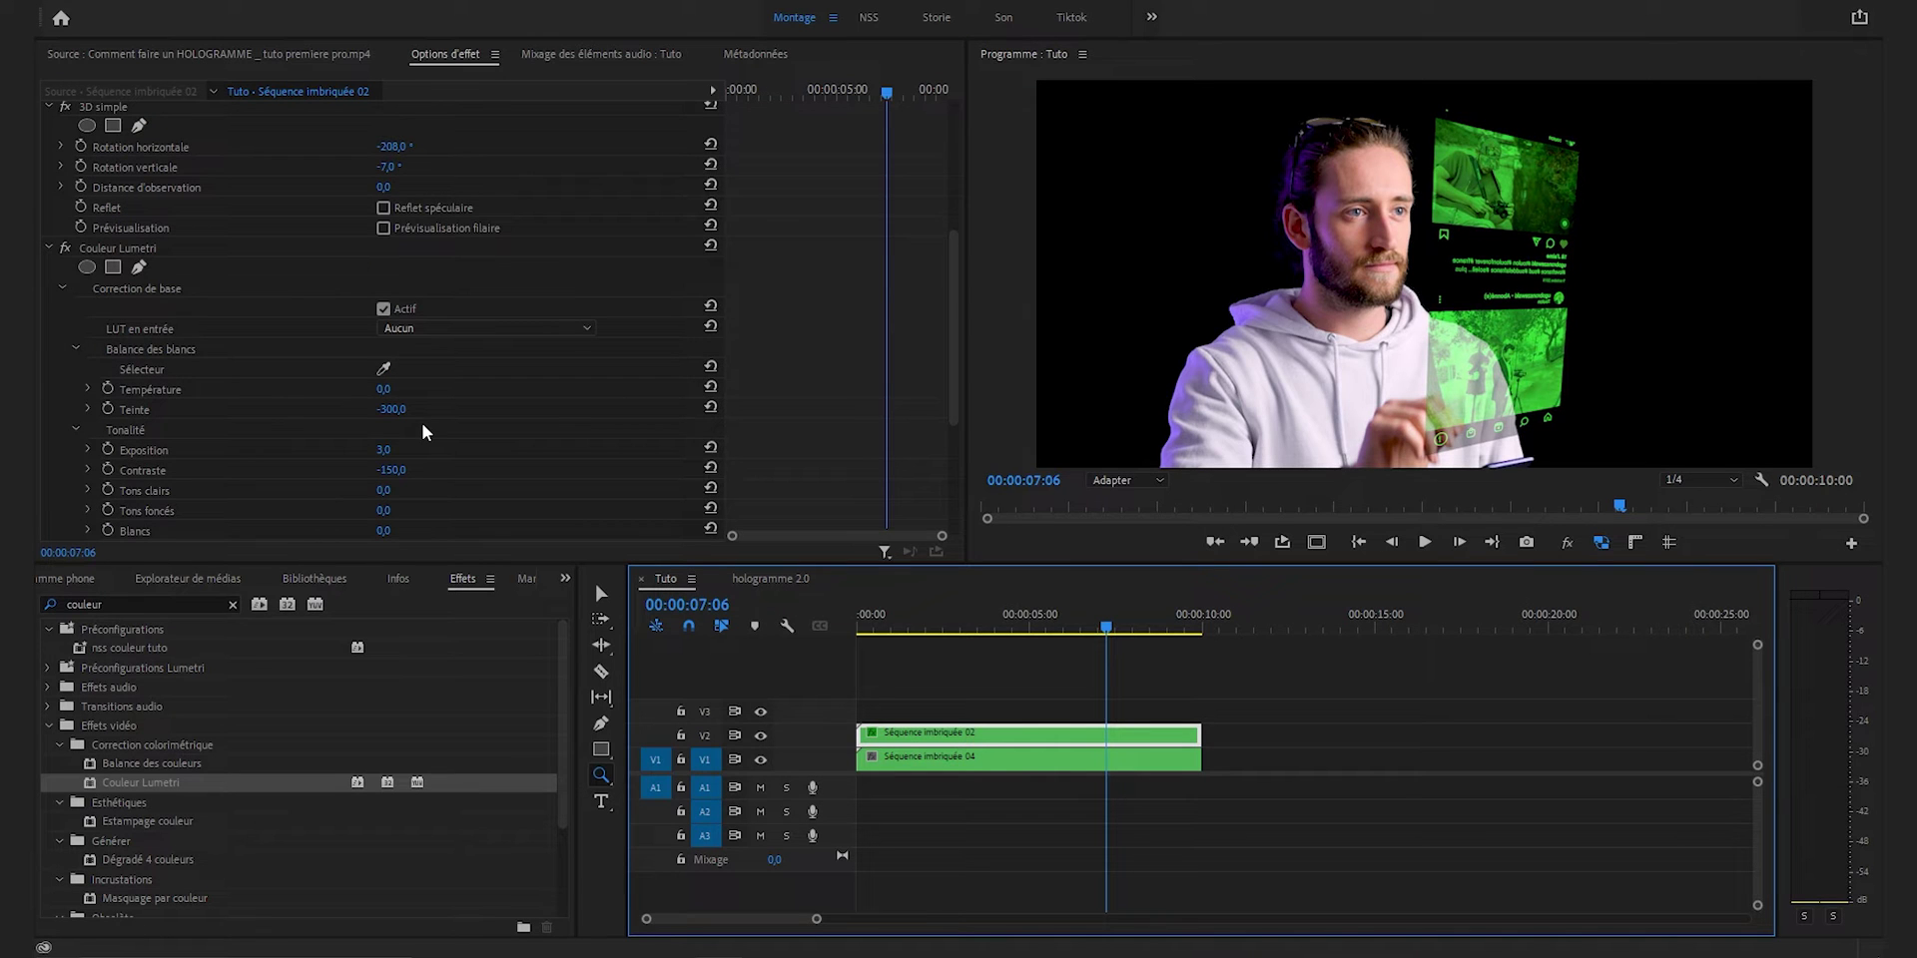
{"action": "left_click_drag", "start_coordinate": [390, 417], "coordinate": [426, 399]}
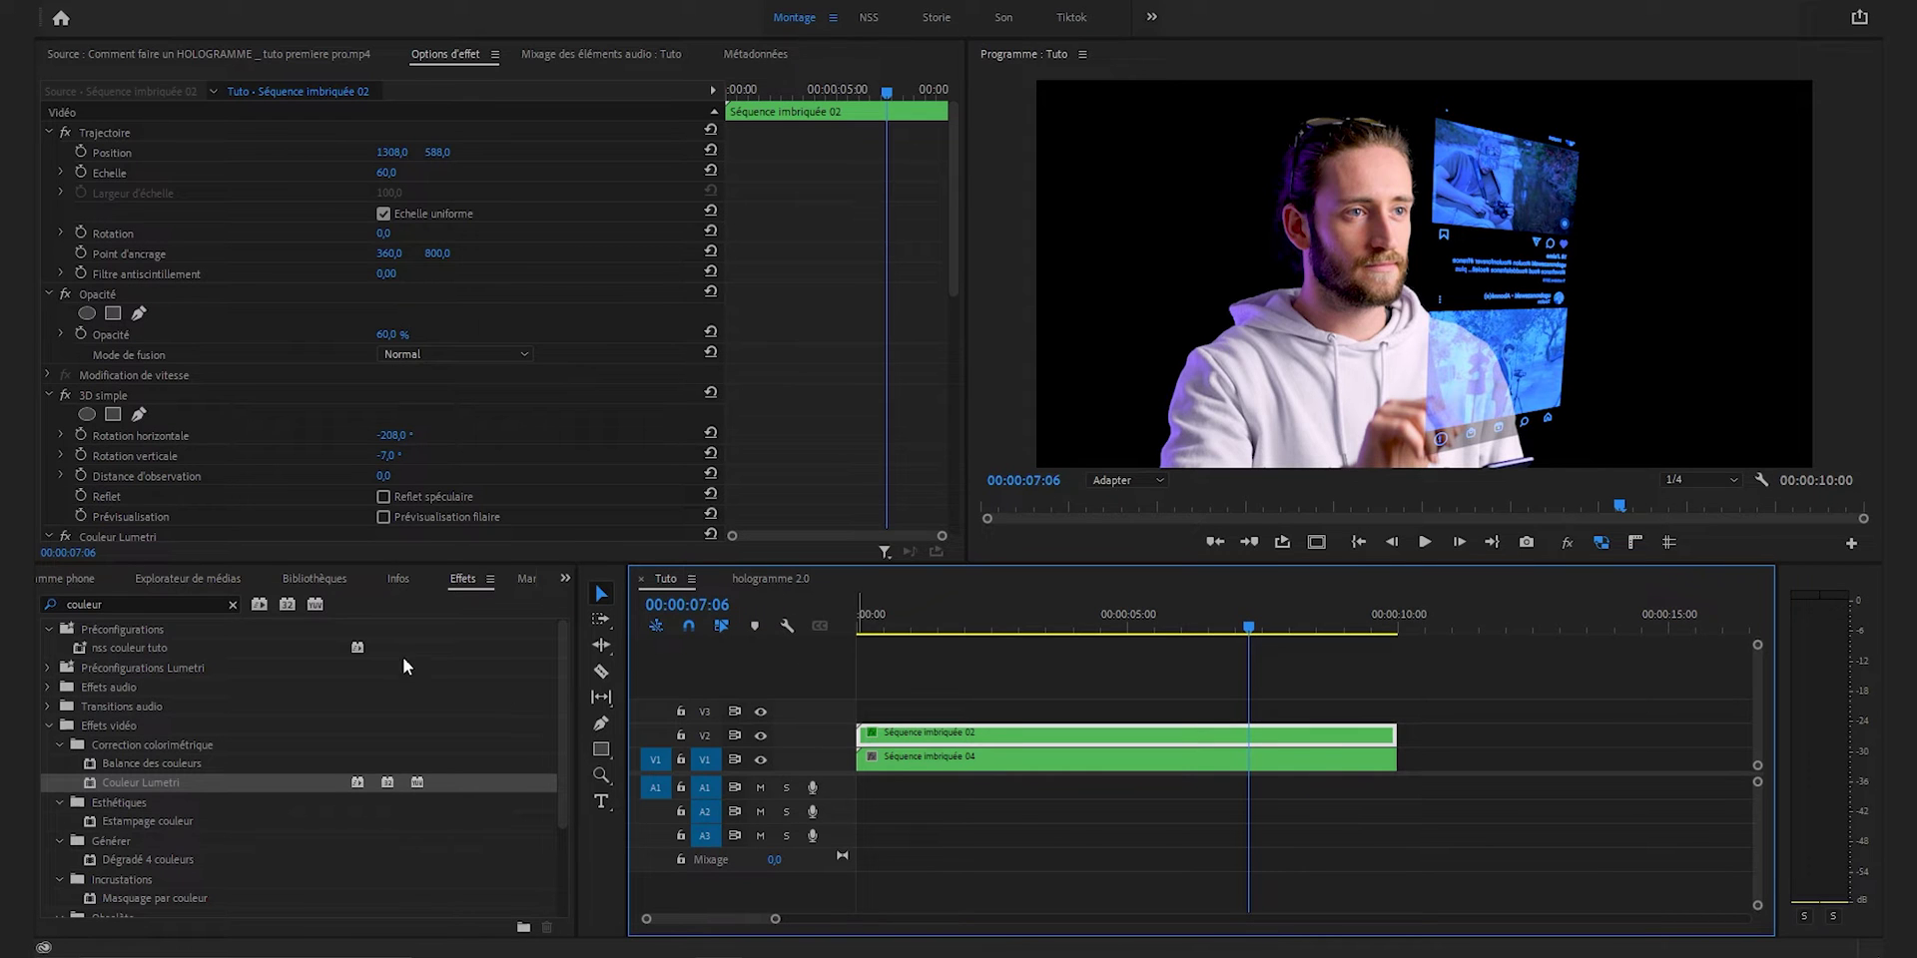
- Apply the Lens Distortion effect from the Déformation video effects to the nested phone clip on V2
{"action": "left_click", "coordinate": [231, 606]}
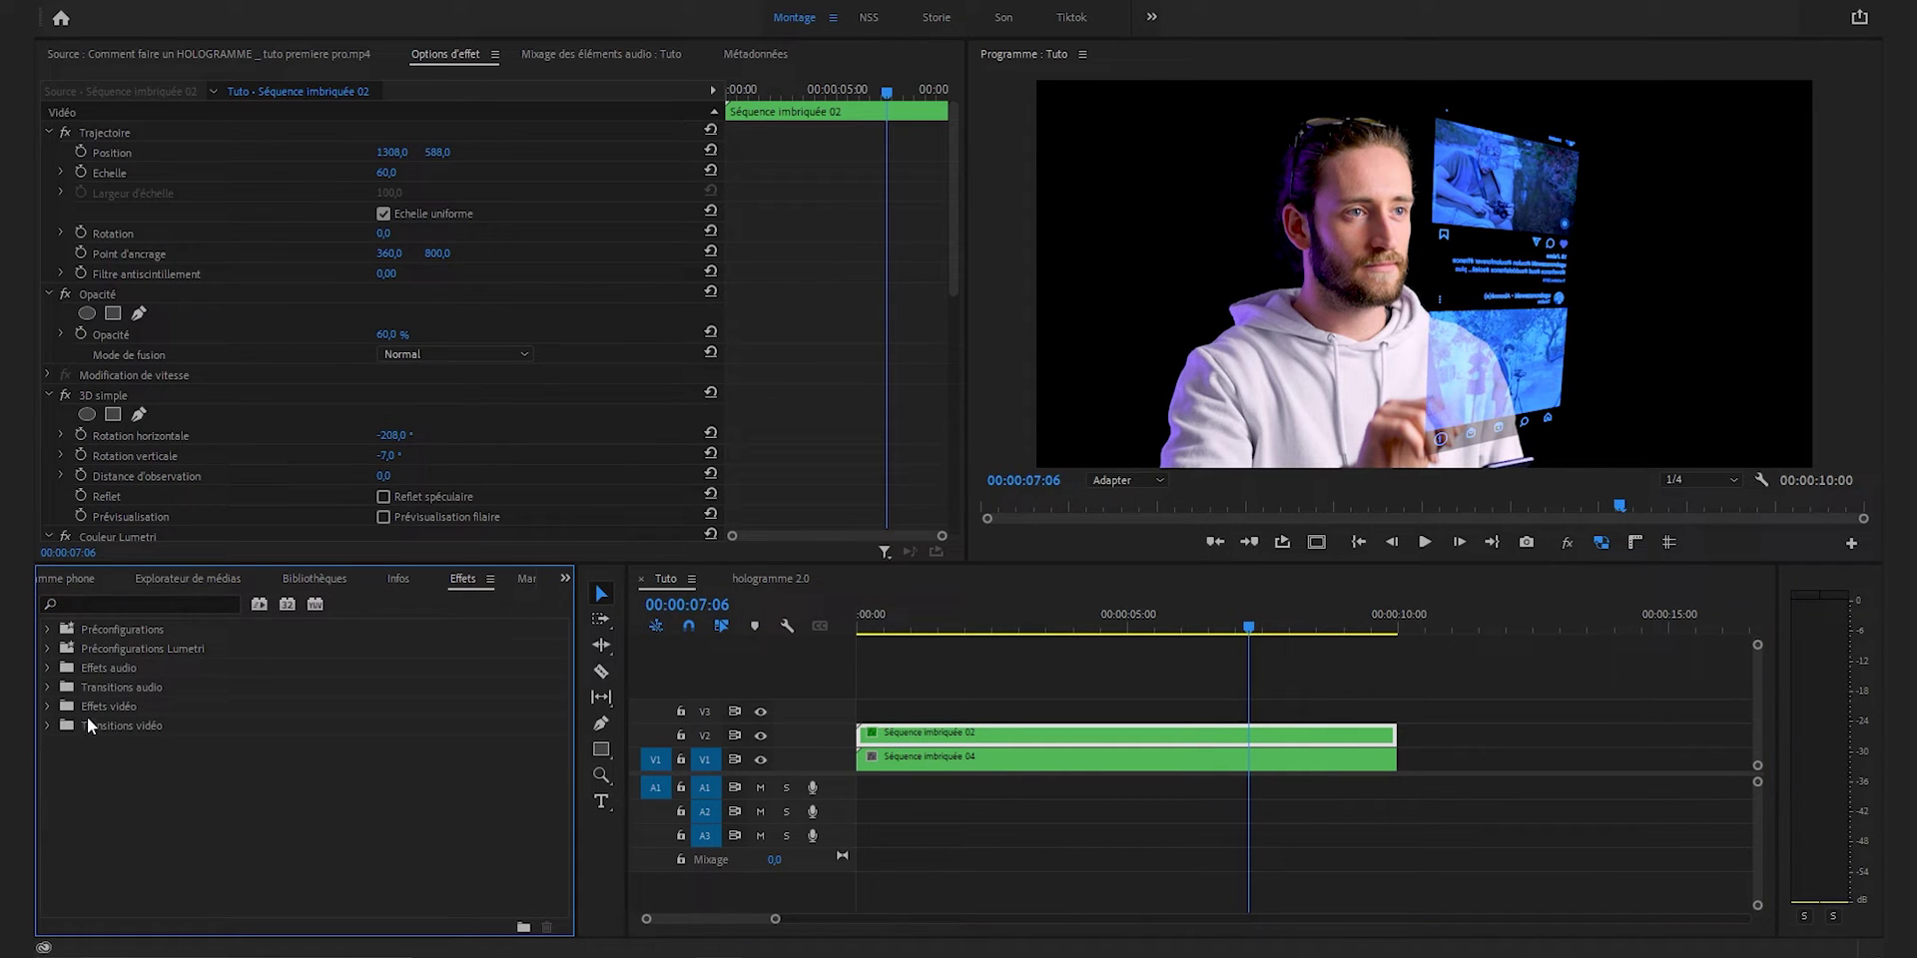
{"action": "left_click", "coordinate": [49, 707]}
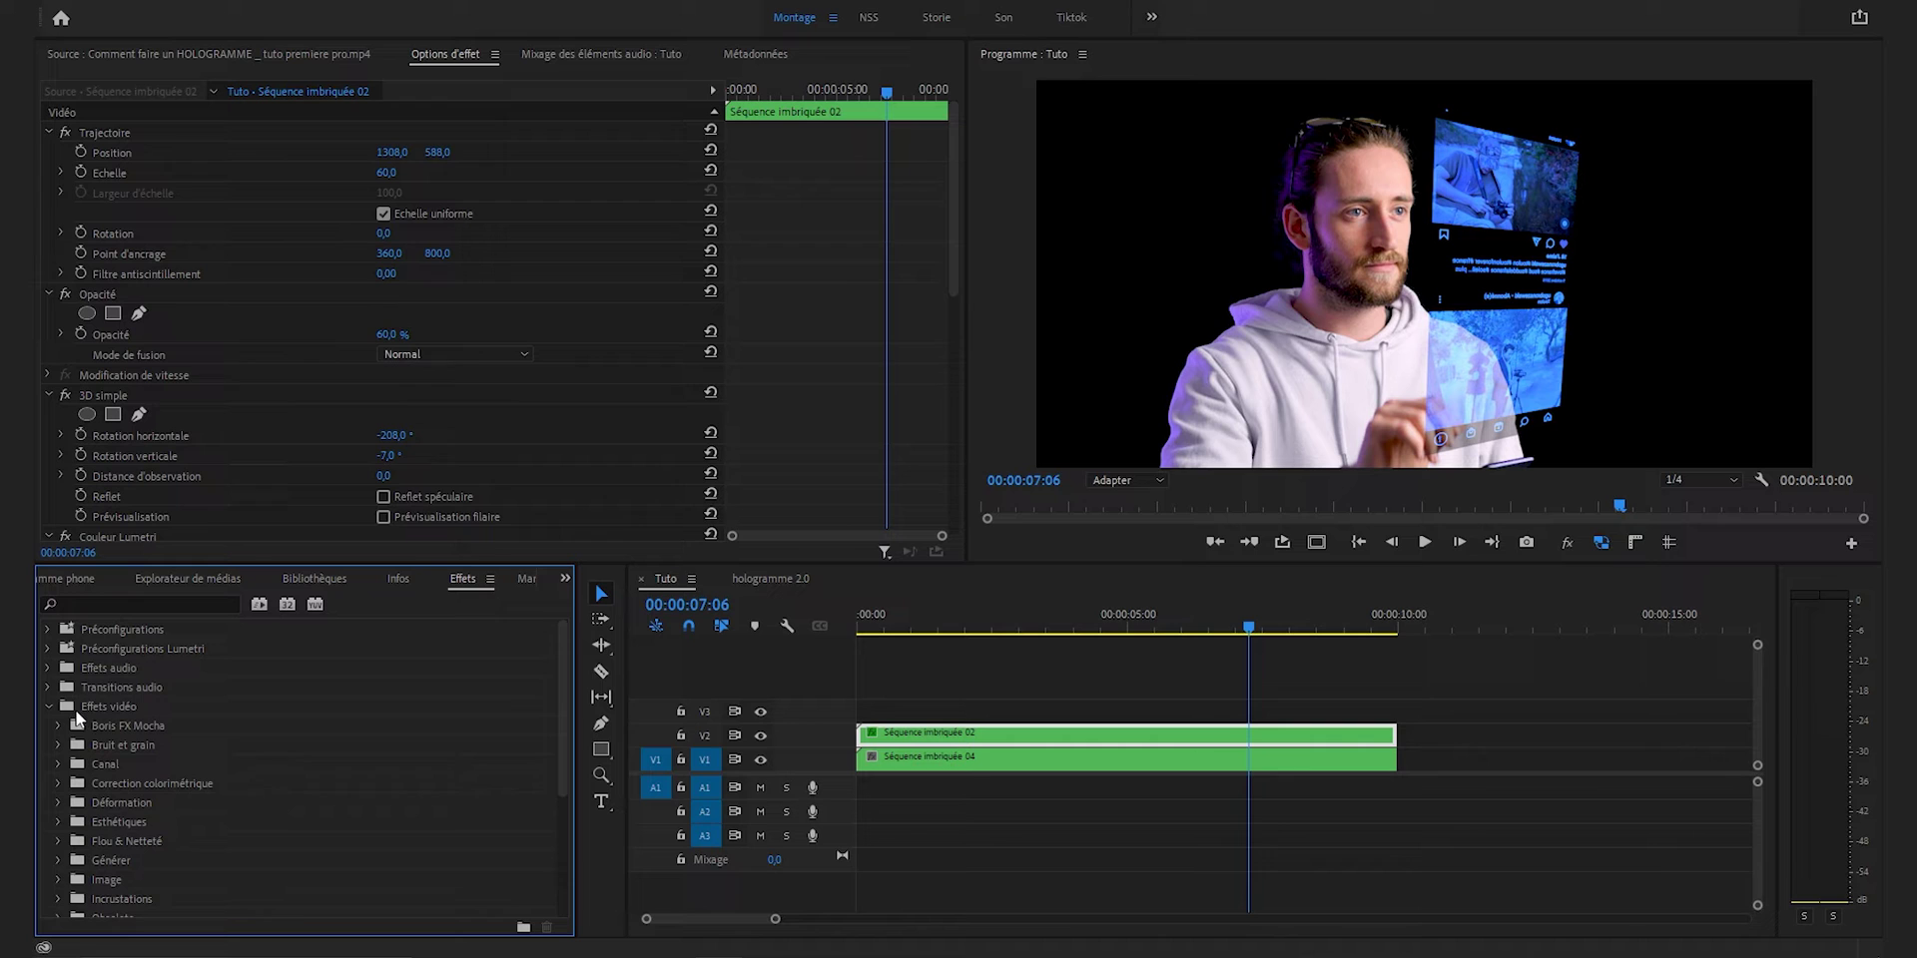
{"action": "left_click", "coordinate": [57, 803]}
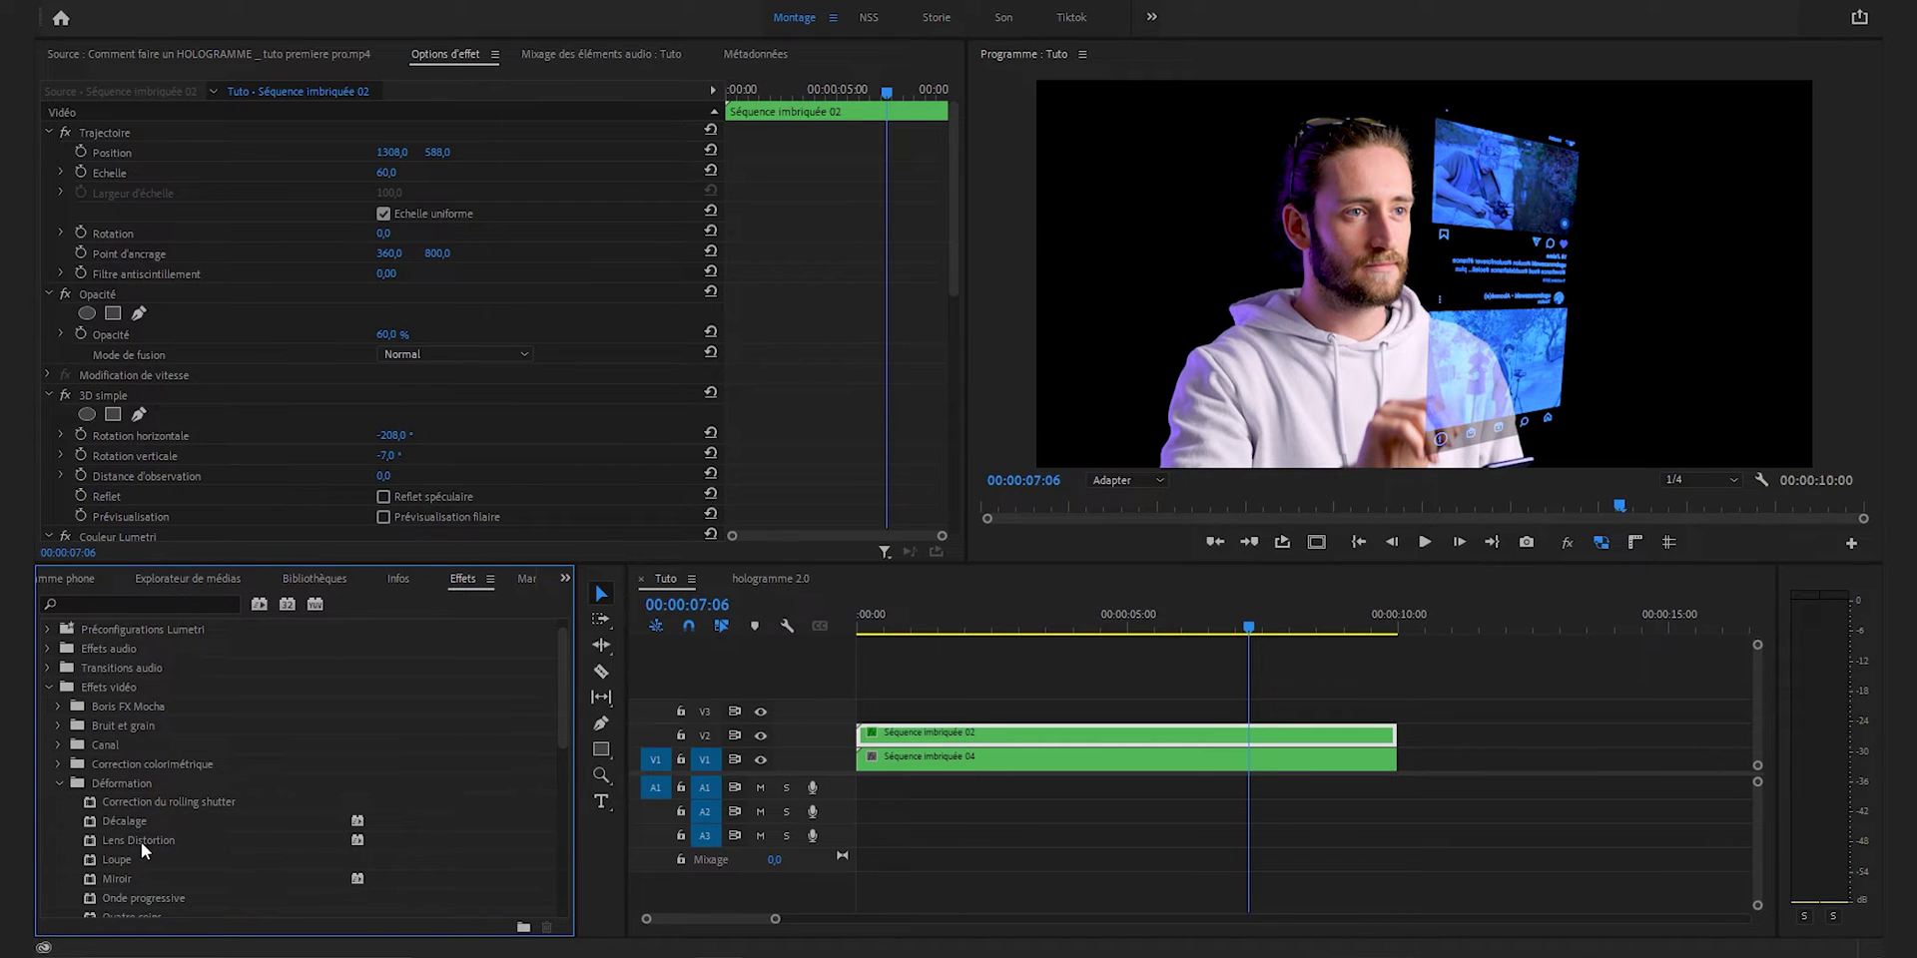
{"action": "left_click_drag", "start_coordinate": [141, 842], "coordinate": [936, 731]}
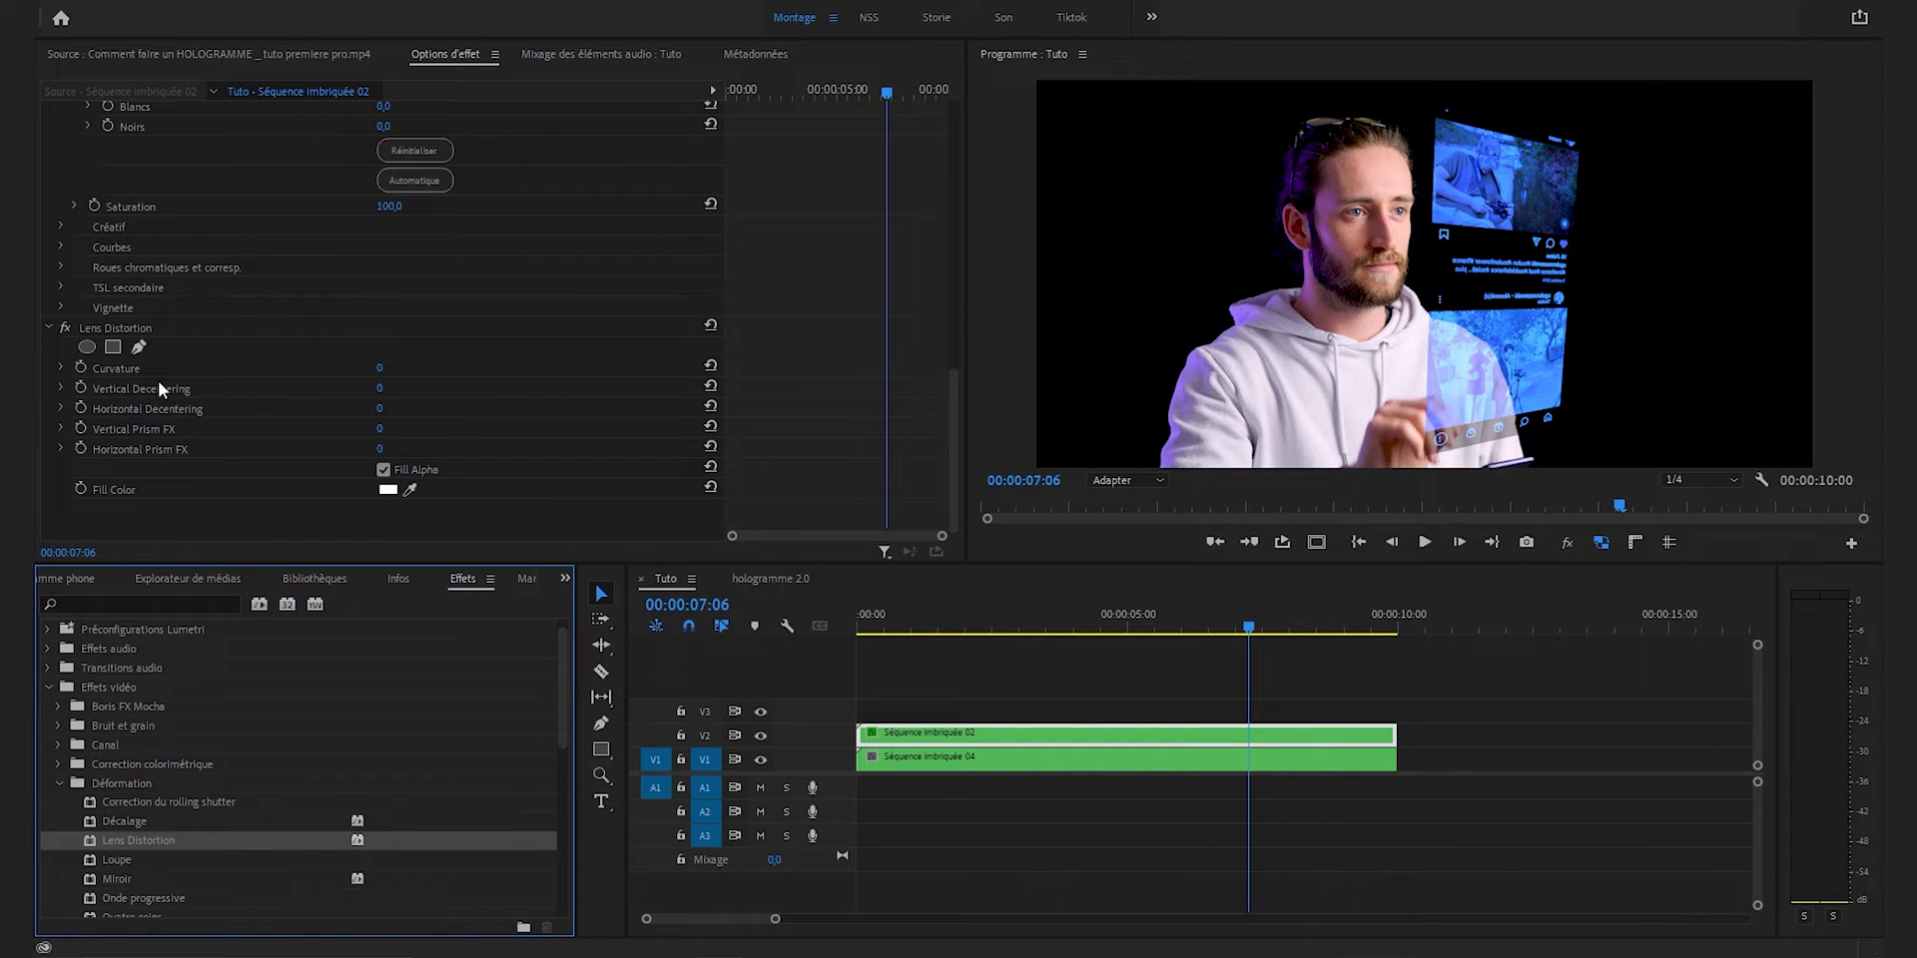
- Set the Lens Distortion curvature to 10 and disable Fill Alpha
{"action": "left_click", "coordinate": [378, 370]}
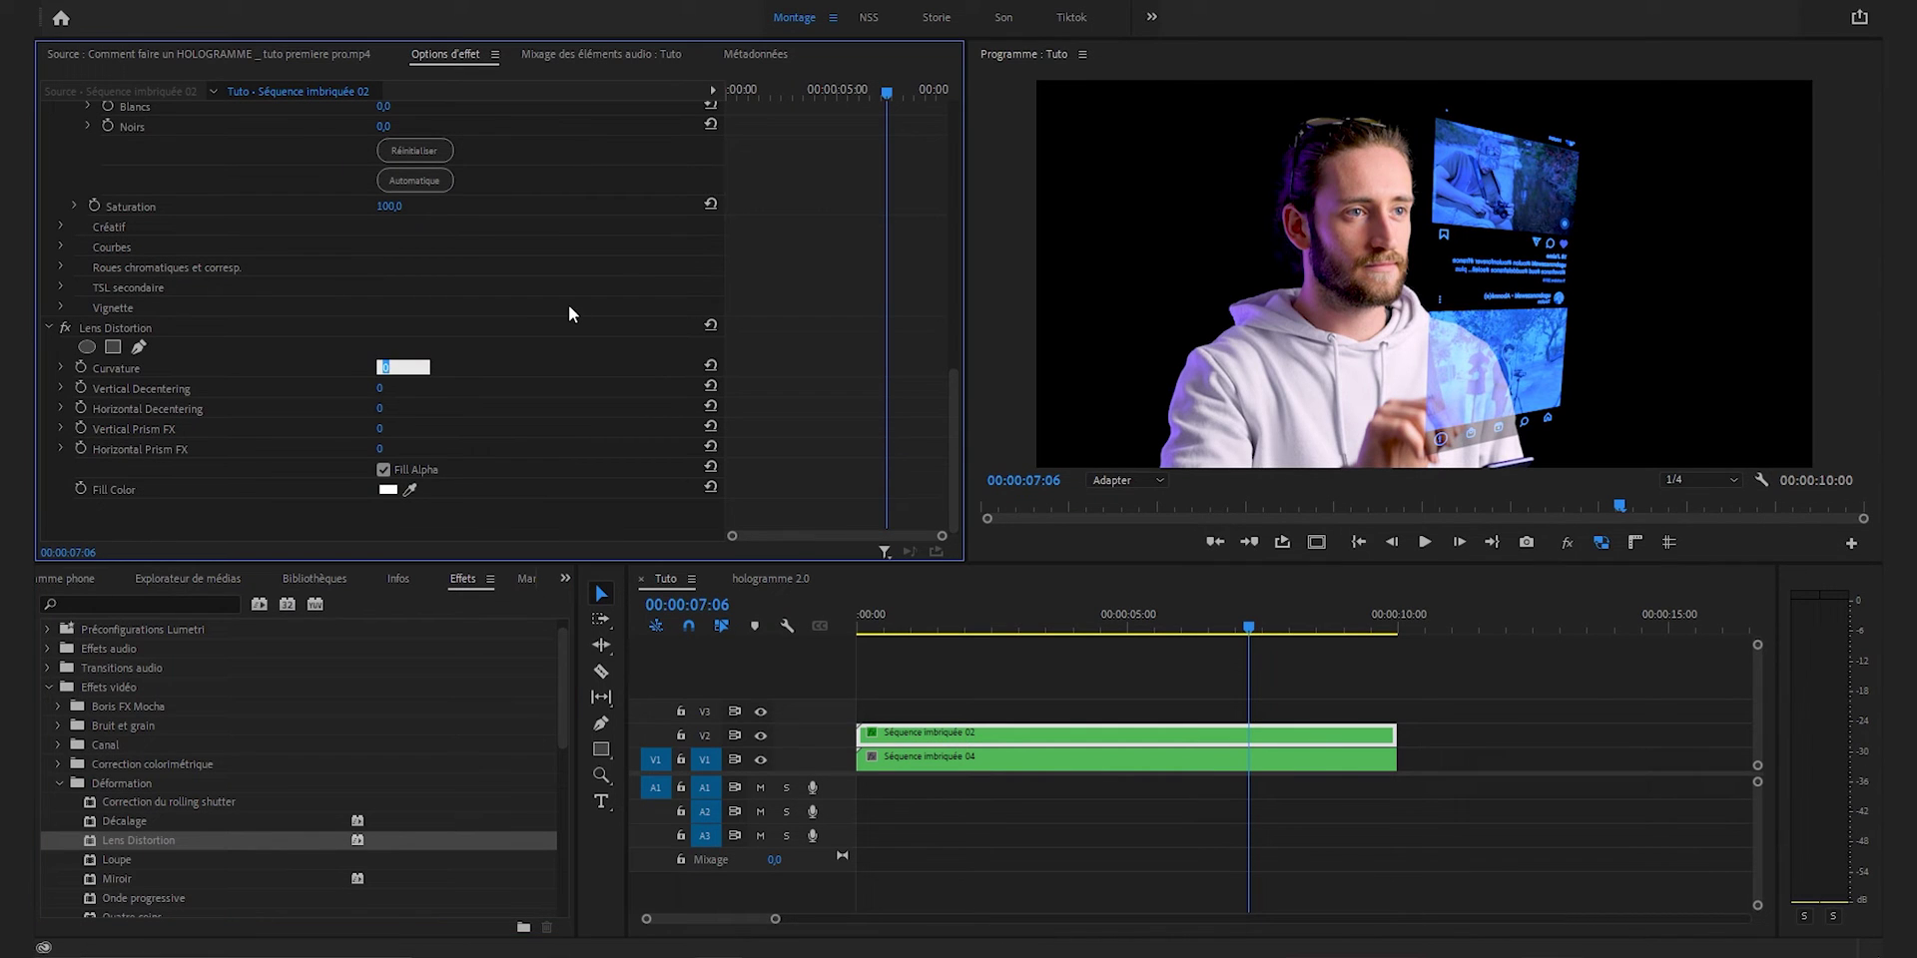
{"action": "type", "text": "10"}
{"action": "key", "text": "Return"}
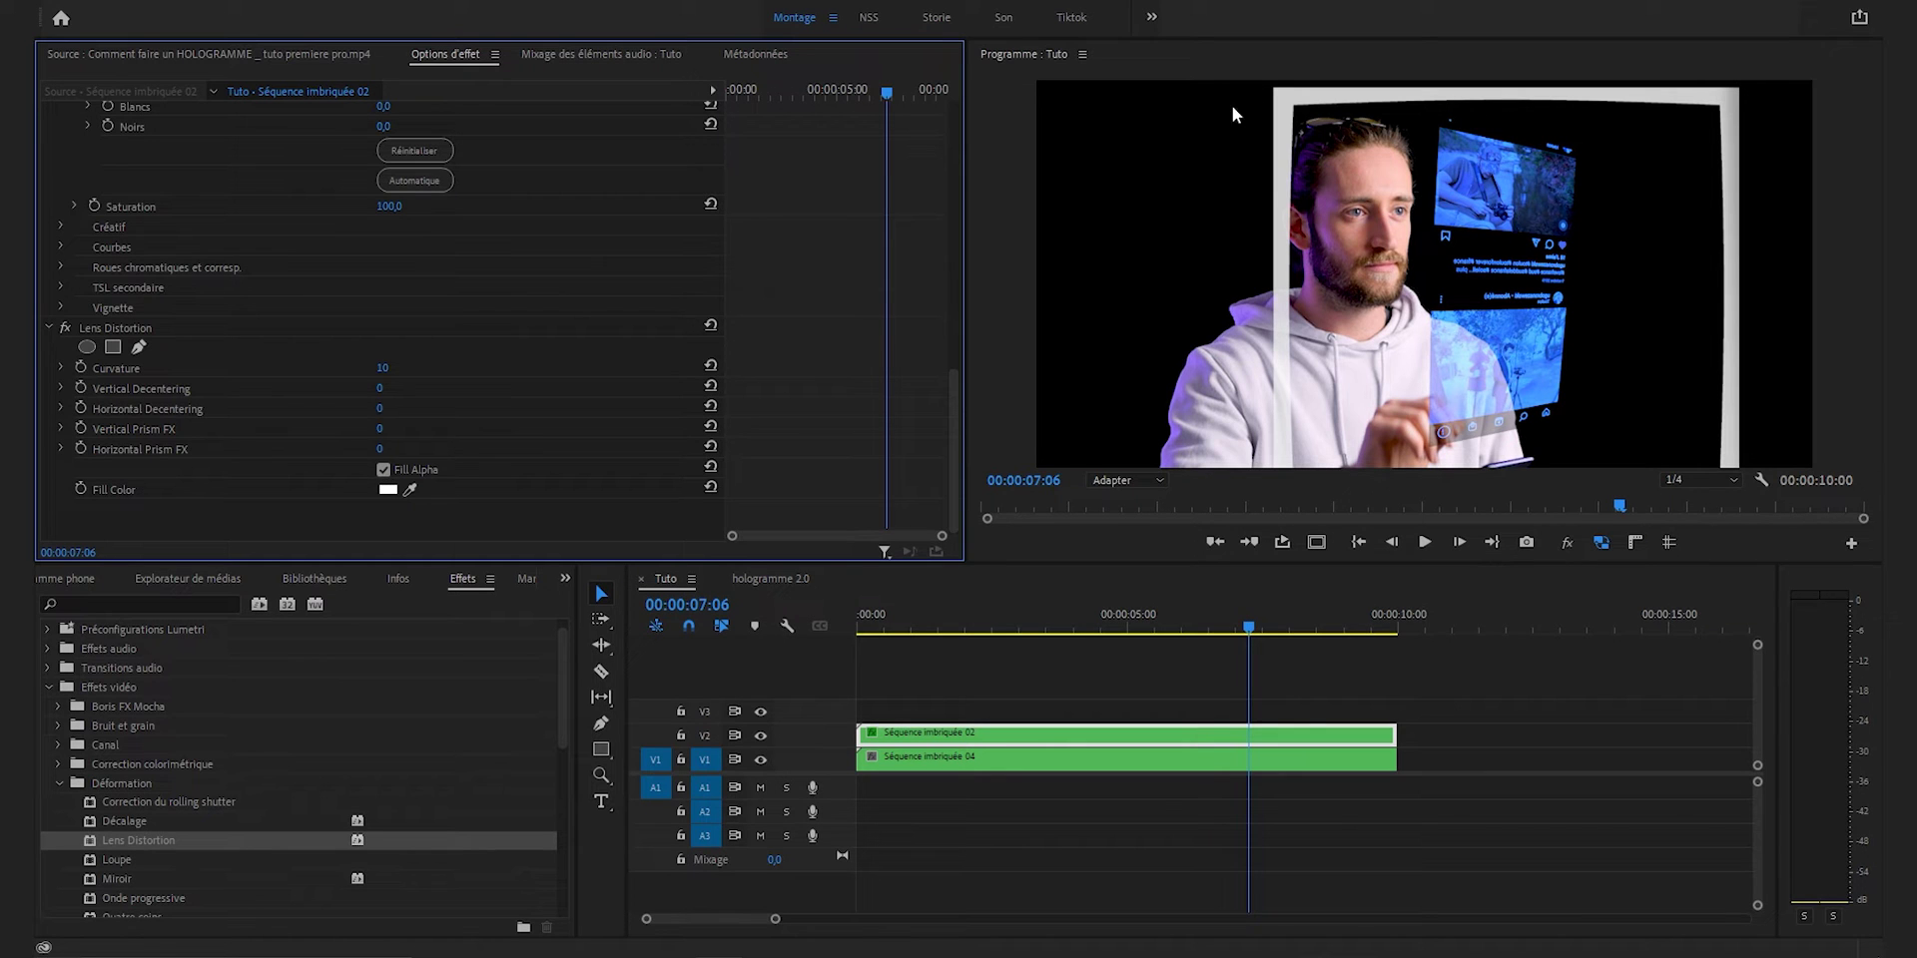
{"action": "left_click", "coordinate": [384, 470]}
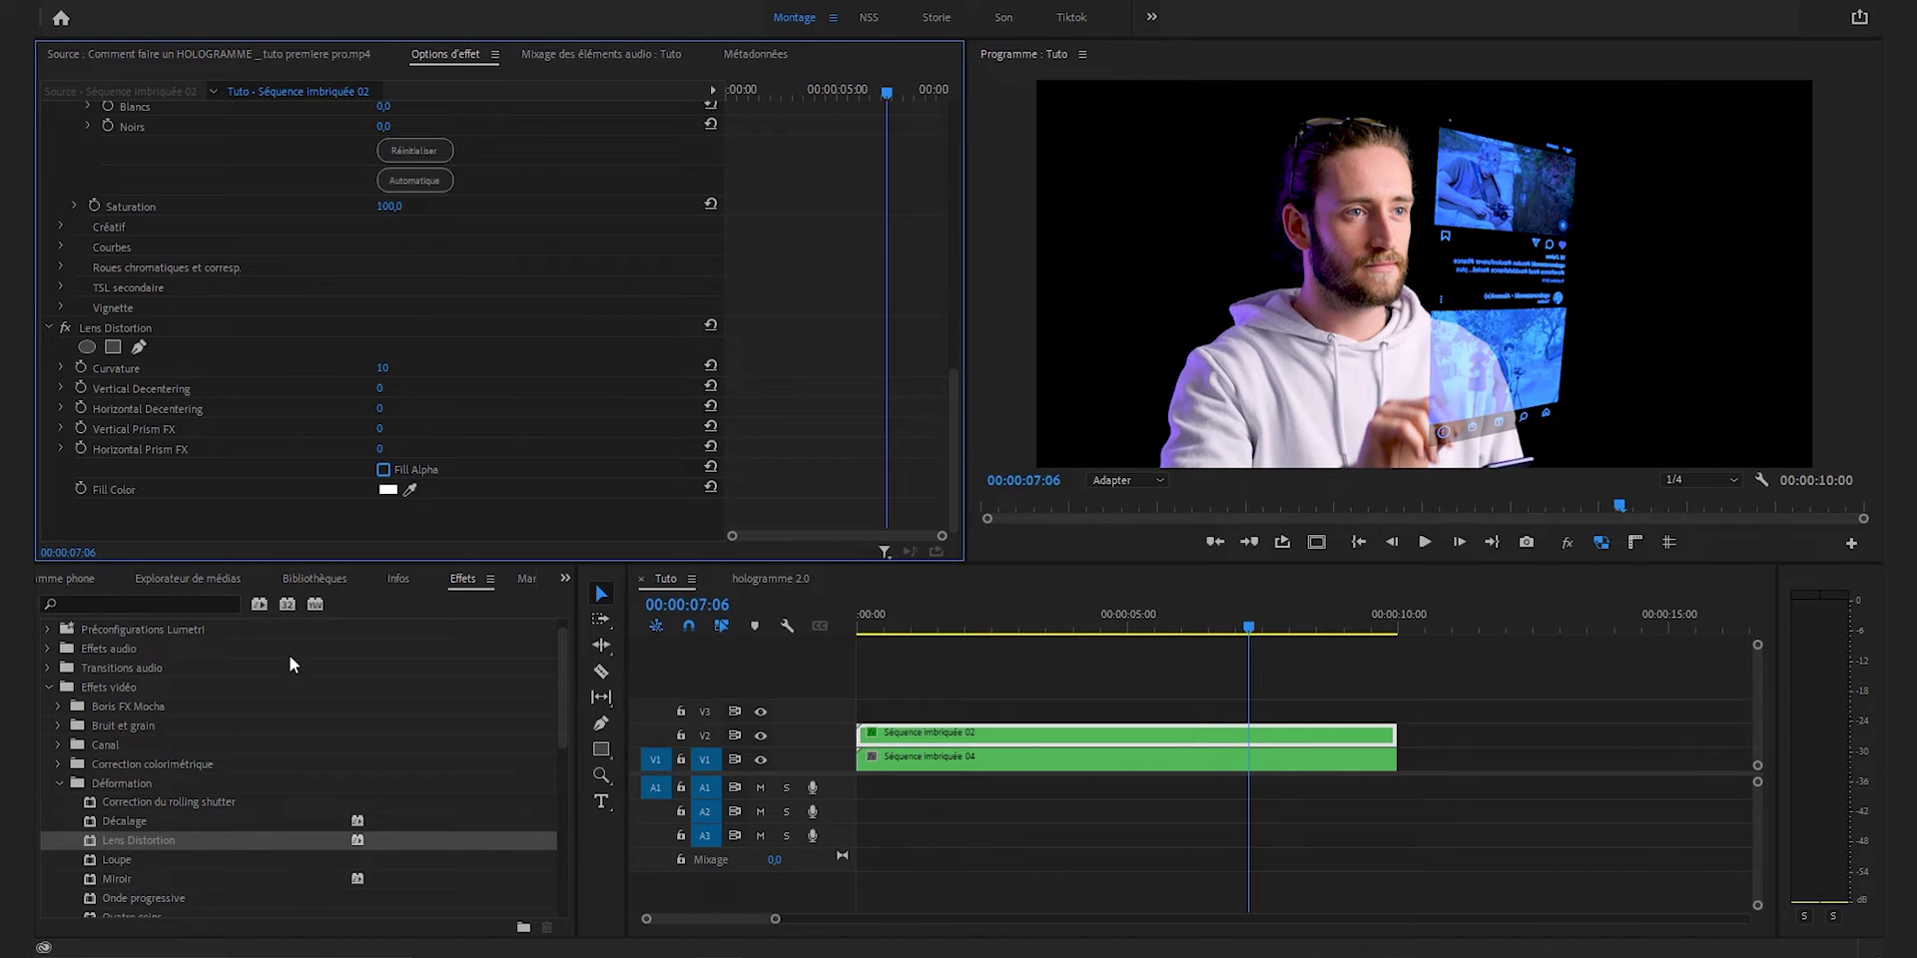
- Search the effects for "onde" and apply Onde progressive to the nested phone clip on V2
{"action": "left_click", "coordinate": [189, 603]}
{"action": "type", "text": "onde"}
{"action": "left_click_drag", "start_coordinate": [130, 745], "coordinate": [986, 739]}
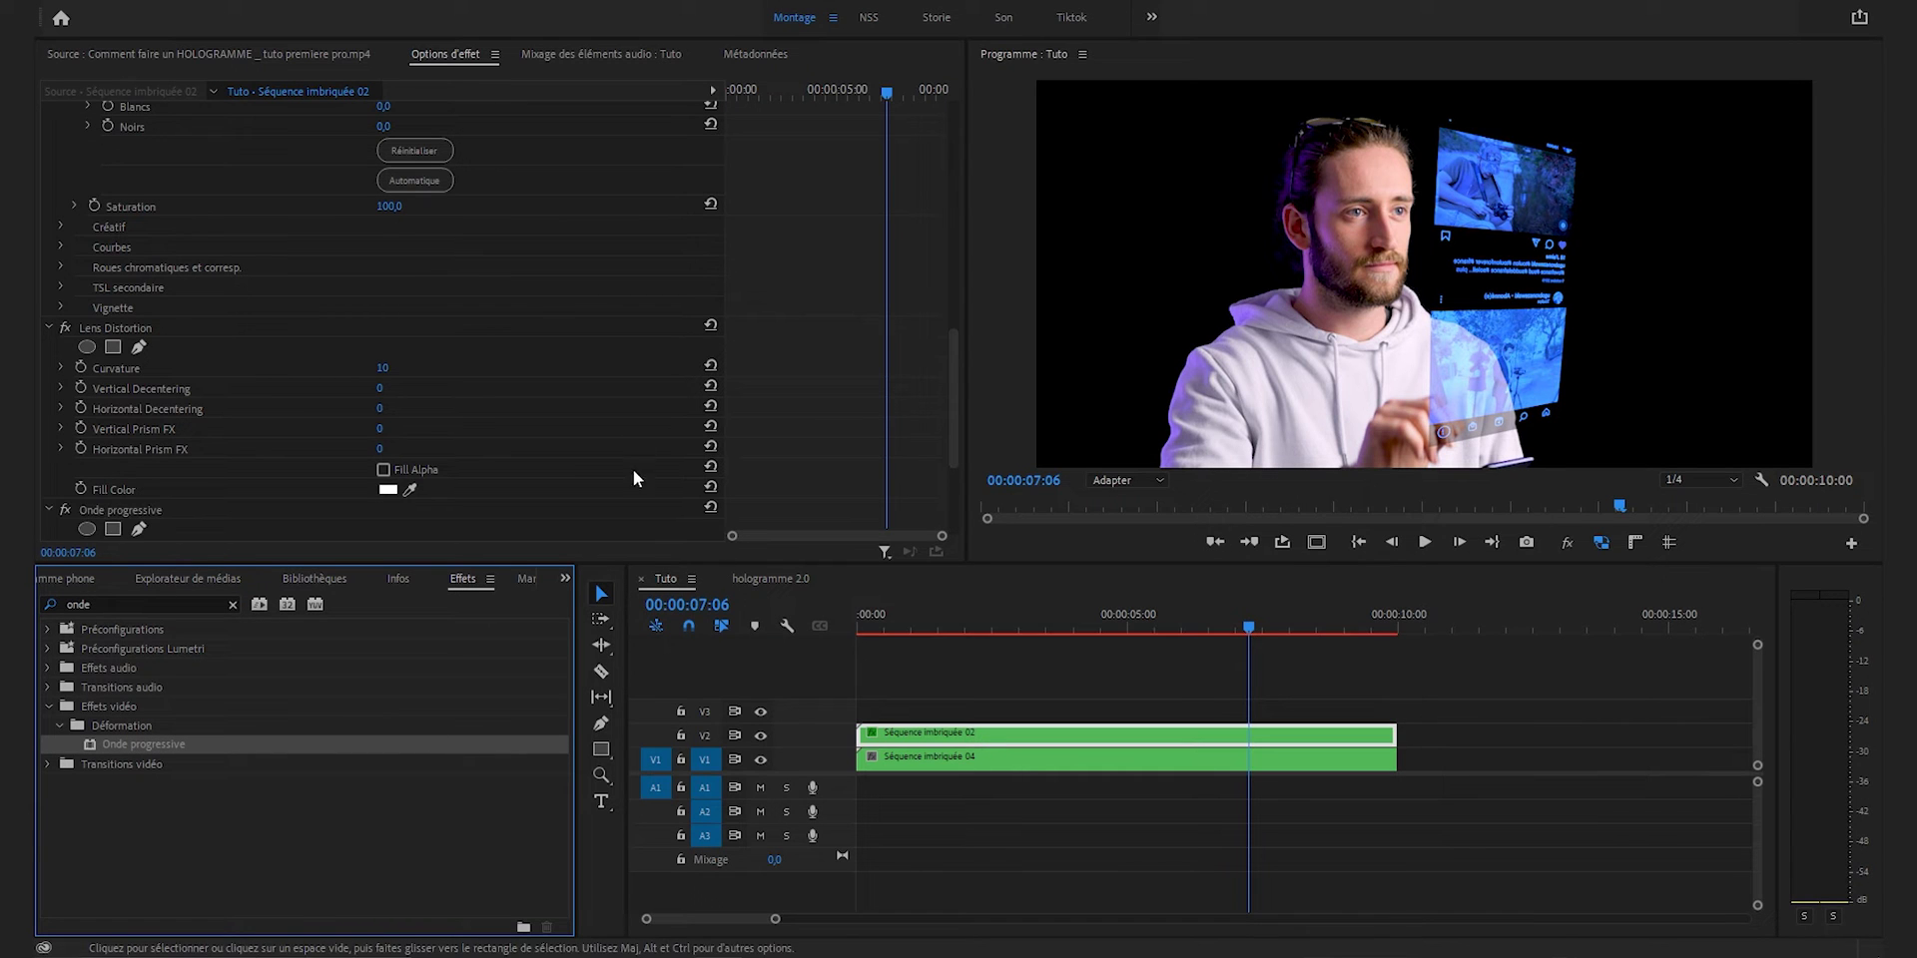
{"action": "scroll", "coordinate": [635, 478], "scroll_direction": "down", "scroll_amount": 3}
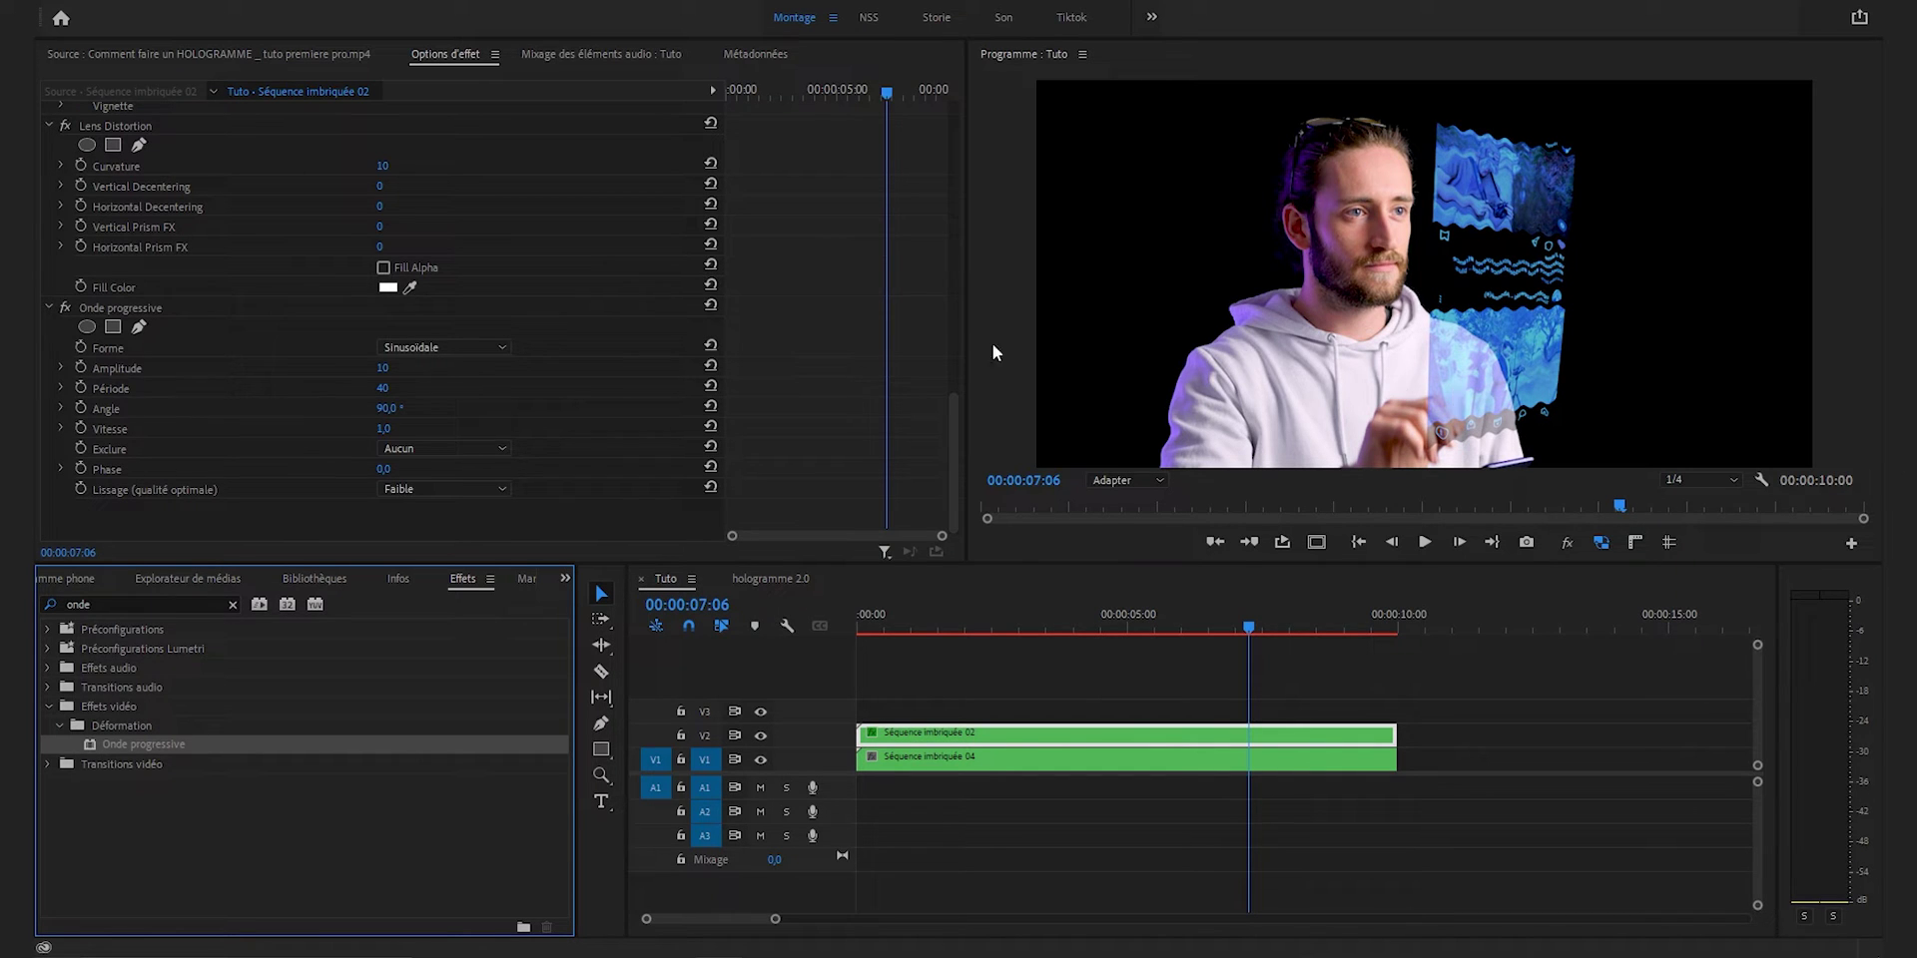
- Set the Onde progressive shape to Rectangulaire and its amplitude to 3
{"action": "left_click", "coordinate": [599, 383]}
{"action": "left_click", "coordinate": [493, 345]}
{"action": "left_click", "coordinate": [481, 394]}
{"action": "left_click", "coordinate": [382, 368]}
{"action": "type", "text": "3"}
{"action": "key", "text": "Tab"}
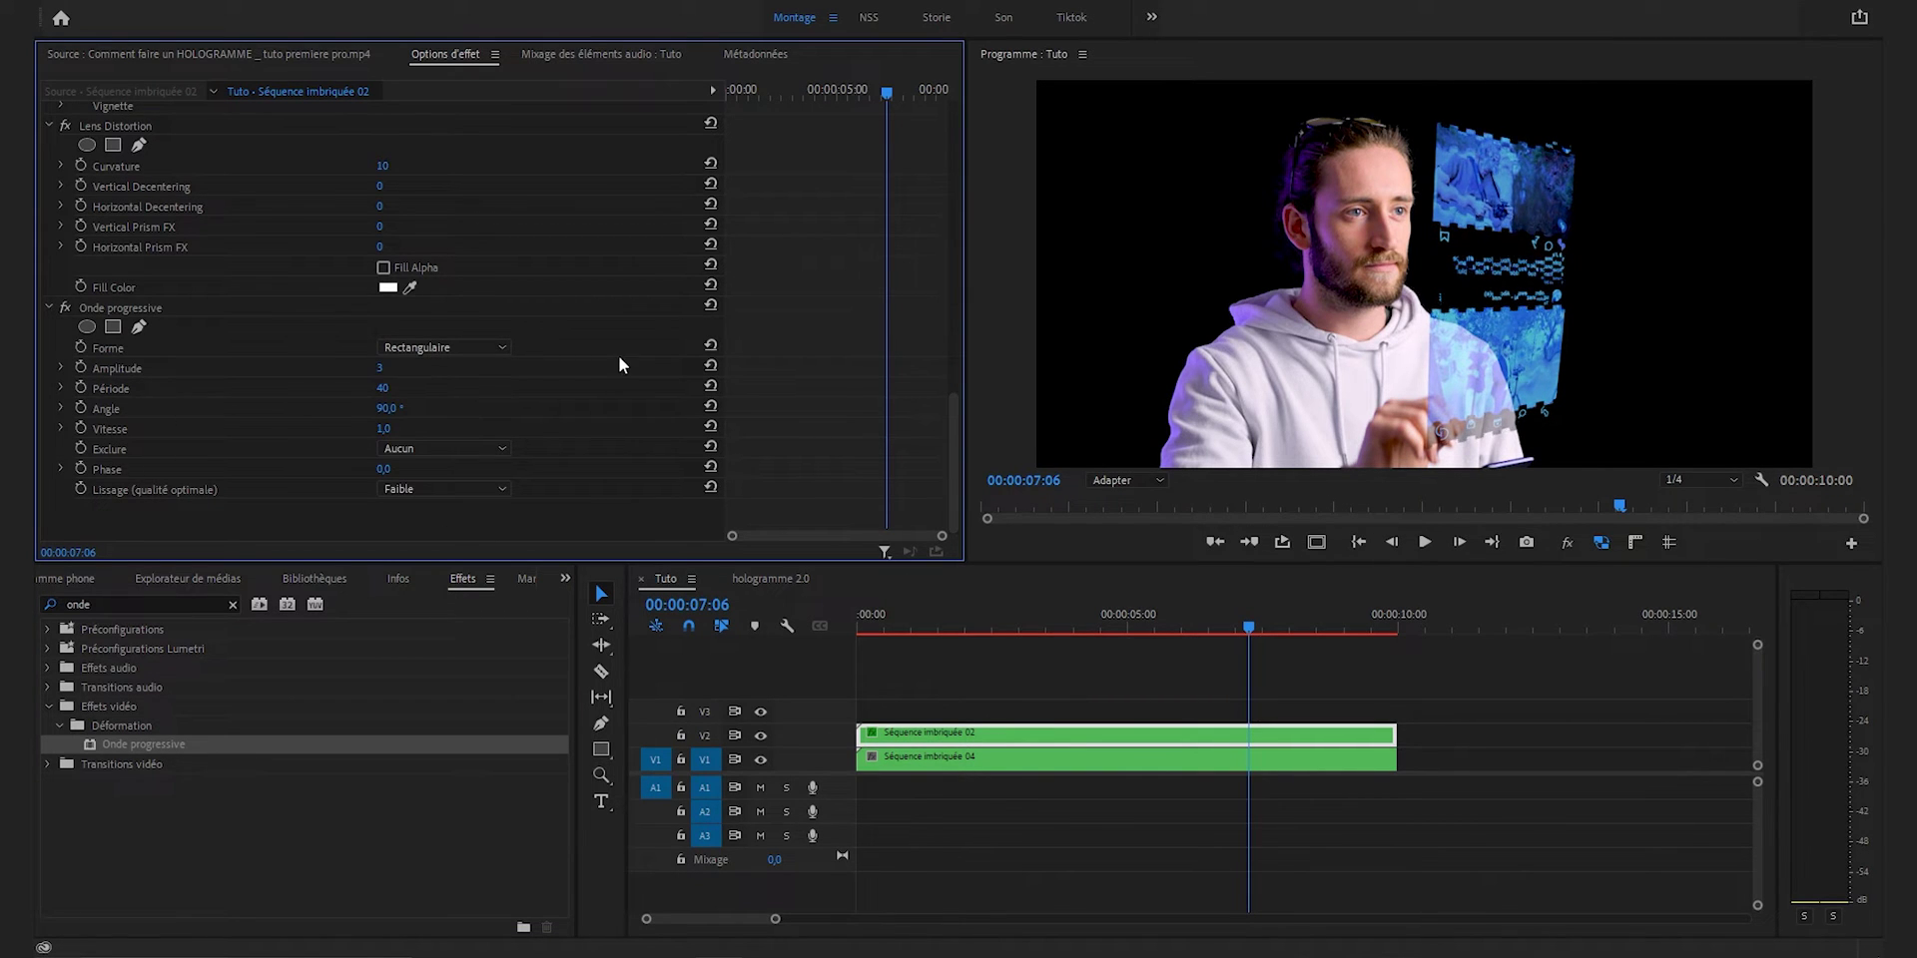
- Set the Onde progressive period to 3 and its angle to 0°
{"action": "type", "text": "3"}
{"action": "key", "text": "Return"}
{"action": "key", "text": "Tab"}
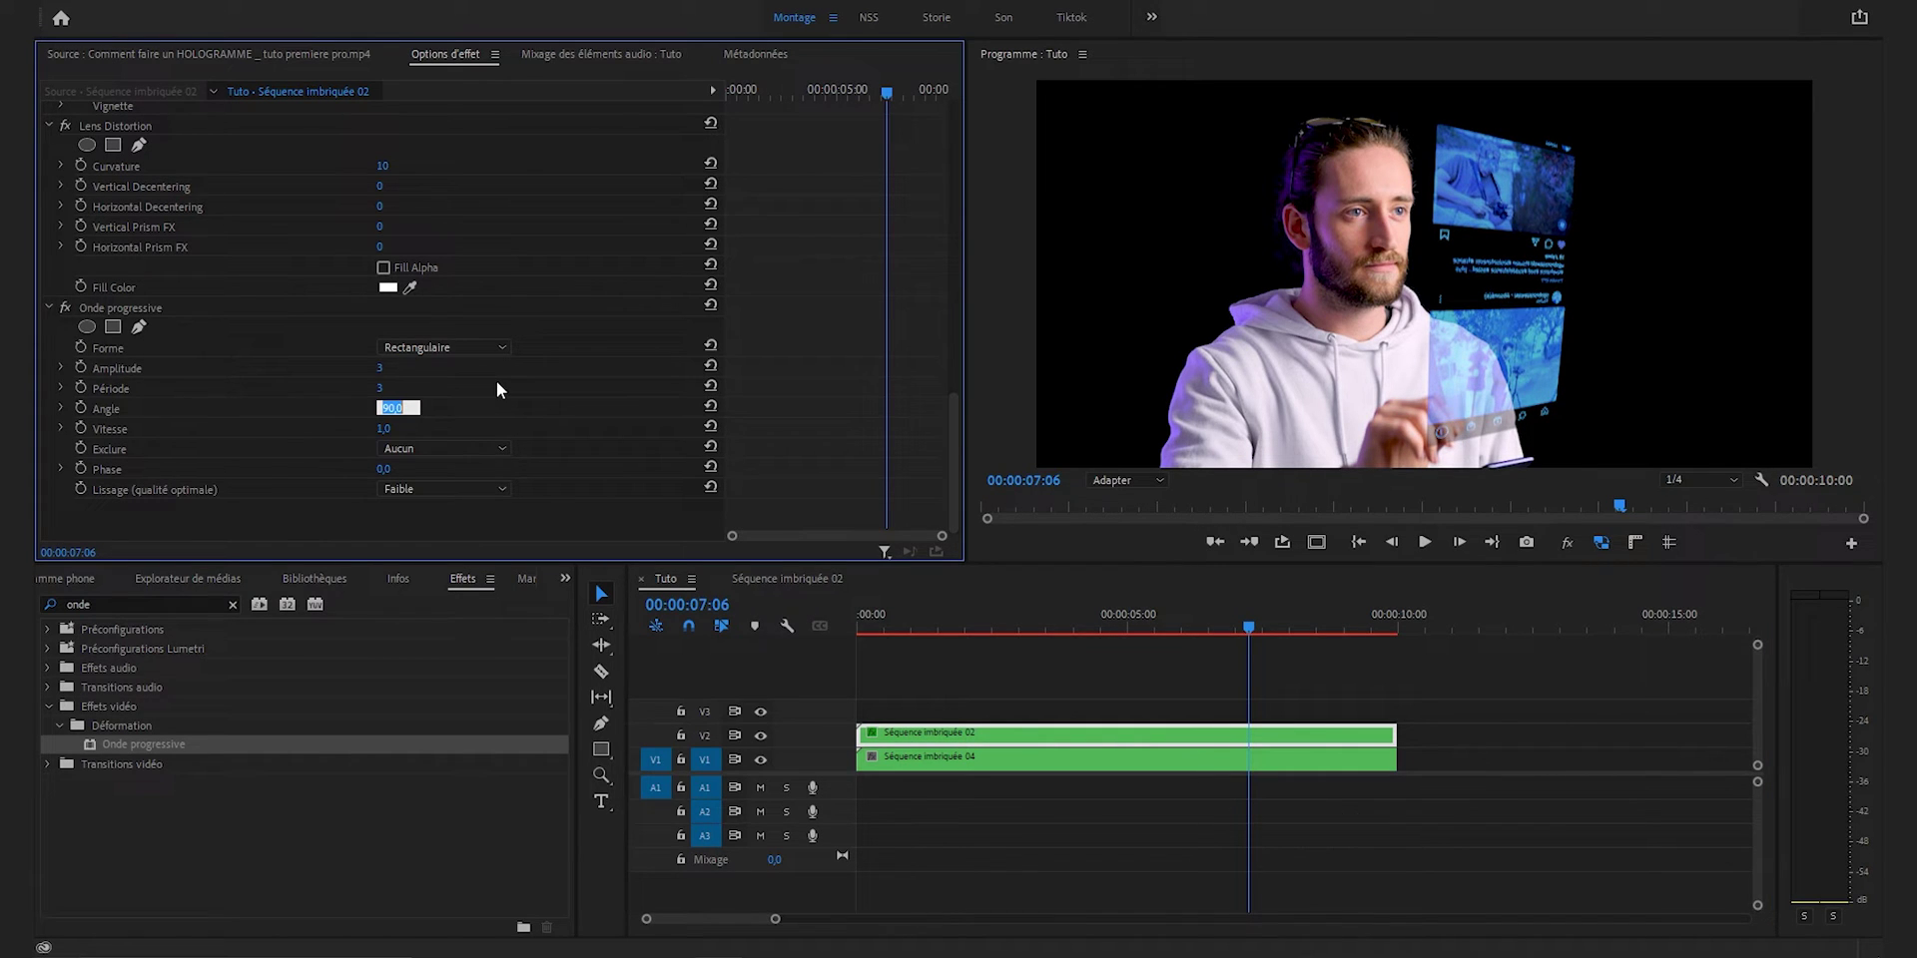
{"action": "type", "text": "0"}
{"action": "key", "text": "Return"}
- Temporarily disable the 3D simple effect to examine the phone overlay without its tilt
{"action": "scroll", "coordinate": [661, 439], "scroll_direction": "down", "scroll_amount": 10}
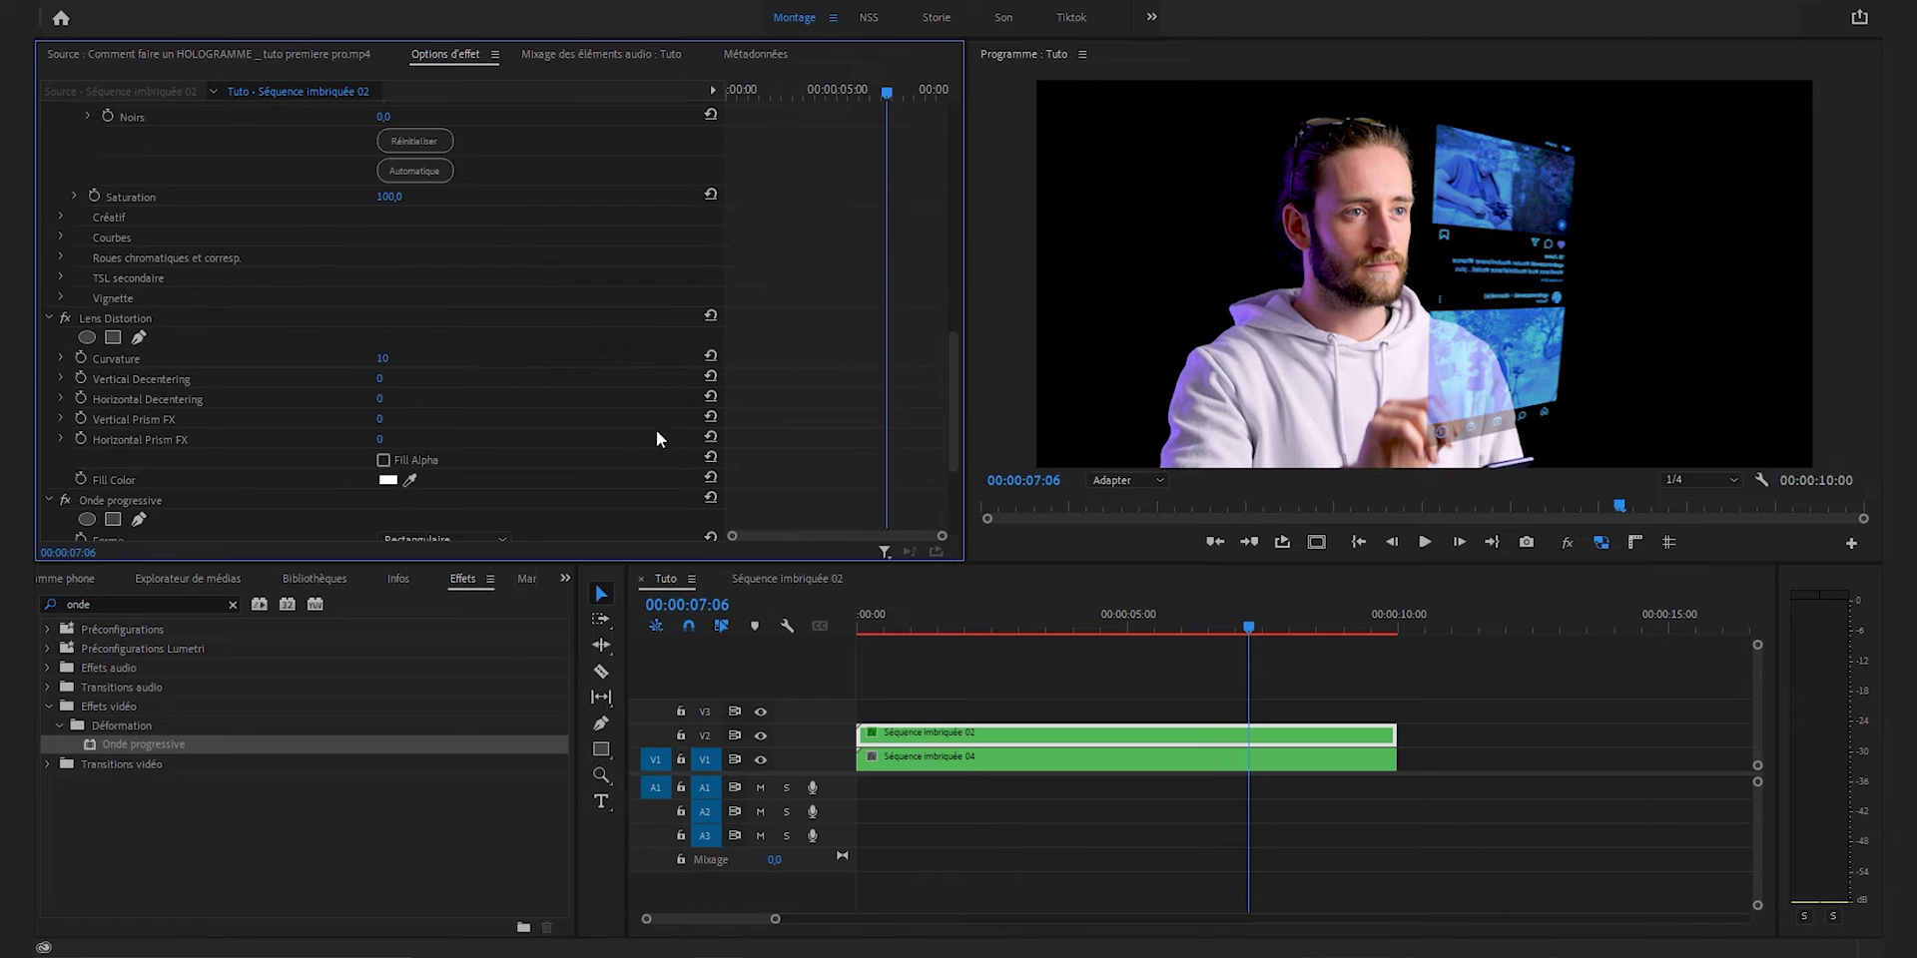
{"action": "scroll", "coordinate": [620, 415], "scroll_direction": "up", "scroll_amount": 5}
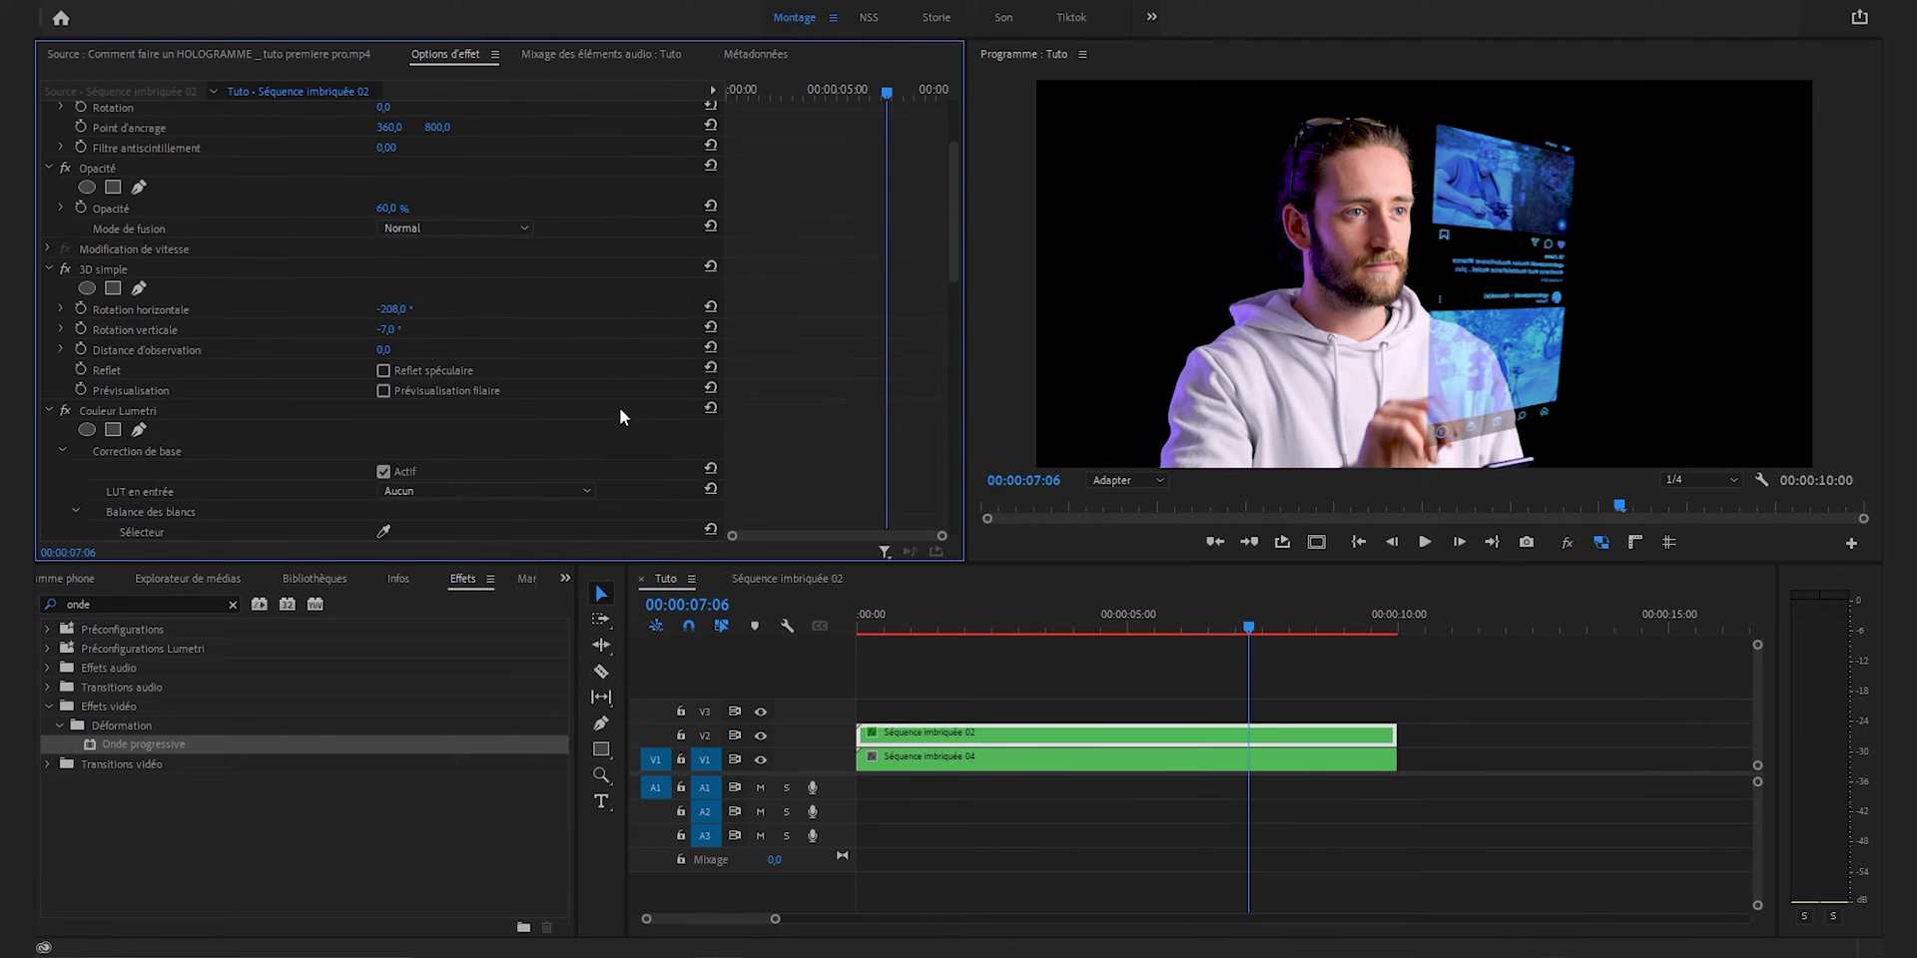
{"action": "left_click", "coordinate": [68, 271]}
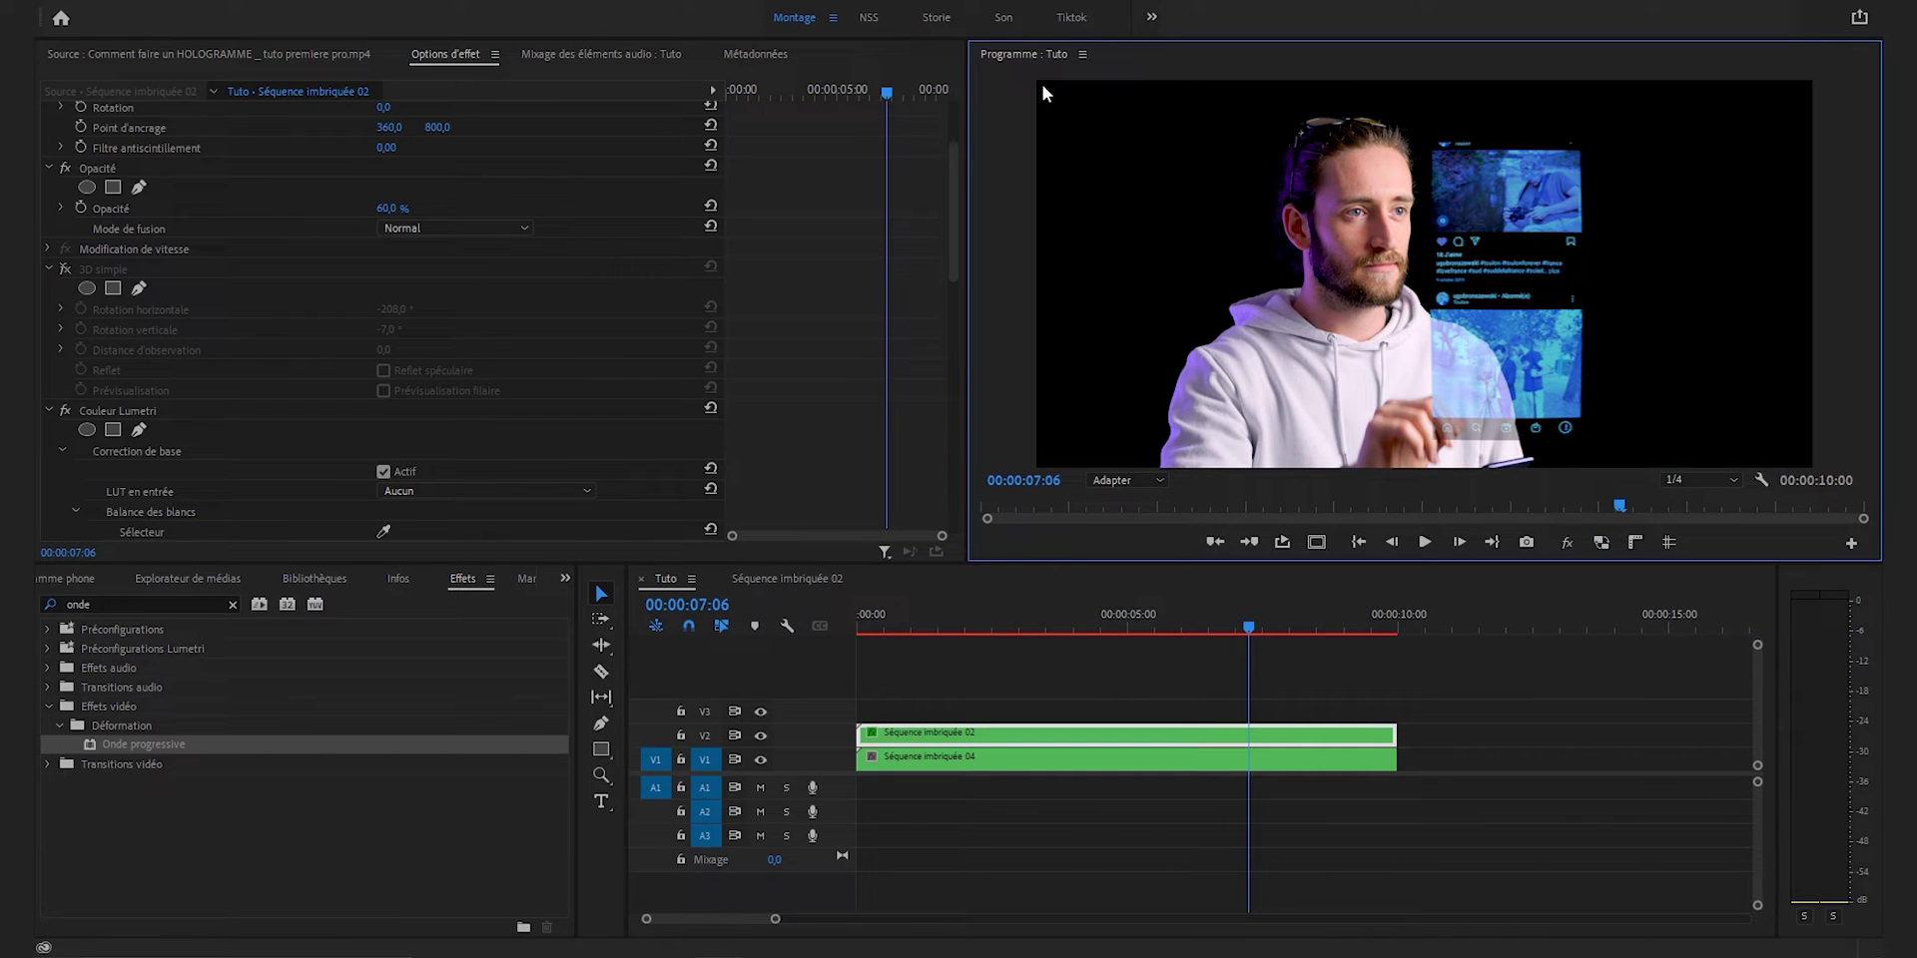
{"action": "double_click", "coordinate": [999, 53]}
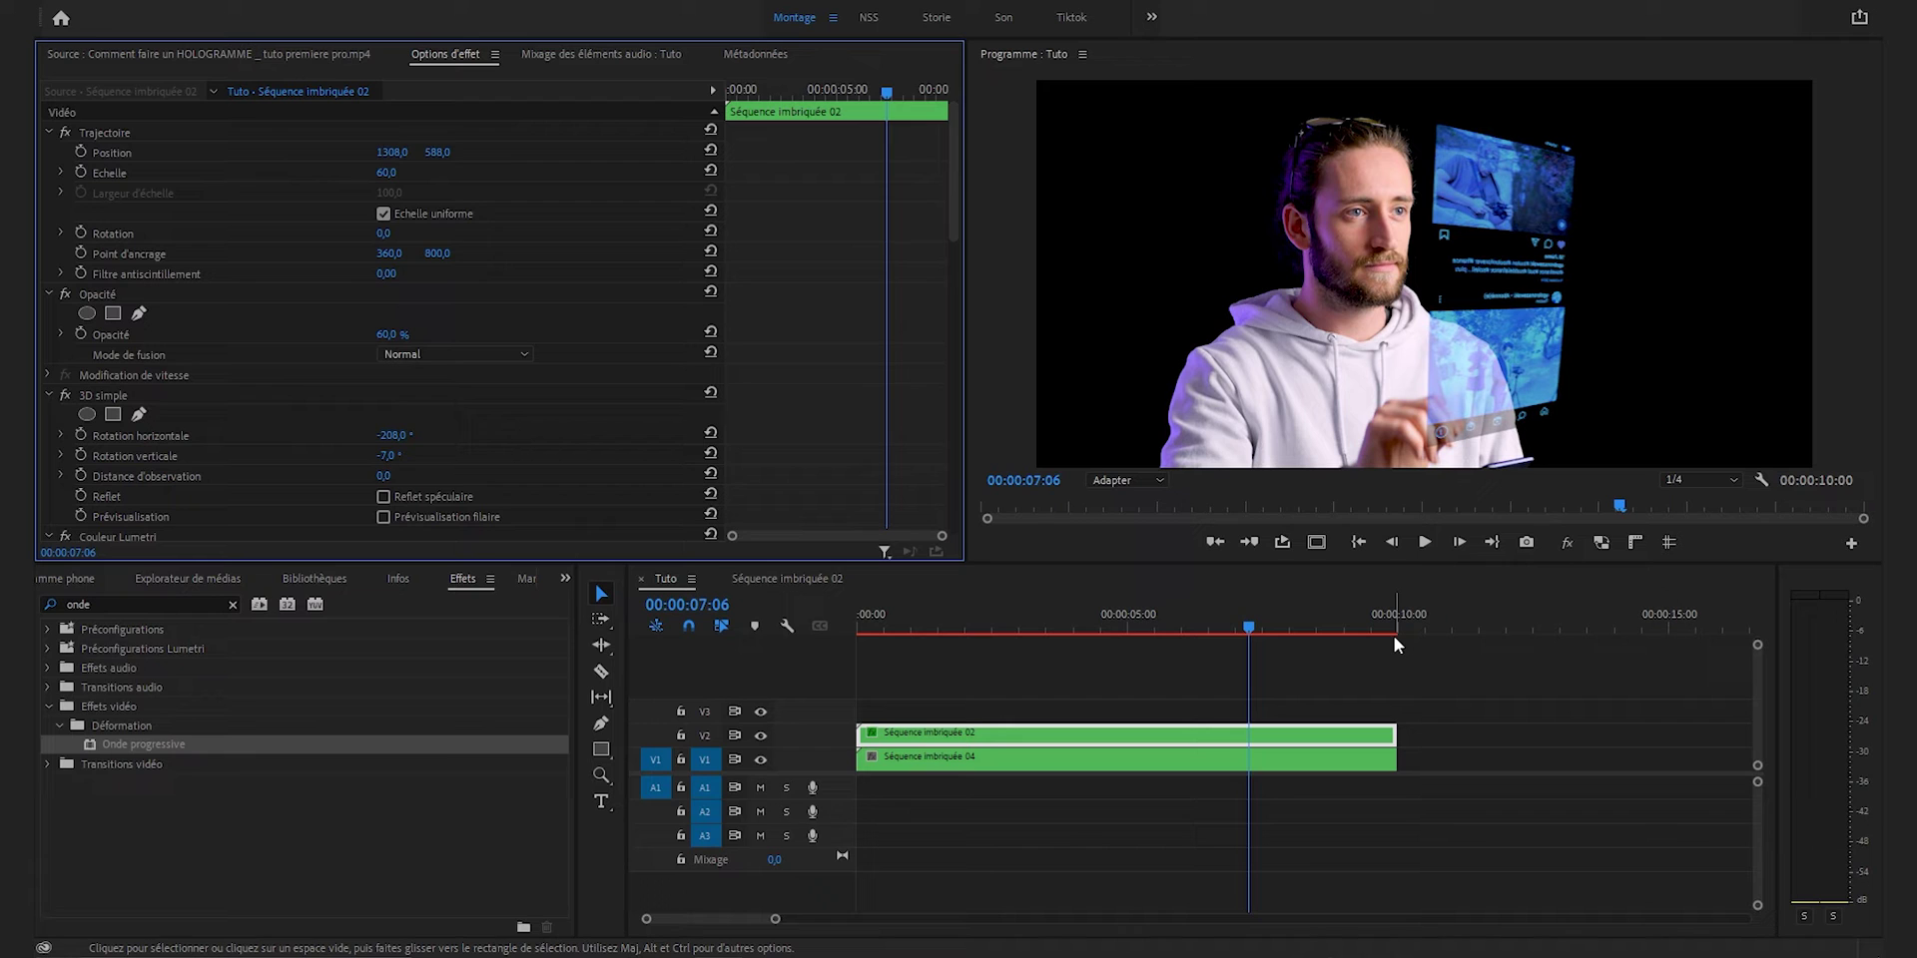
- Move the playhead to 00:00:05:05 and apply Déformation numérique VR to the nested phone clip
{"action": "left_click", "coordinate": [1439, 510]}
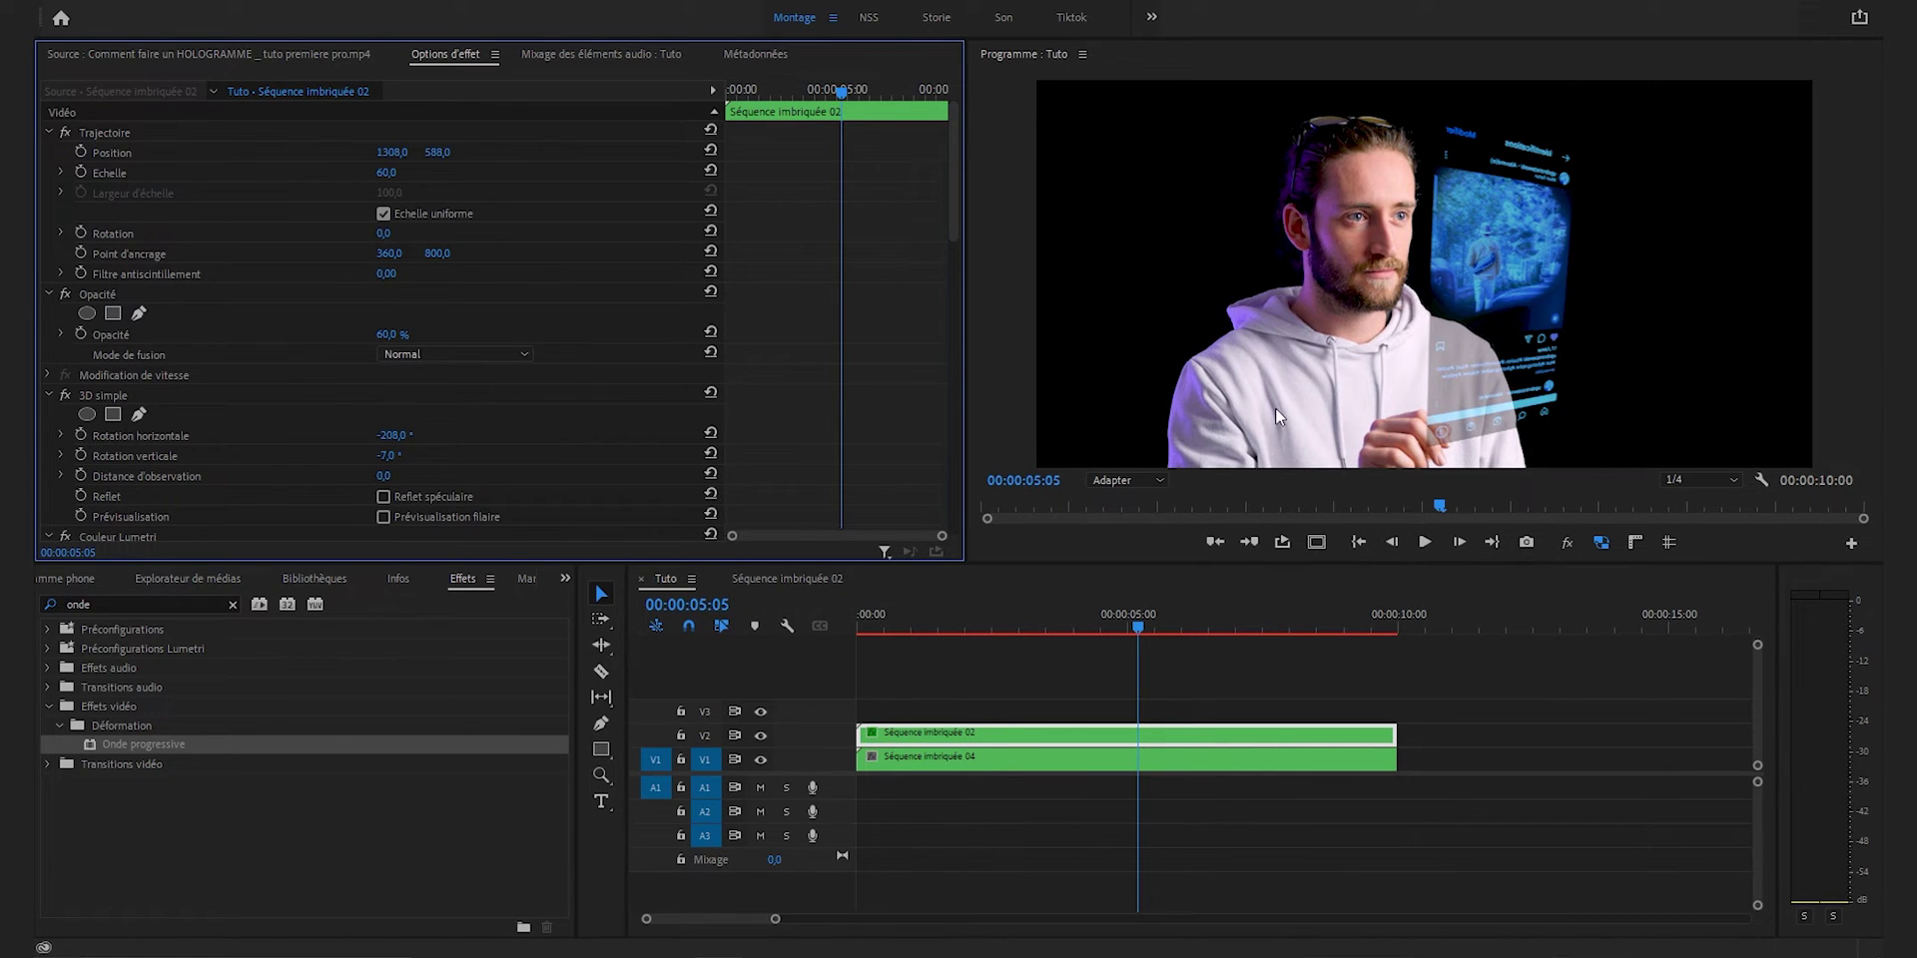
{"action": "left_click", "coordinate": [233, 604]}
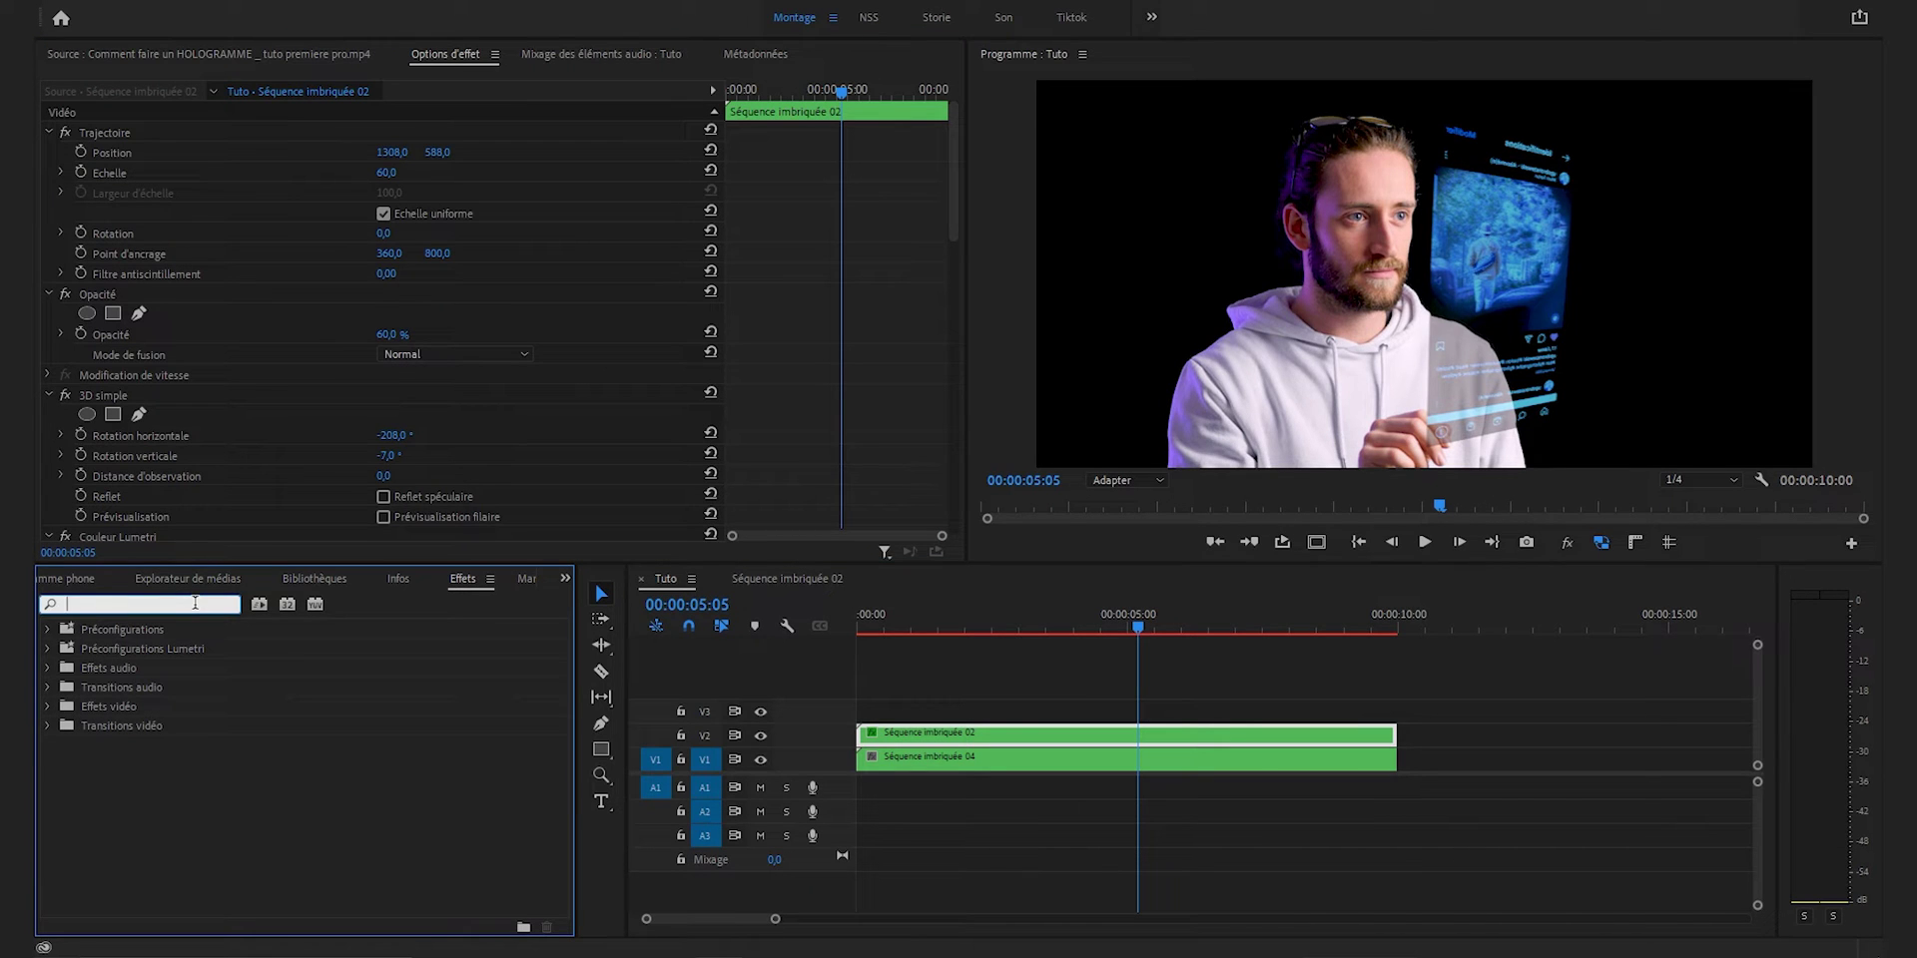
{"action": "type", "text": "num"}
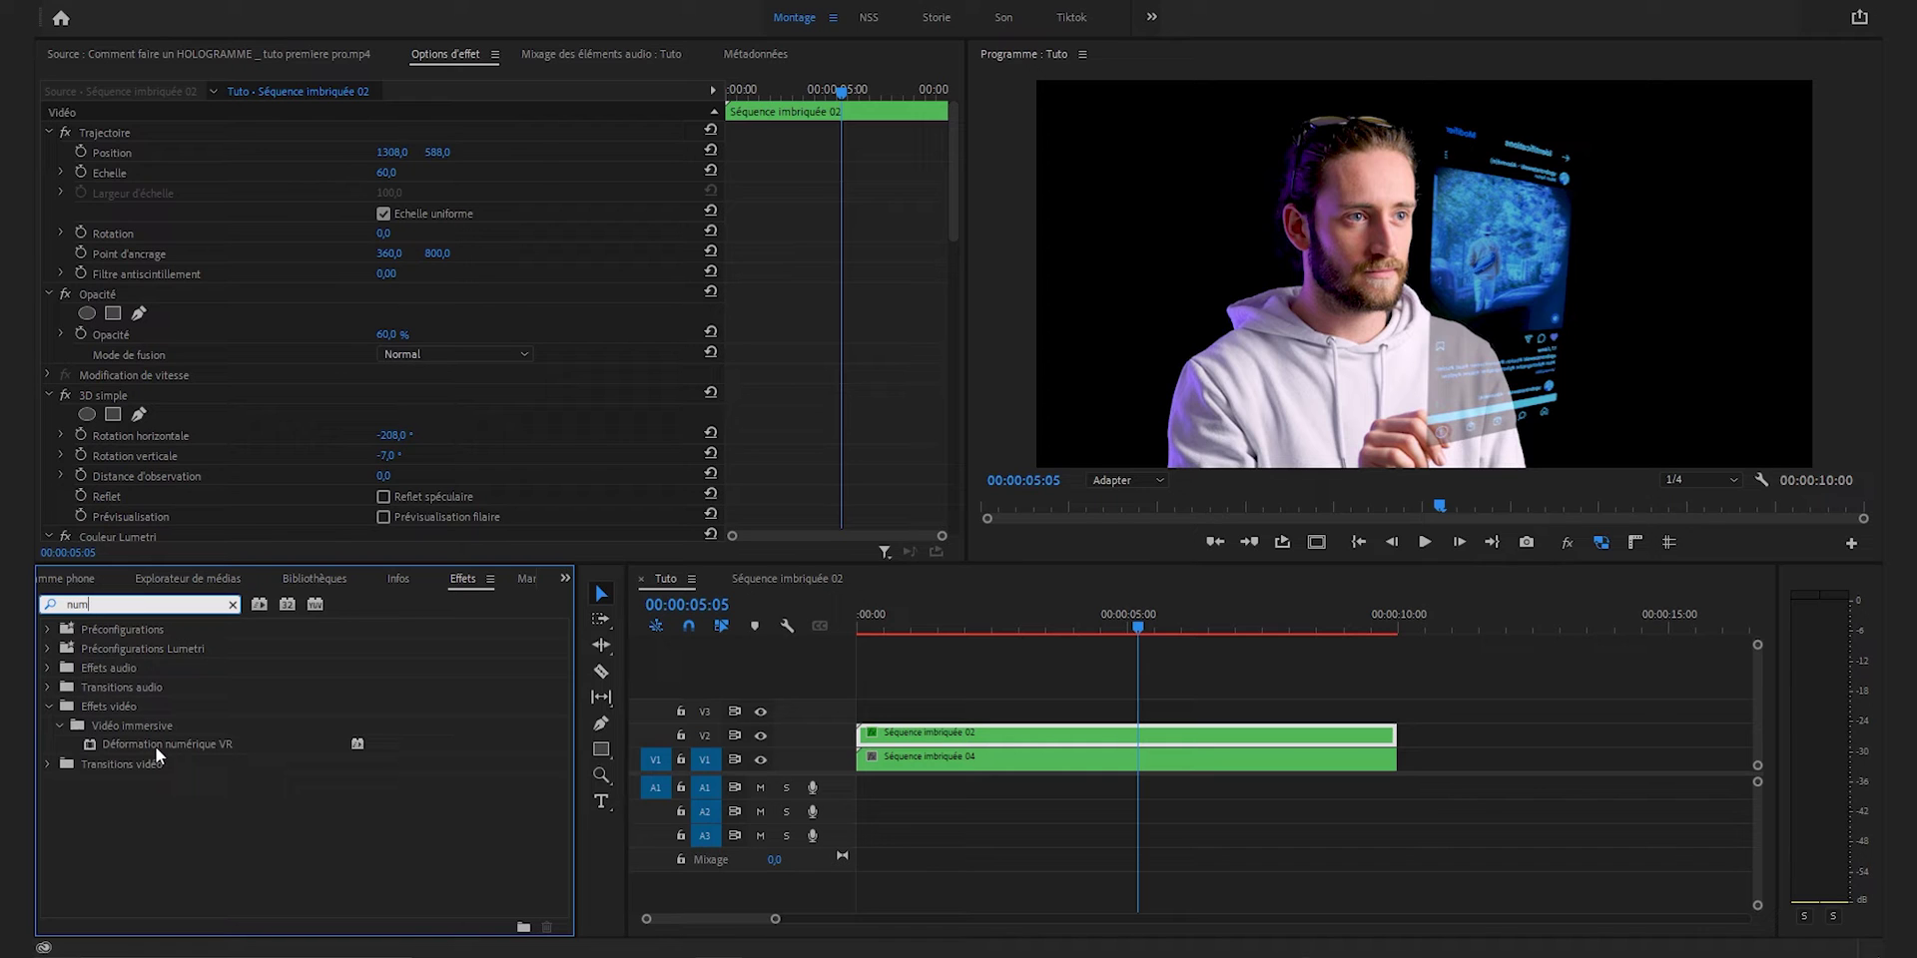
{"action": "left_click_drag", "start_coordinate": [157, 747], "coordinate": [877, 756]}
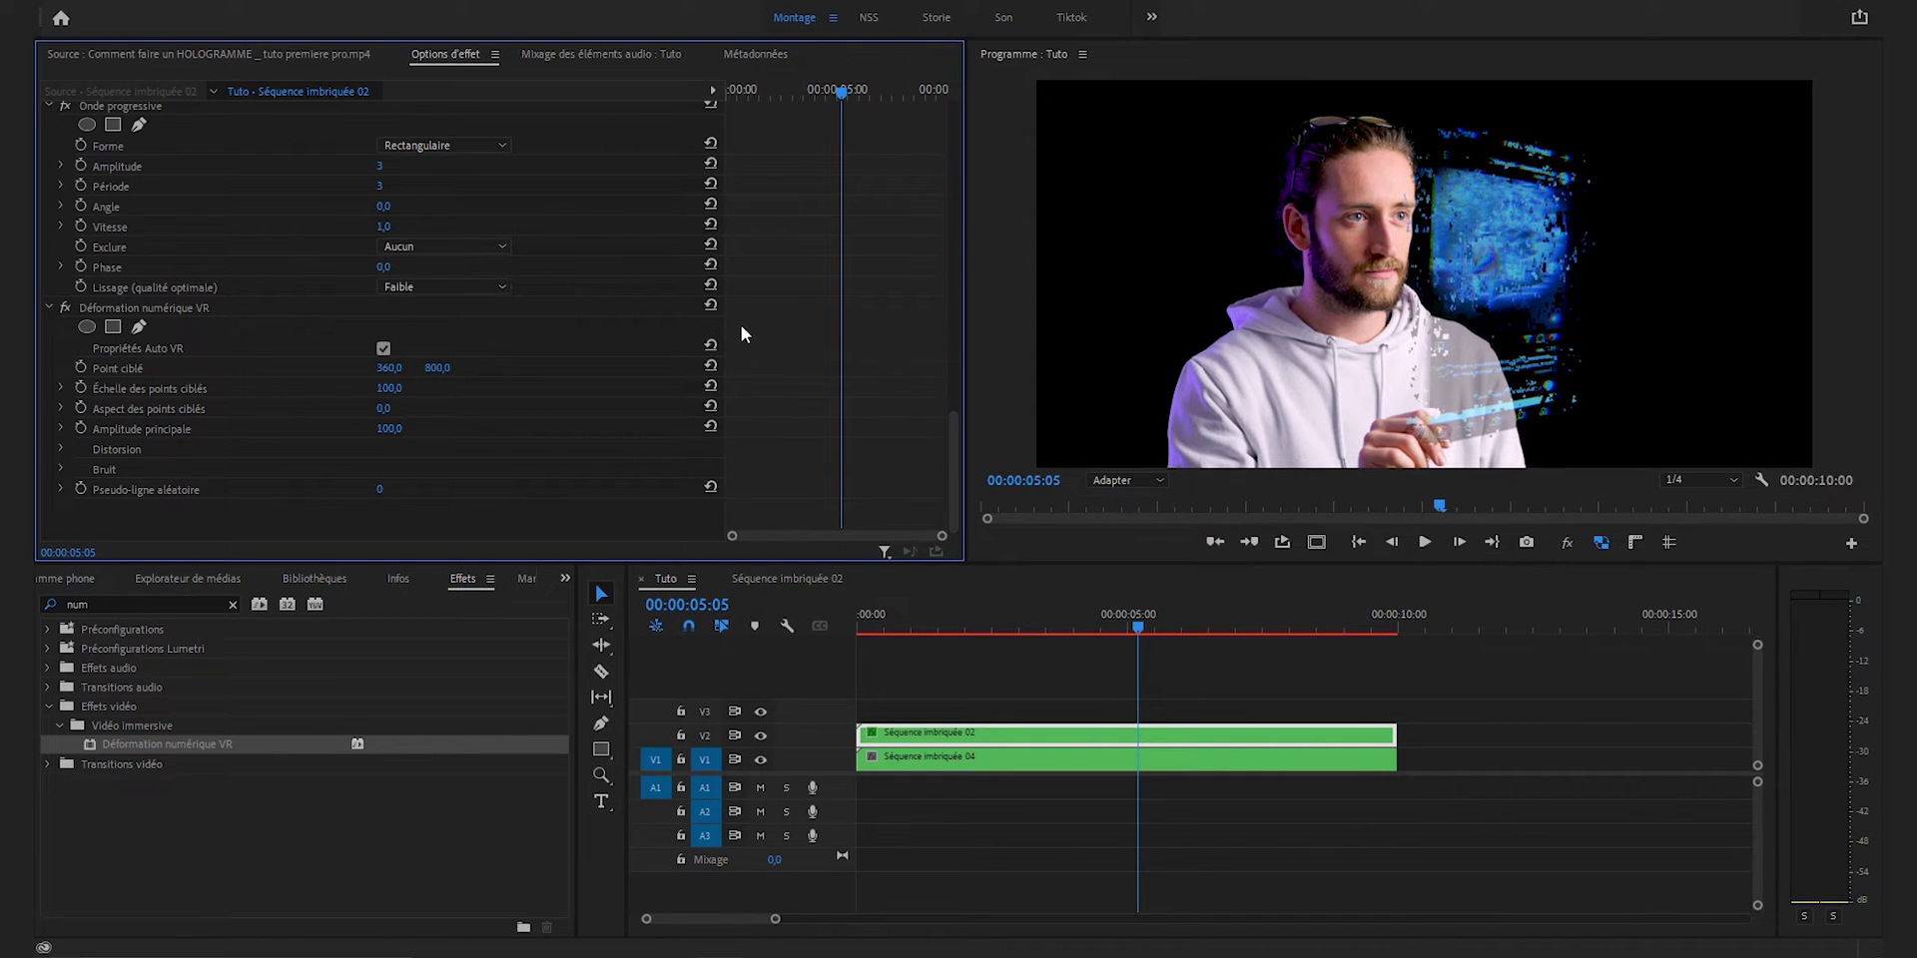
- Keyframe the Amplitude principale of Déformation numérique VR at 0 on 00:00:05:05 and at 20 on 00:00:05:07
{"action": "left_click", "coordinate": [80, 430]}
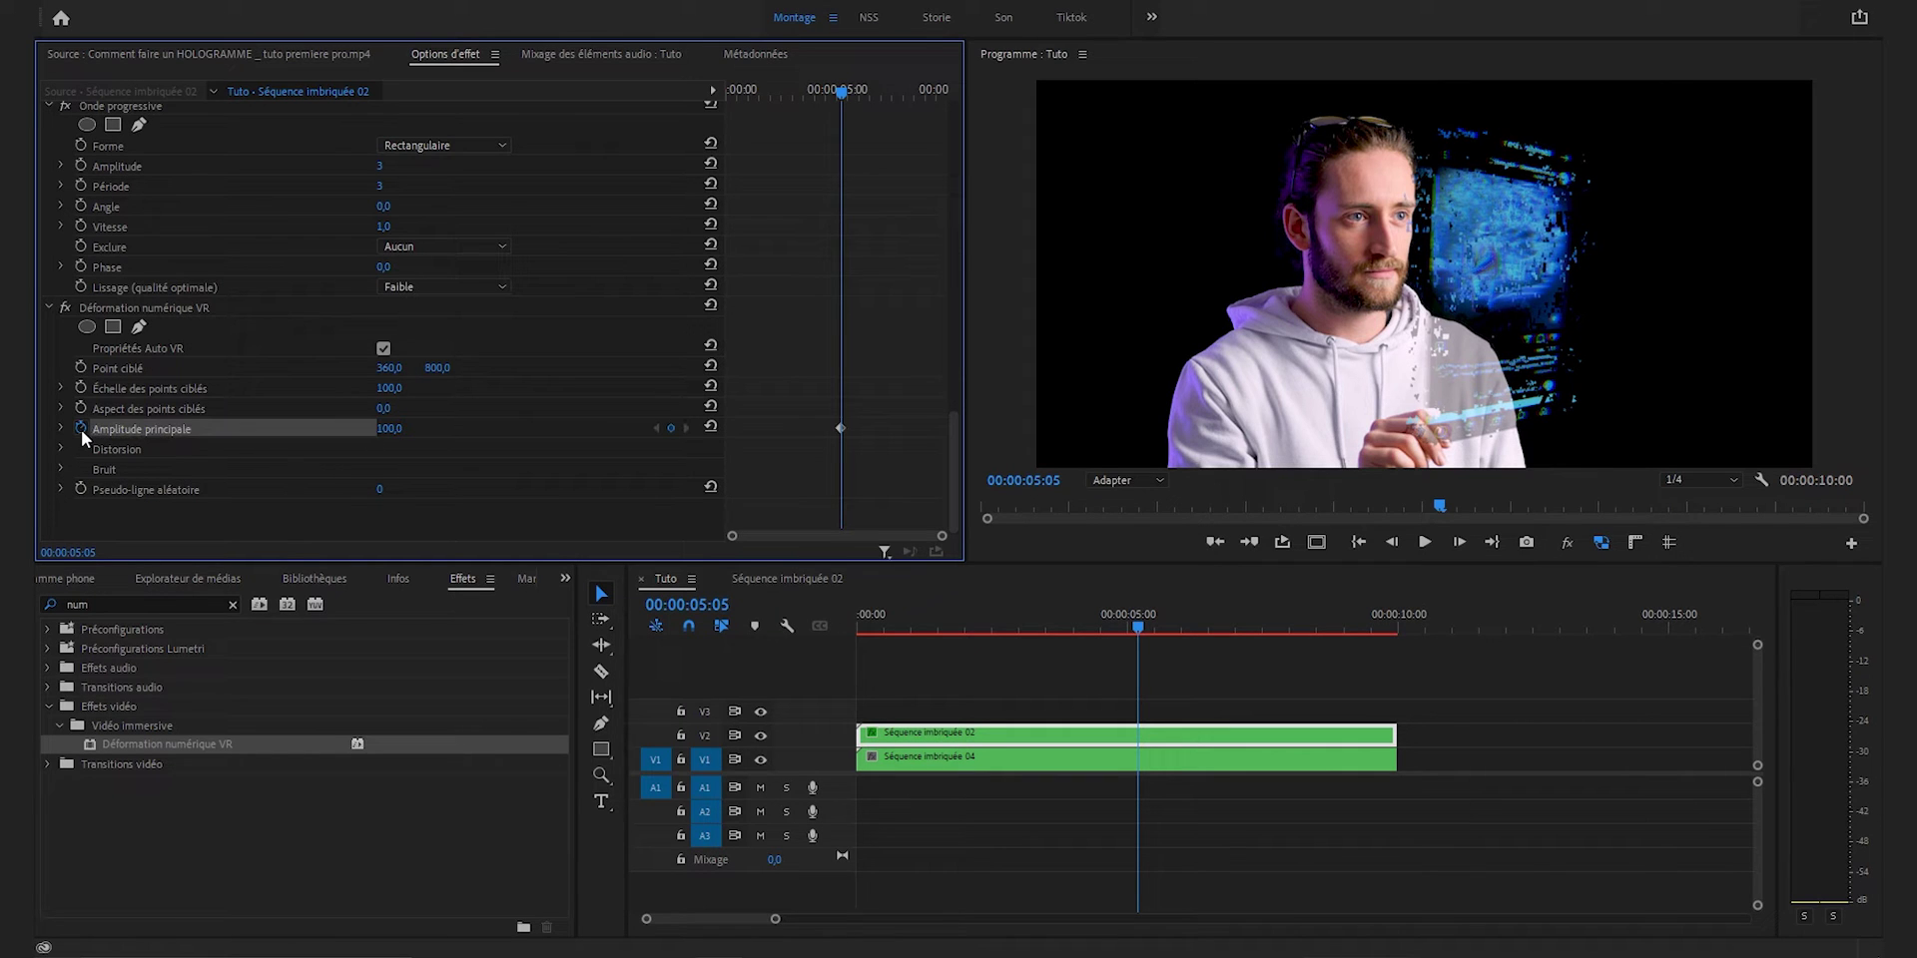
{"action": "left_click_drag", "start_coordinate": [393, 430], "coordinate": [290, 431]}
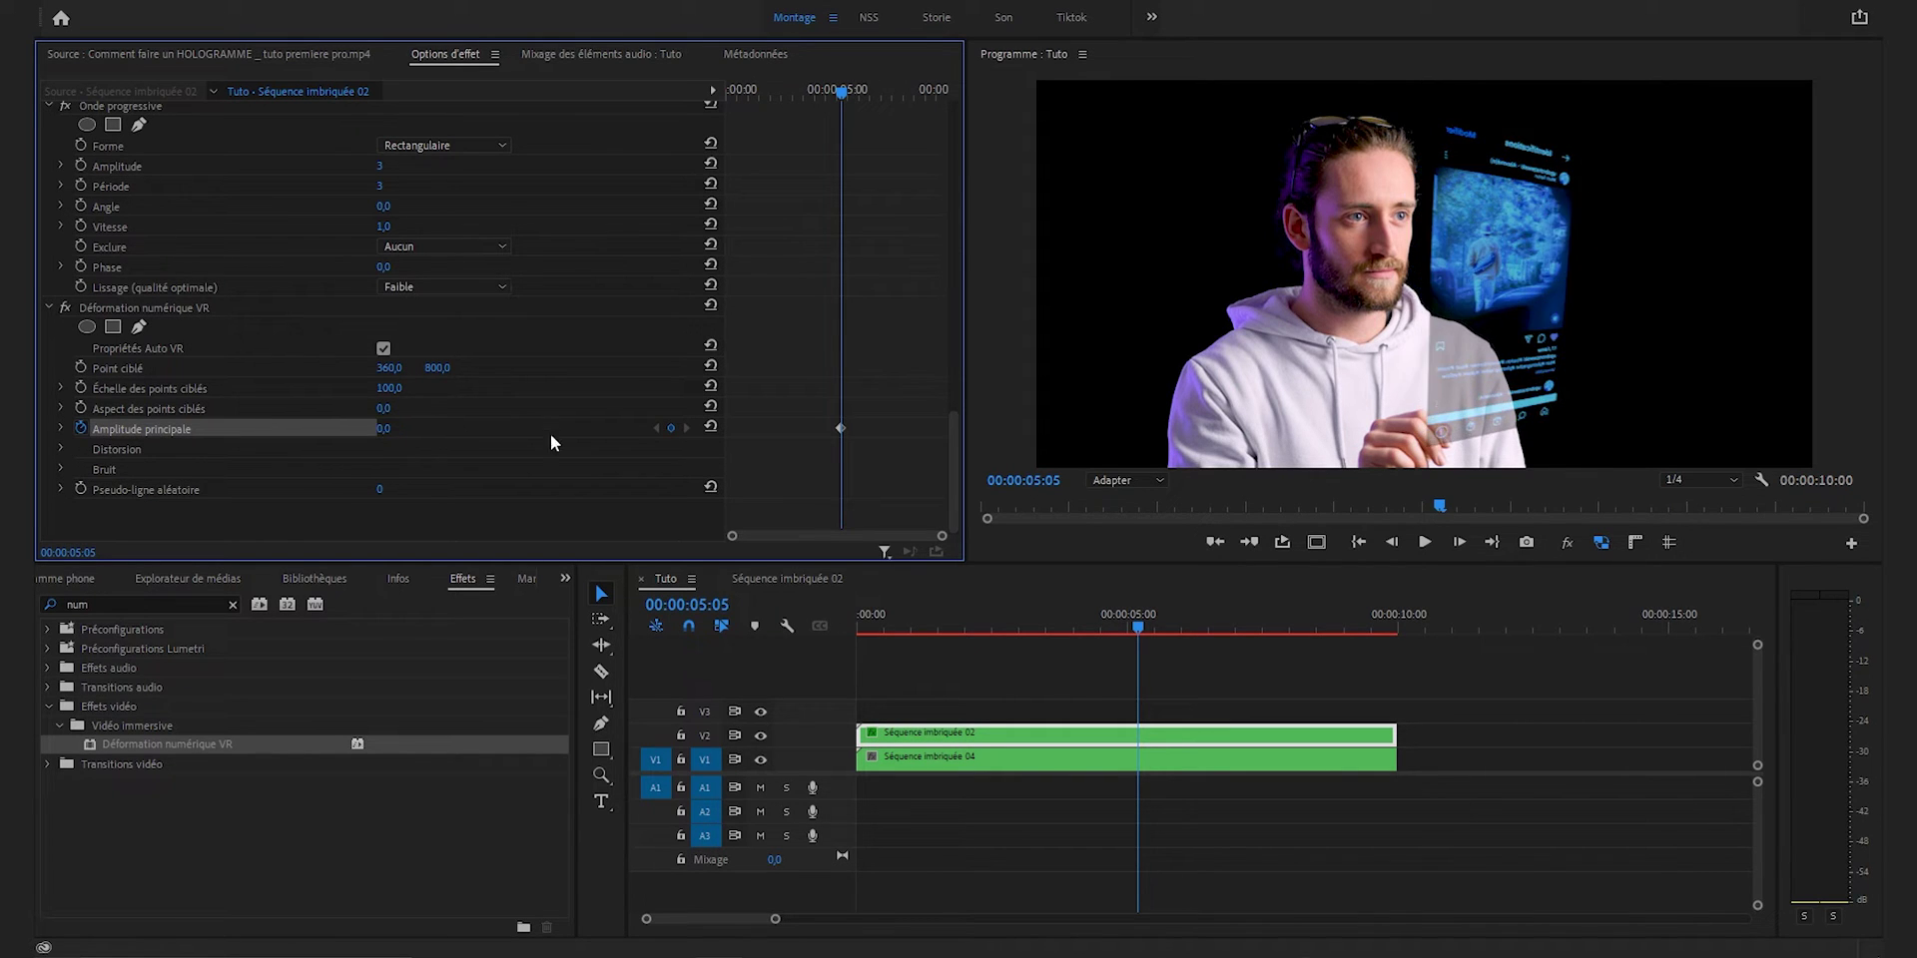
{"action": "key", "text": "Right"}
{"action": "key", "text": "Right"}
{"action": "left_click", "coordinate": [383, 428]}
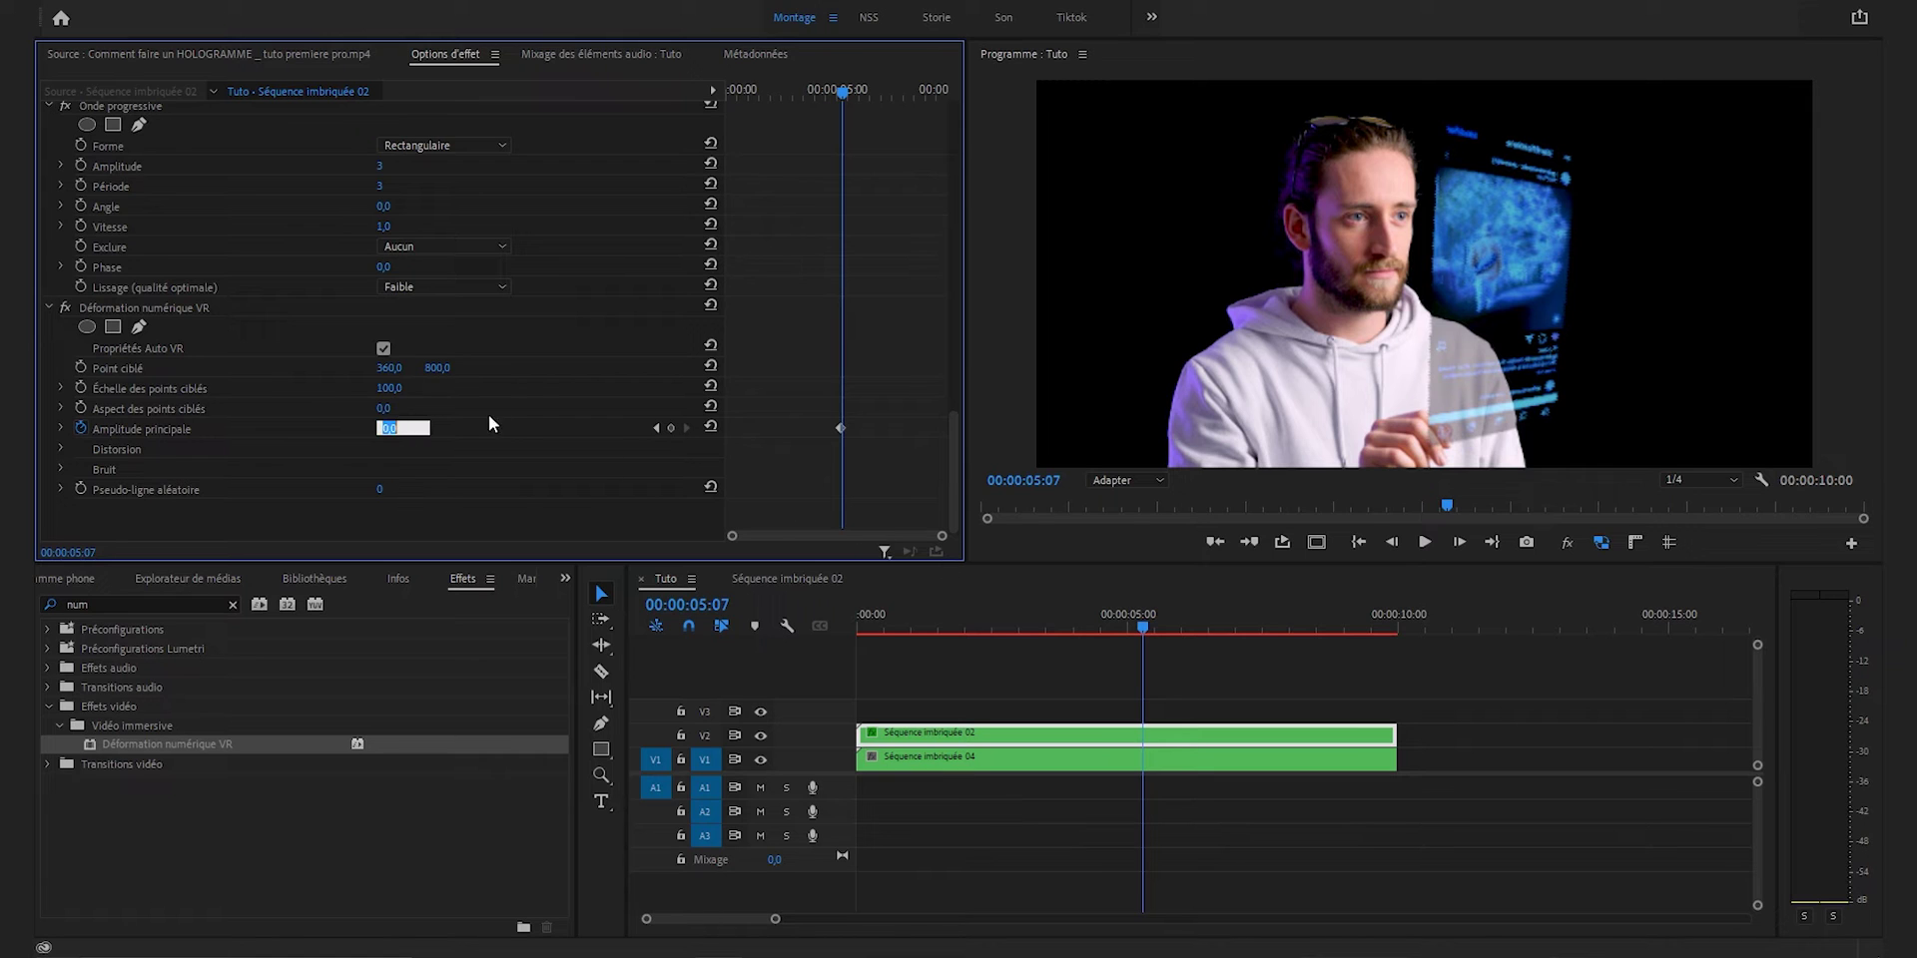
{"action": "type", "text": "20"}
{"action": "key", "text": "Return"}
- Add an Amplitude principale keyframe of 0 at 00:00:05:09 and expand the property's value graph
{"action": "key", "text": "Right"}
{"action": "left_click", "coordinate": [390, 428]}
{"action": "type", "text": "0"}
{"action": "key", "text": "Return"}
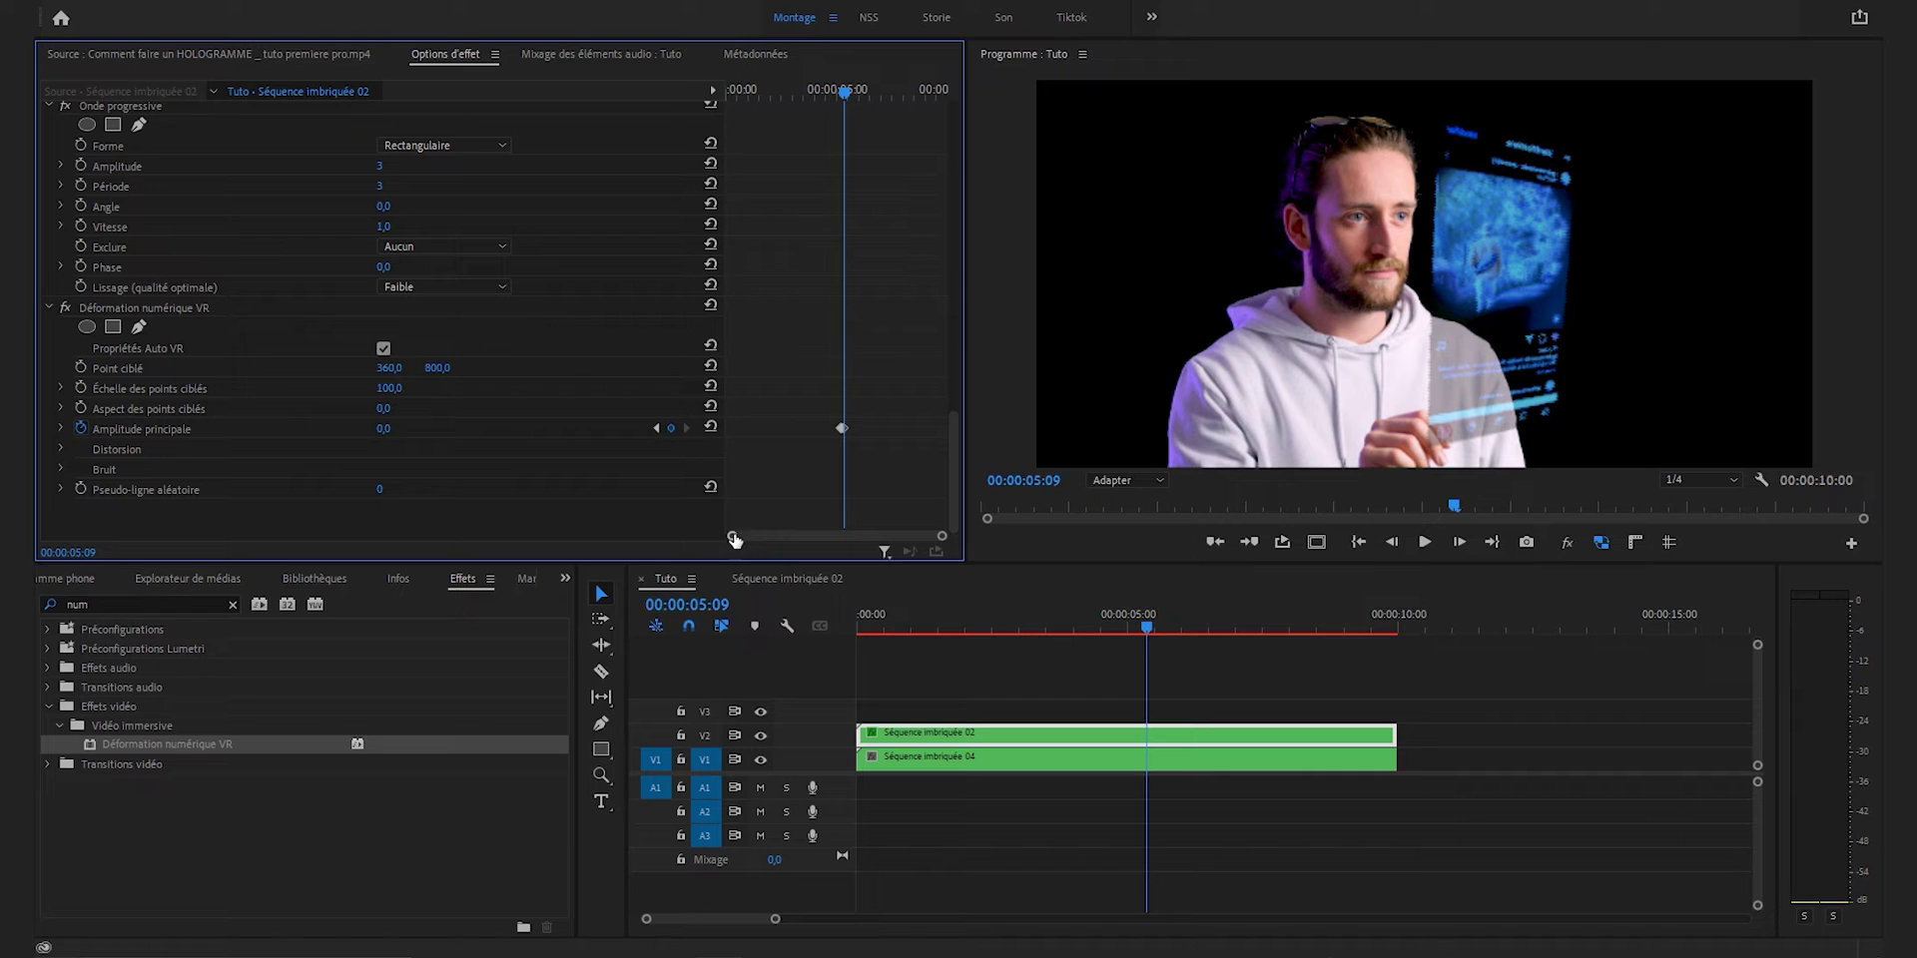
{"action": "left_click_drag", "start_coordinate": [738, 541], "coordinate": [839, 537]}
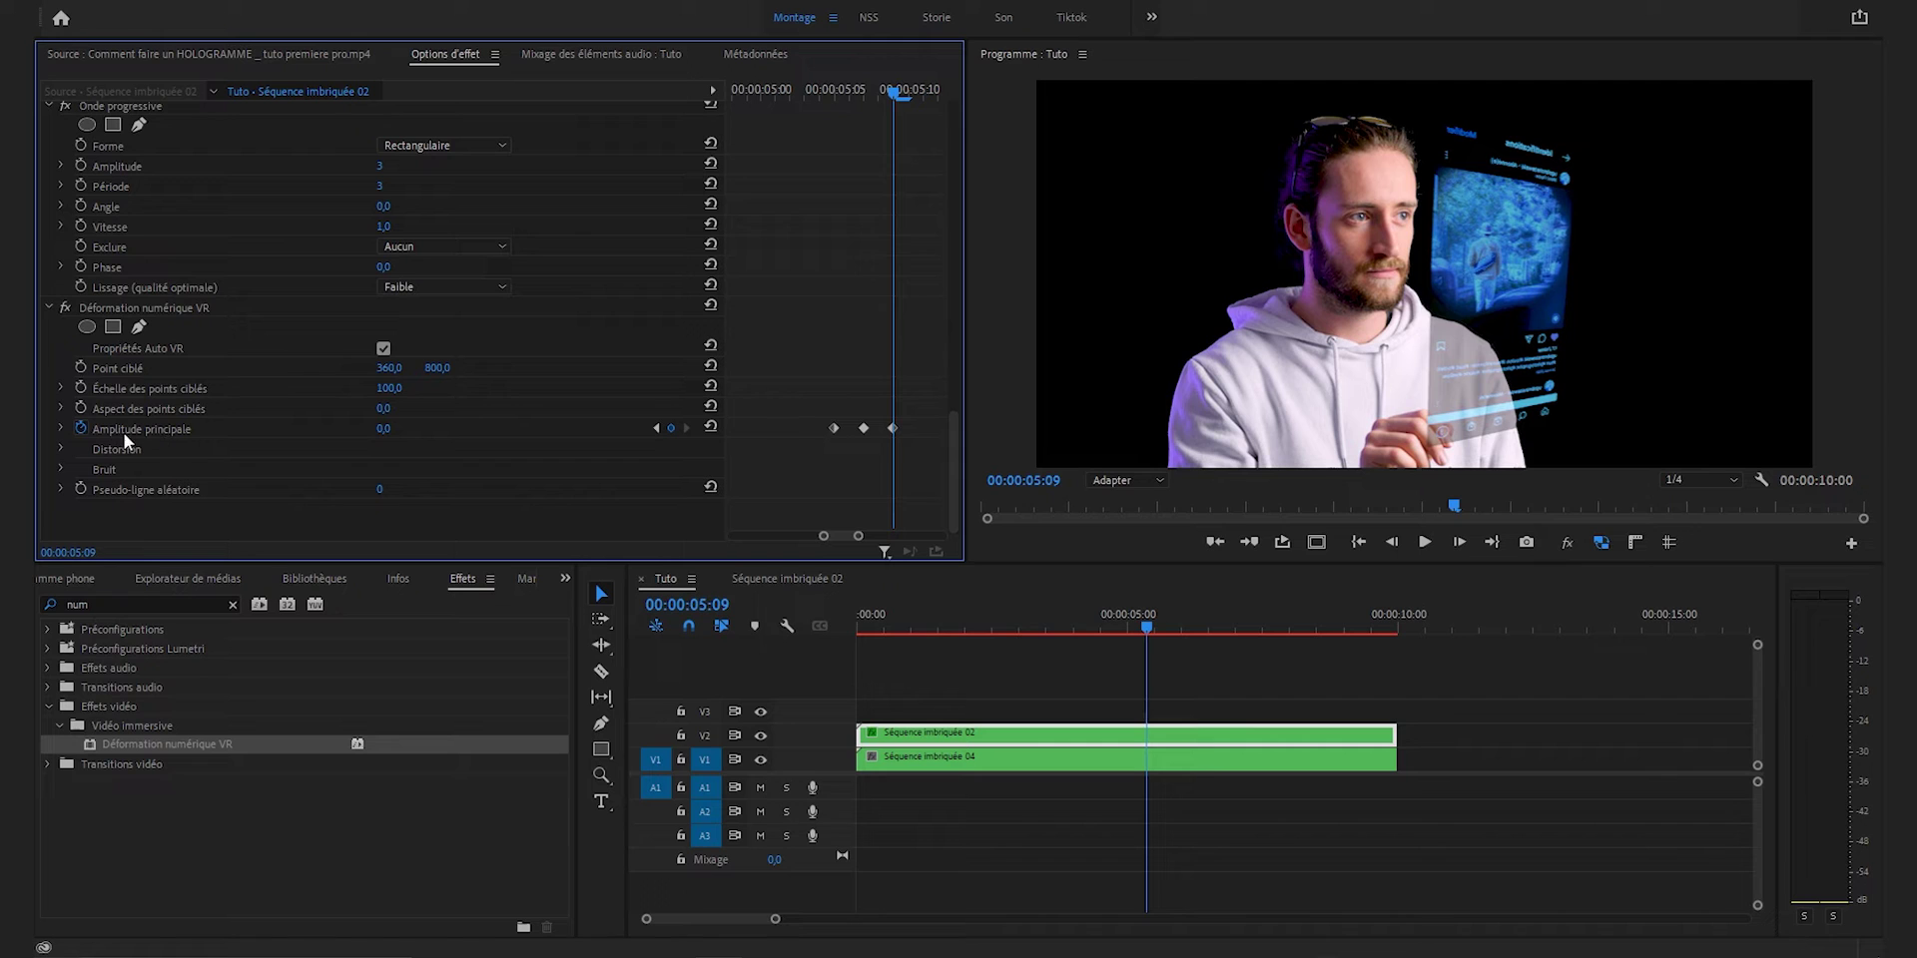
{"action": "left_click", "coordinate": [62, 428]}
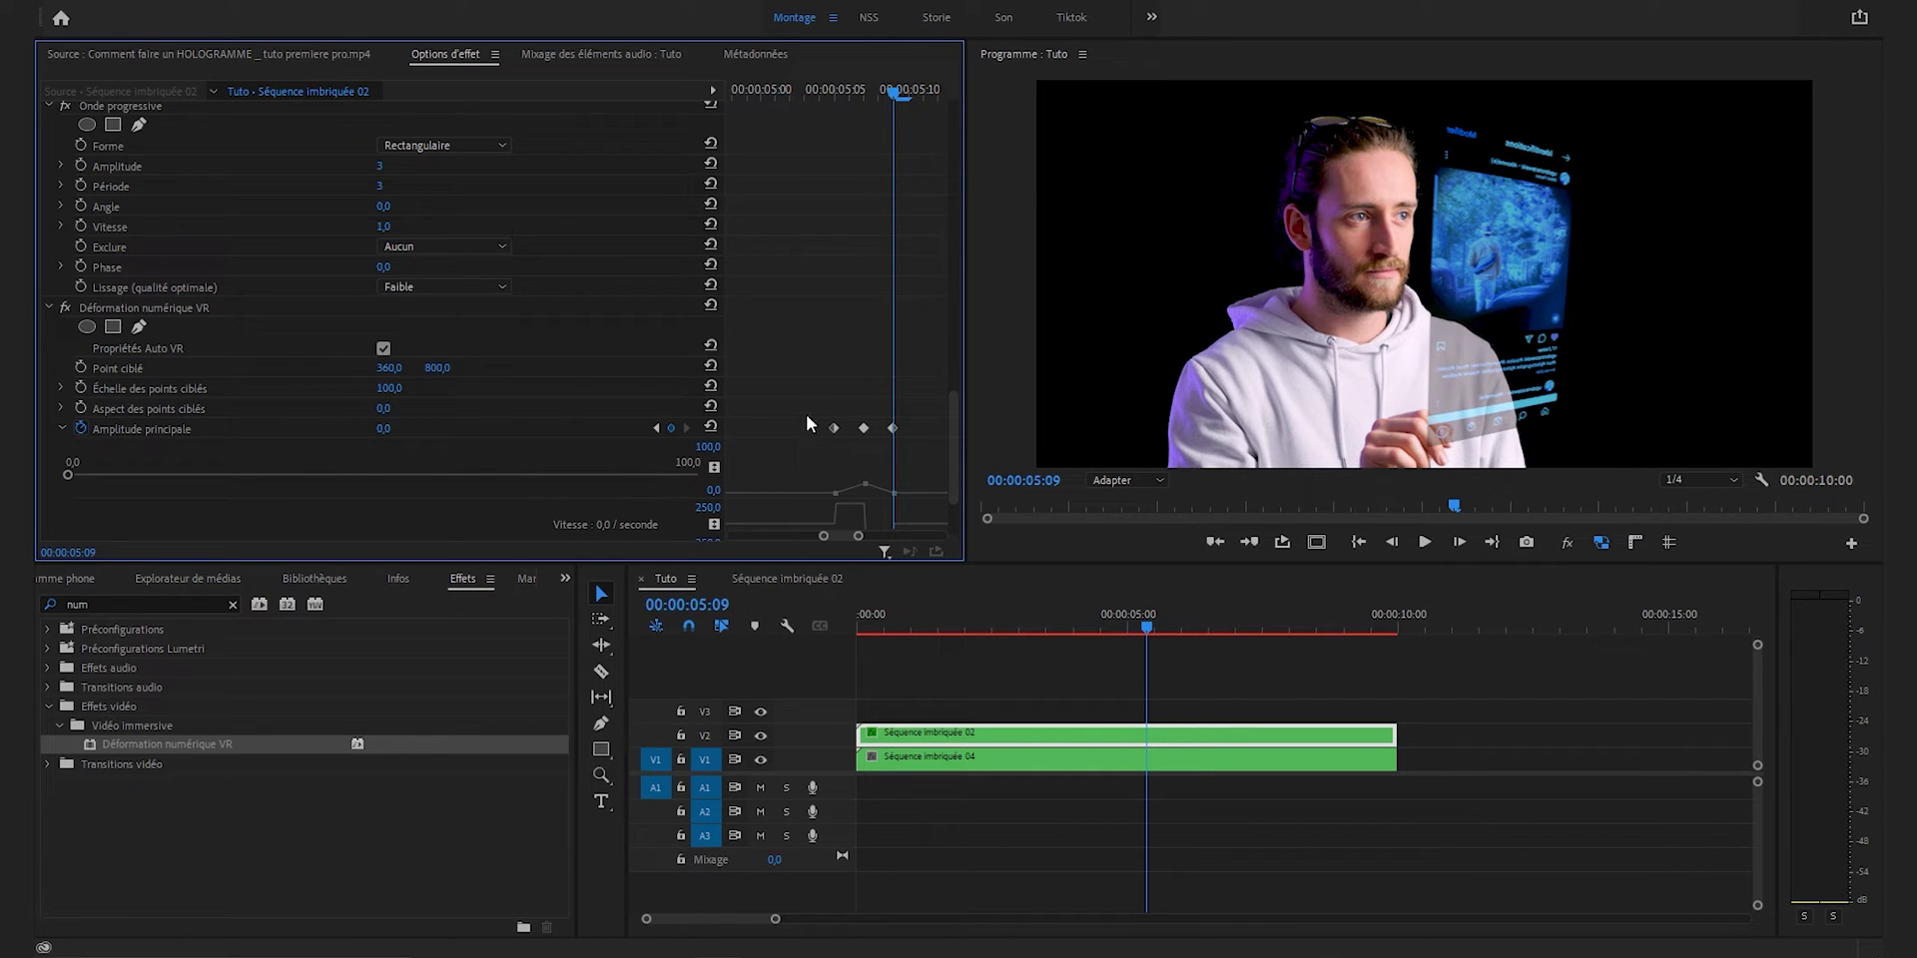
- Smooth the Amplitude principale curve of Déformation numérique VR by adjusting the Bézier handles of its first and last keyframes
{"action": "scroll", "coordinate": [889, 479], "scroll_direction": "down", "scroll_amount": 3}
{"action": "left_click_drag", "start_coordinate": [824, 537], "coordinate": [839, 537]}
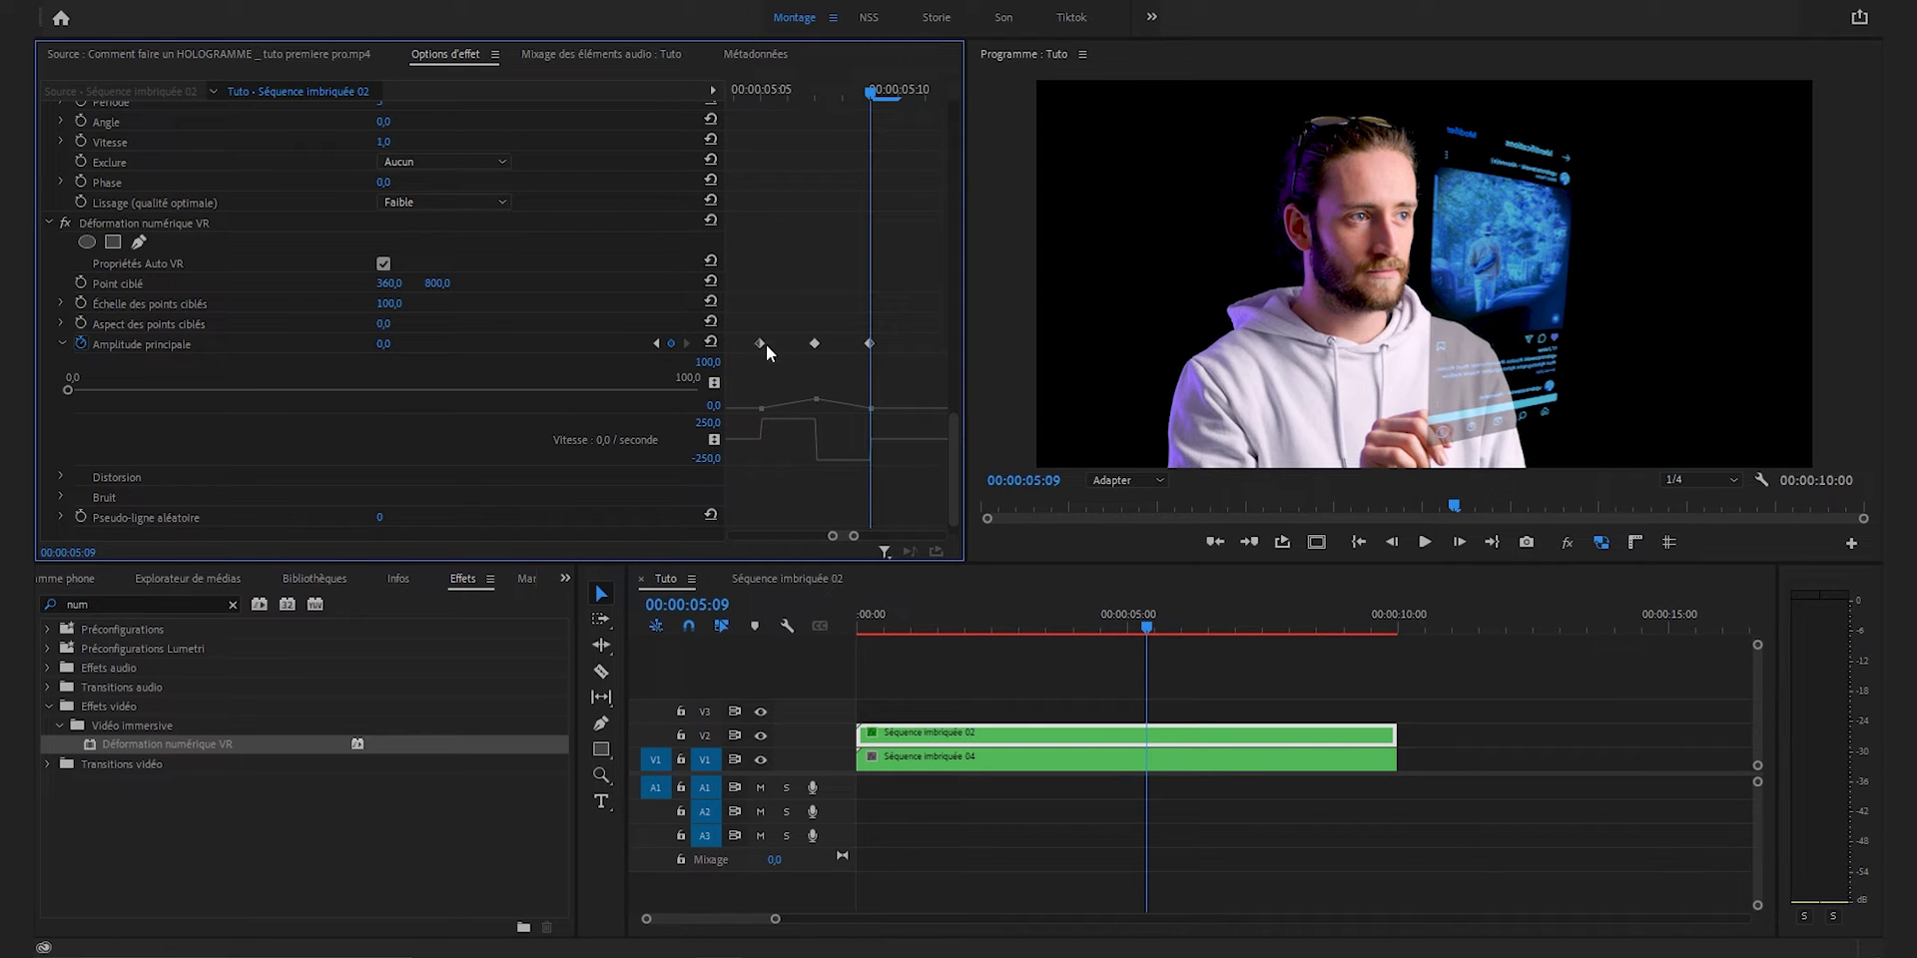
{"action": "left_click", "coordinate": [758, 343]}
{"action": "left_click_drag", "start_coordinate": [772, 425], "coordinate": [793, 441]}
{"action": "left_click", "coordinate": [868, 343]}
{"action": "left_click_drag", "start_coordinate": [869, 450], "coordinate": [851, 439]}
{"action": "left_click", "coordinate": [908, 404]}
{"action": "scroll", "coordinate": [882, 386], "scroll_direction": "down", "scroll_amount": 5}
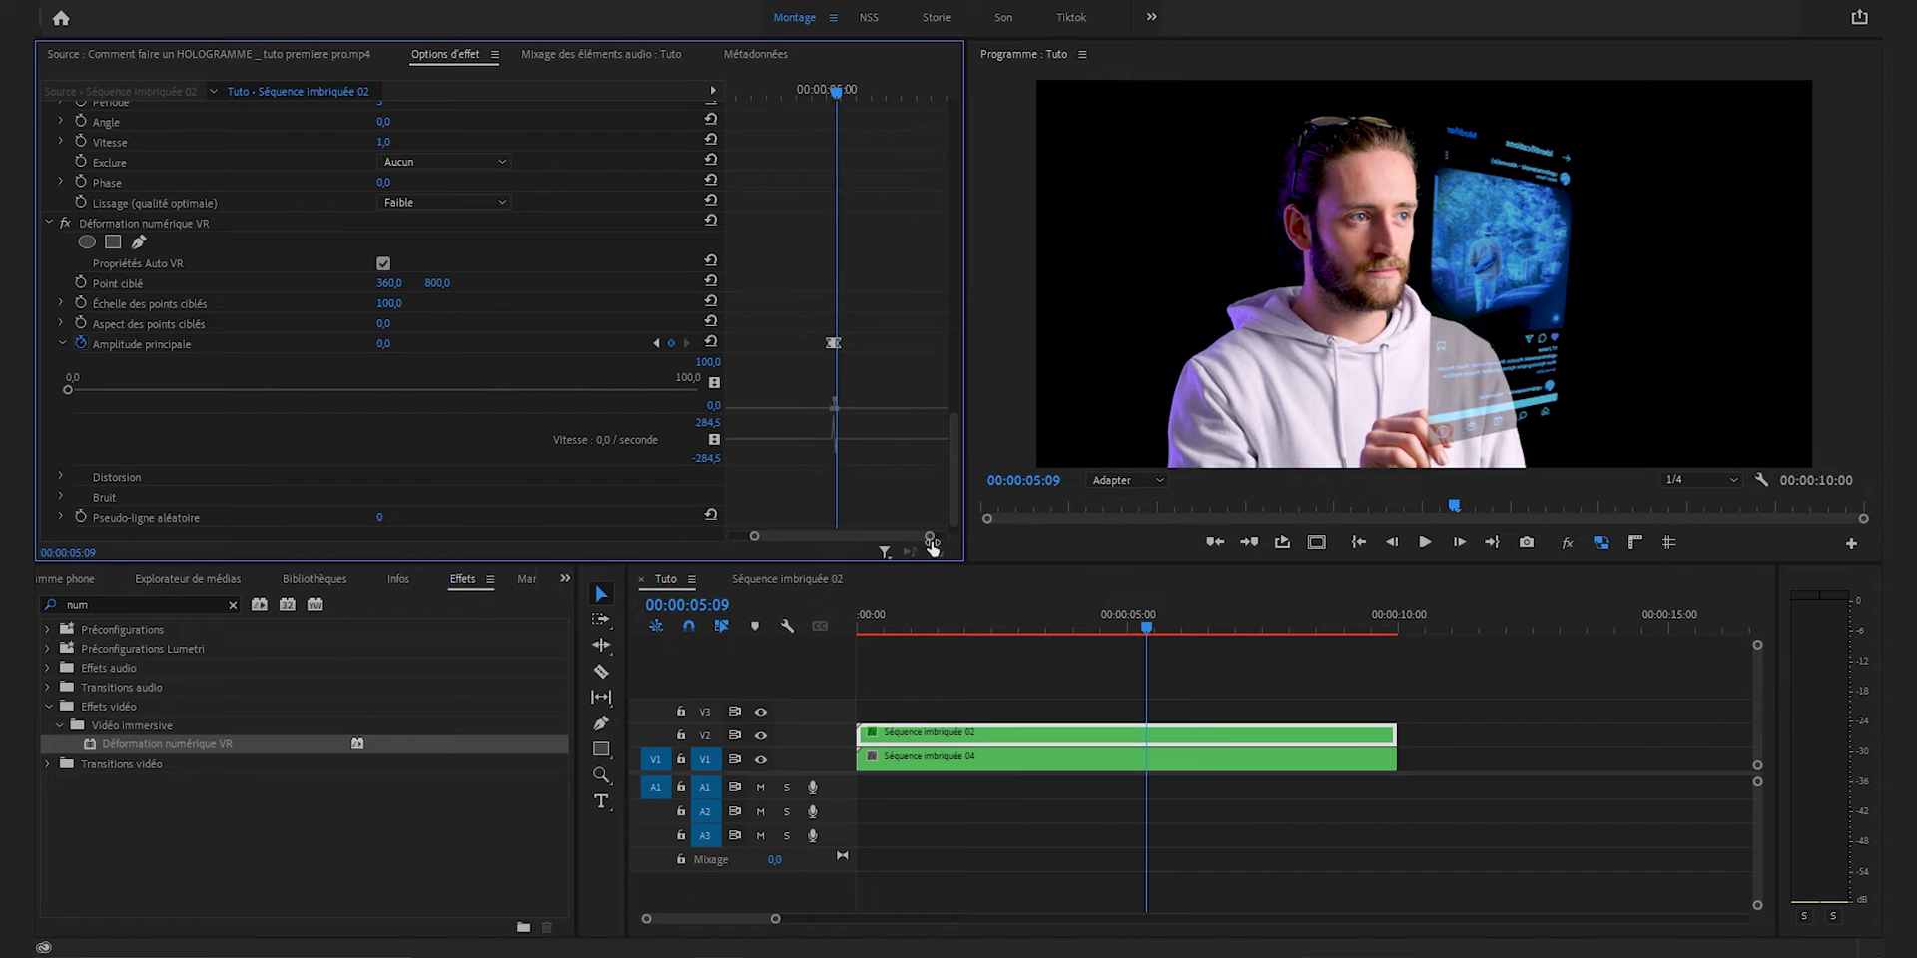
- Copy the three Amplitude principale keyframes to 00:00:07:15, and render and play back the sequence
{"action": "left_click_drag", "start_coordinate": [786, 296], "coordinate": [885, 362]}
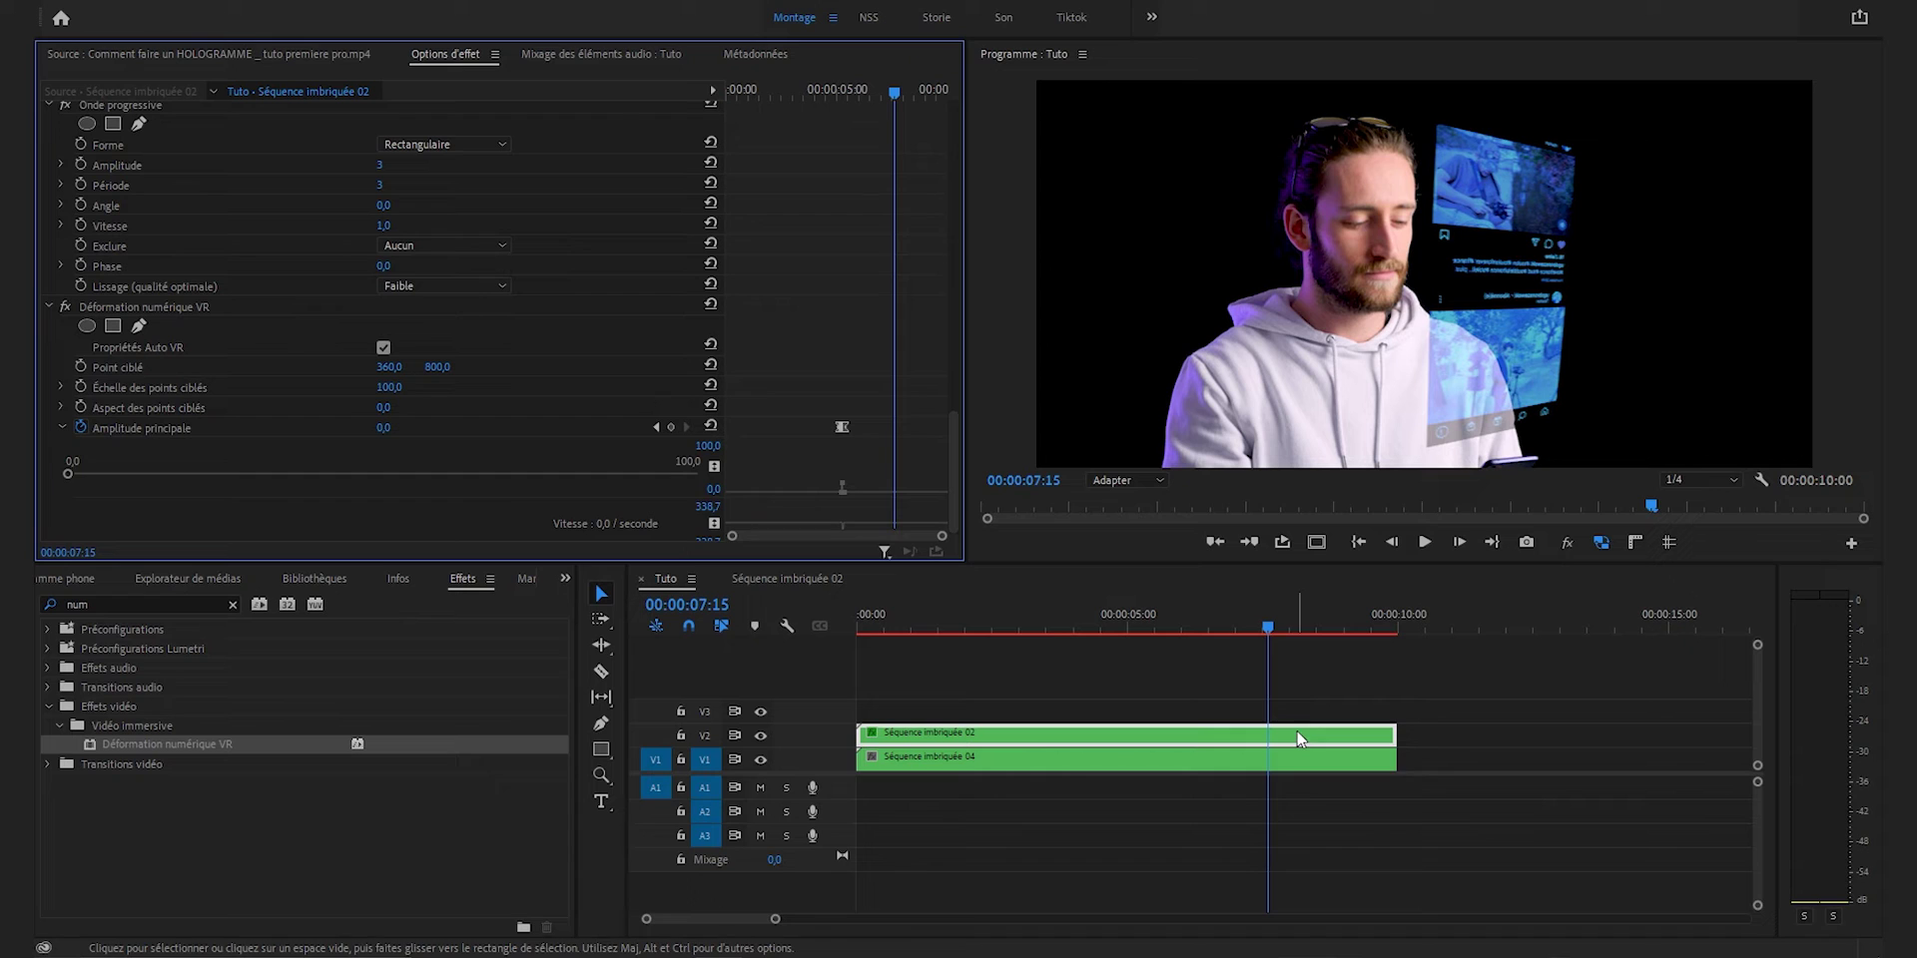
{"action": "key", "text": "ctrl+v"}
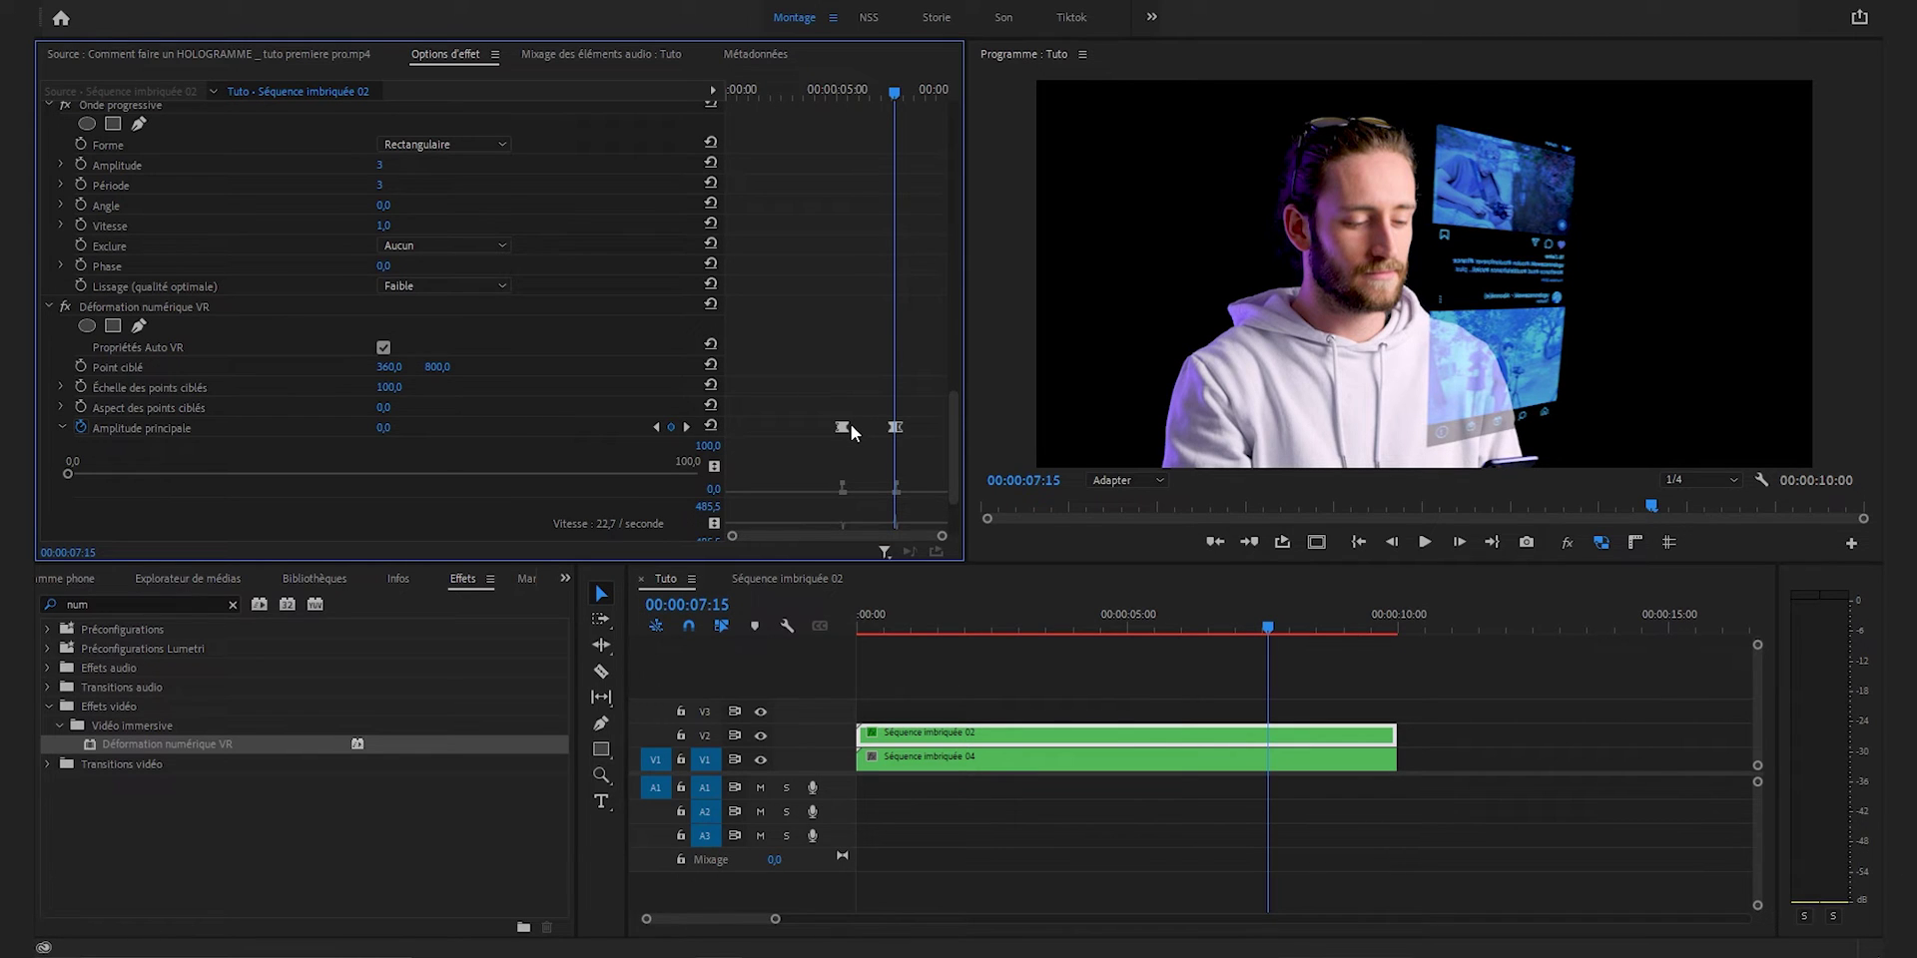
{"action": "key", "text": "Return"}
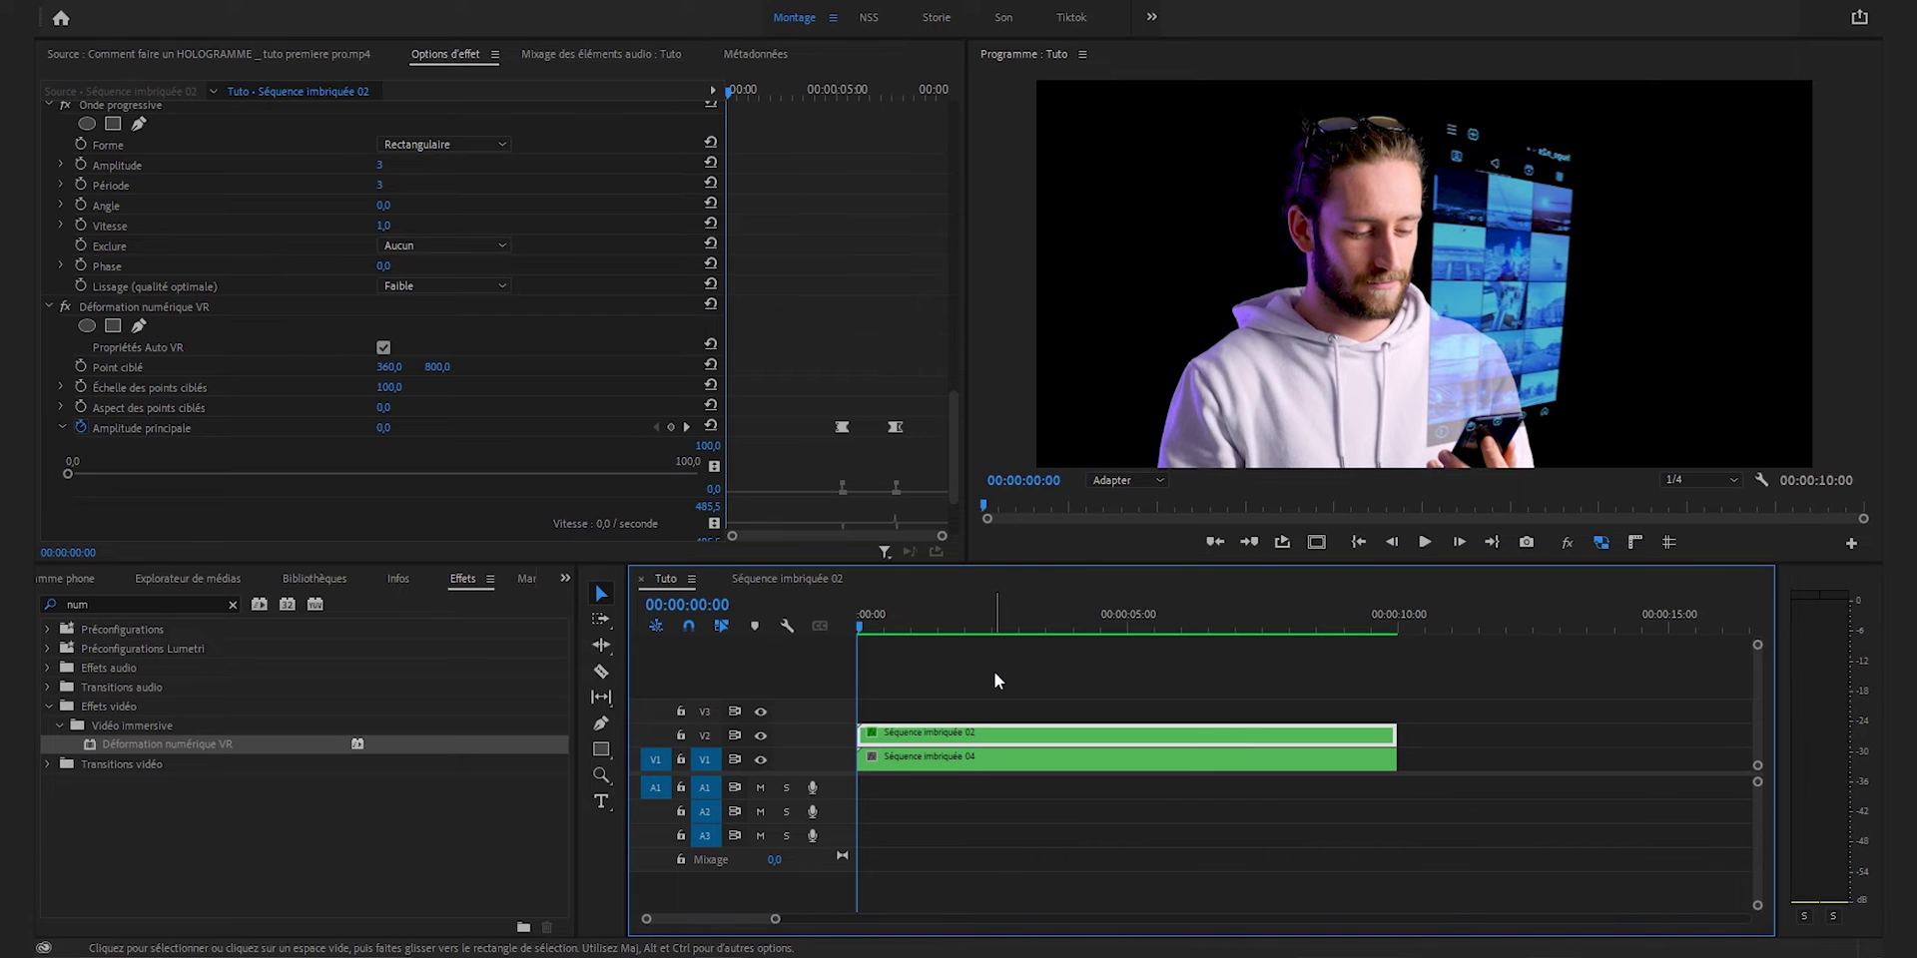
{"action": "key", "text": "space"}
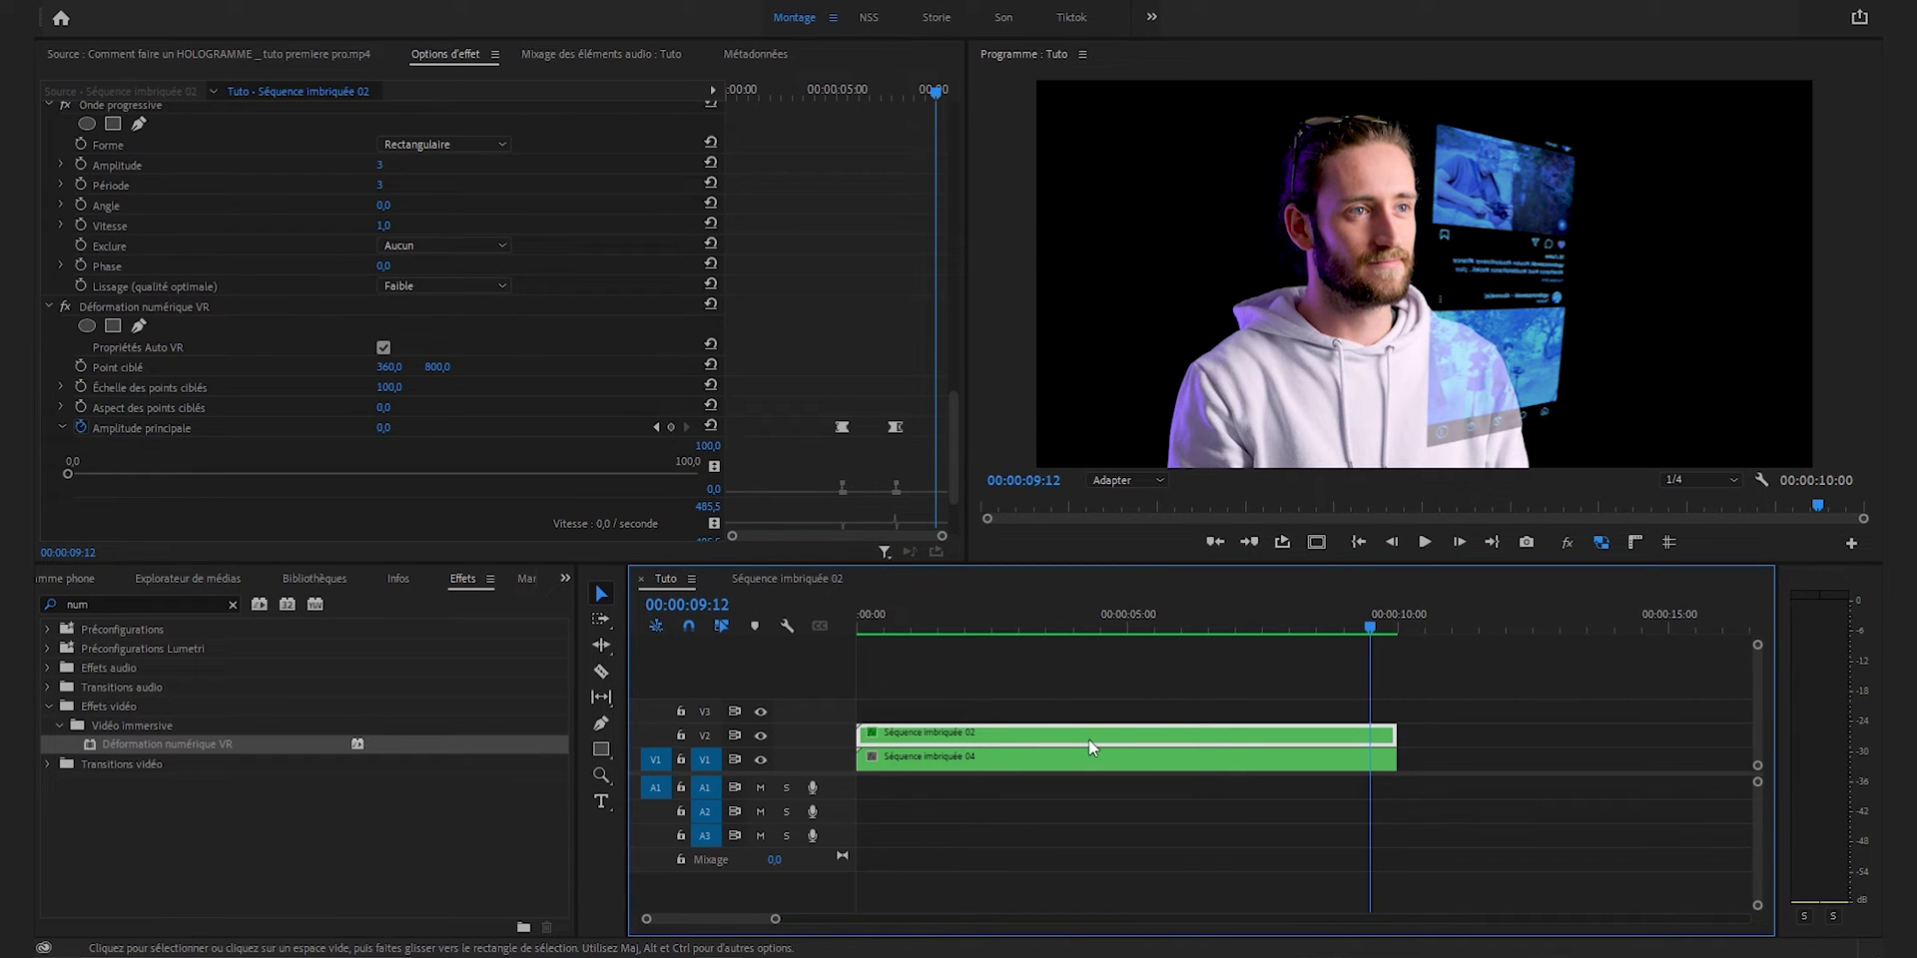
- Duplicate the nested phone clip onto V3 and apply Flou gaussien to the copy on V2
{"action": "left_click_drag", "start_coordinate": [1086, 737], "coordinate": [1086, 707]}
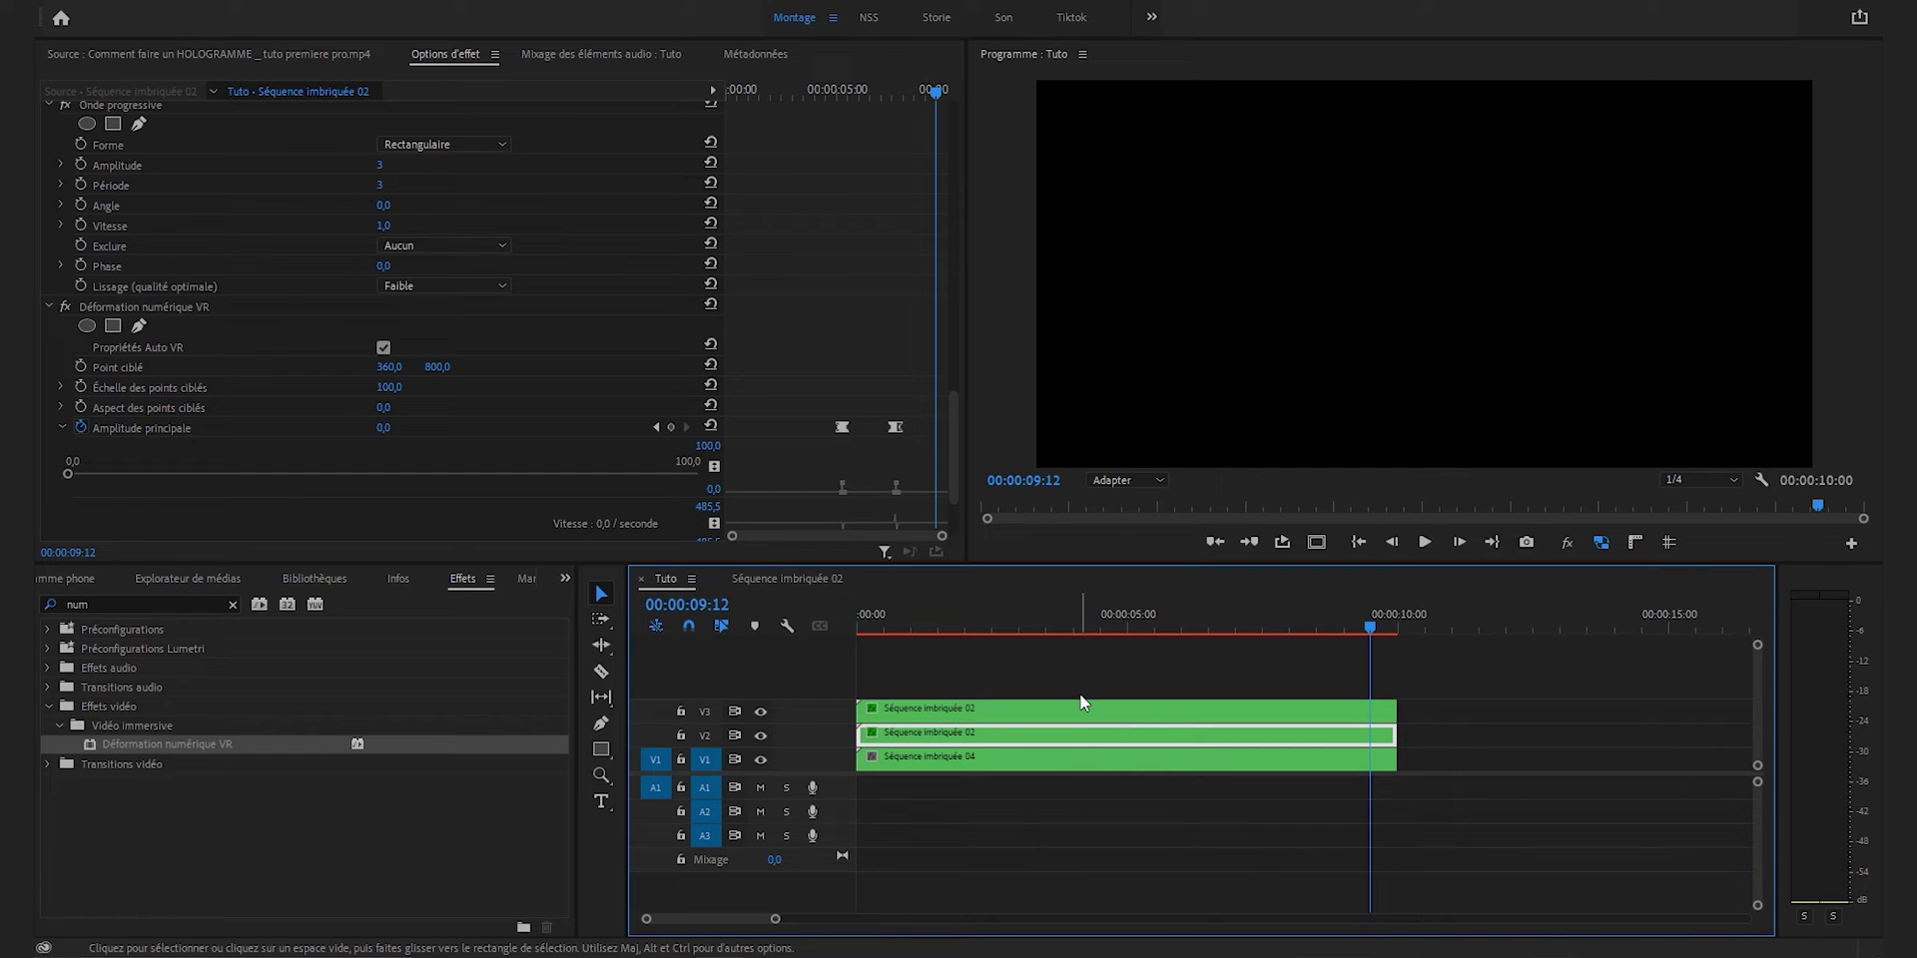
{"action": "left_click", "coordinate": [233, 605]}
{"action": "left_click", "coordinate": [226, 598]}
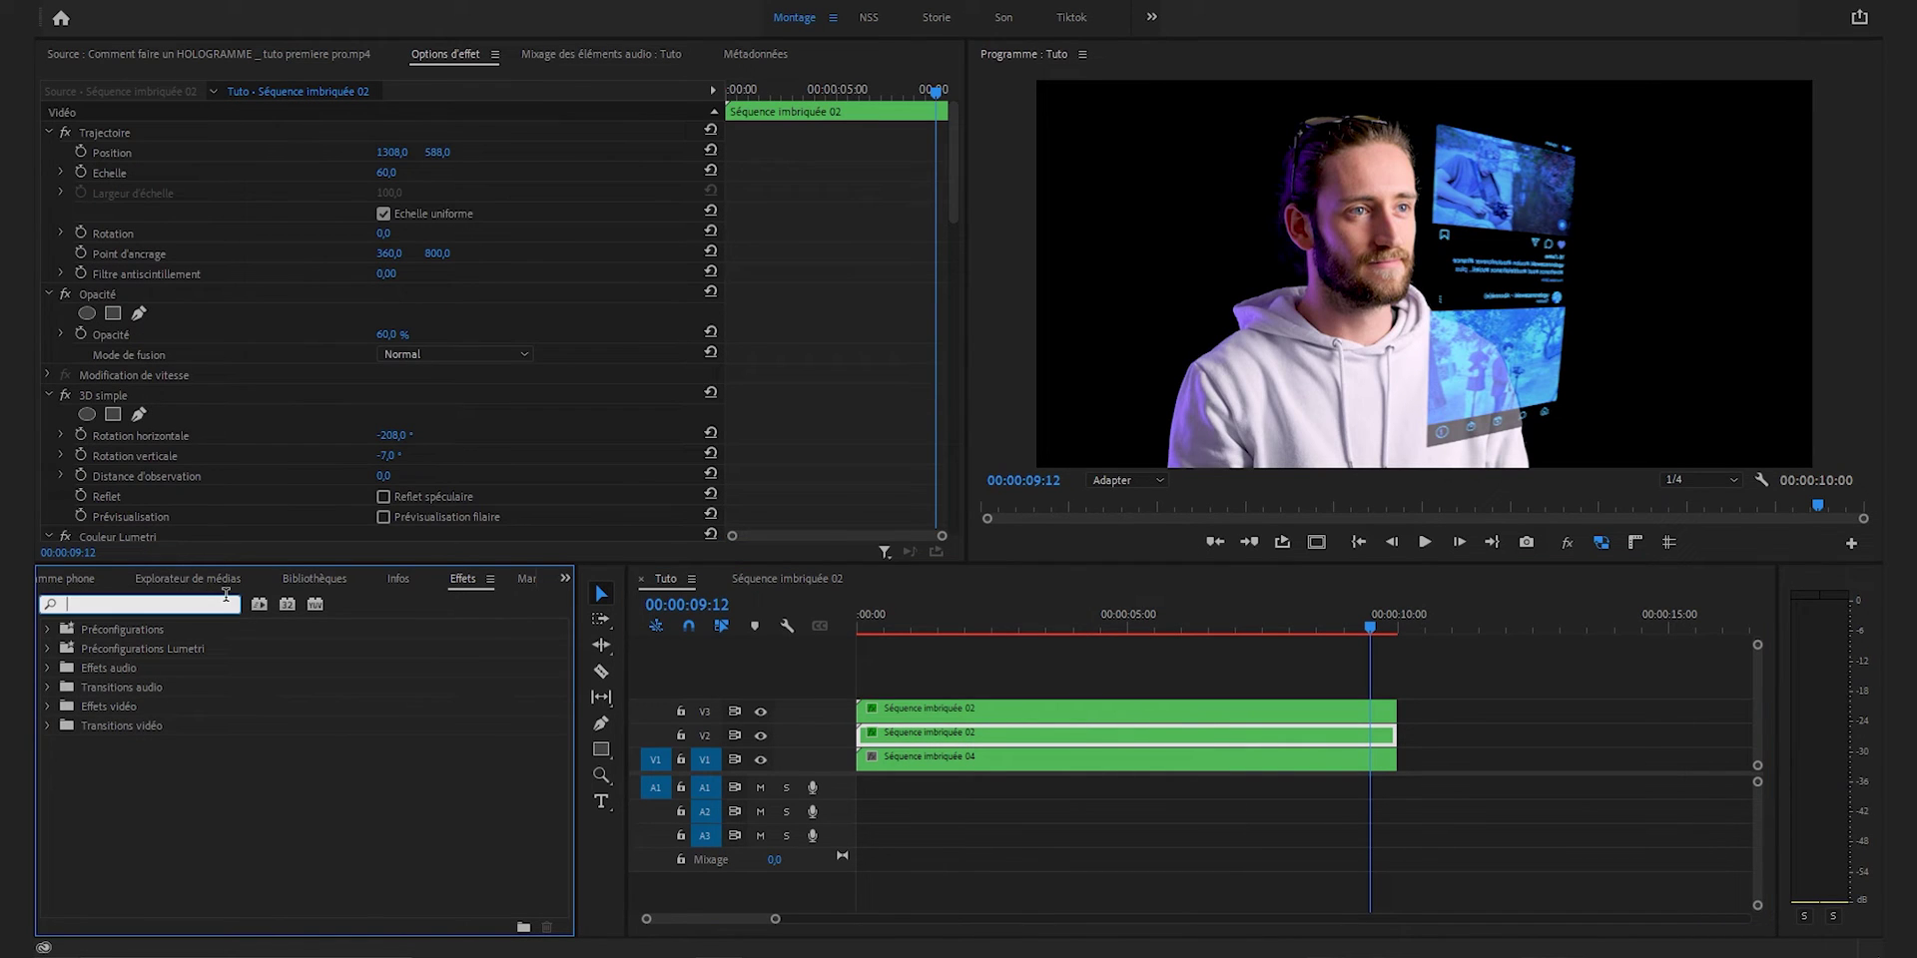
{"action": "type", "text": "flou"}
{"action": "left_click_drag", "start_coordinate": [148, 864], "coordinate": [927, 744]}
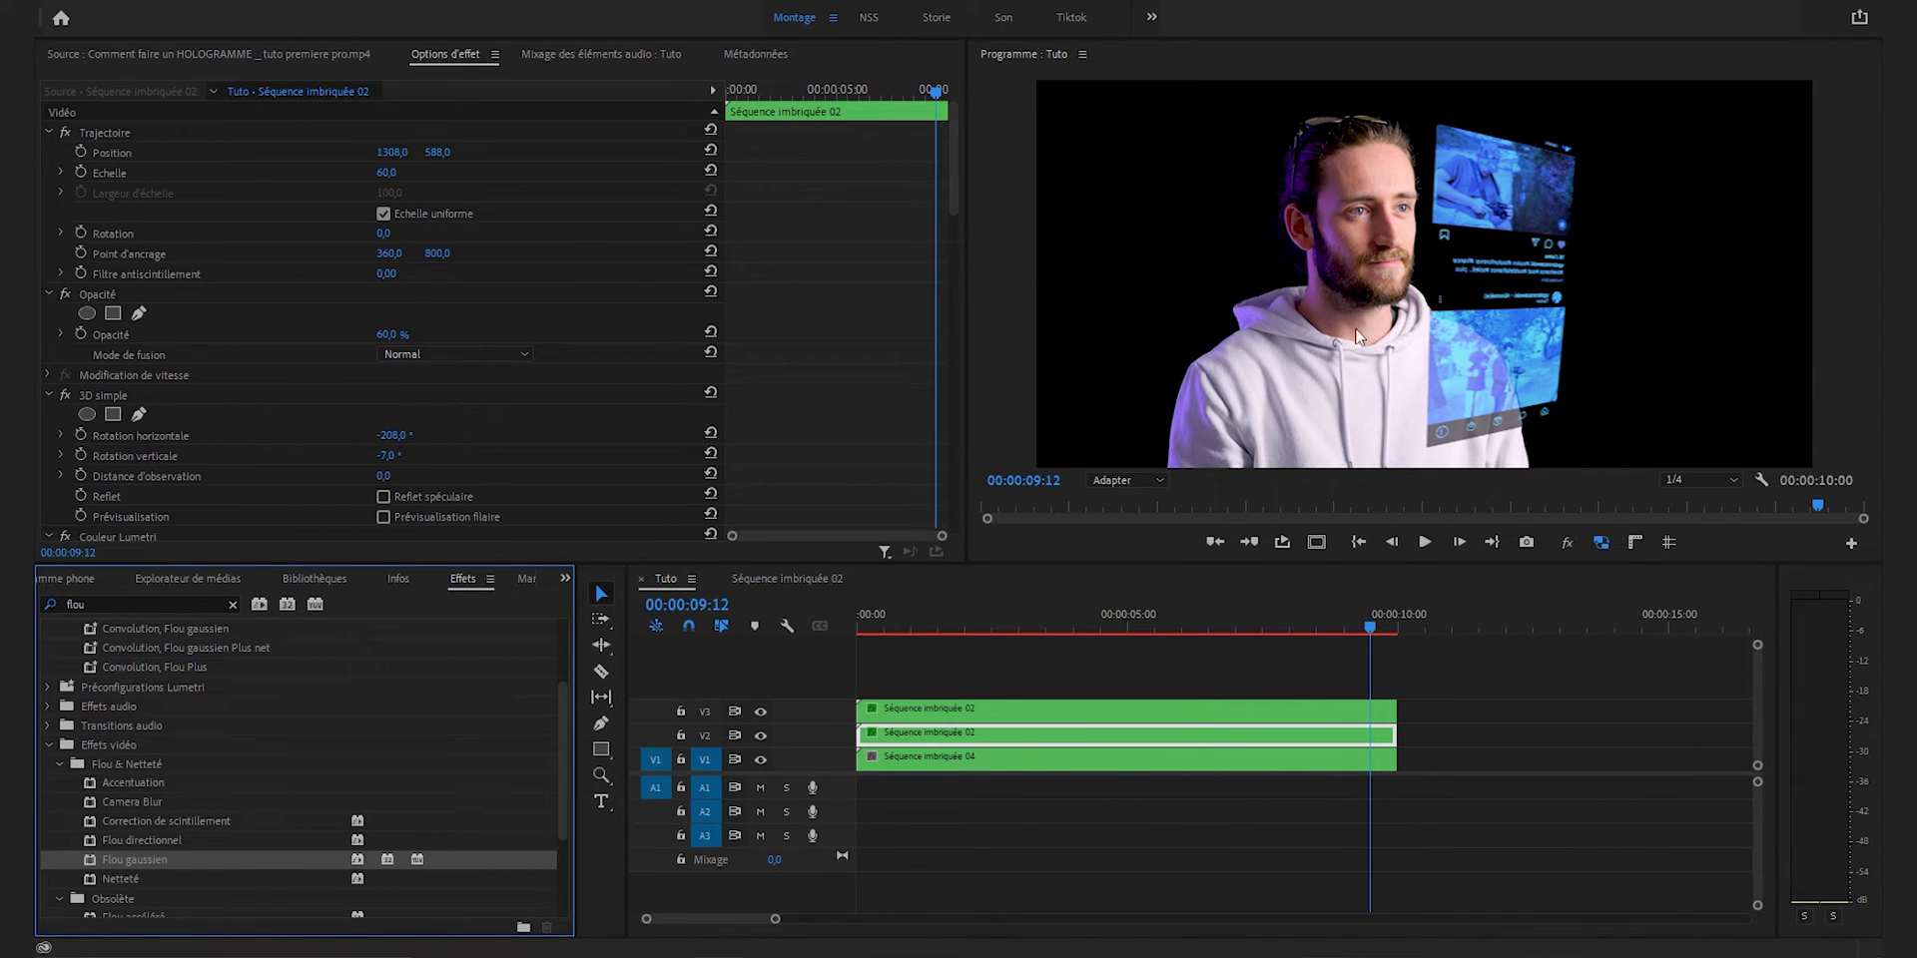
- Set the Flou value of Flou gaussien to 10 and inspect the glow in the enlarged program view
{"action": "left_click_drag", "start_coordinate": [953, 190], "coordinate": [950, 519]}
{"action": "scroll", "coordinate": [852, 517], "scroll_direction": "down", "scroll_amount": 3}
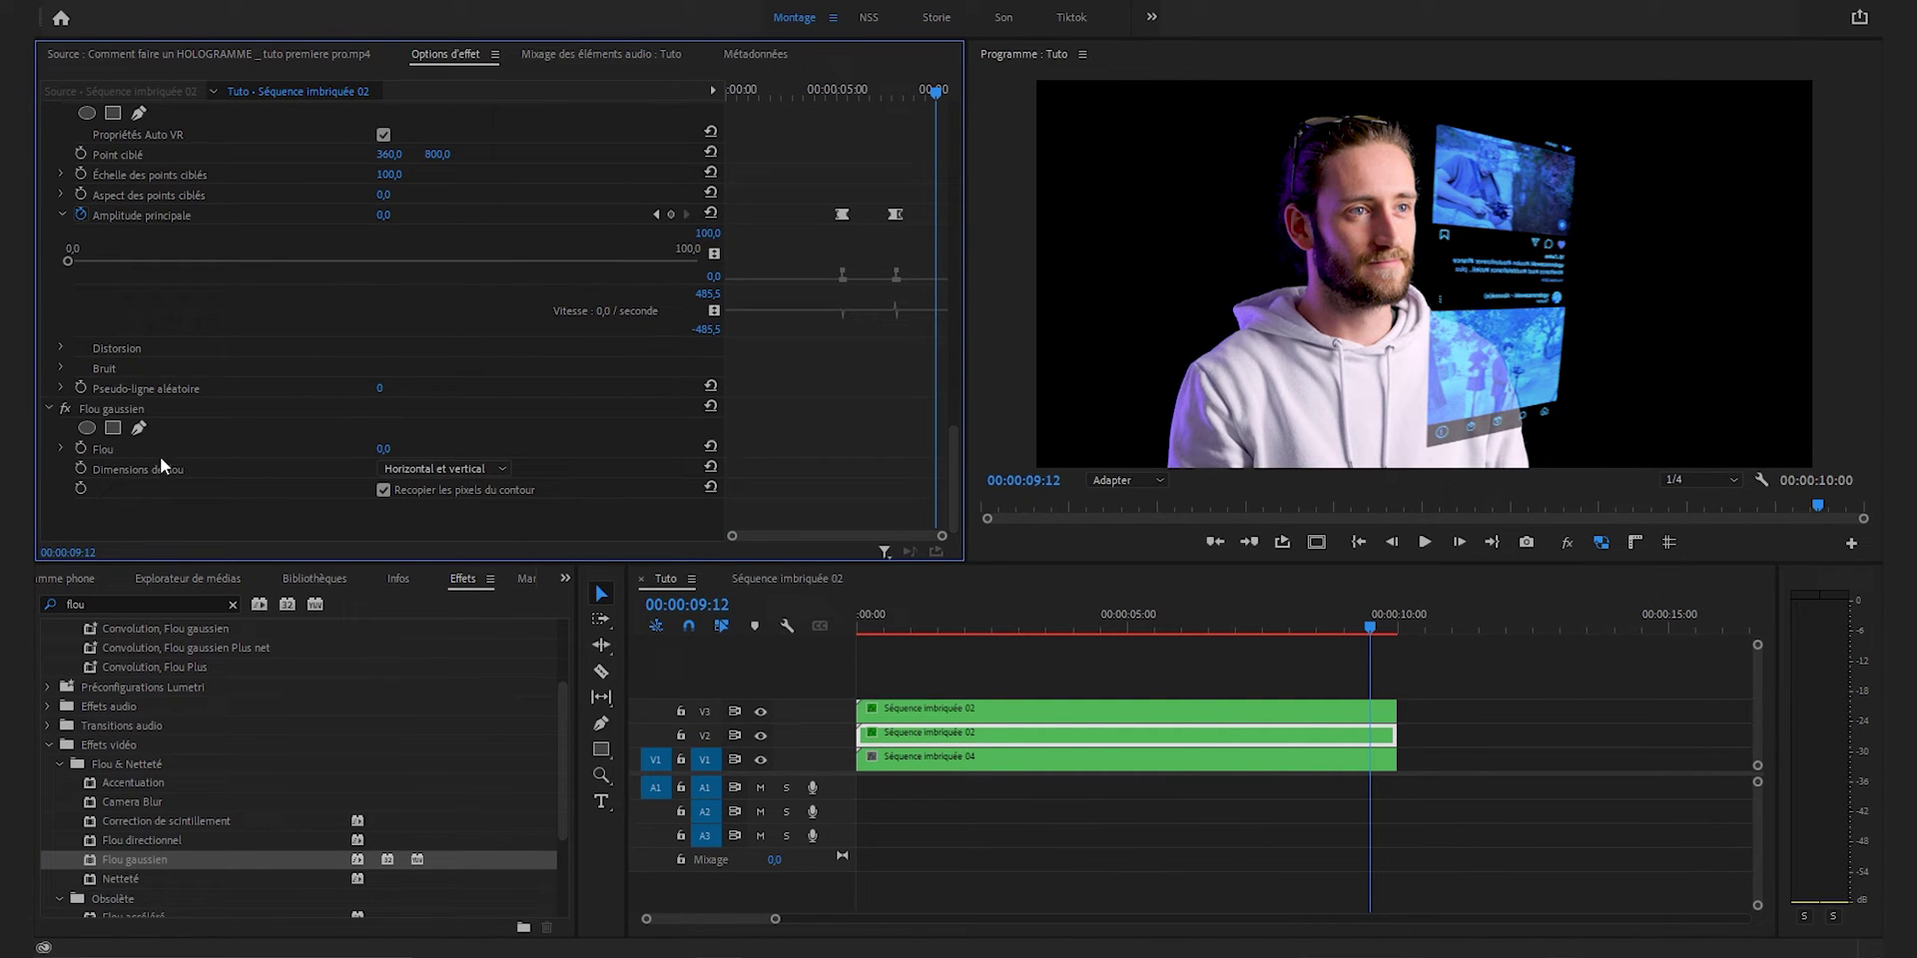
{"action": "left_click", "coordinate": [383, 450]}
{"action": "type", "text": "10"}
{"action": "key", "text": "Return"}
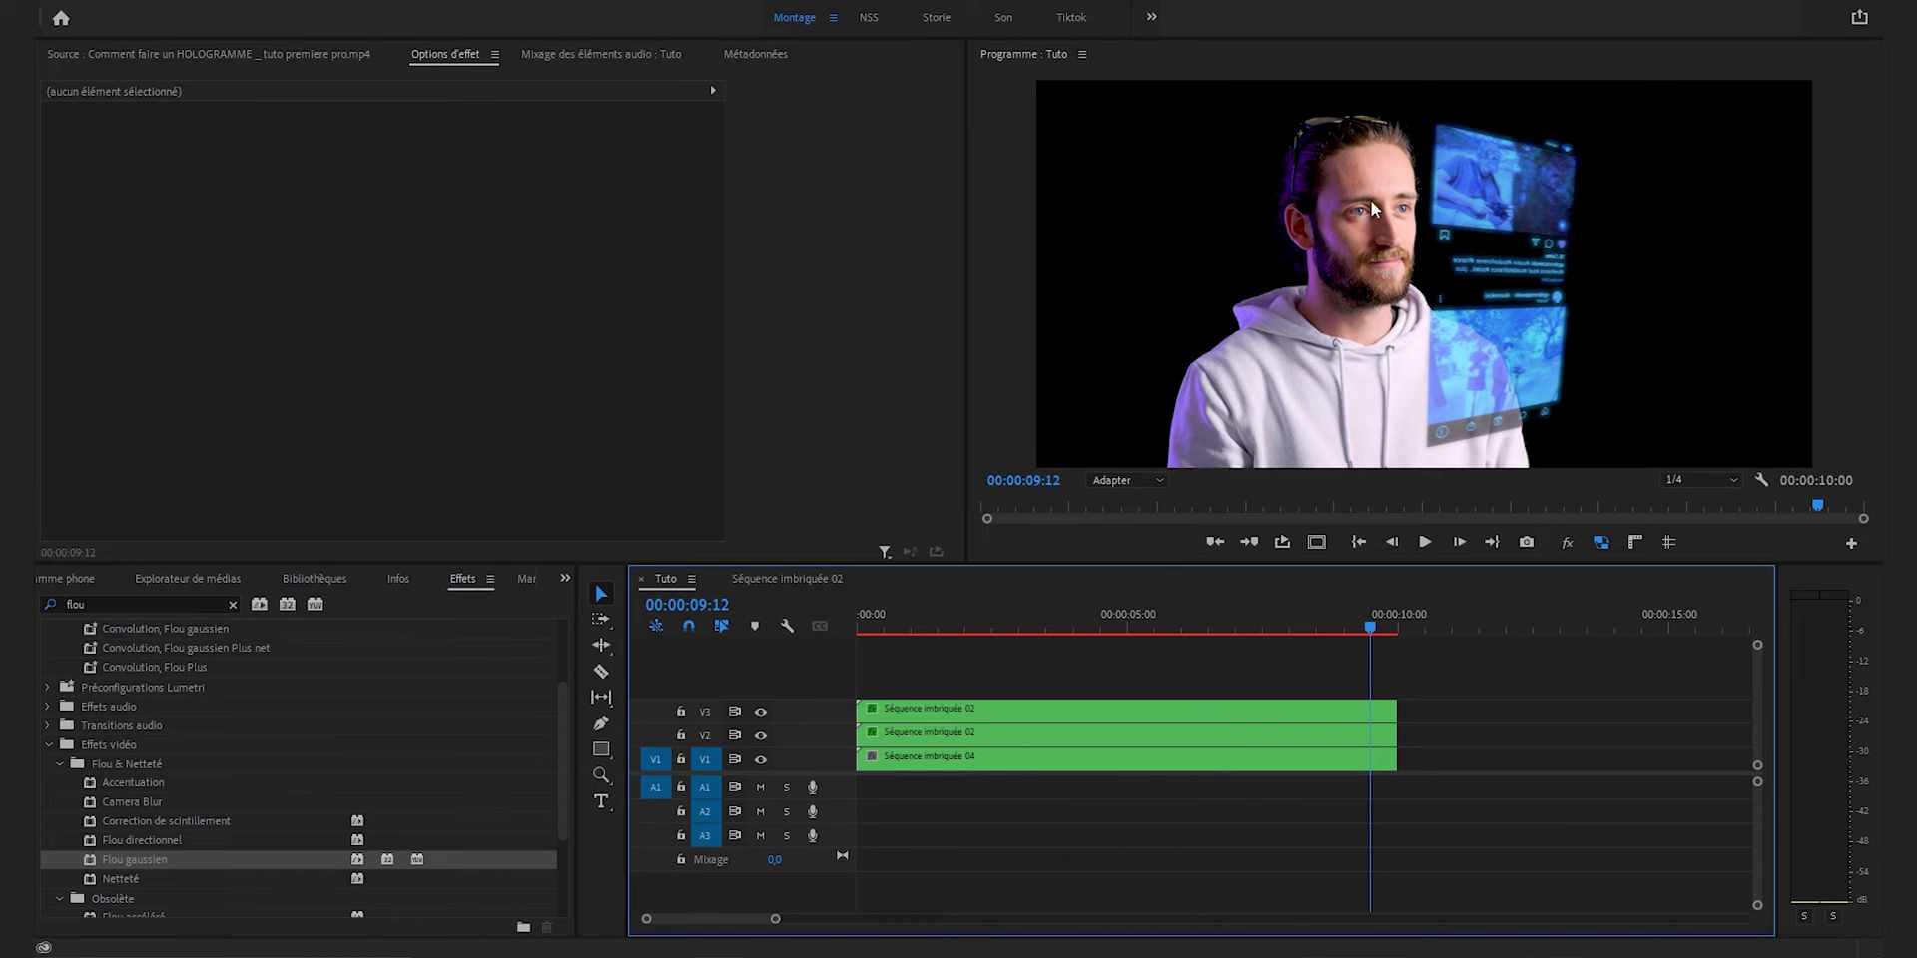
{"action": "key", "text": "grave"}
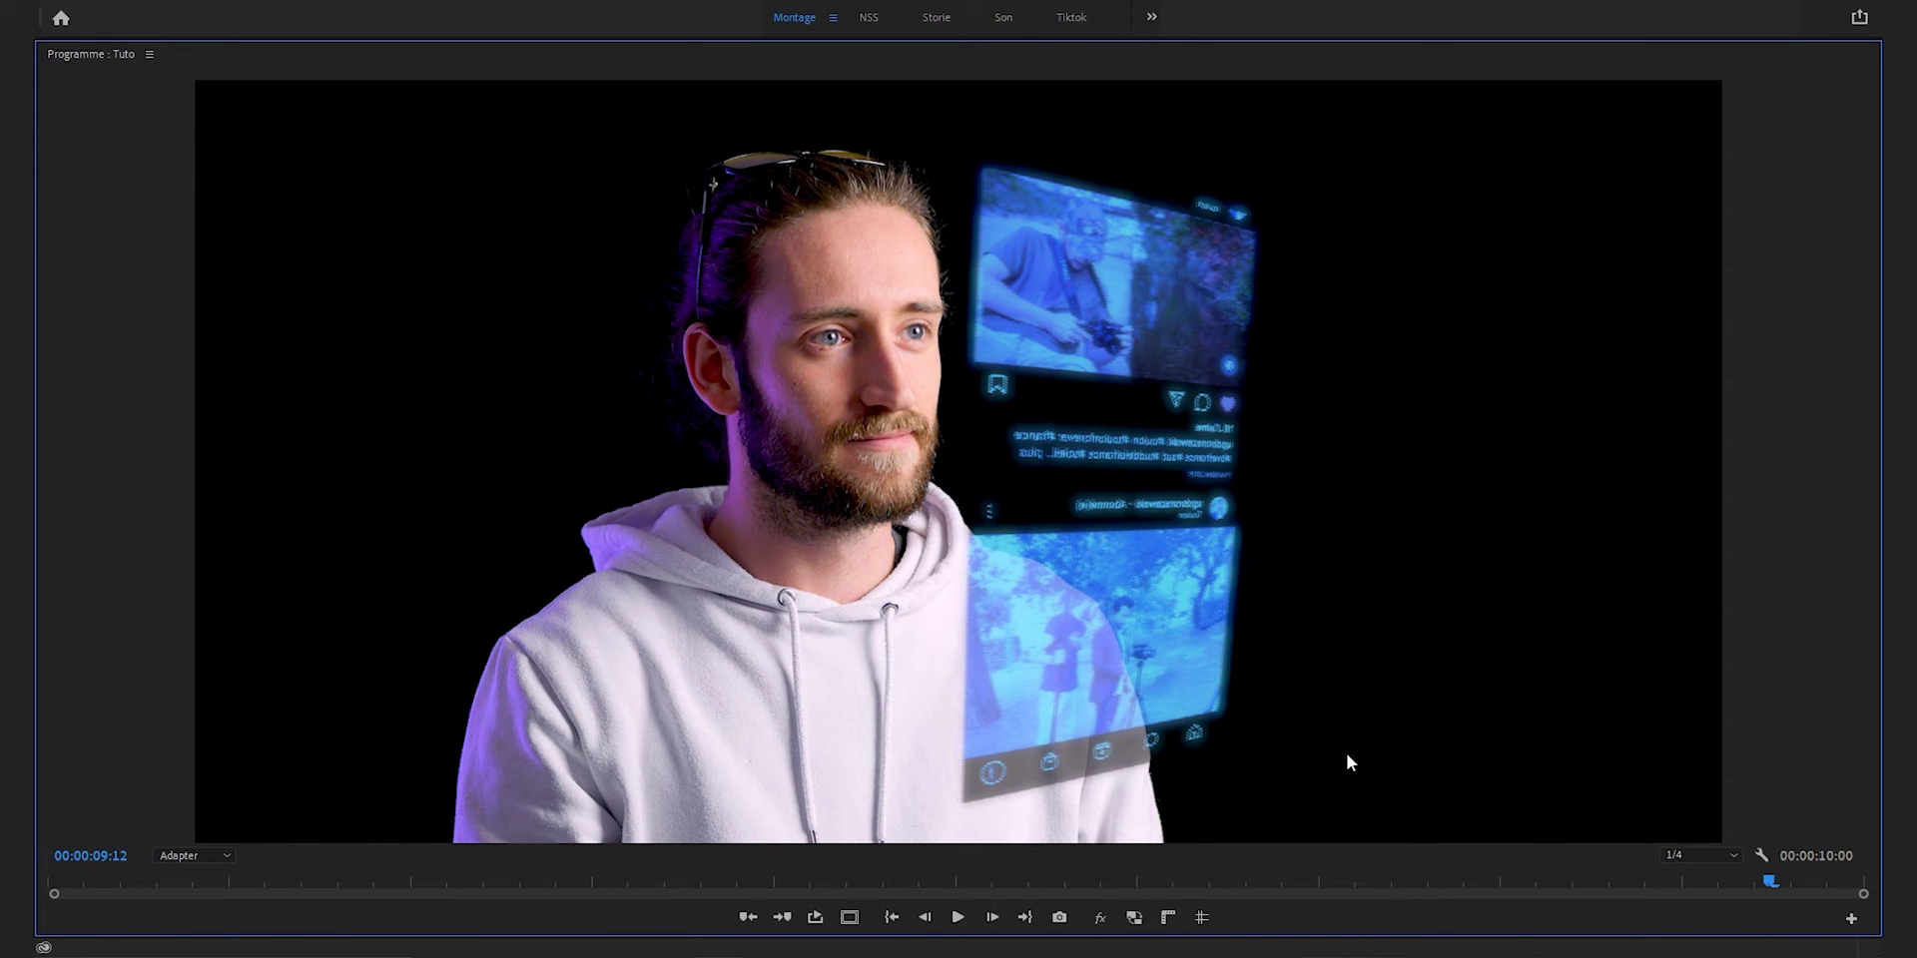
{"action": "key", "text": "grave"}
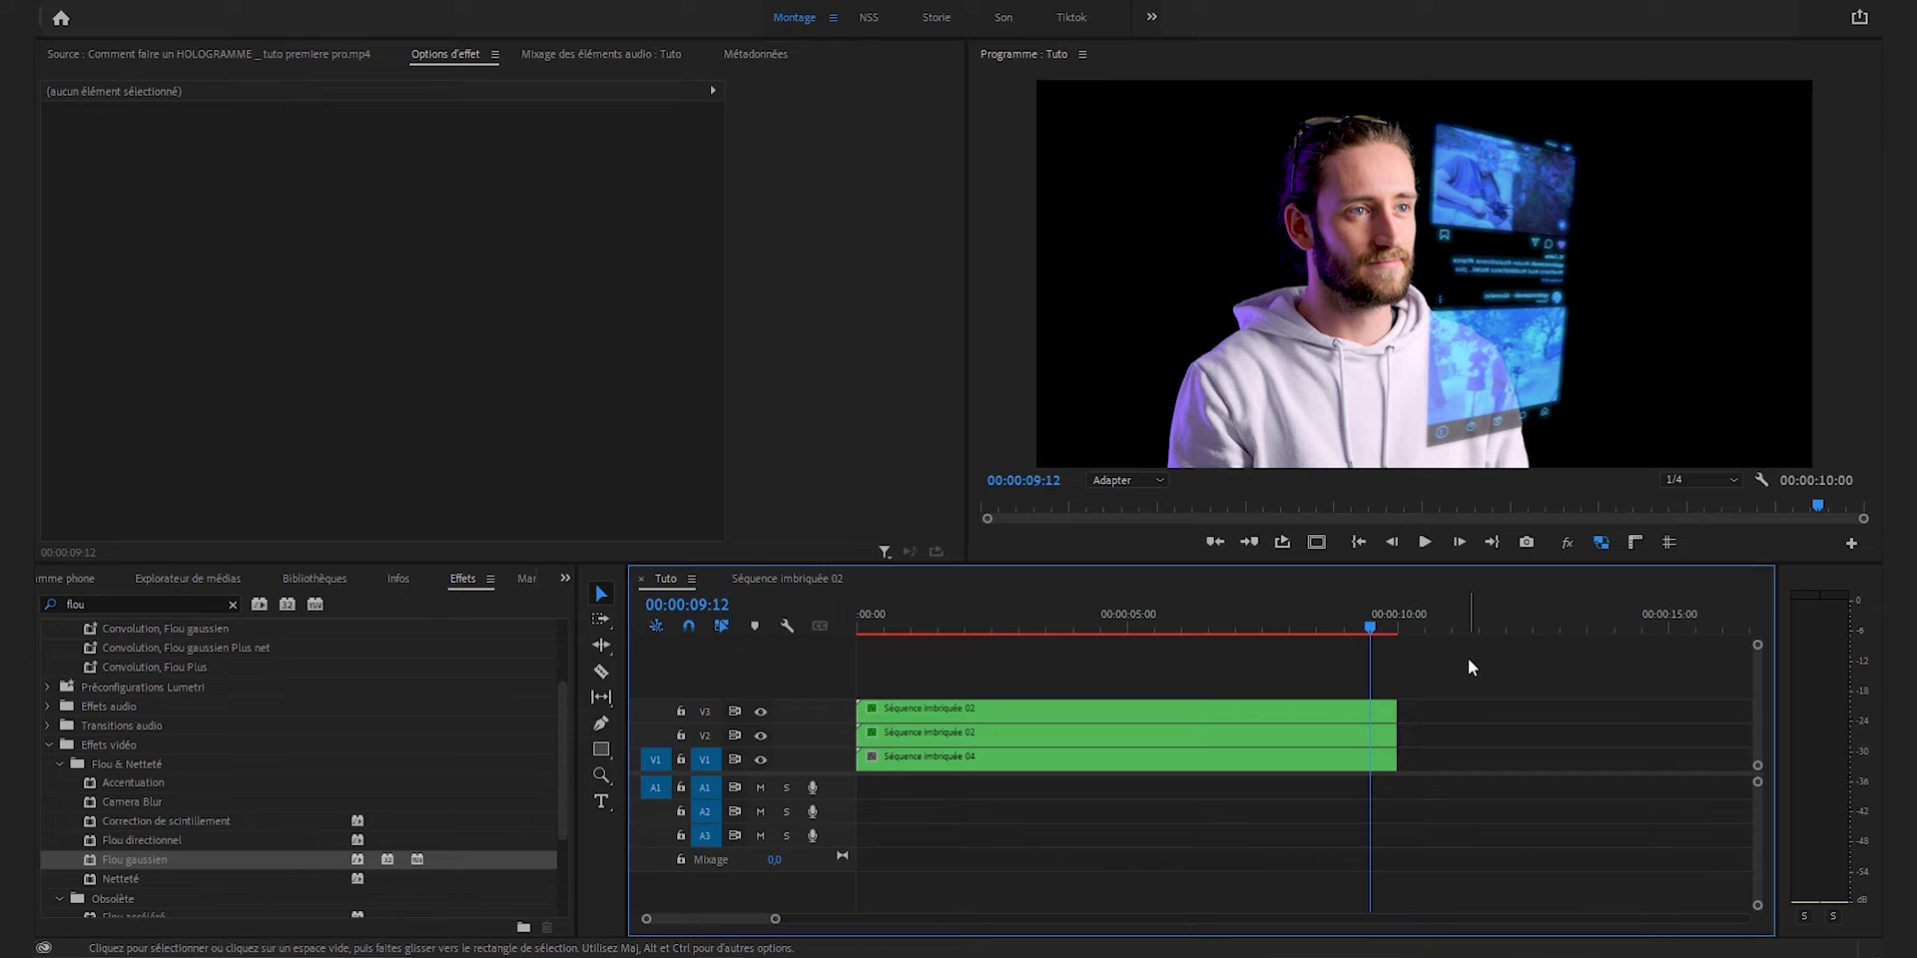
- Nest the two phone clips on V2 and V3 into one sequence named hologramme
{"action": "left_click_drag", "start_coordinate": [1464, 662], "coordinate": [1358, 727]}
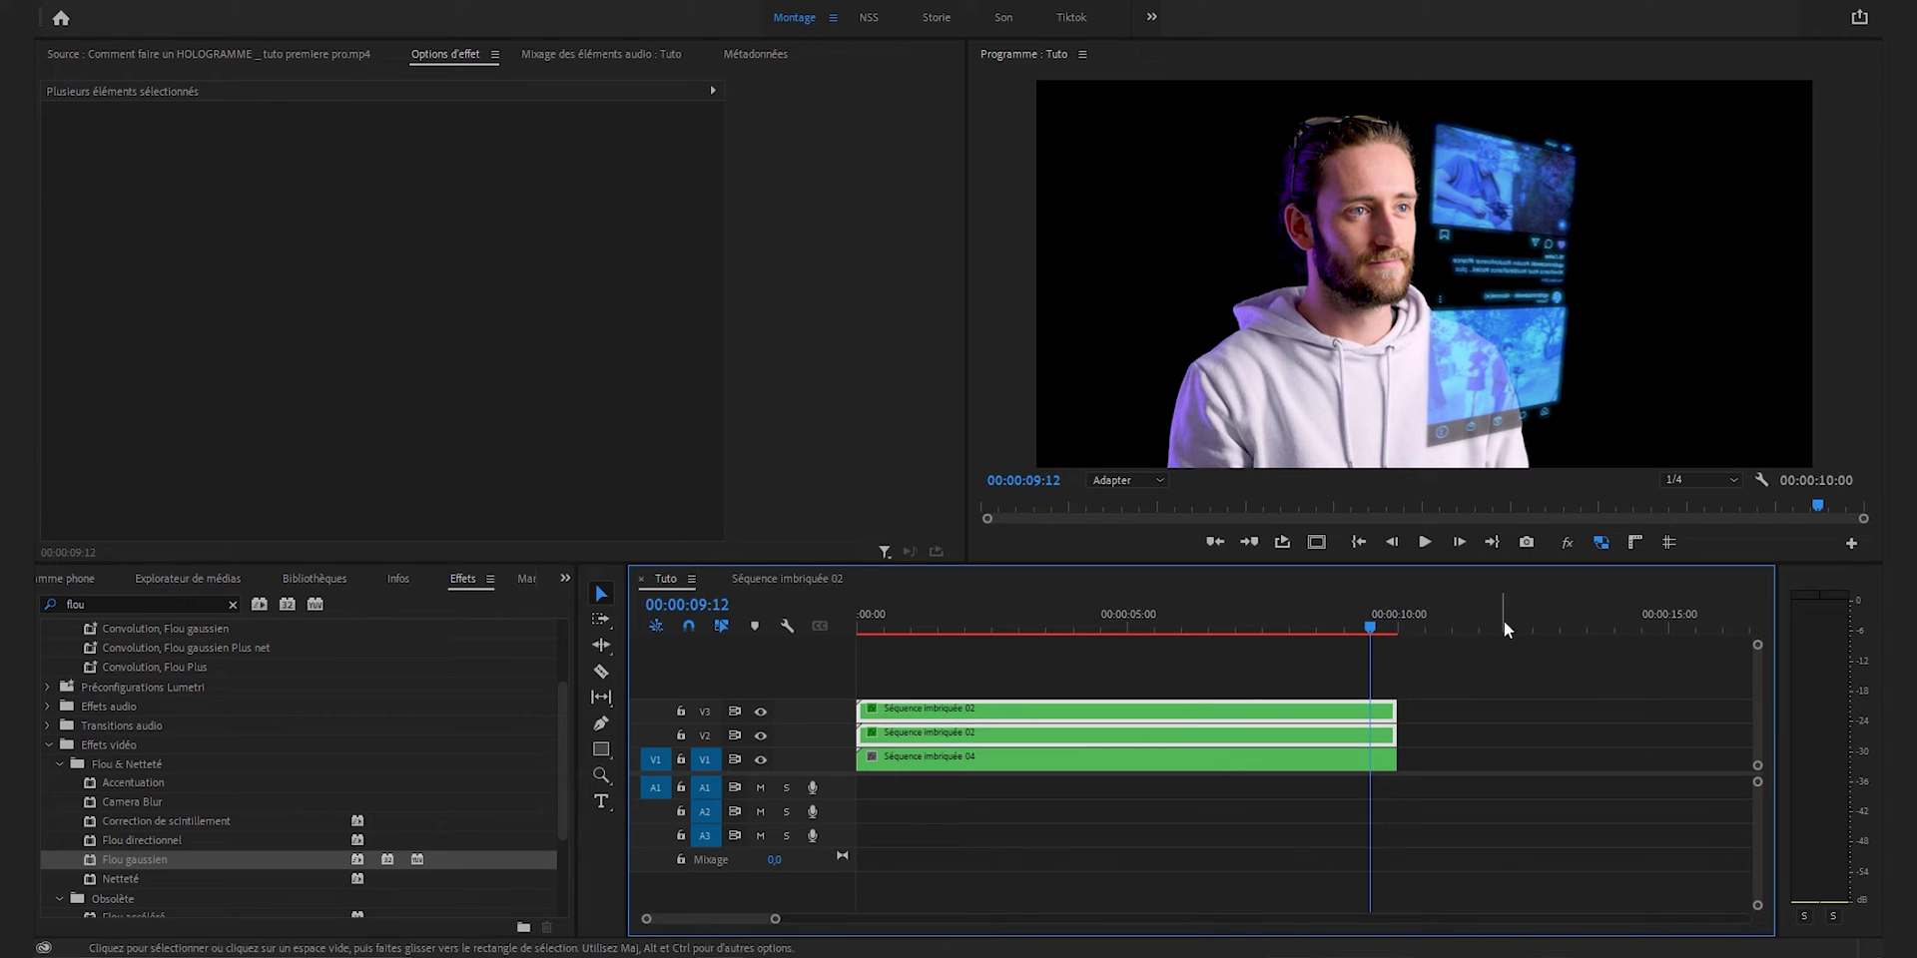
{"action": "left_click_drag", "start_coordinate": [1444, 663], "coordinate": [1366, 751]}
{"action": "right_click", "coordinate": [1338, 735]}
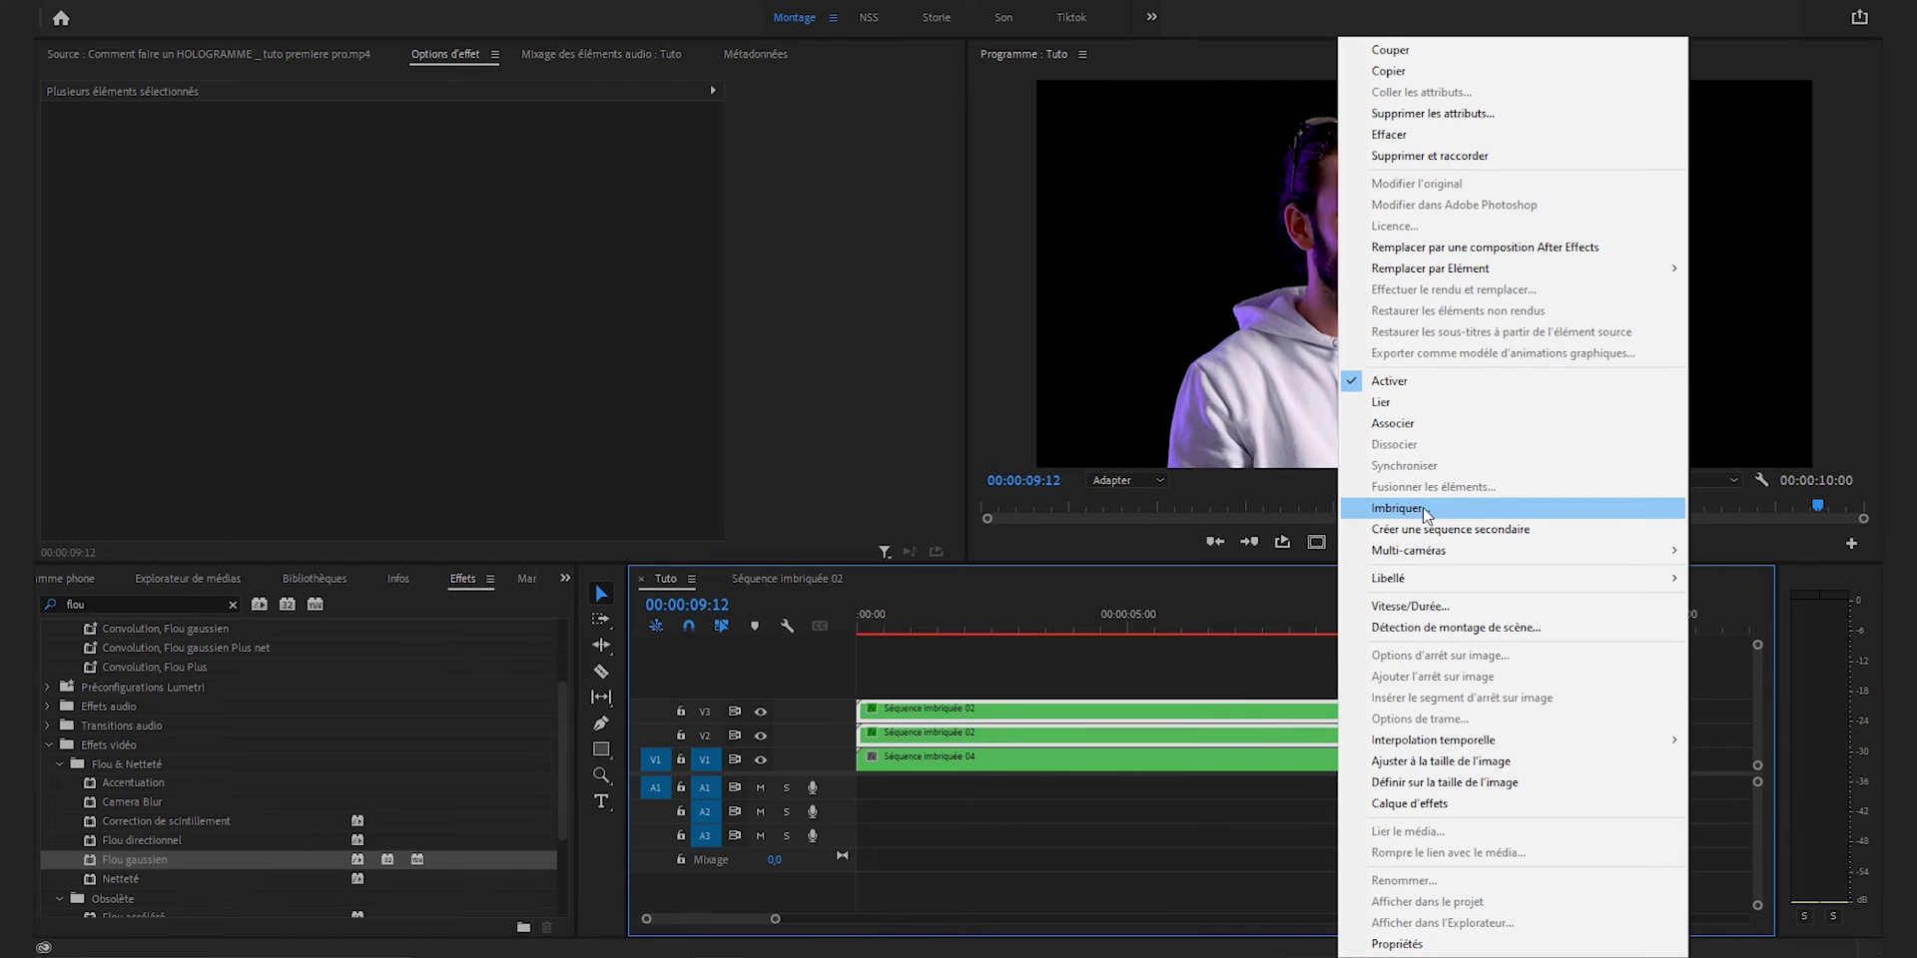
{"action": "left_click", "coordinate": [1423, 507]}
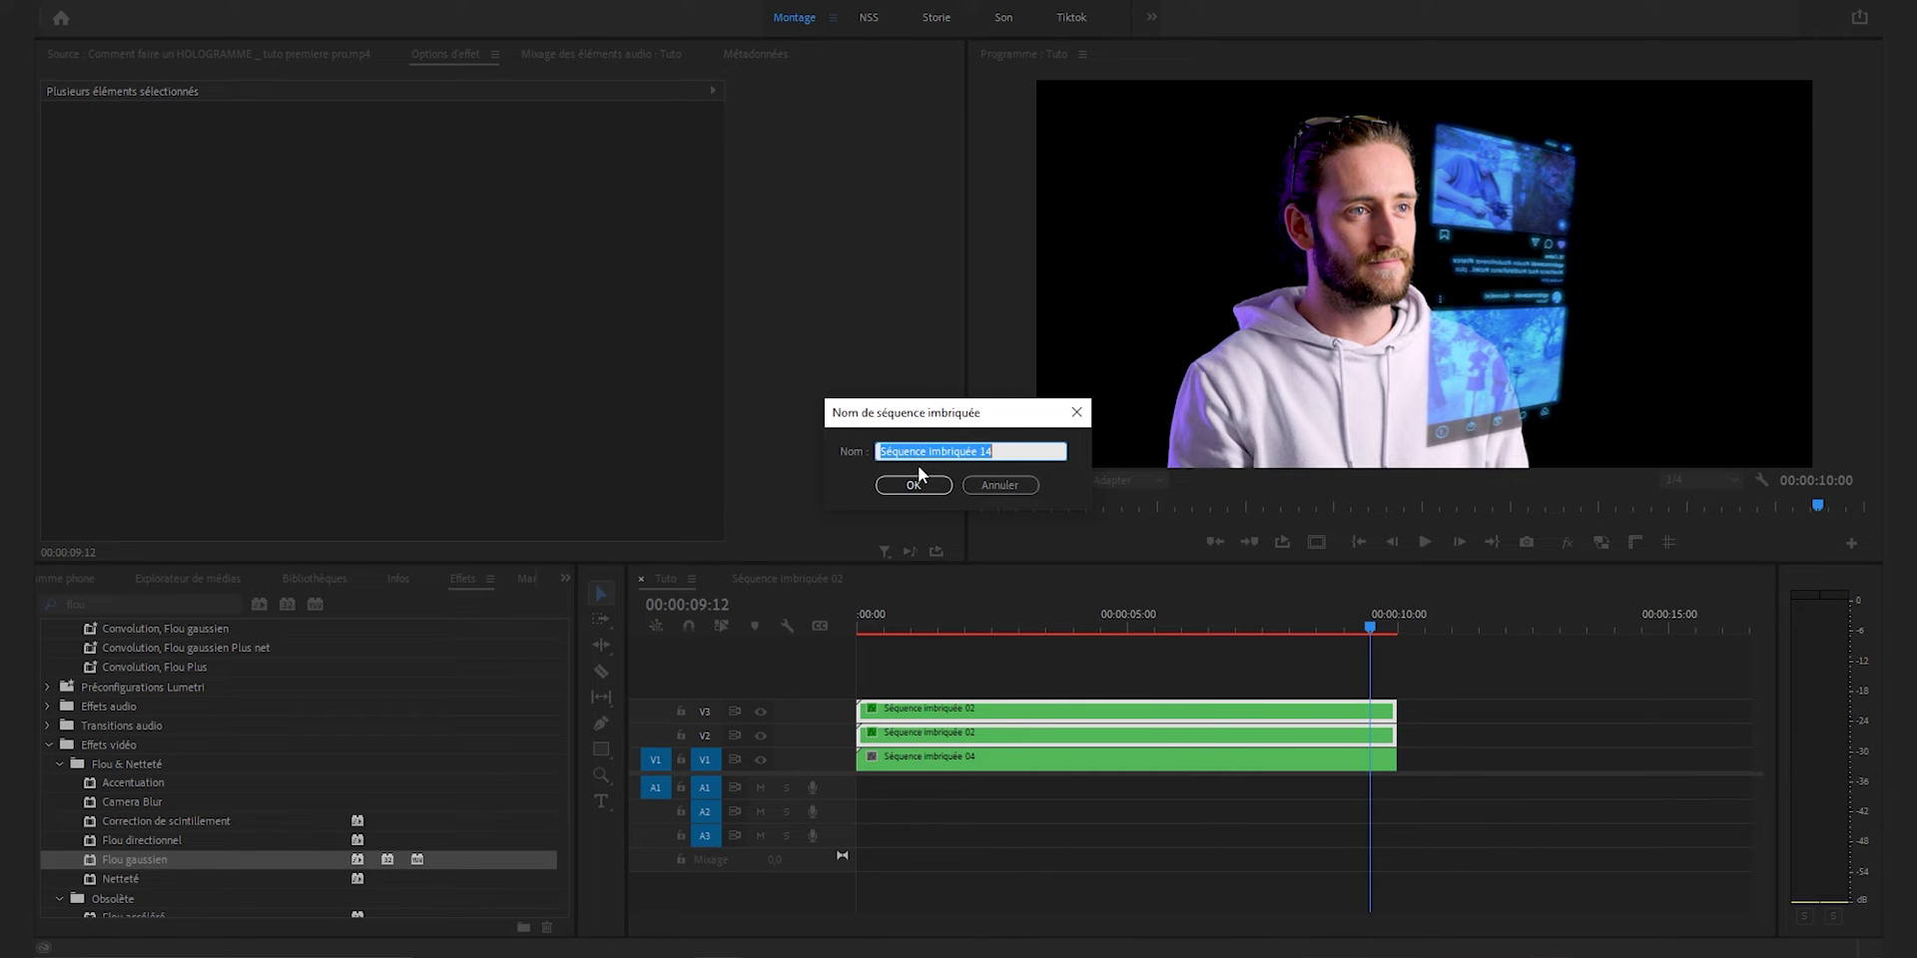
{"action": "left_click", "coordinate": [914, 485]}
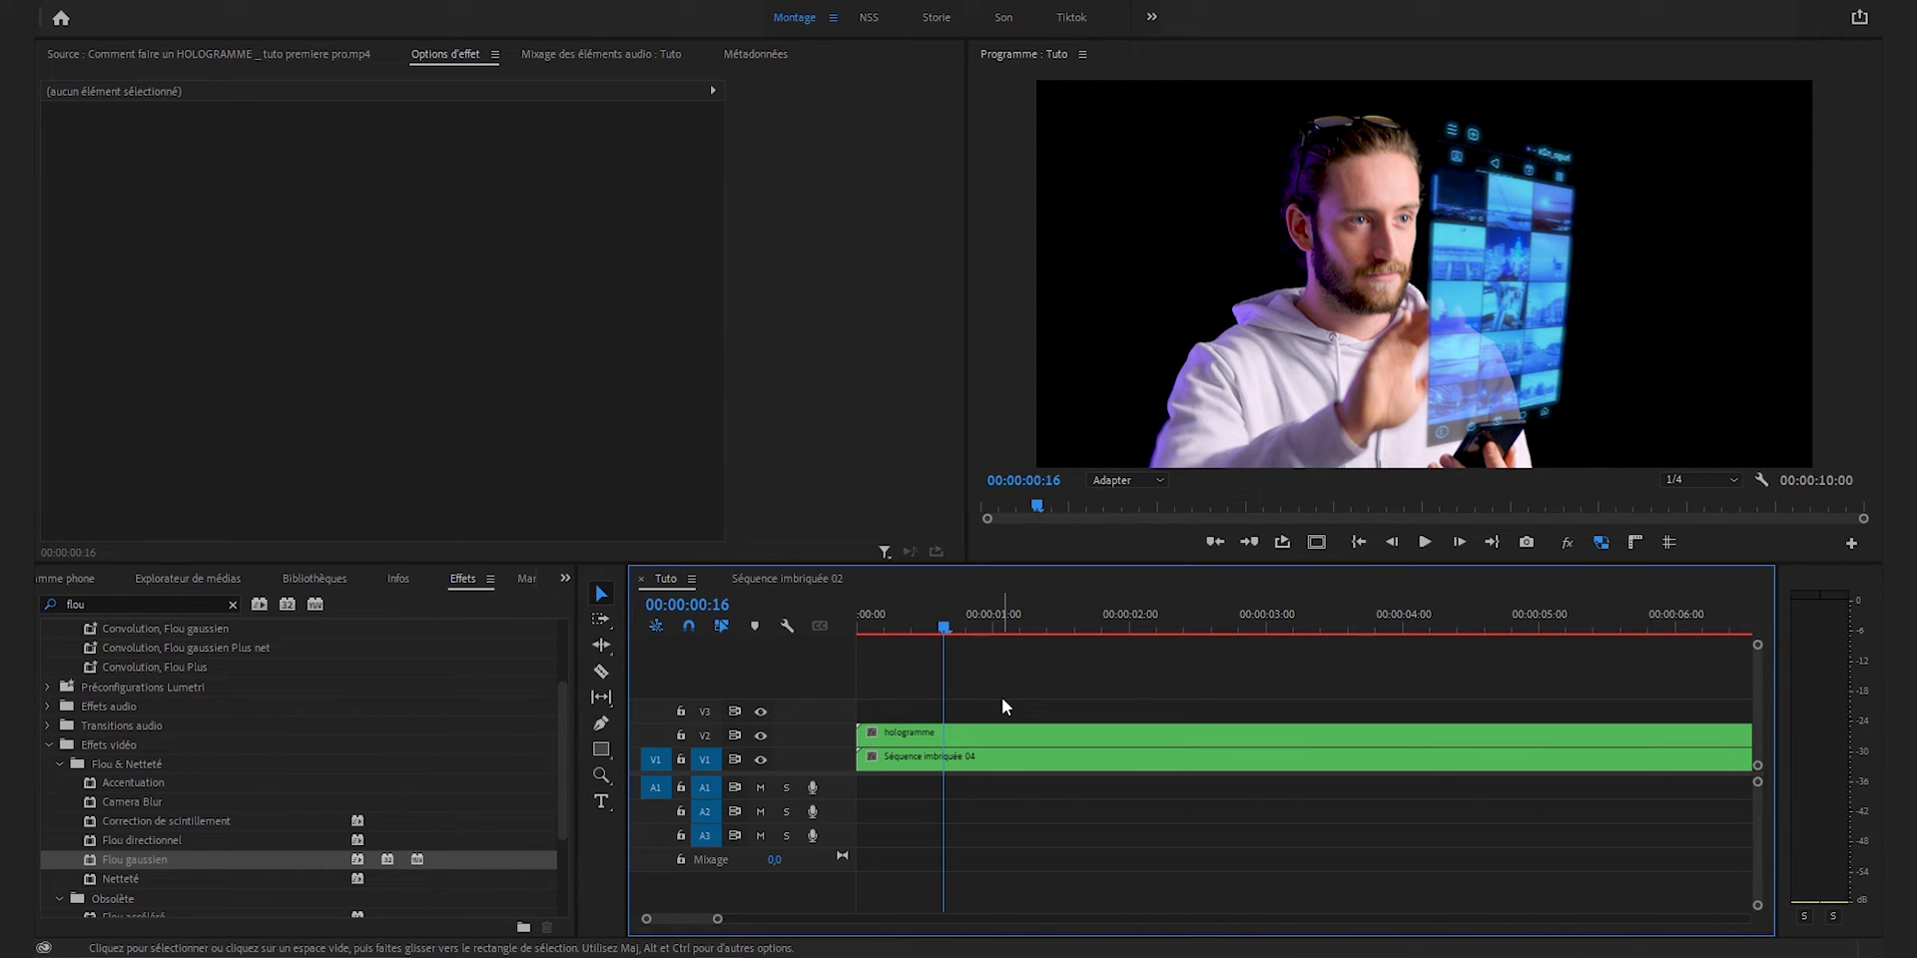
- Add timeline markers at 00:00:00:11 and 00:00:00:17 for the start and end of the hologram's appearance
{"action": "key", "text": "shift+Left"}
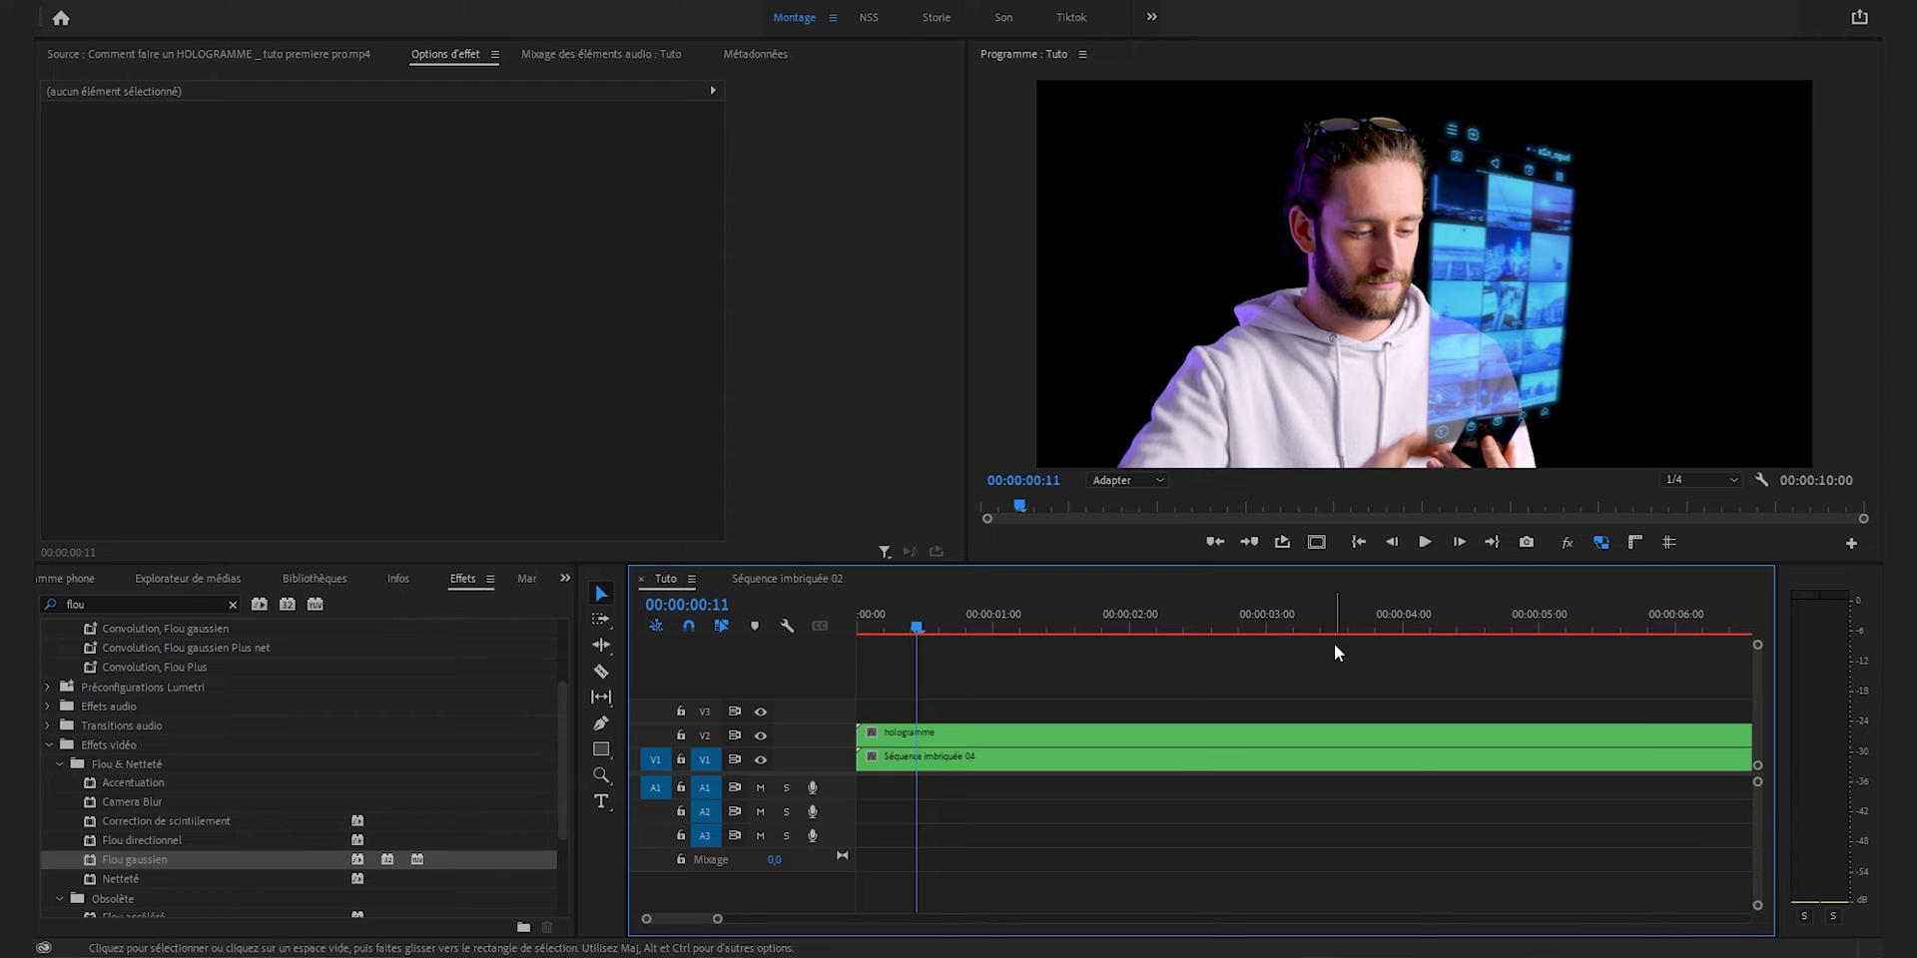
{"action": "left_click", "coordinate": [1118, 734]}
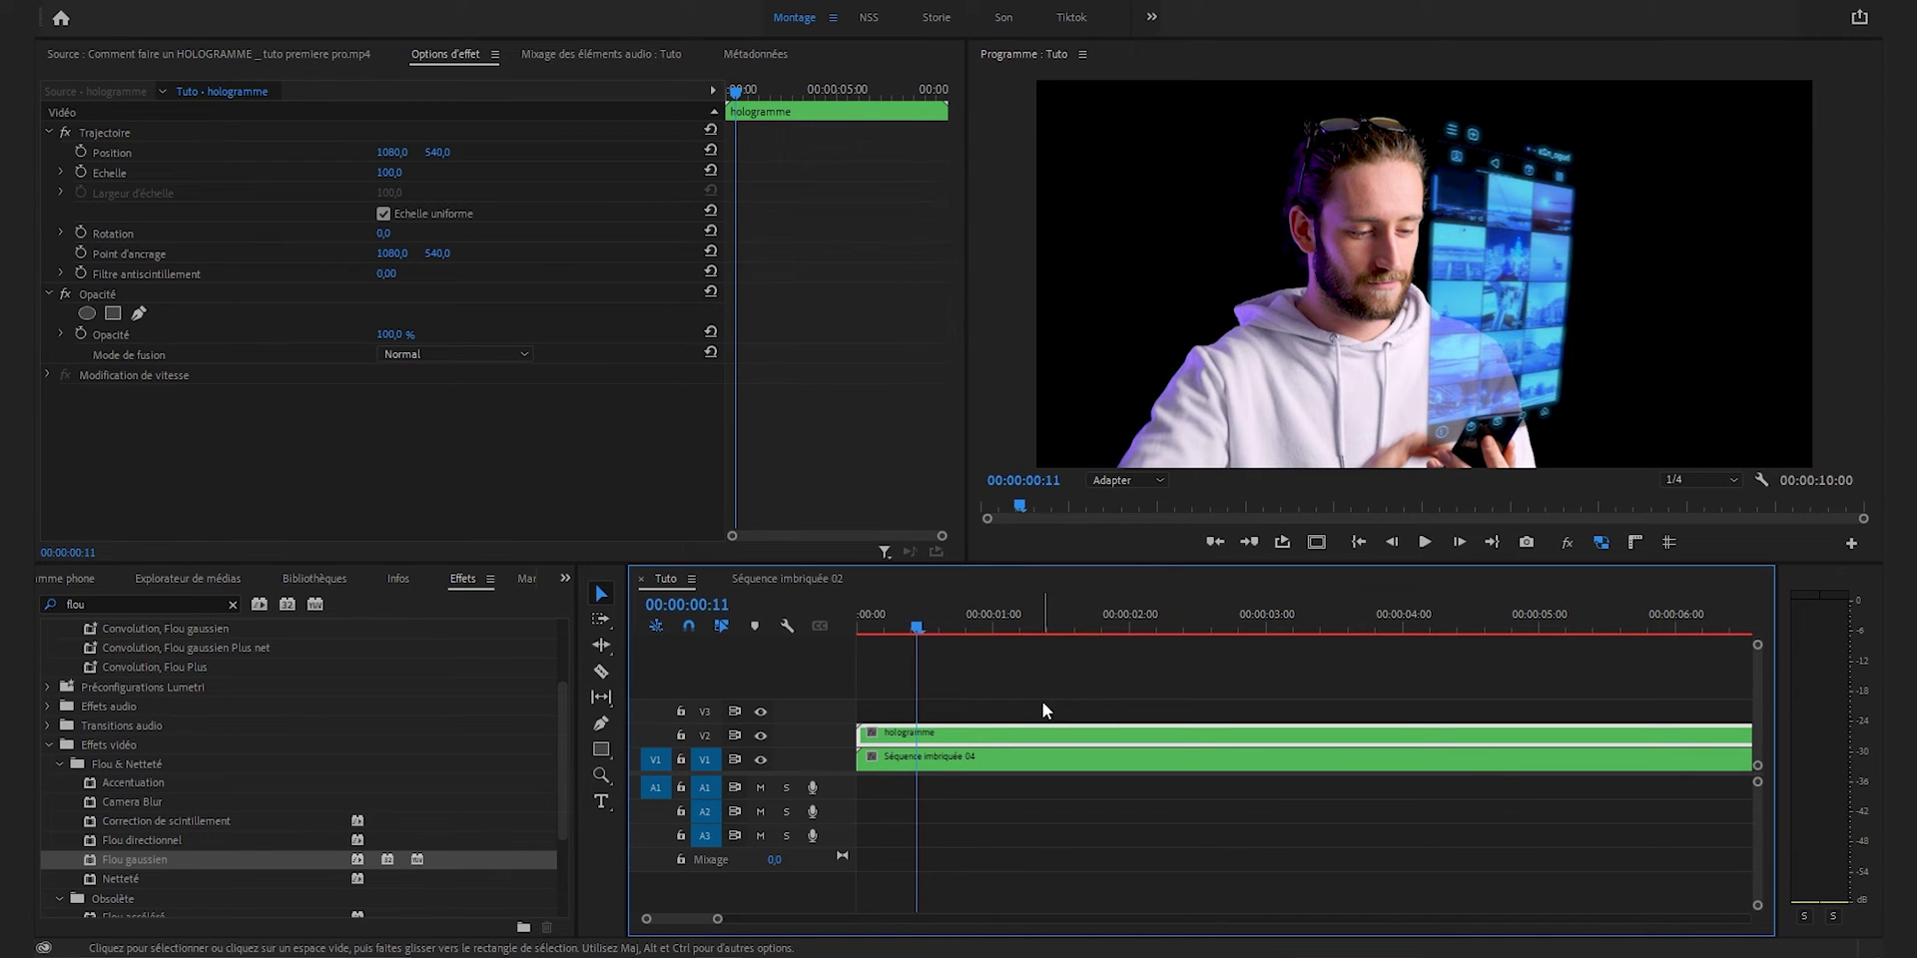
{"action": "left_click", "coordinate": [1188, 679]}
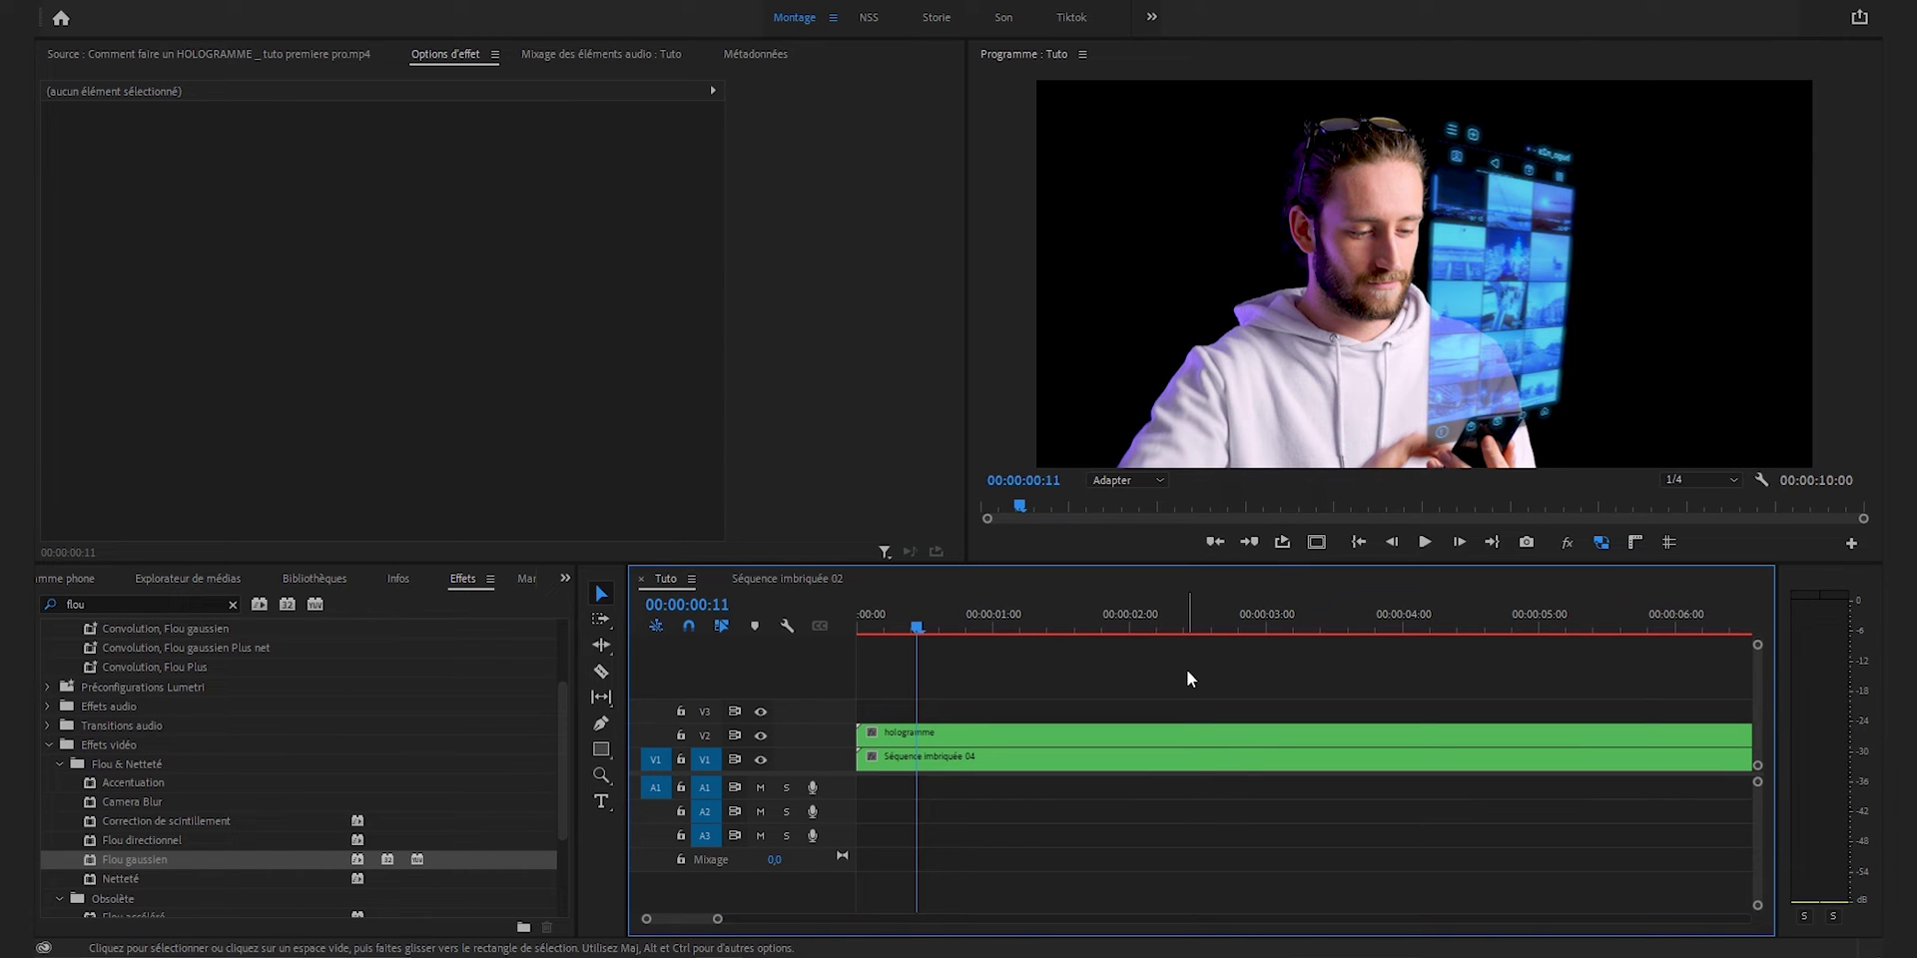
{"action": "key", "text": "m"}
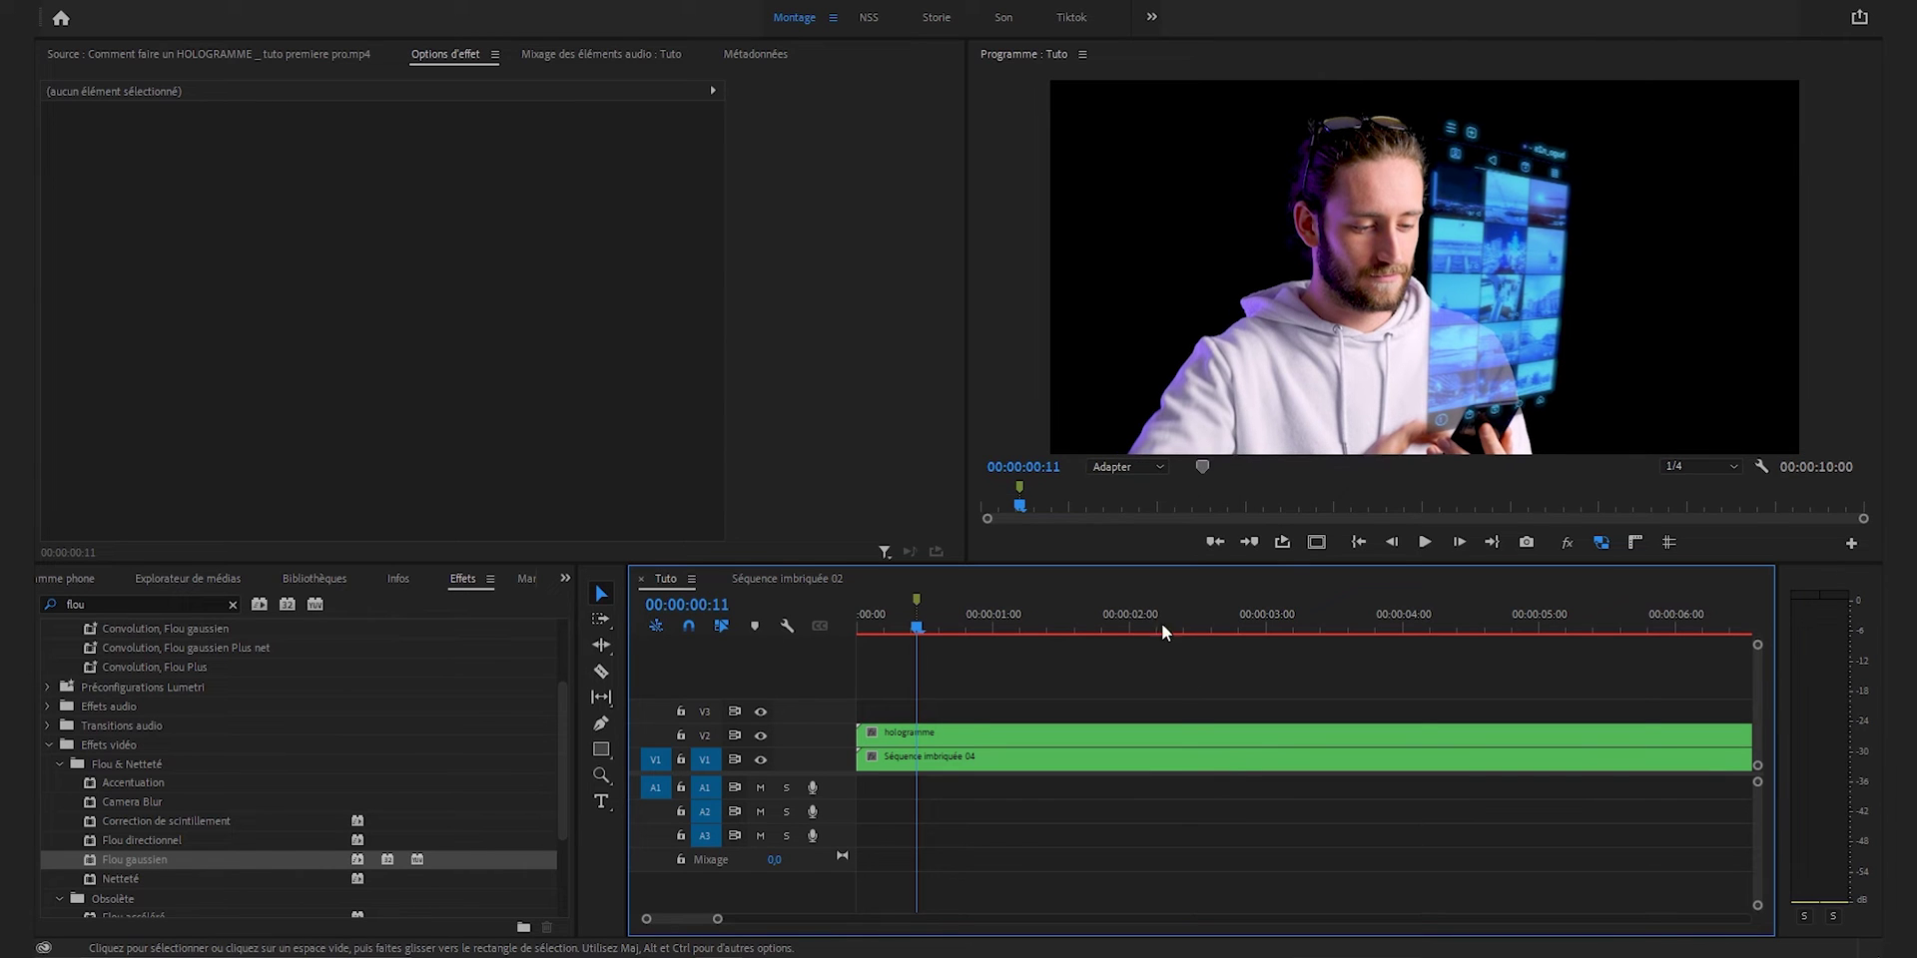
{"action": "left_click", "coordinate": [990, 735]}
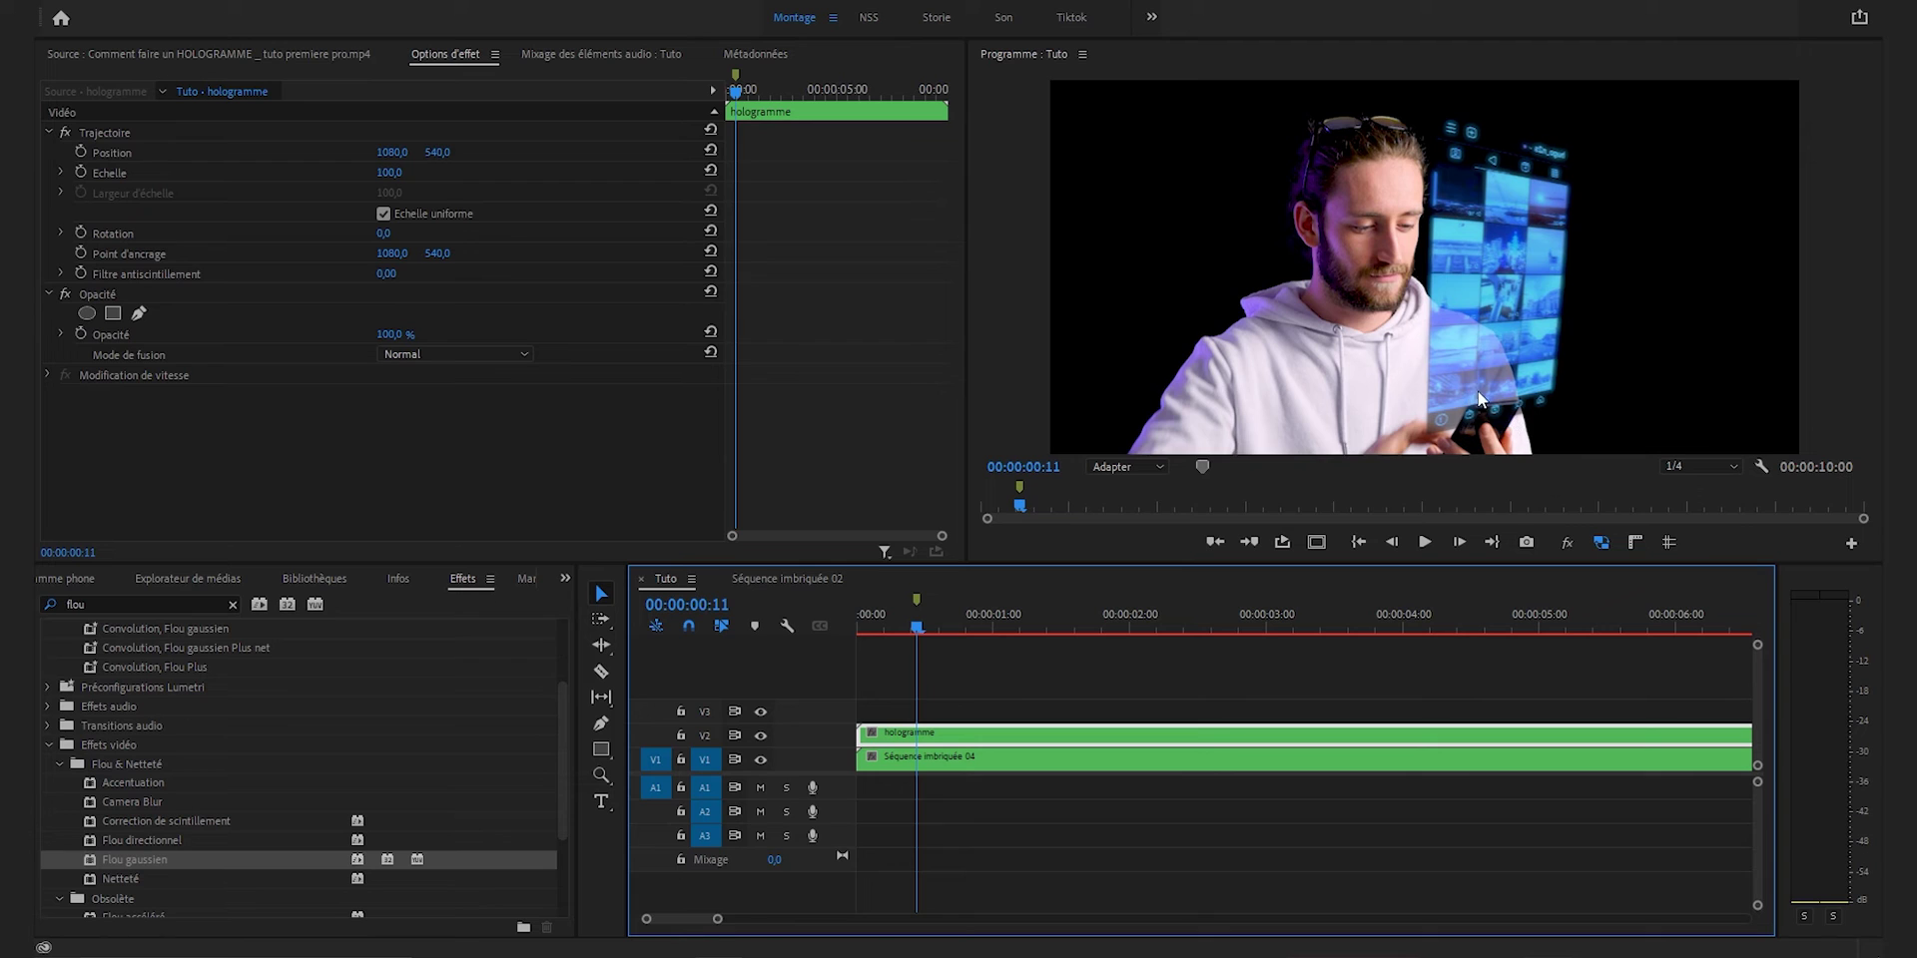
{"action": "left_click", "coordinate": [1028, 687]}
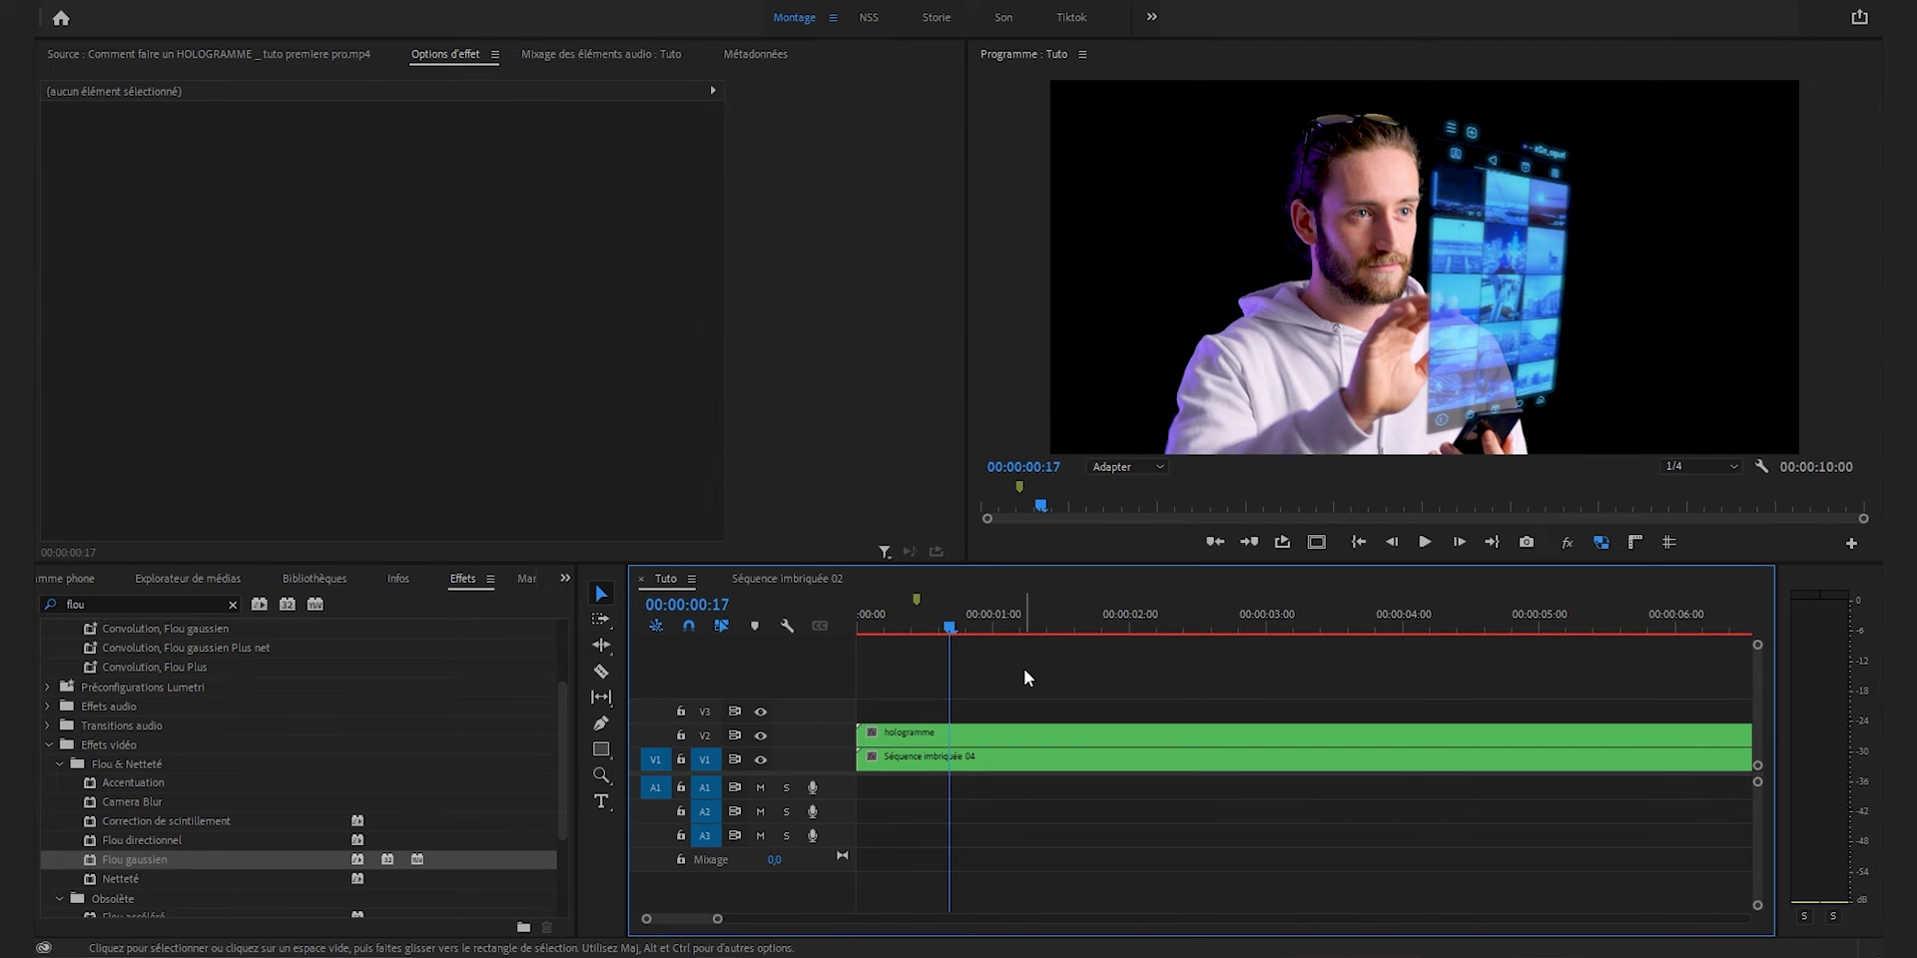
{"action": "key", "text": "m"}
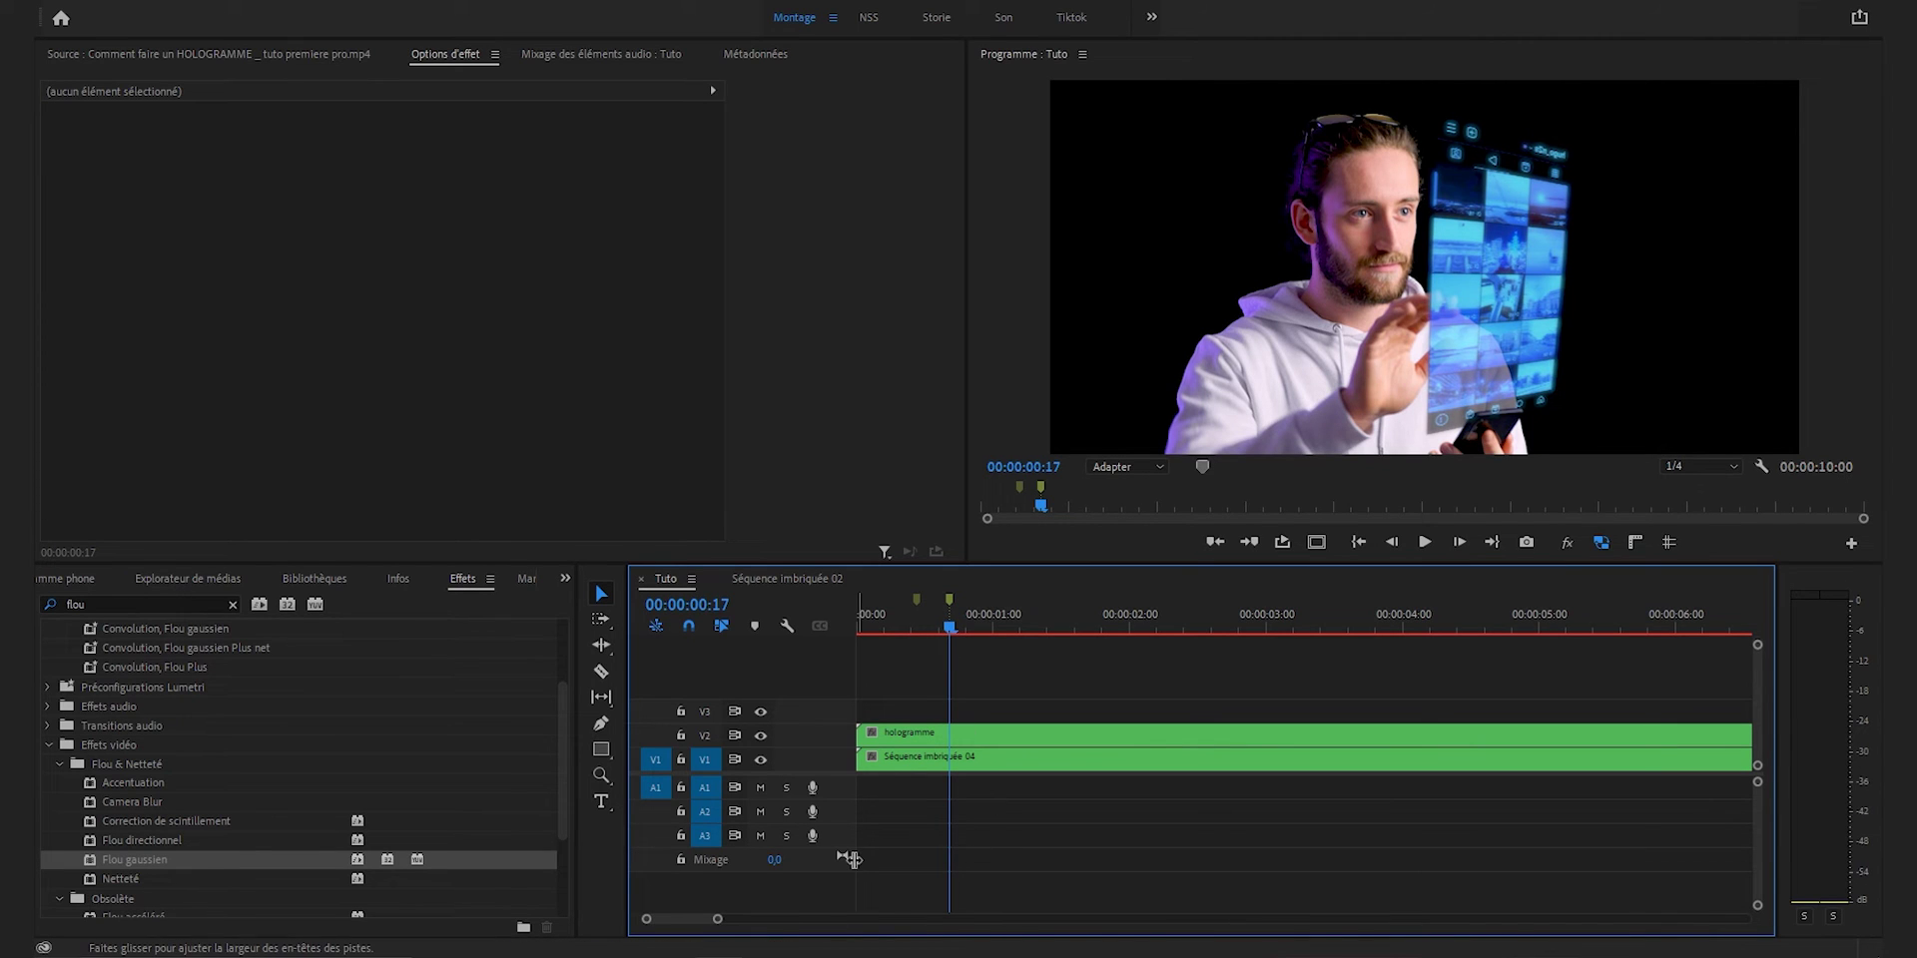
- Trim the start of the hologramme clip to the marker at 00:00:00:11
{"action": "left_click_drag", "start_coordinate": [715, 918], "coordinate": [685, 919]}
{"action": "left_click", "coordinate": [1132, 627]}
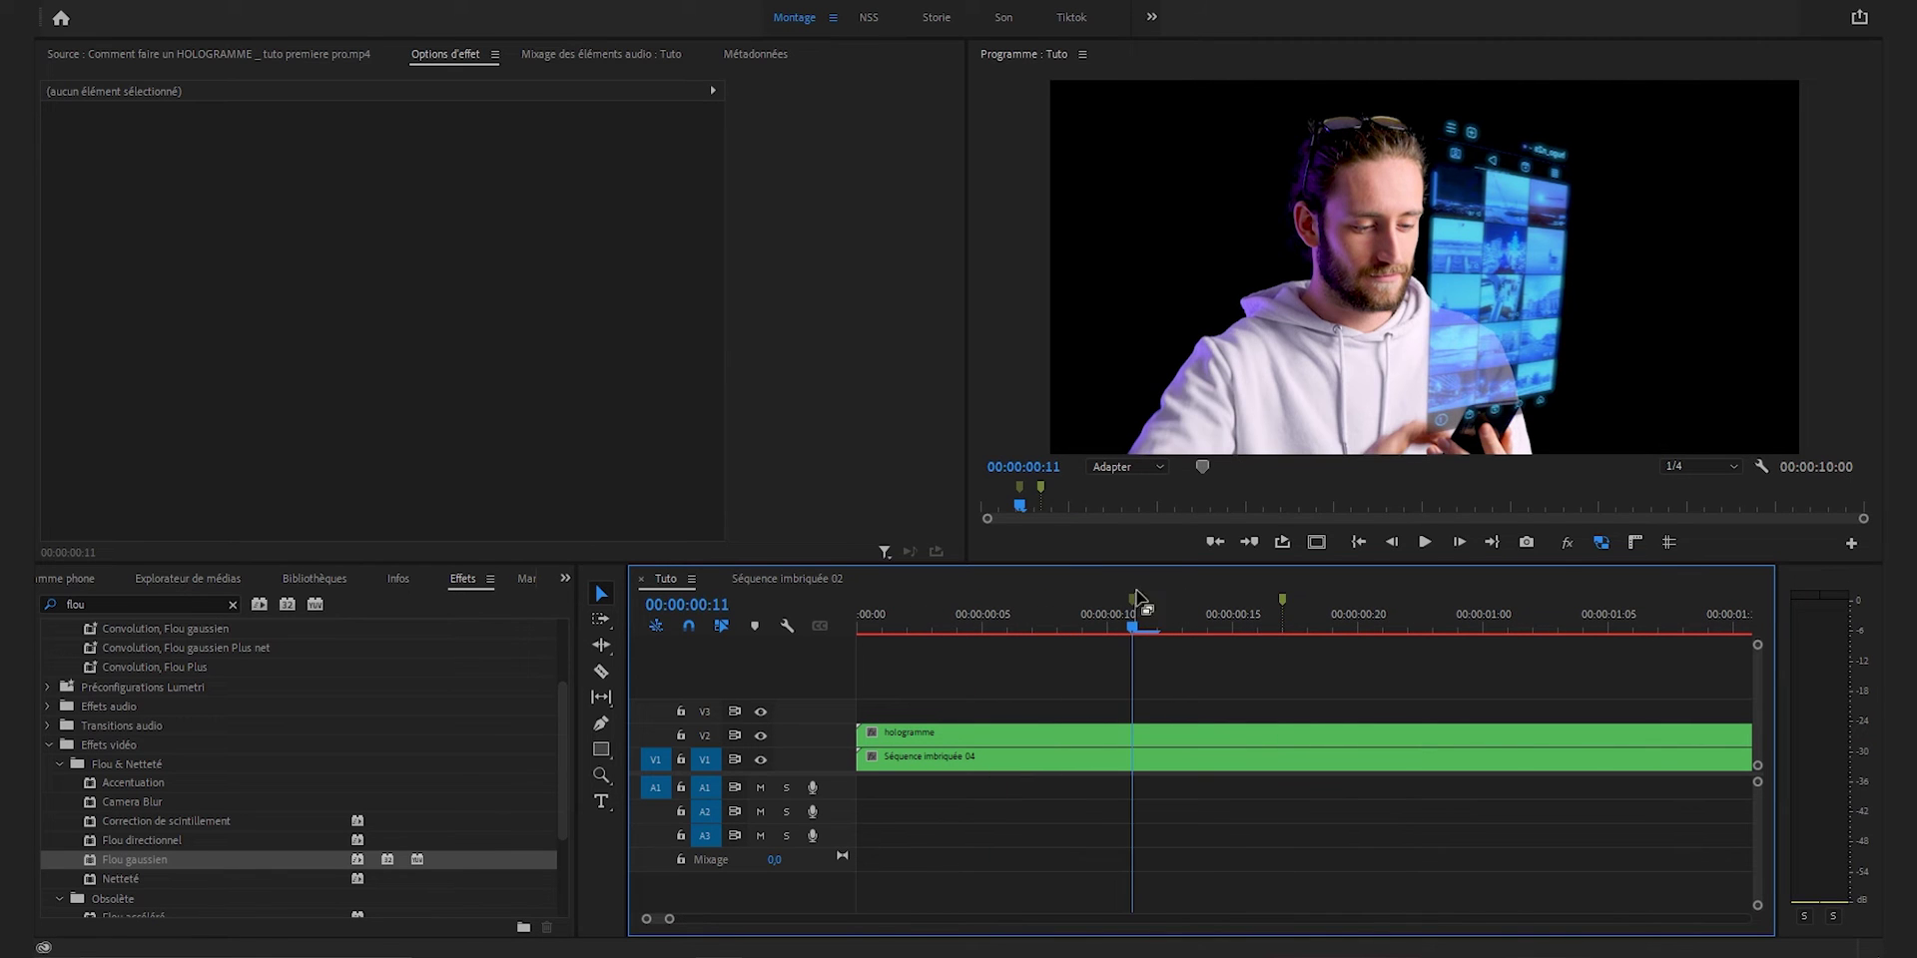
{"action": "left_click_drag", "start_coordinate": [858, 735], "coordinate": [1135, 747]}
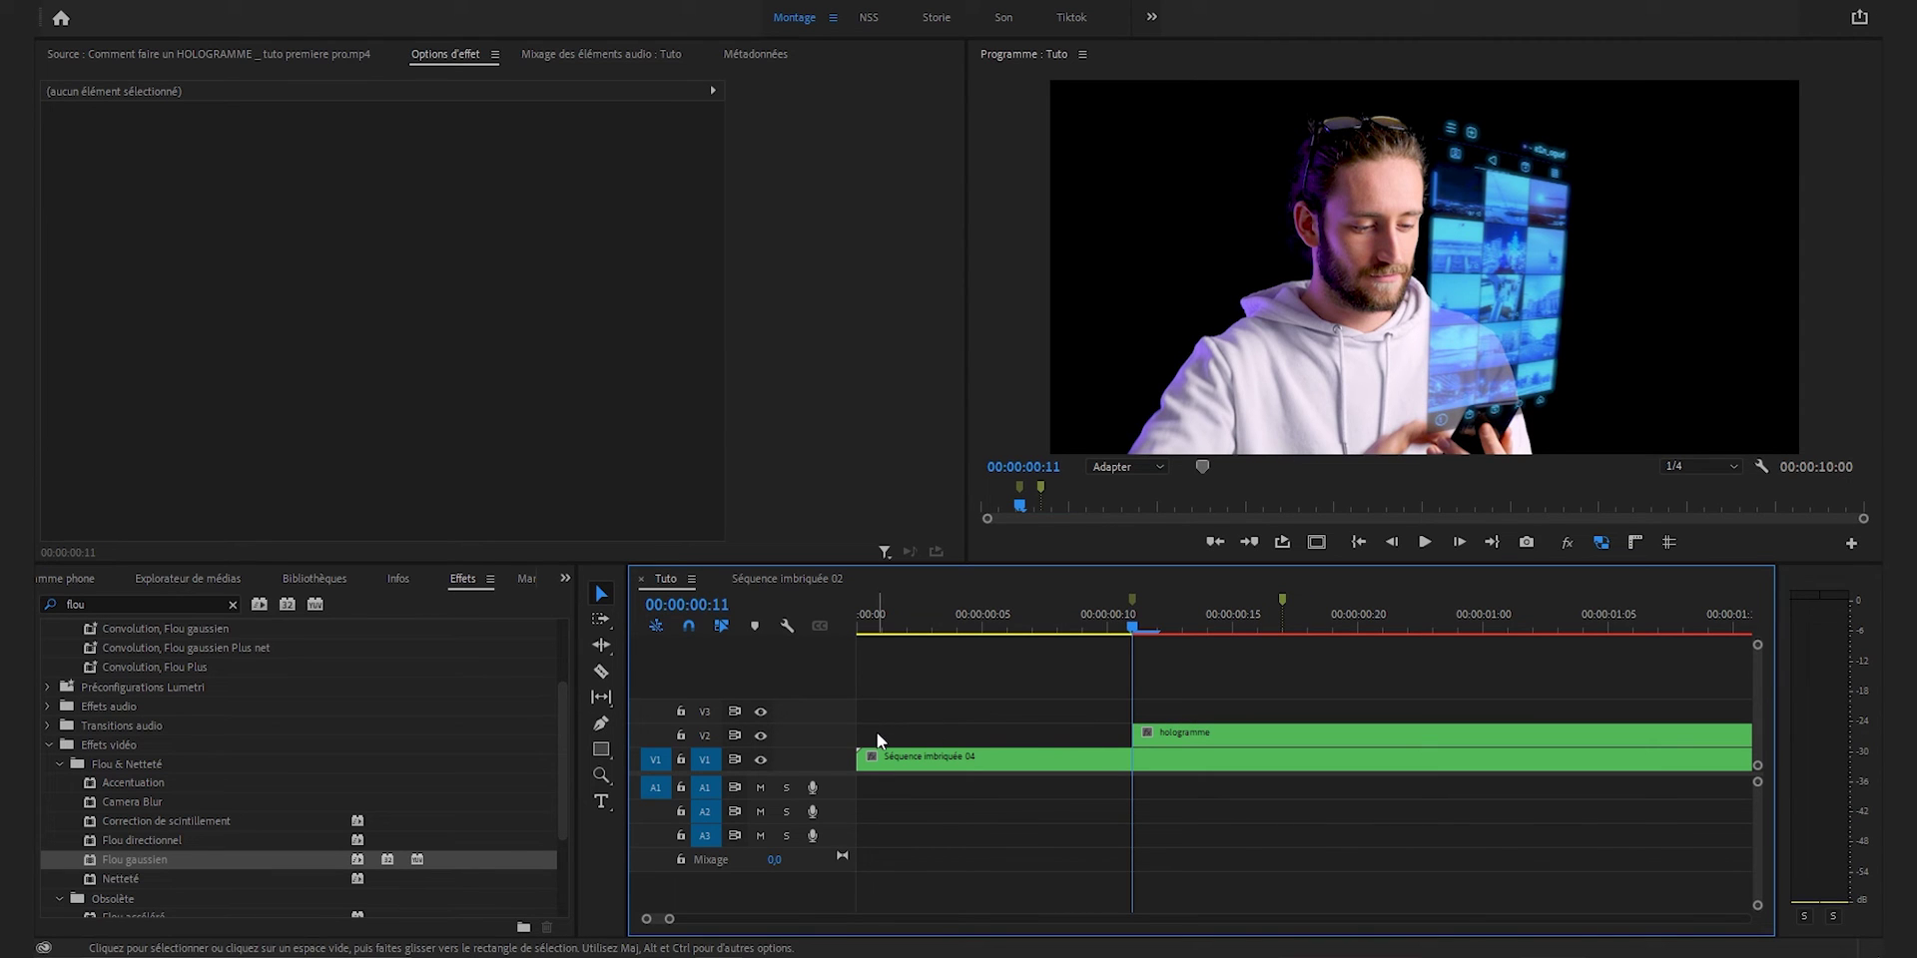
- Find the Transformation video effect under Déformation and apply it to the hologramme clip
{"action": "left_click", "coordinate": [232, 604]}
{"action": "type", "text": "trans"}
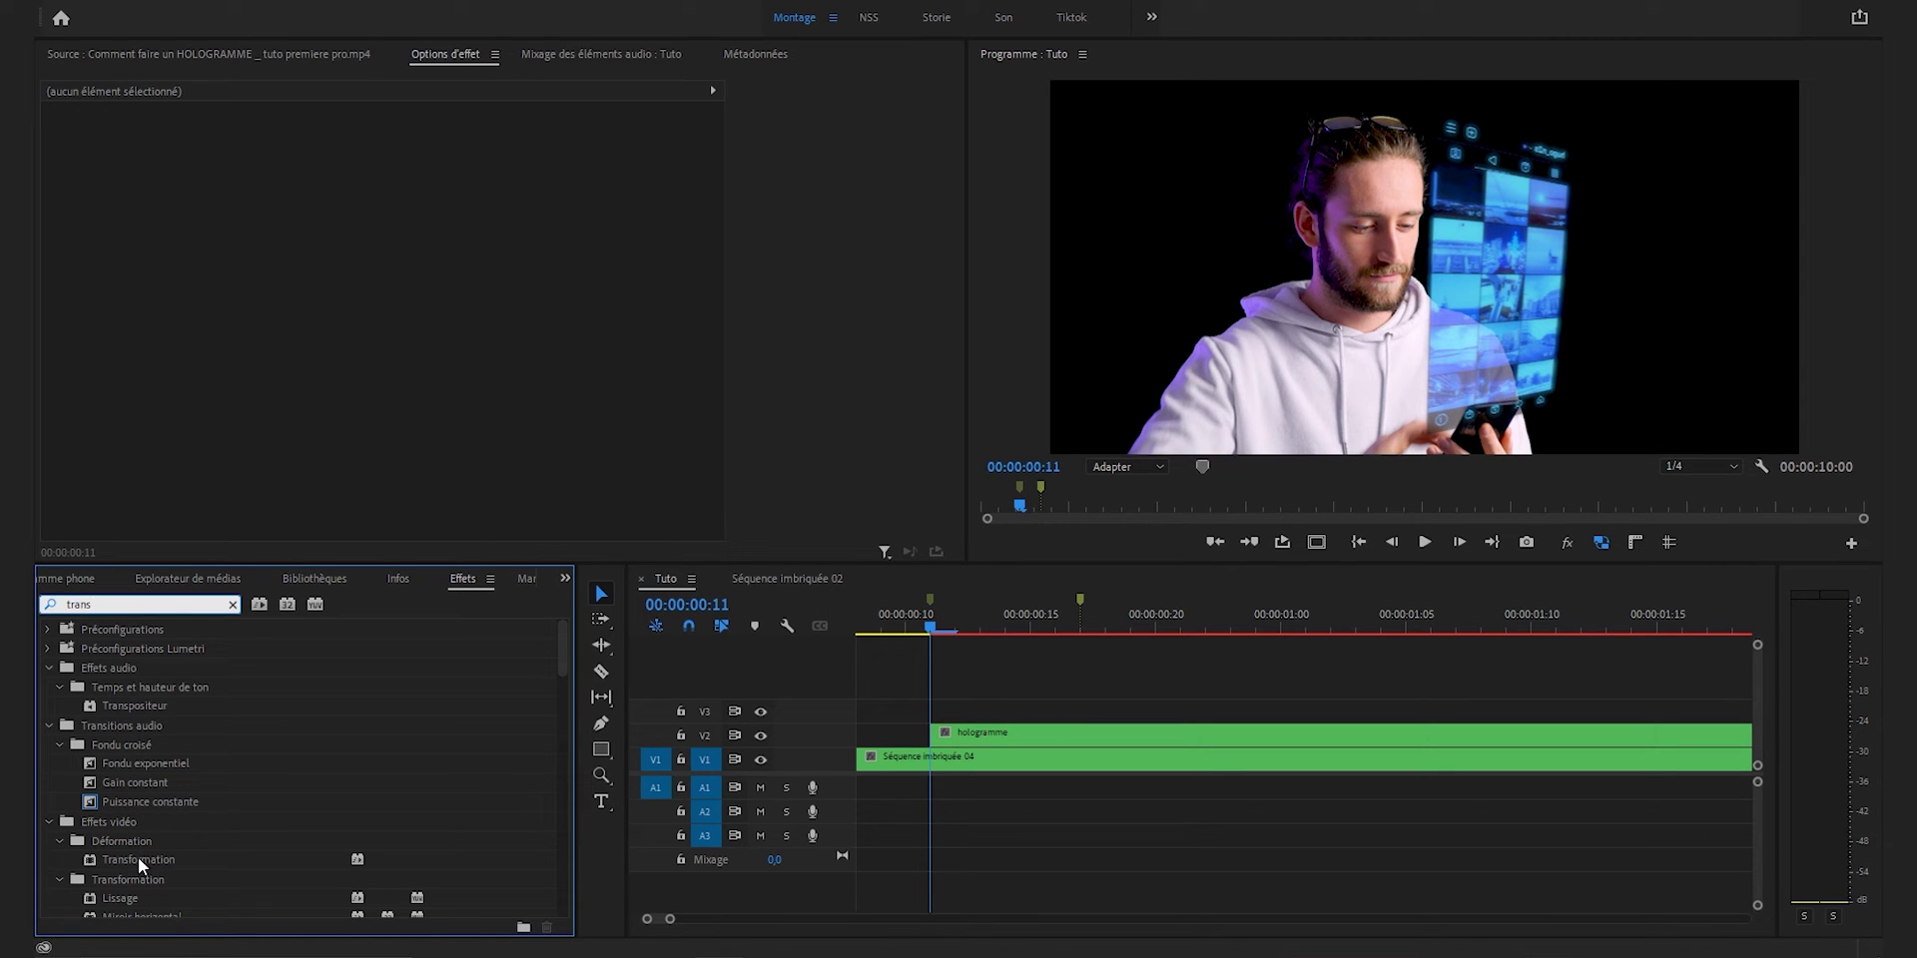
{"action": "left_click_drag", "start_coordinate": [132, 859], "coordinate": [979, 735]}
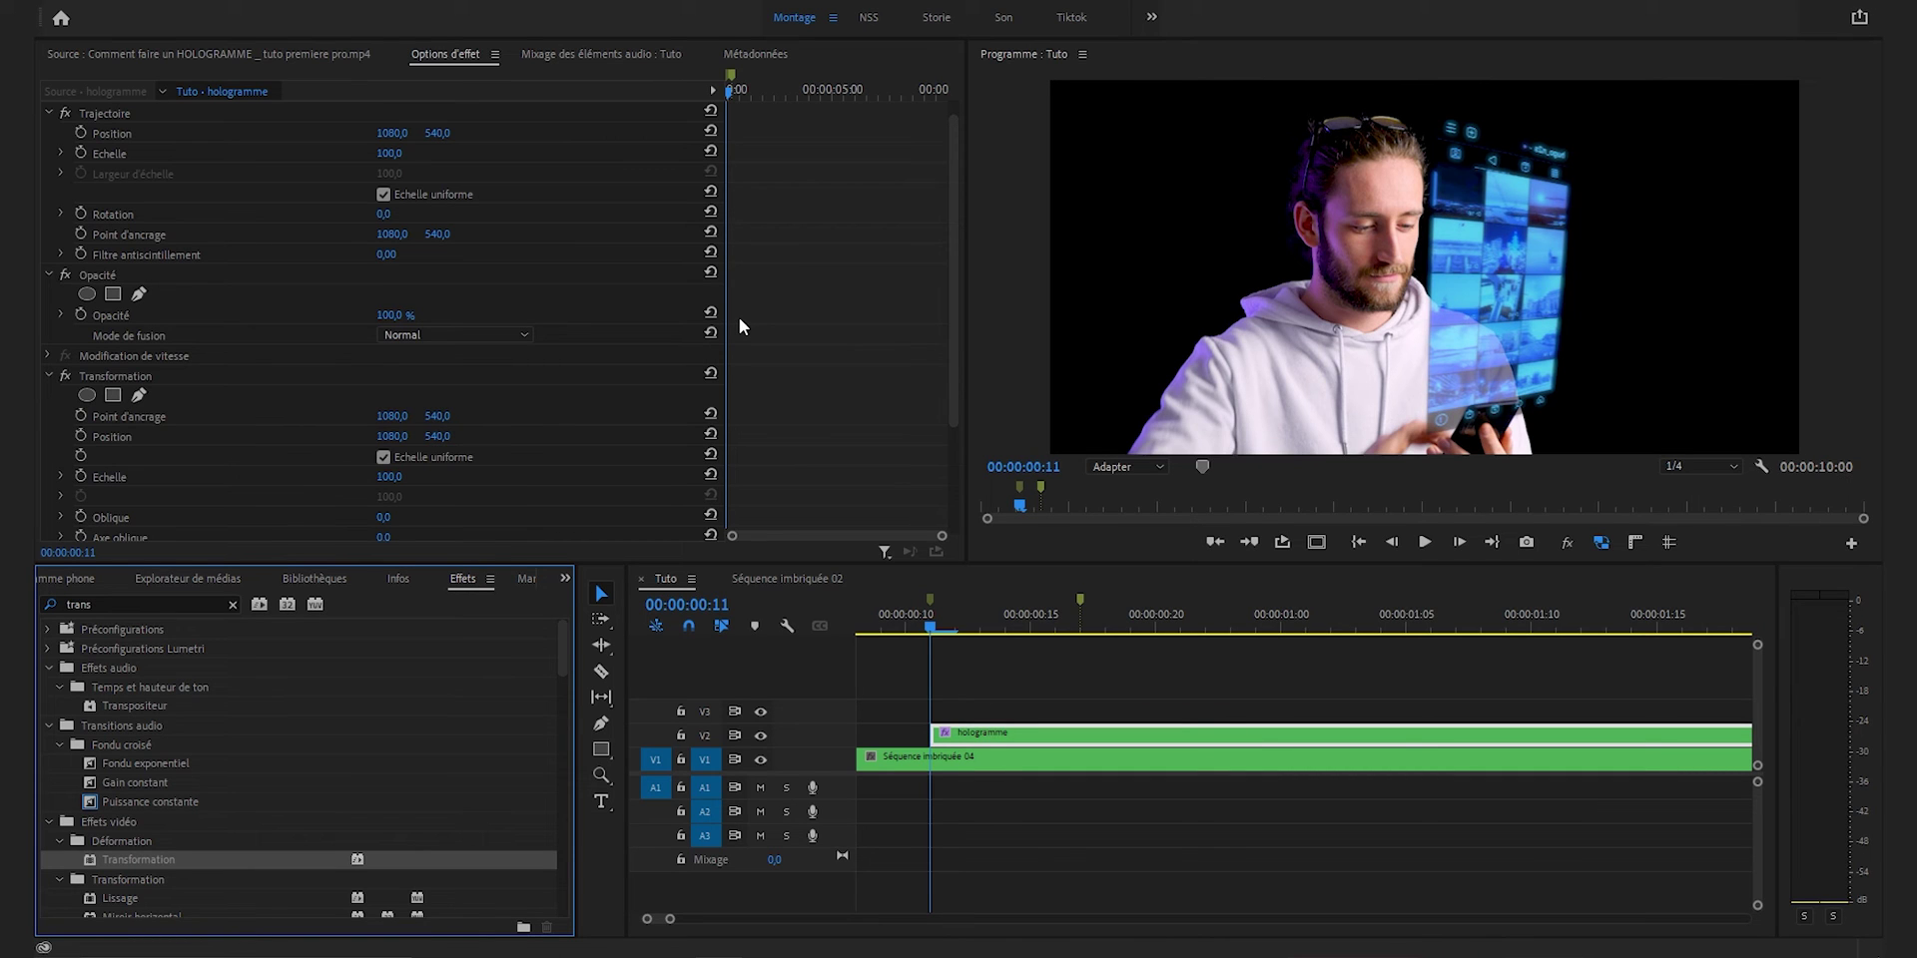
{"action": "left_click", "coordinate": [1148, 676]}
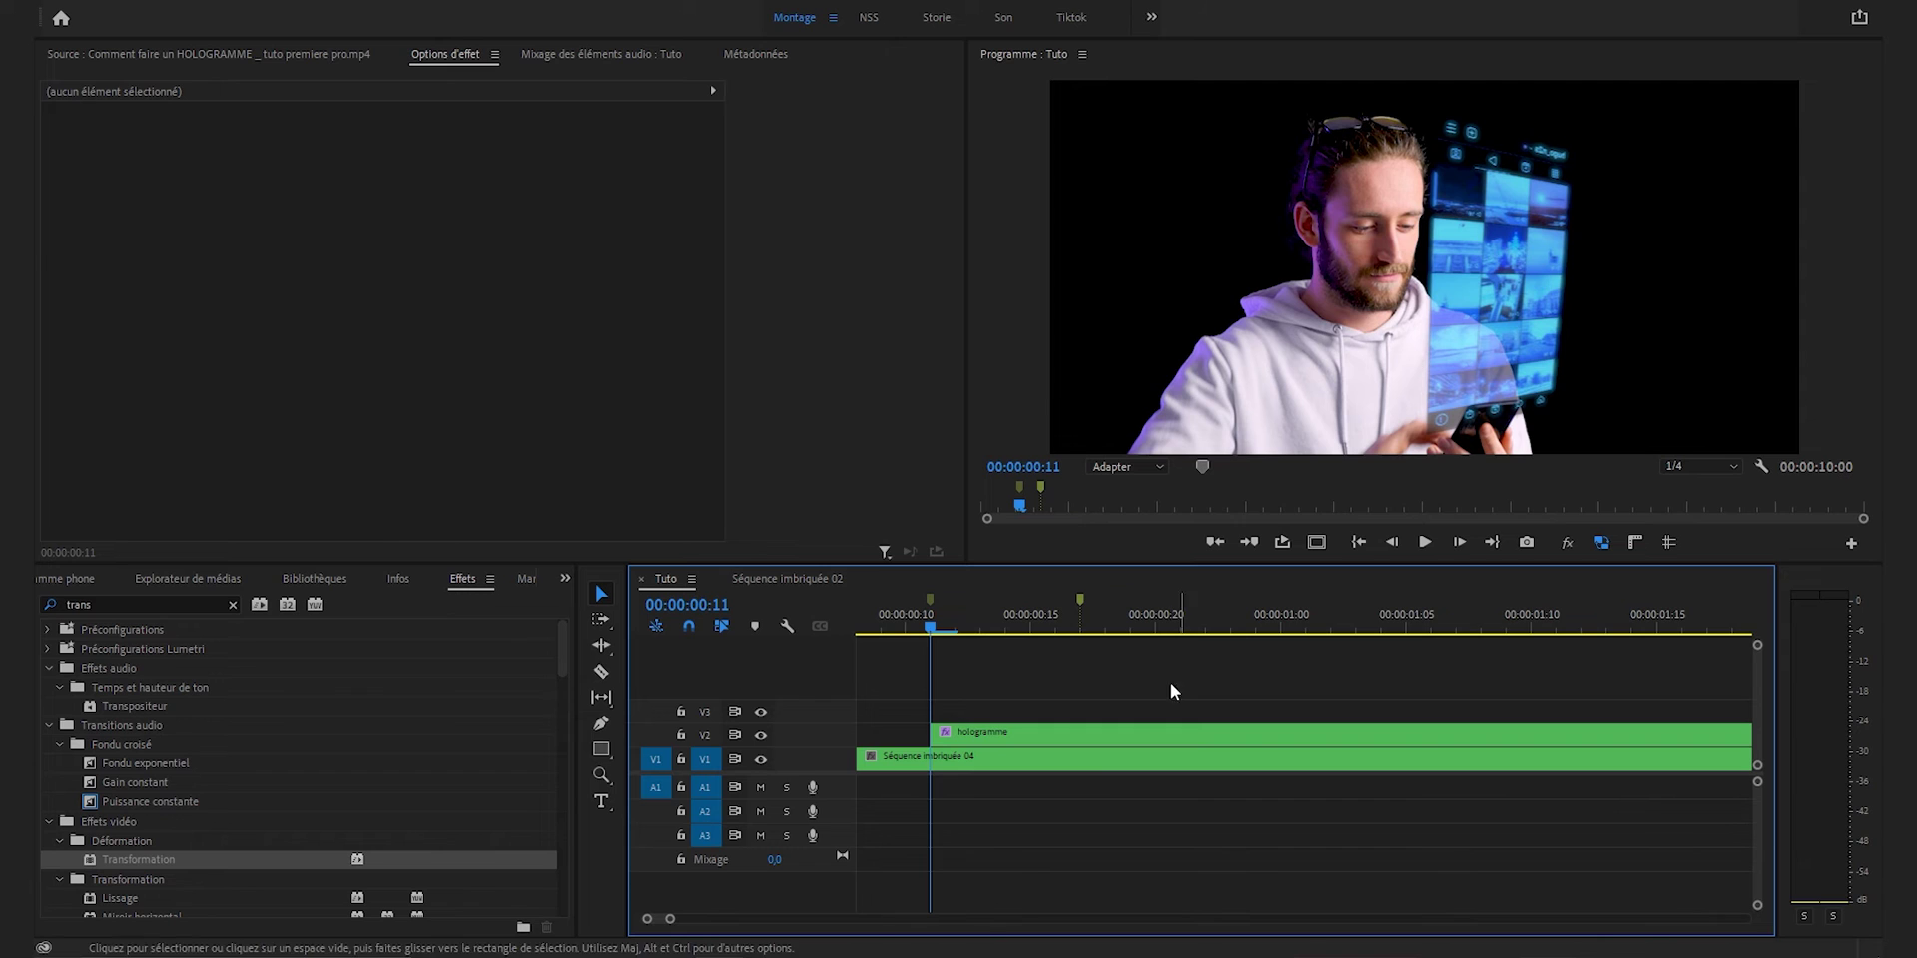
- In the Transformation effect, move Point d'ancrage onto the phone at 1282,7 / 982,8 and realign Position to 1279,9 / 982,8
{"action": "left_click", "coordinate": [1148, 736]}
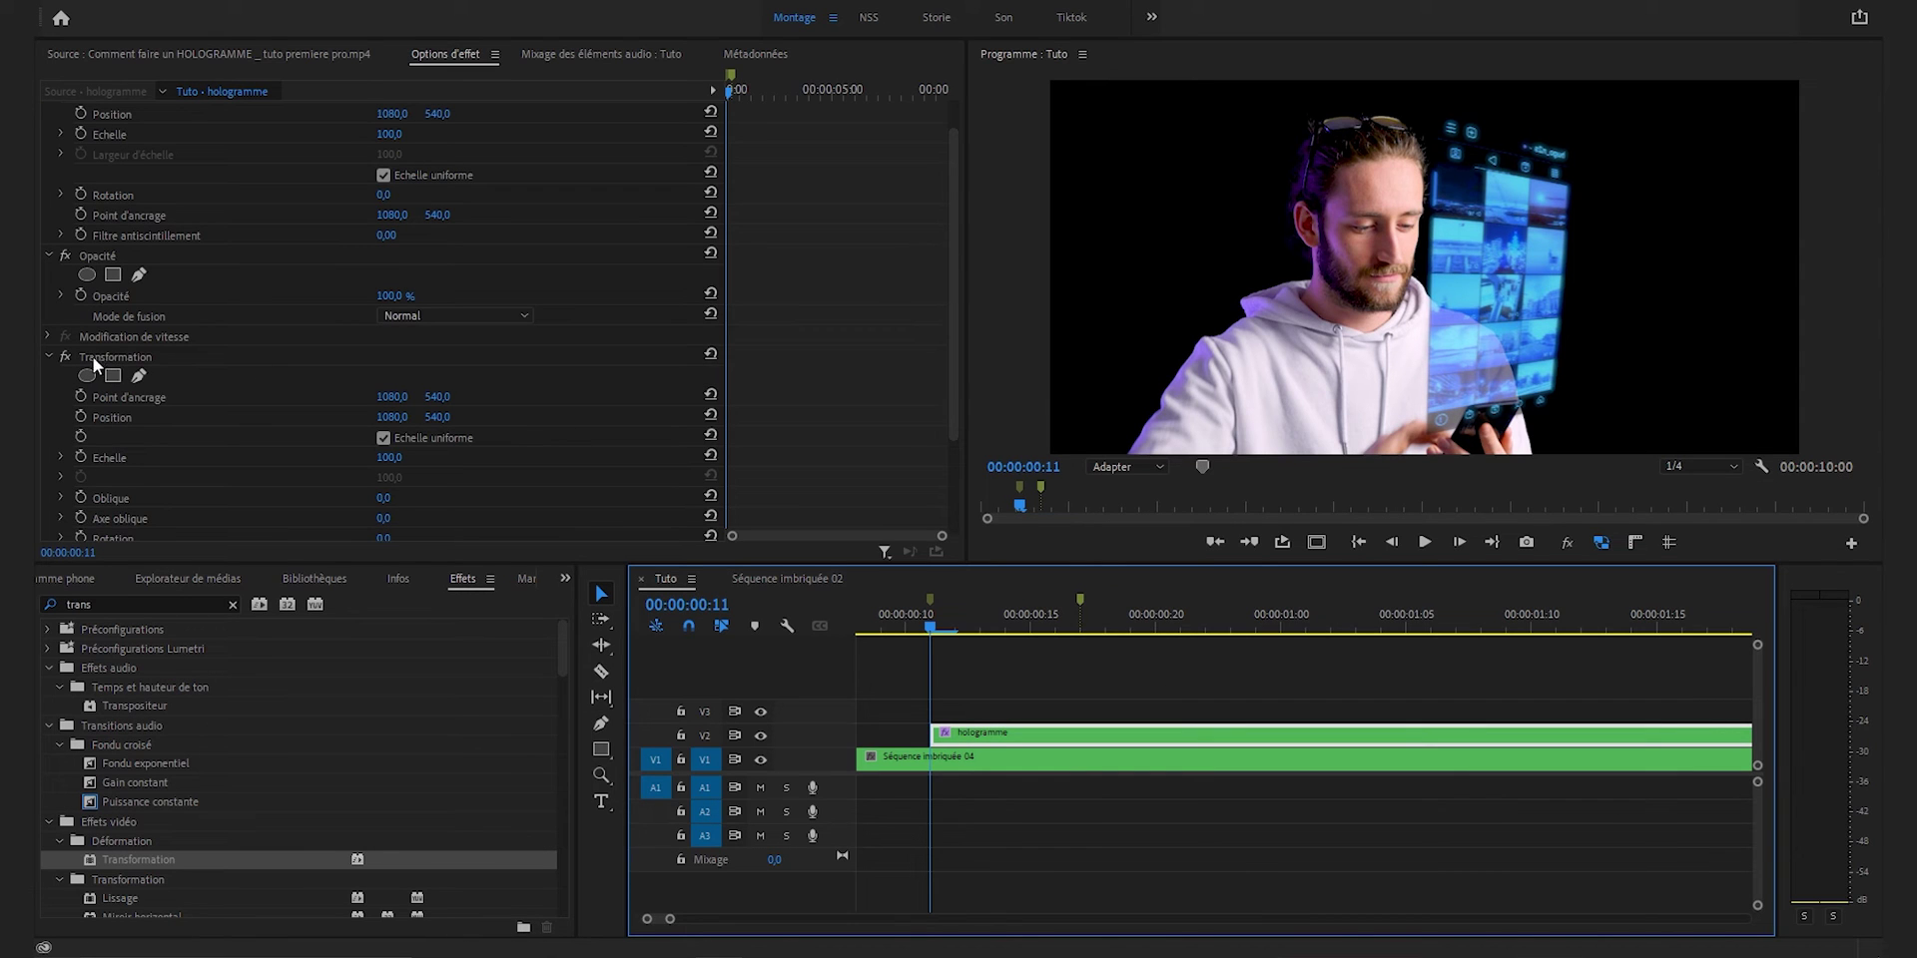
{"action": "left_click", "coordinate": [124, 400]}
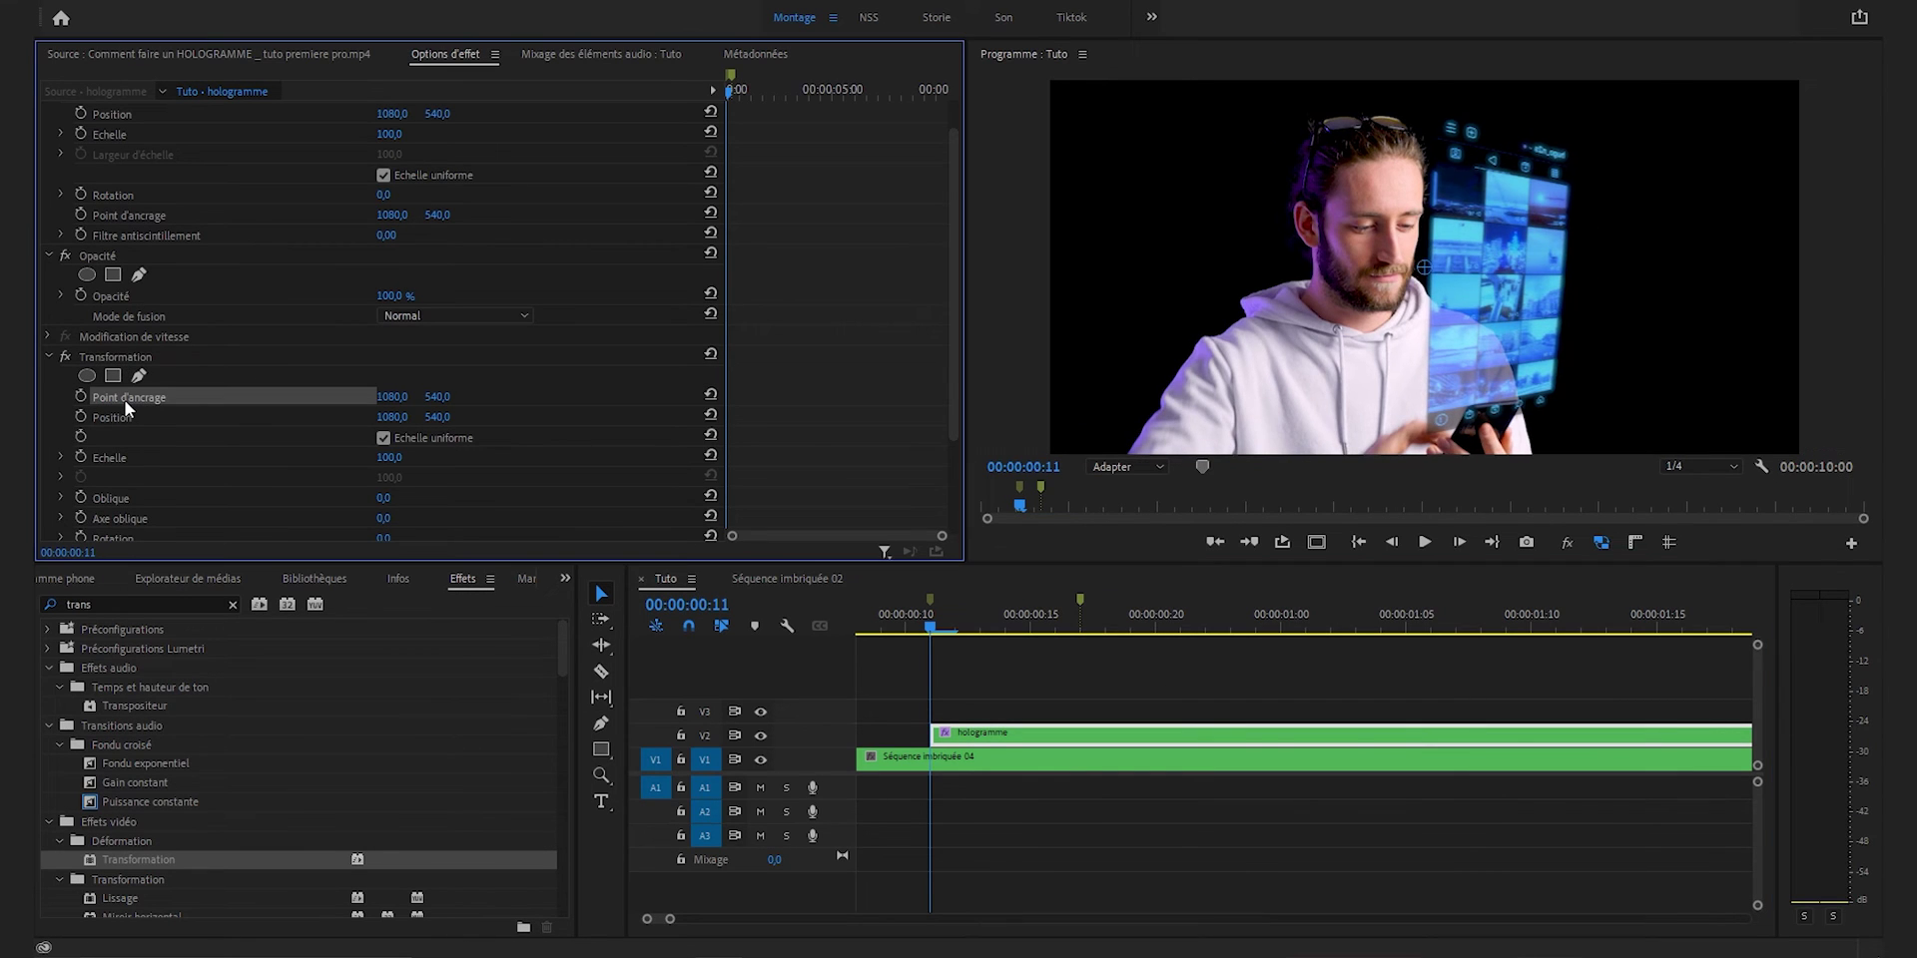
{"action": "left_click_drag", "start_coordinate": [1422, 267], "coordinate": [1495, 421]}
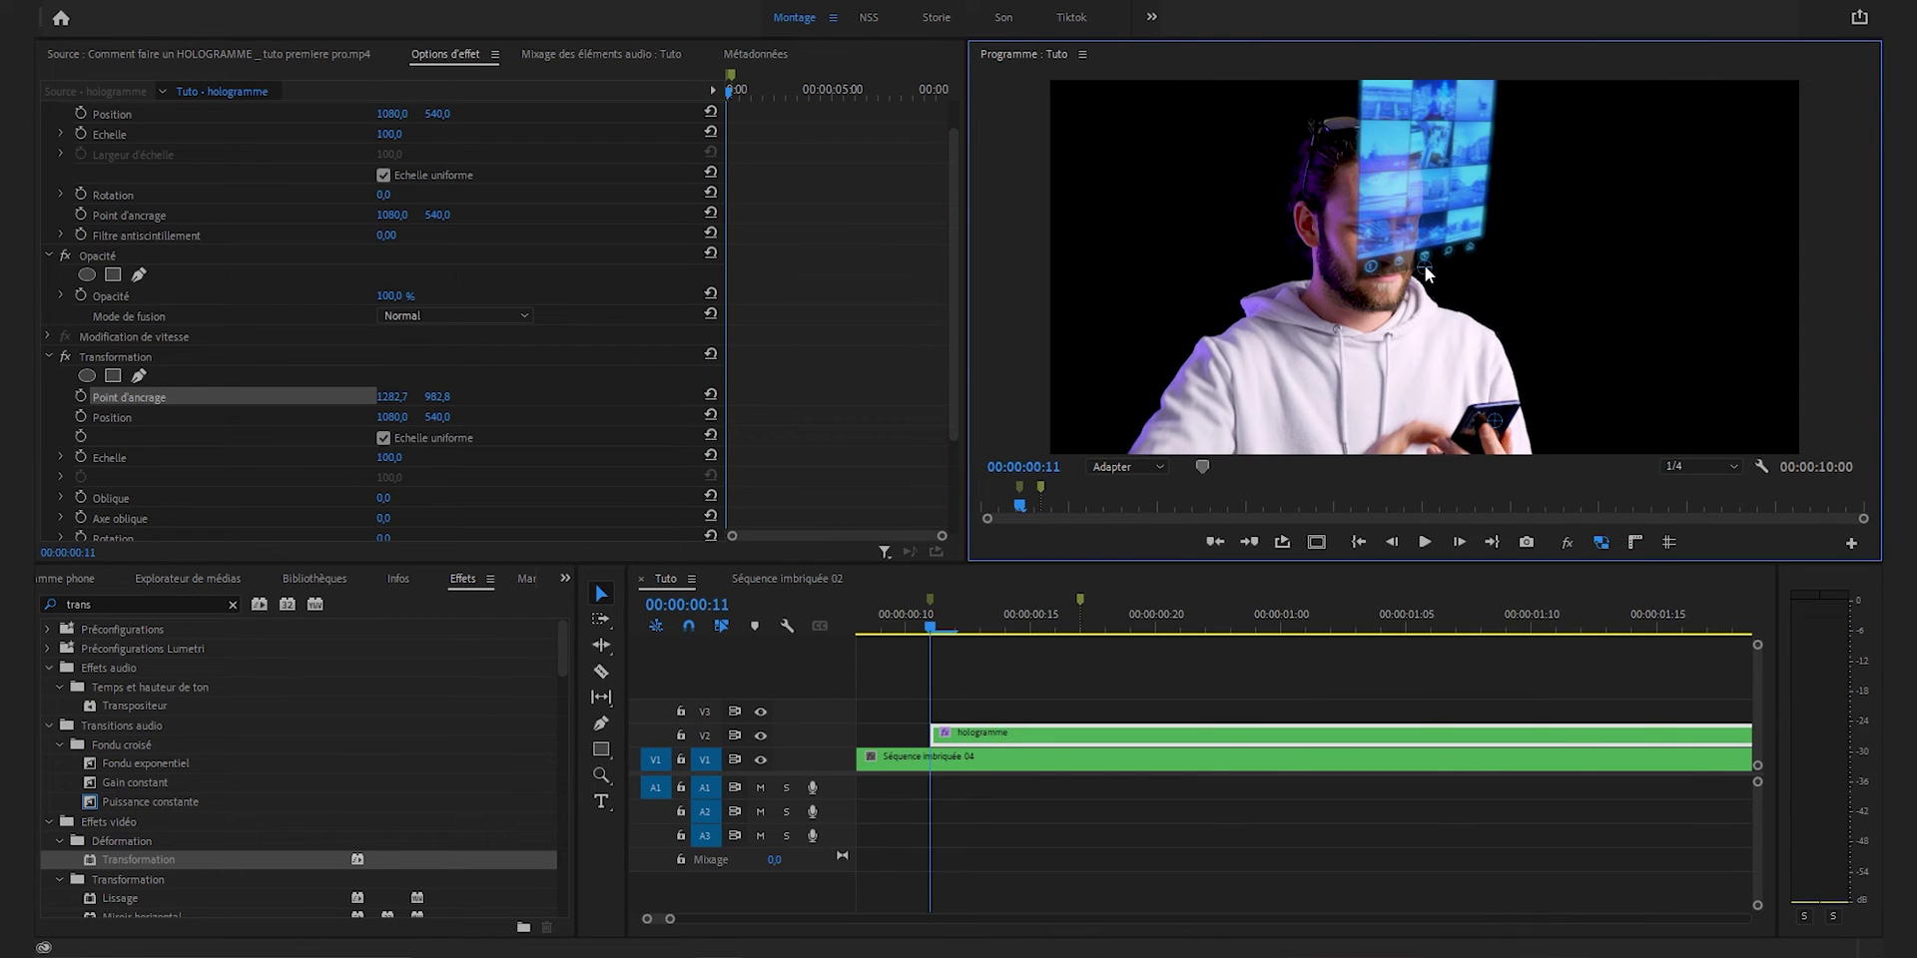
{"action": "left_click_drag", "start_coordinate": [1434, 288], "coordinate": [1497, 431]}
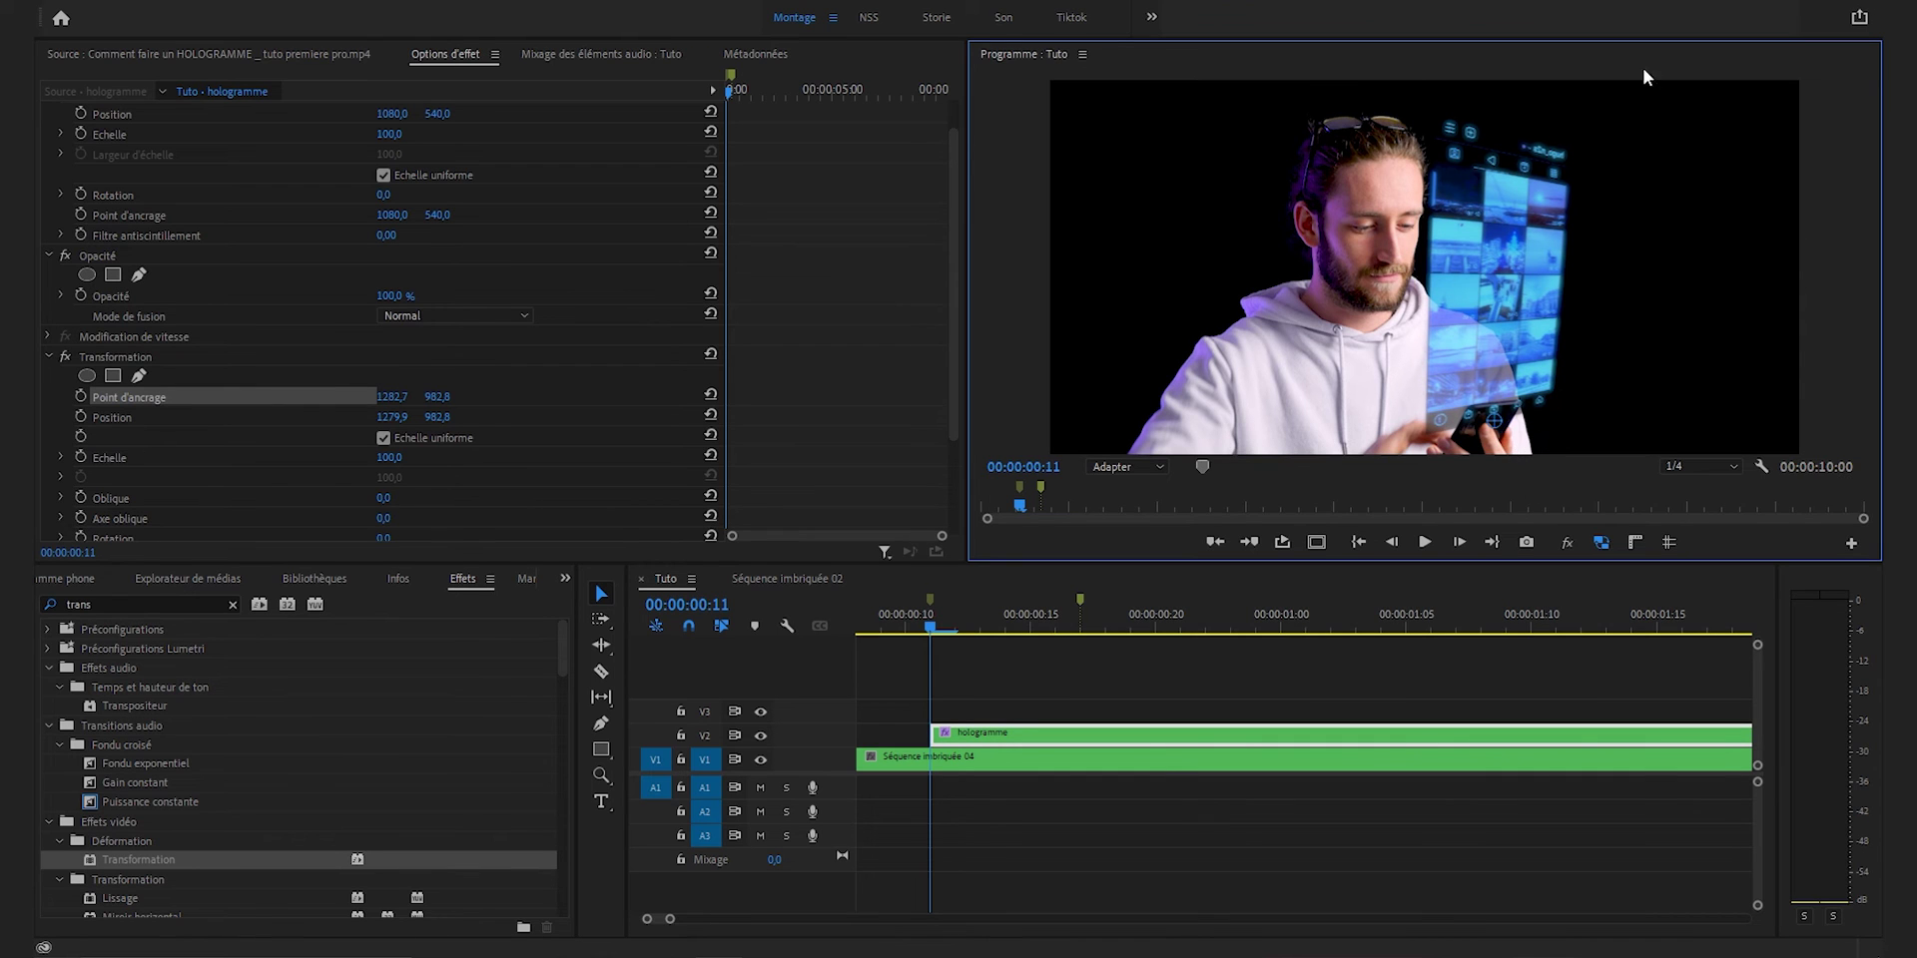
{"action": "left_click", "coordinate": [1435, 404]}
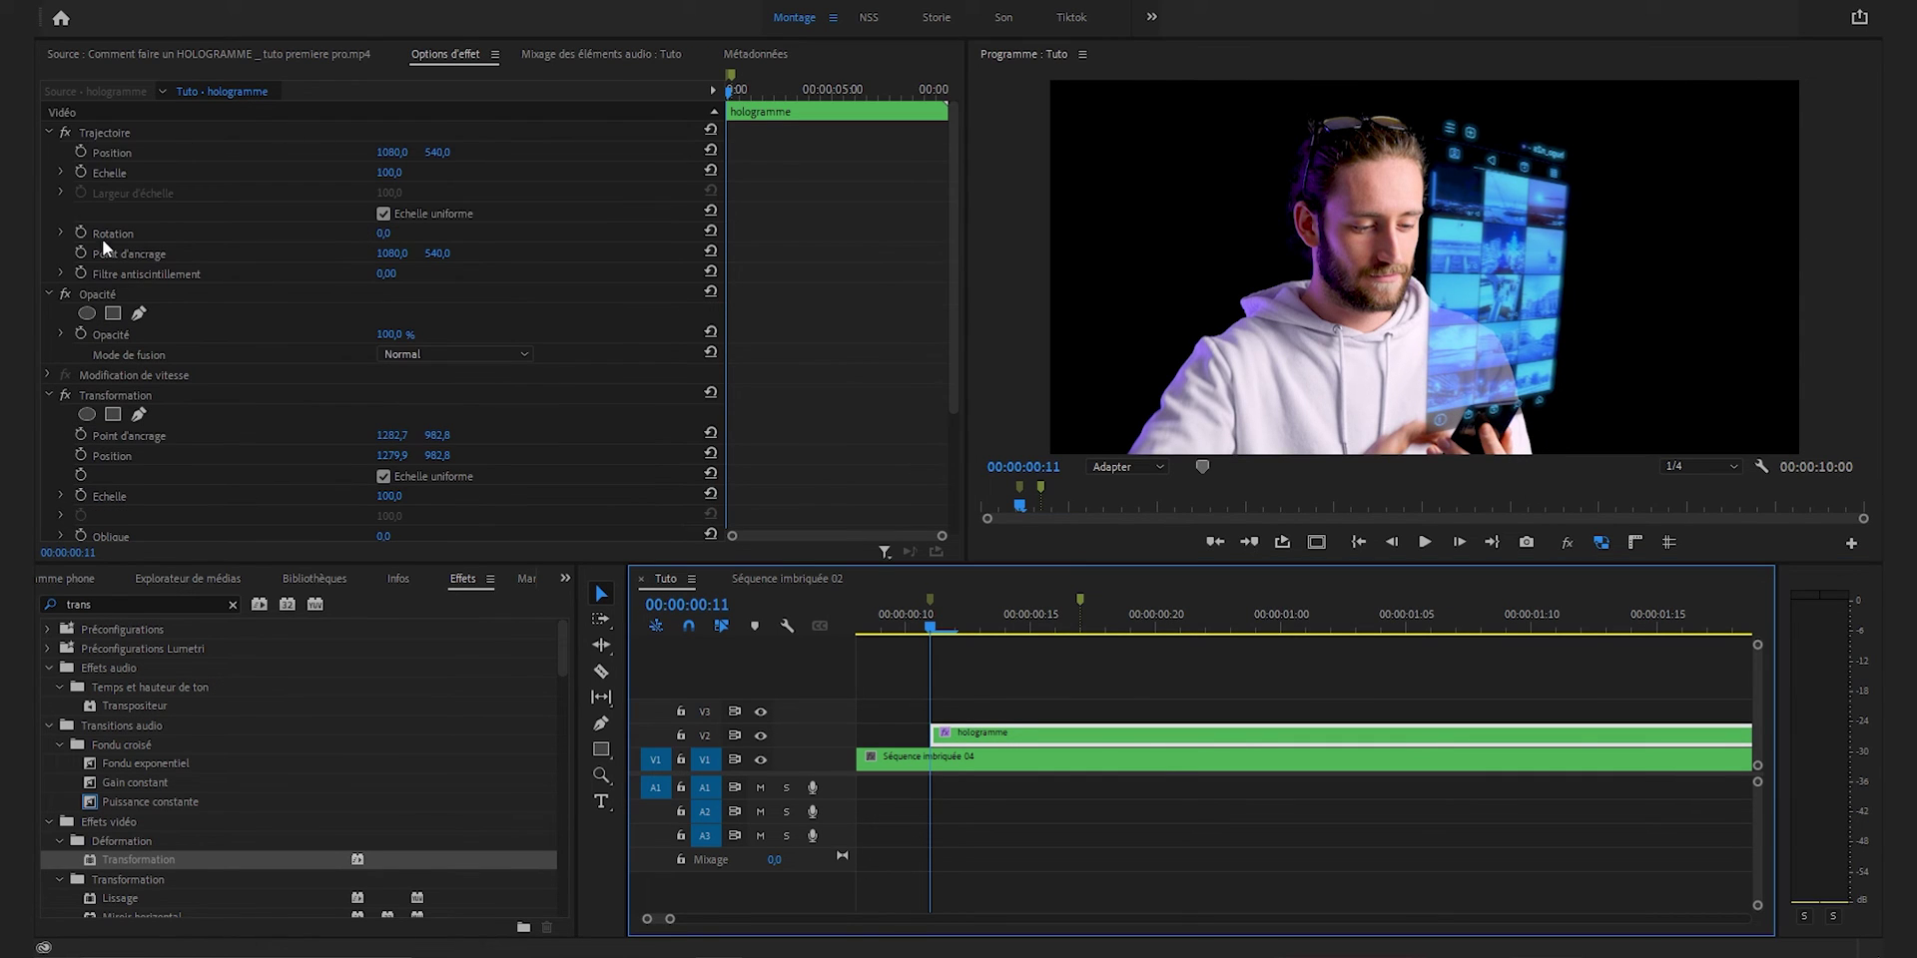
{"action": "scroll", "coordinate": [267, 256], "scroll_direction": "down", "scroll_amount": 3}
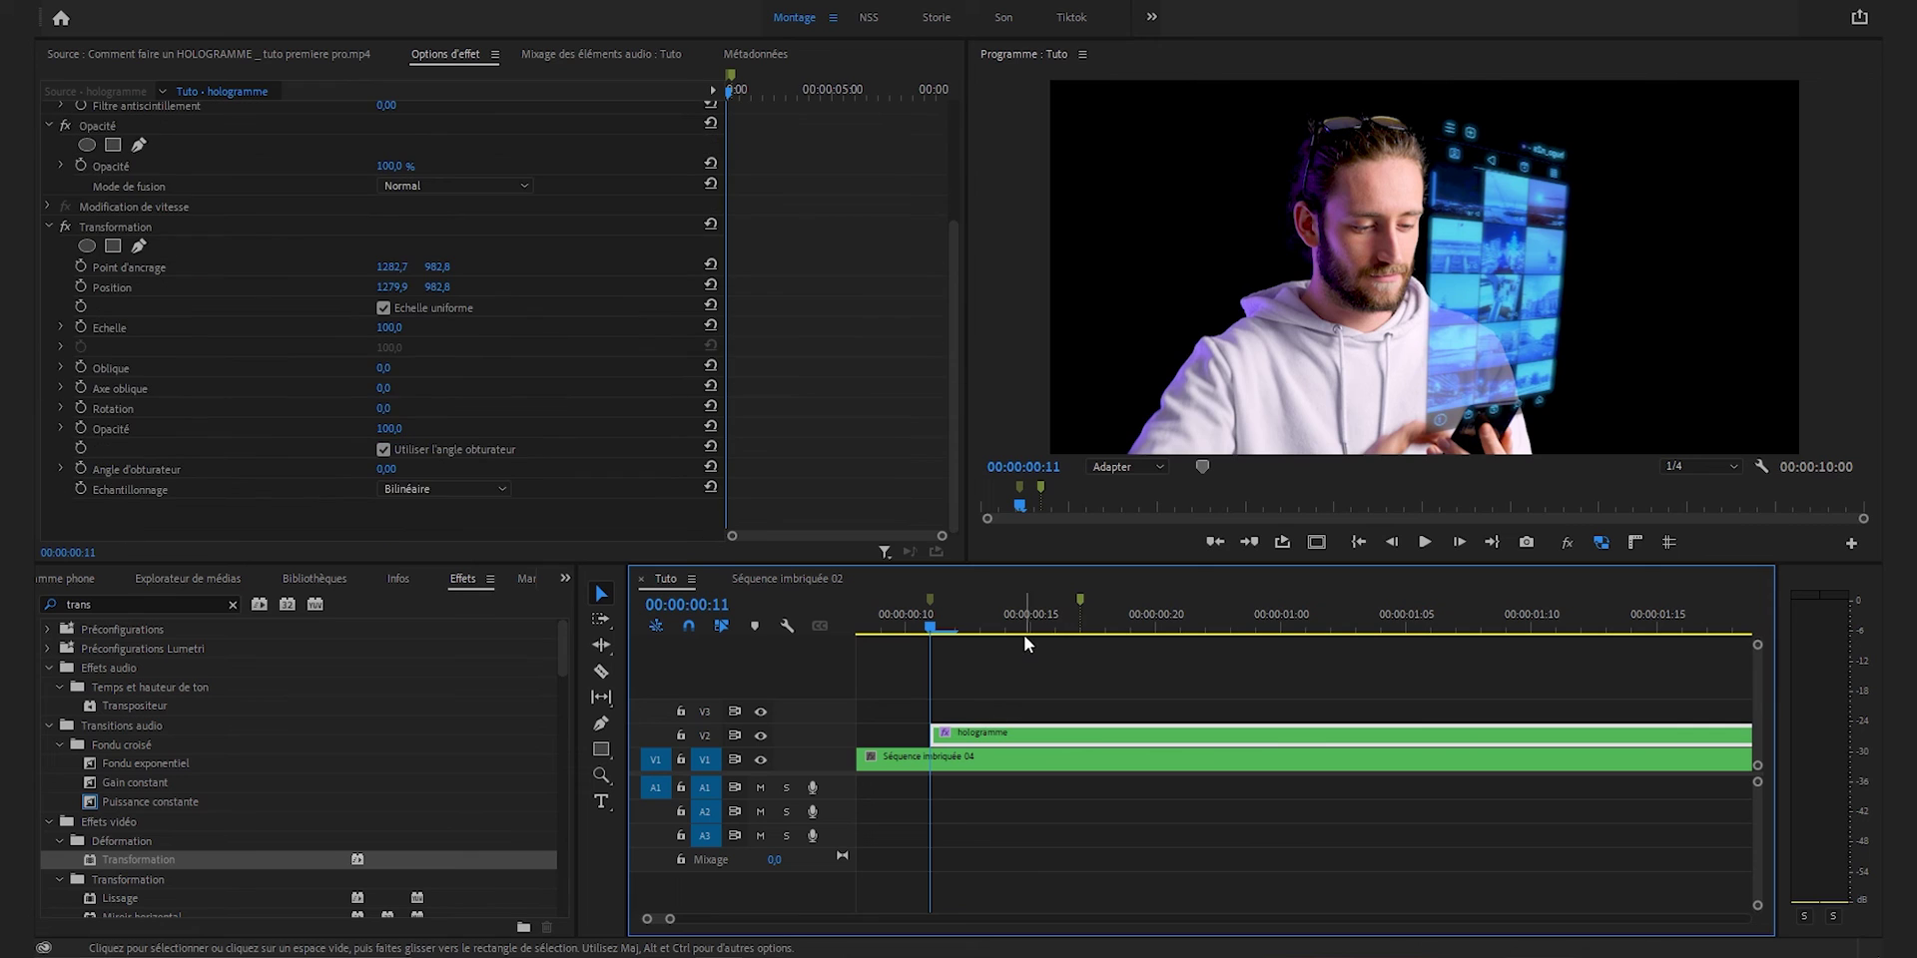
- In the Transformation effect, add an Echelle keyframe of 100,0 at the 00:00:00:17 marker and set Angle d'obturateur to 180
{"action": "left_click", "coordinate": [1081, 627]}
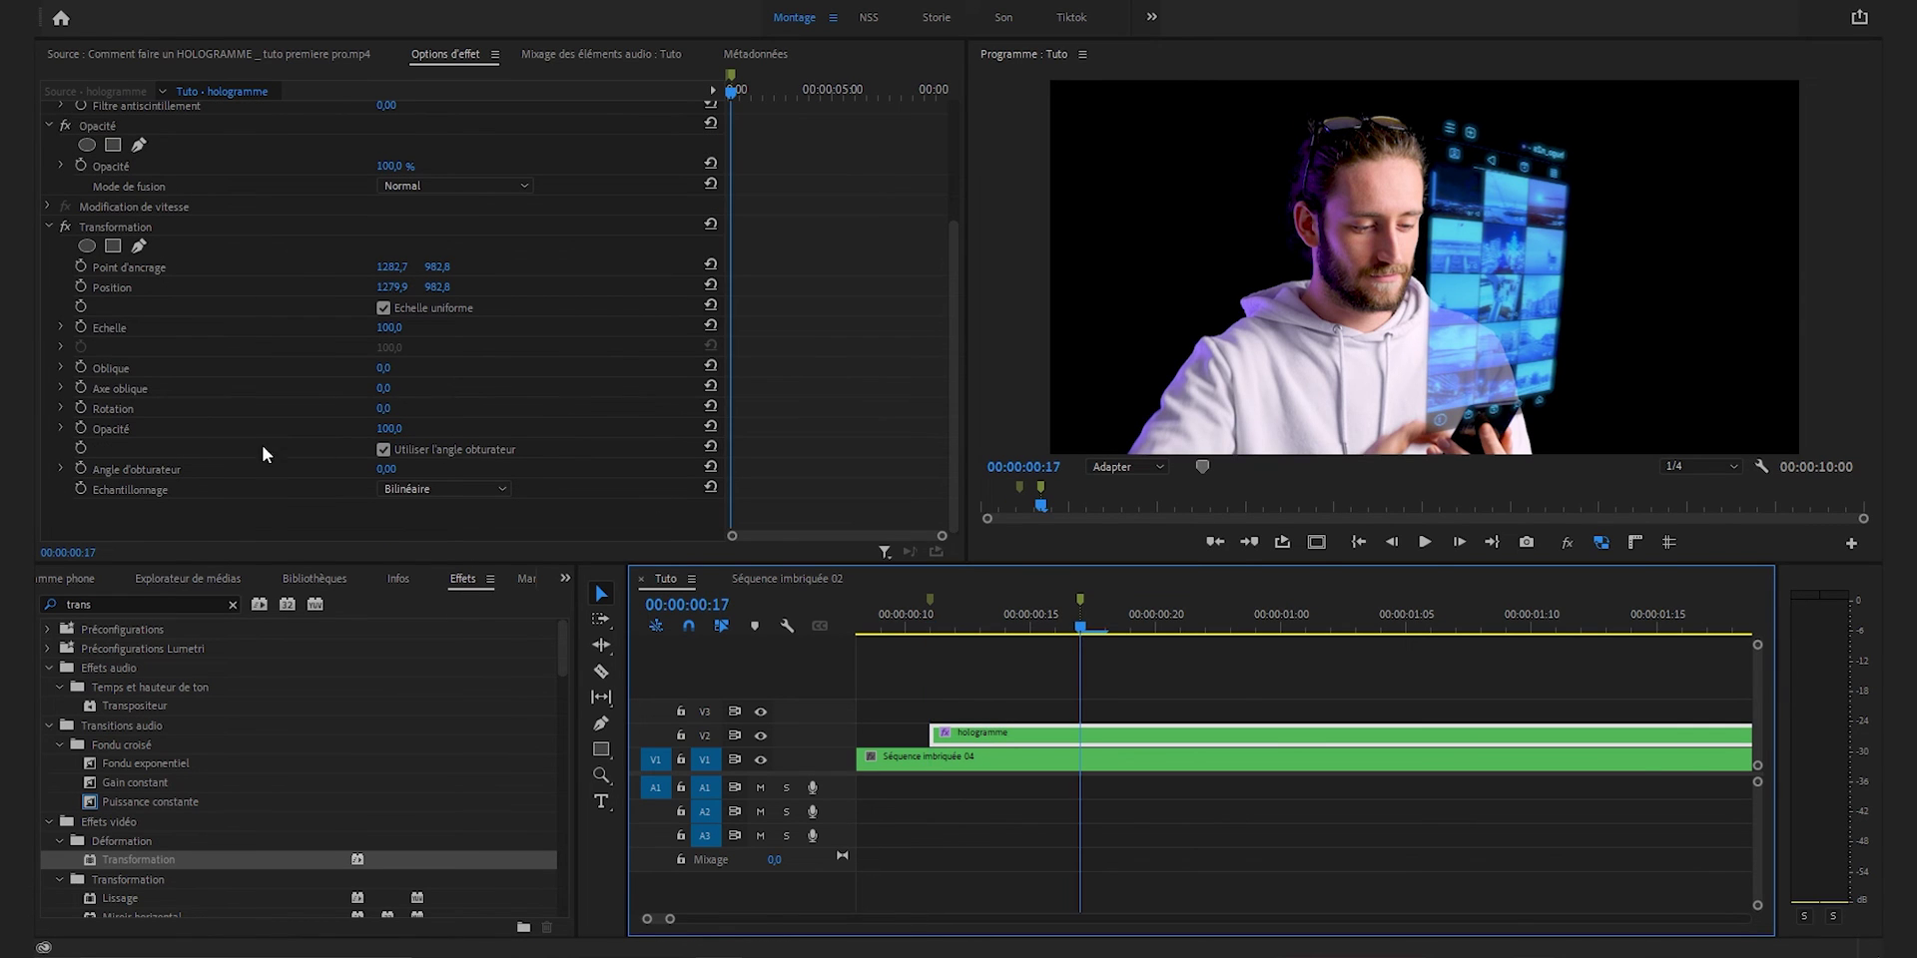
{"action": "left_click", "coordinate": [79, 327]}
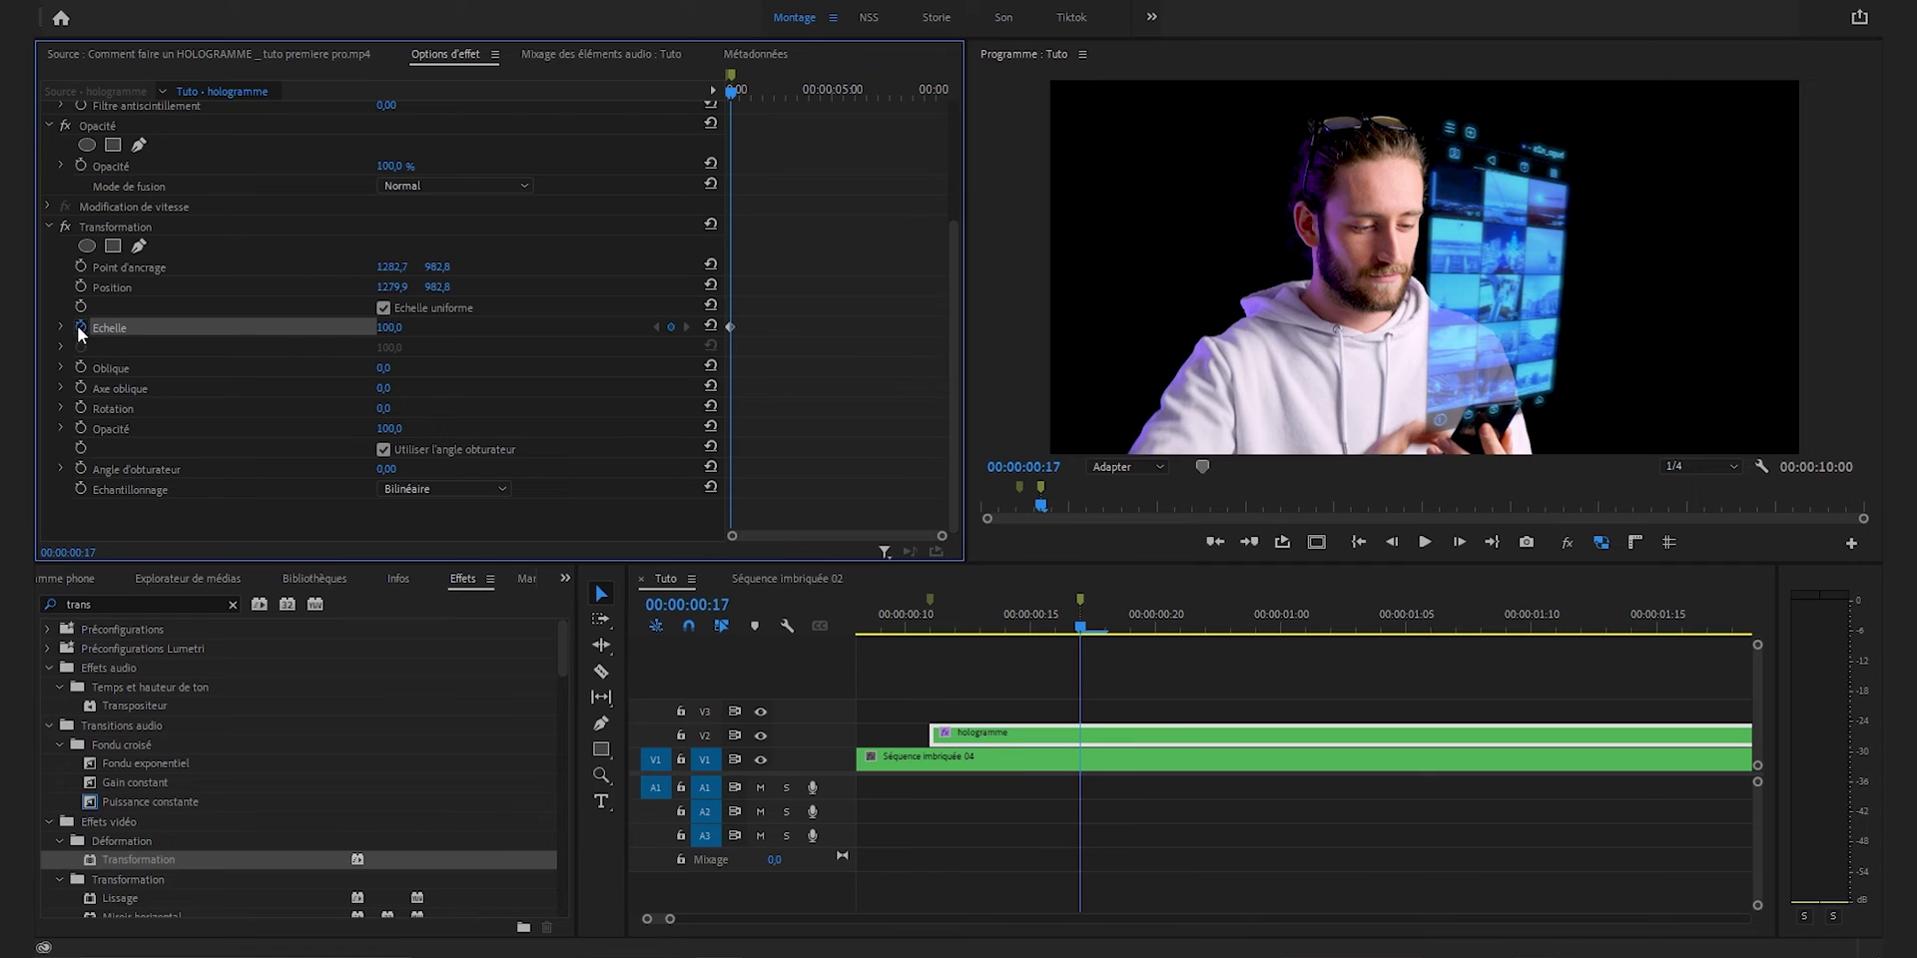
{"action": "left_click", "coordinate": [930, 623]}
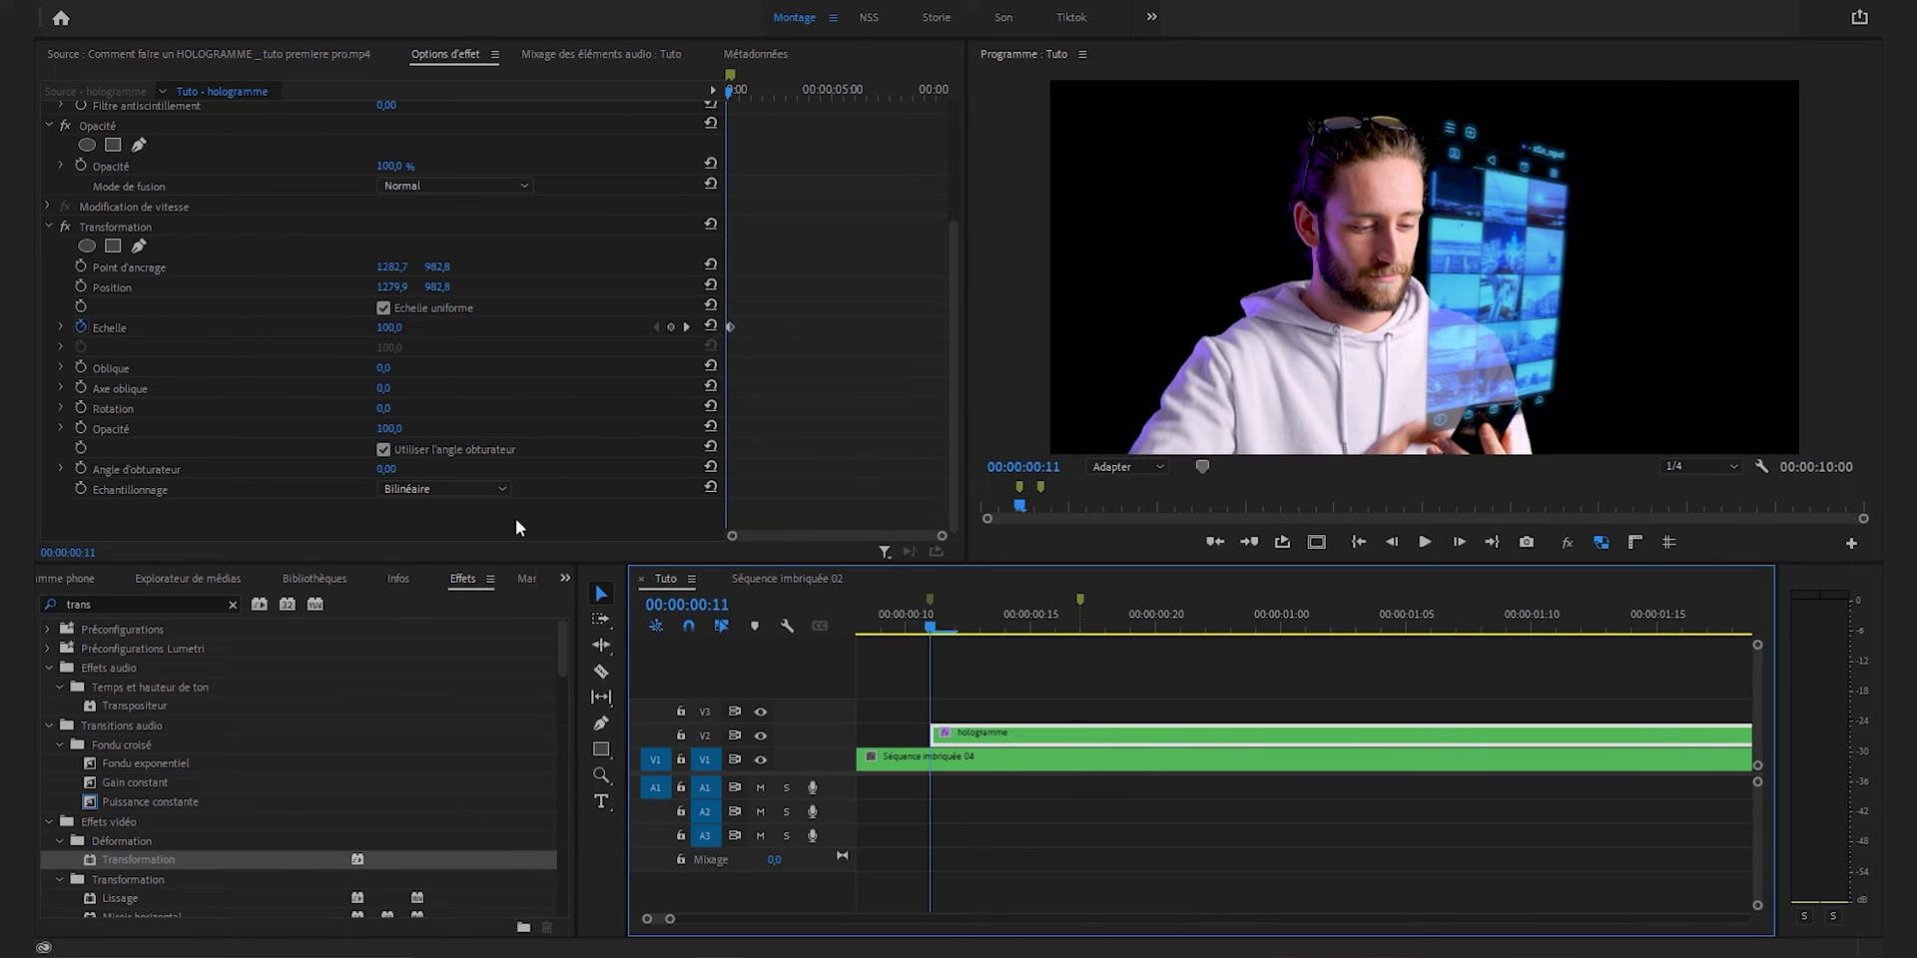
{"action": "left_click", "coordinate": [398, 477]}
{"action": "type", "text": "180"}
{"action": "key", "text": "Return"}
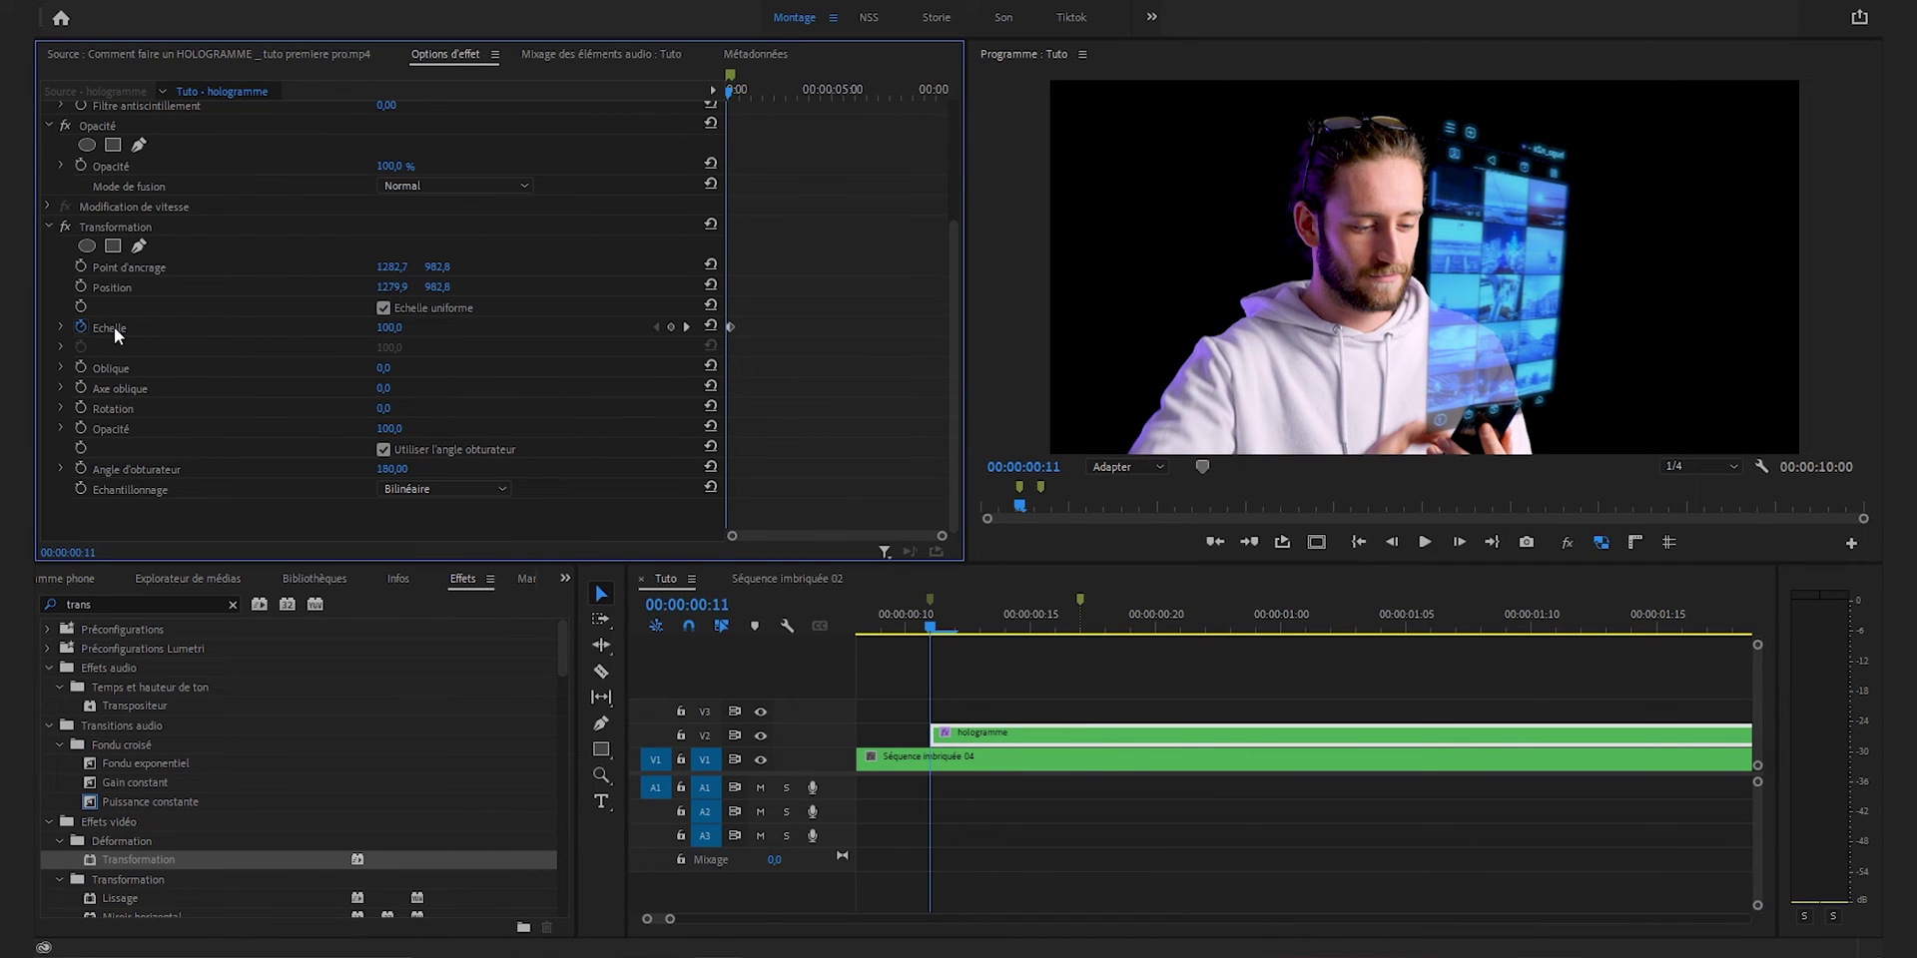
- Set Echelle to 0,1 at the 00:00:00:11 marker so the hologram grows out of the phone
{"action": "left_click", "coordinate": [390, 328]}
{"action": "type", "text": "0,1"}
{"action": "key", "text": "Return"}
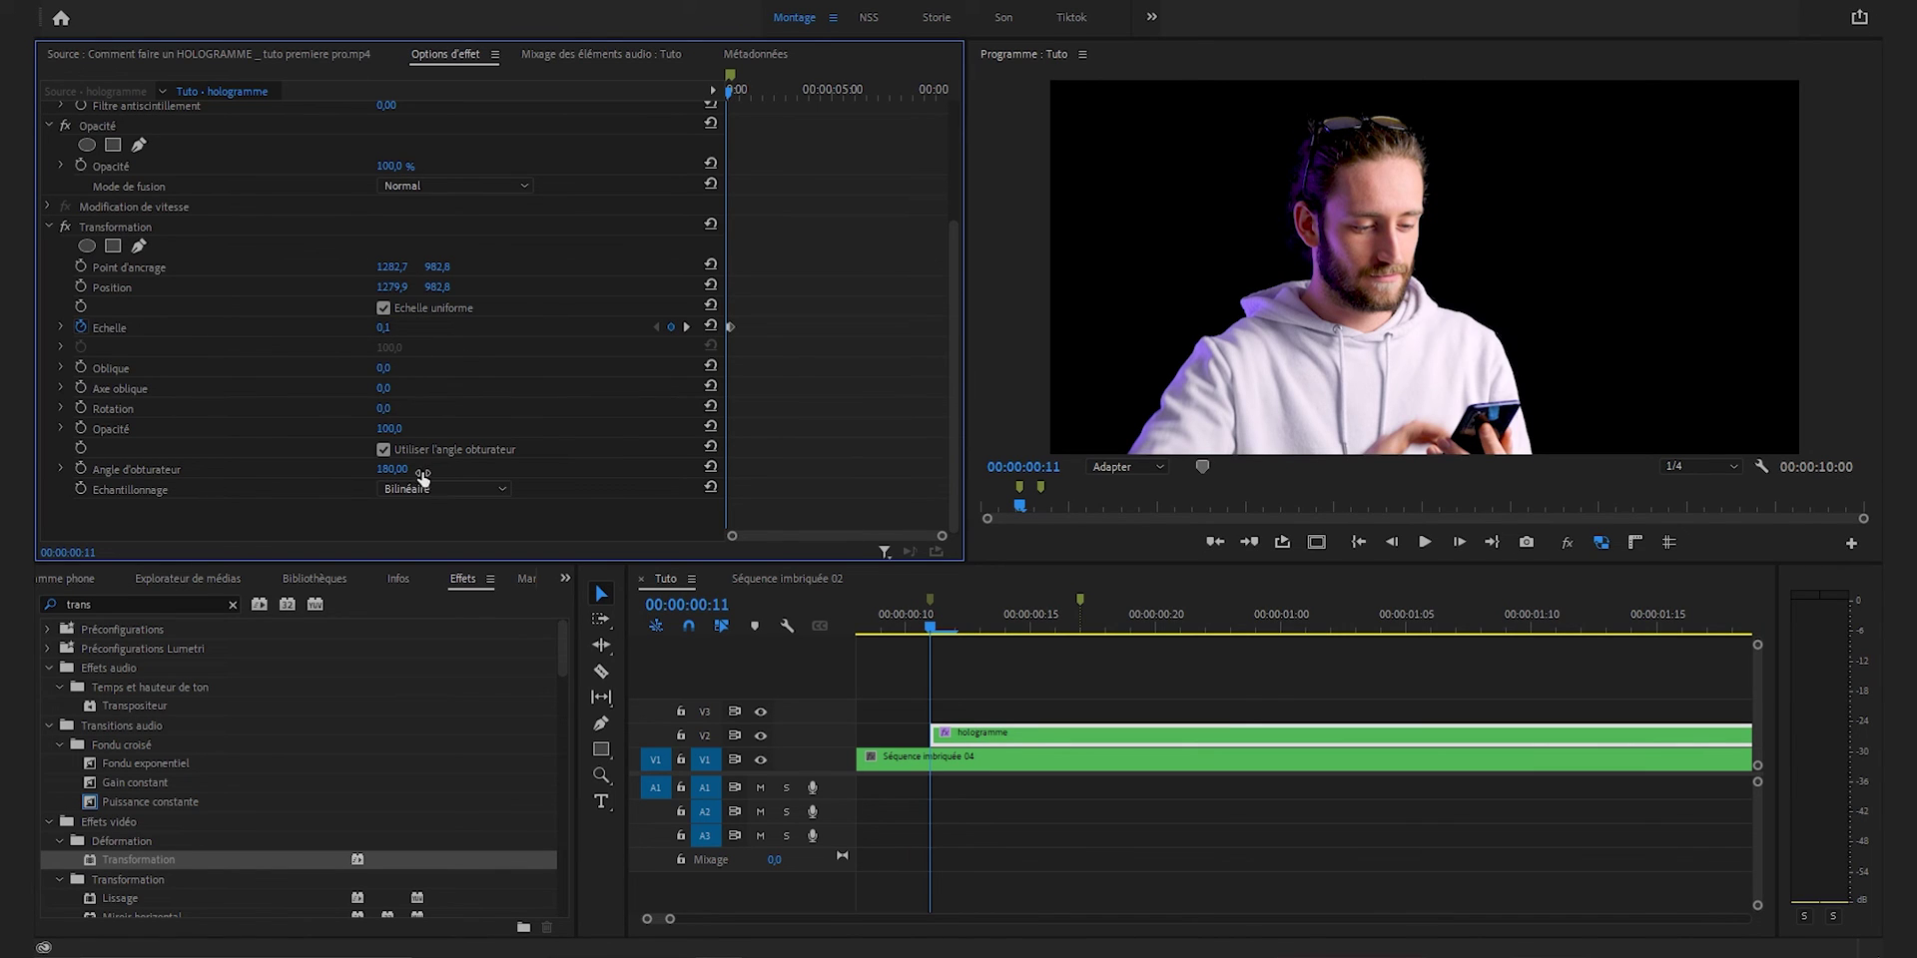
- Try an Echelle value of 0 at the 00:00:00:11 marker and undo it
{"action": "left_click", "coordinate": [385, 328]}
{"action": "type", "text": "0"}
{"action": "key", "text": "Return"}
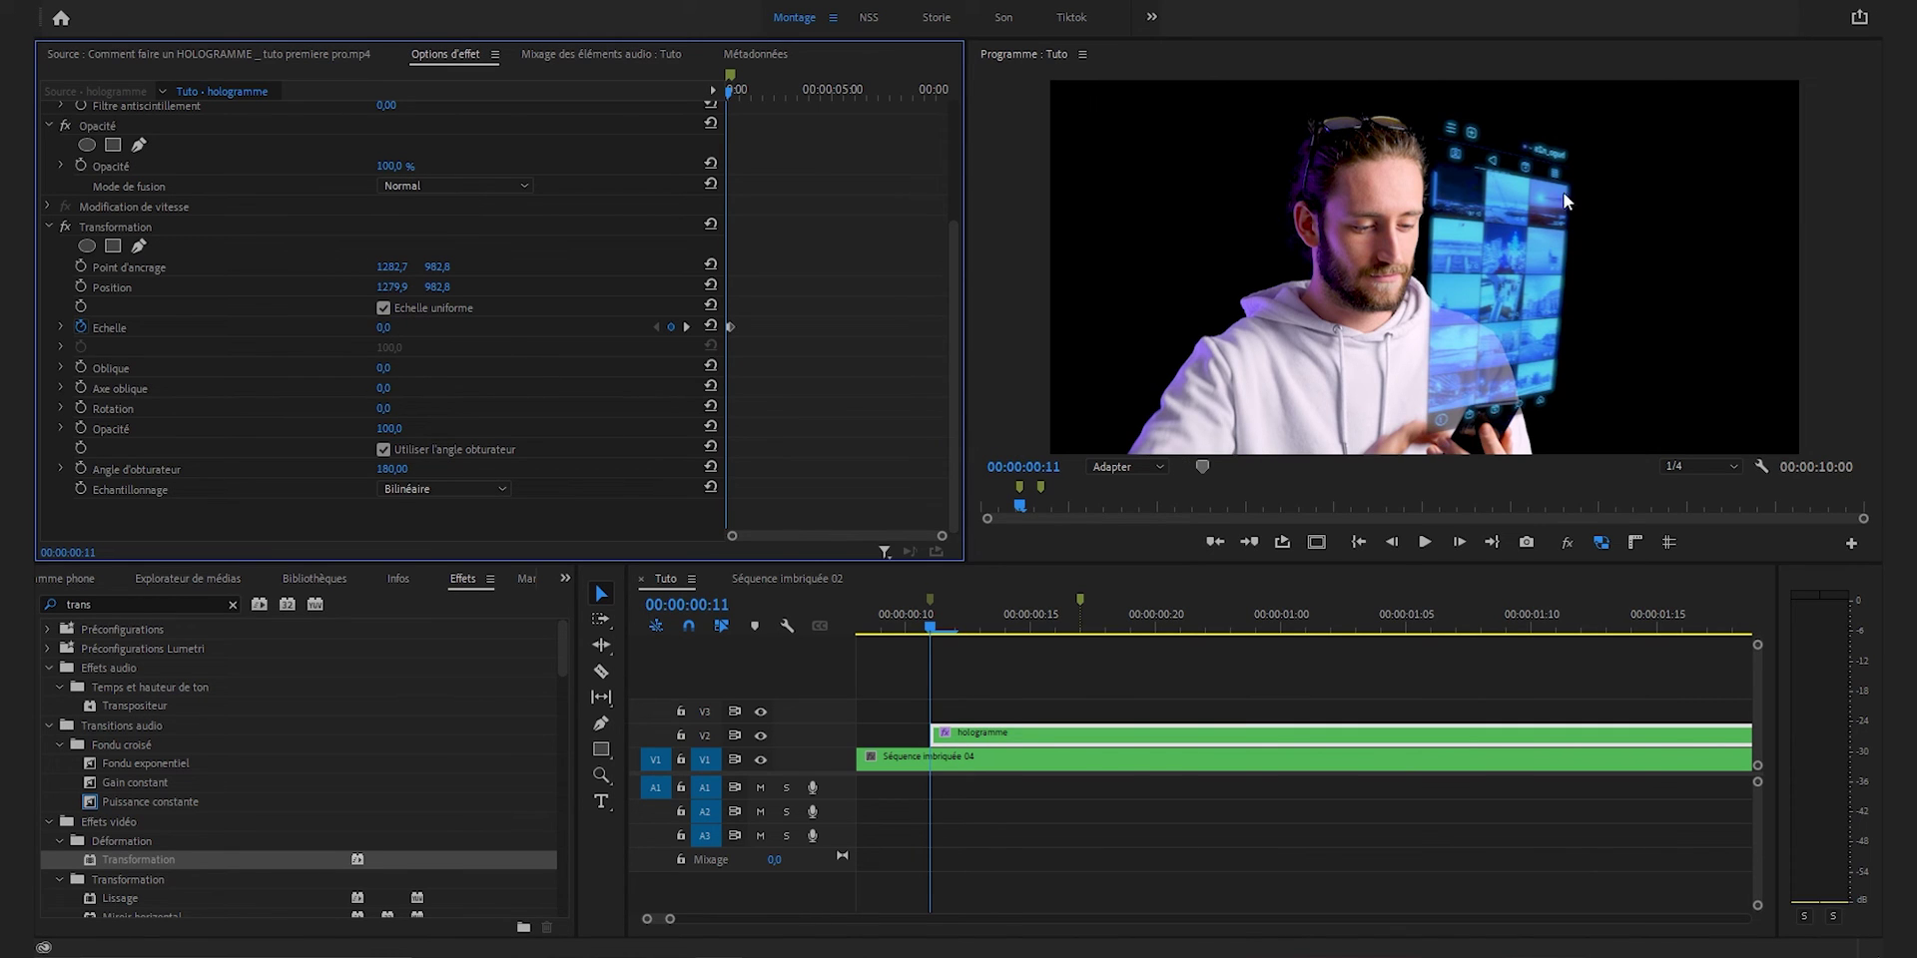
{"action": "key", "text": "ctrl+z"}
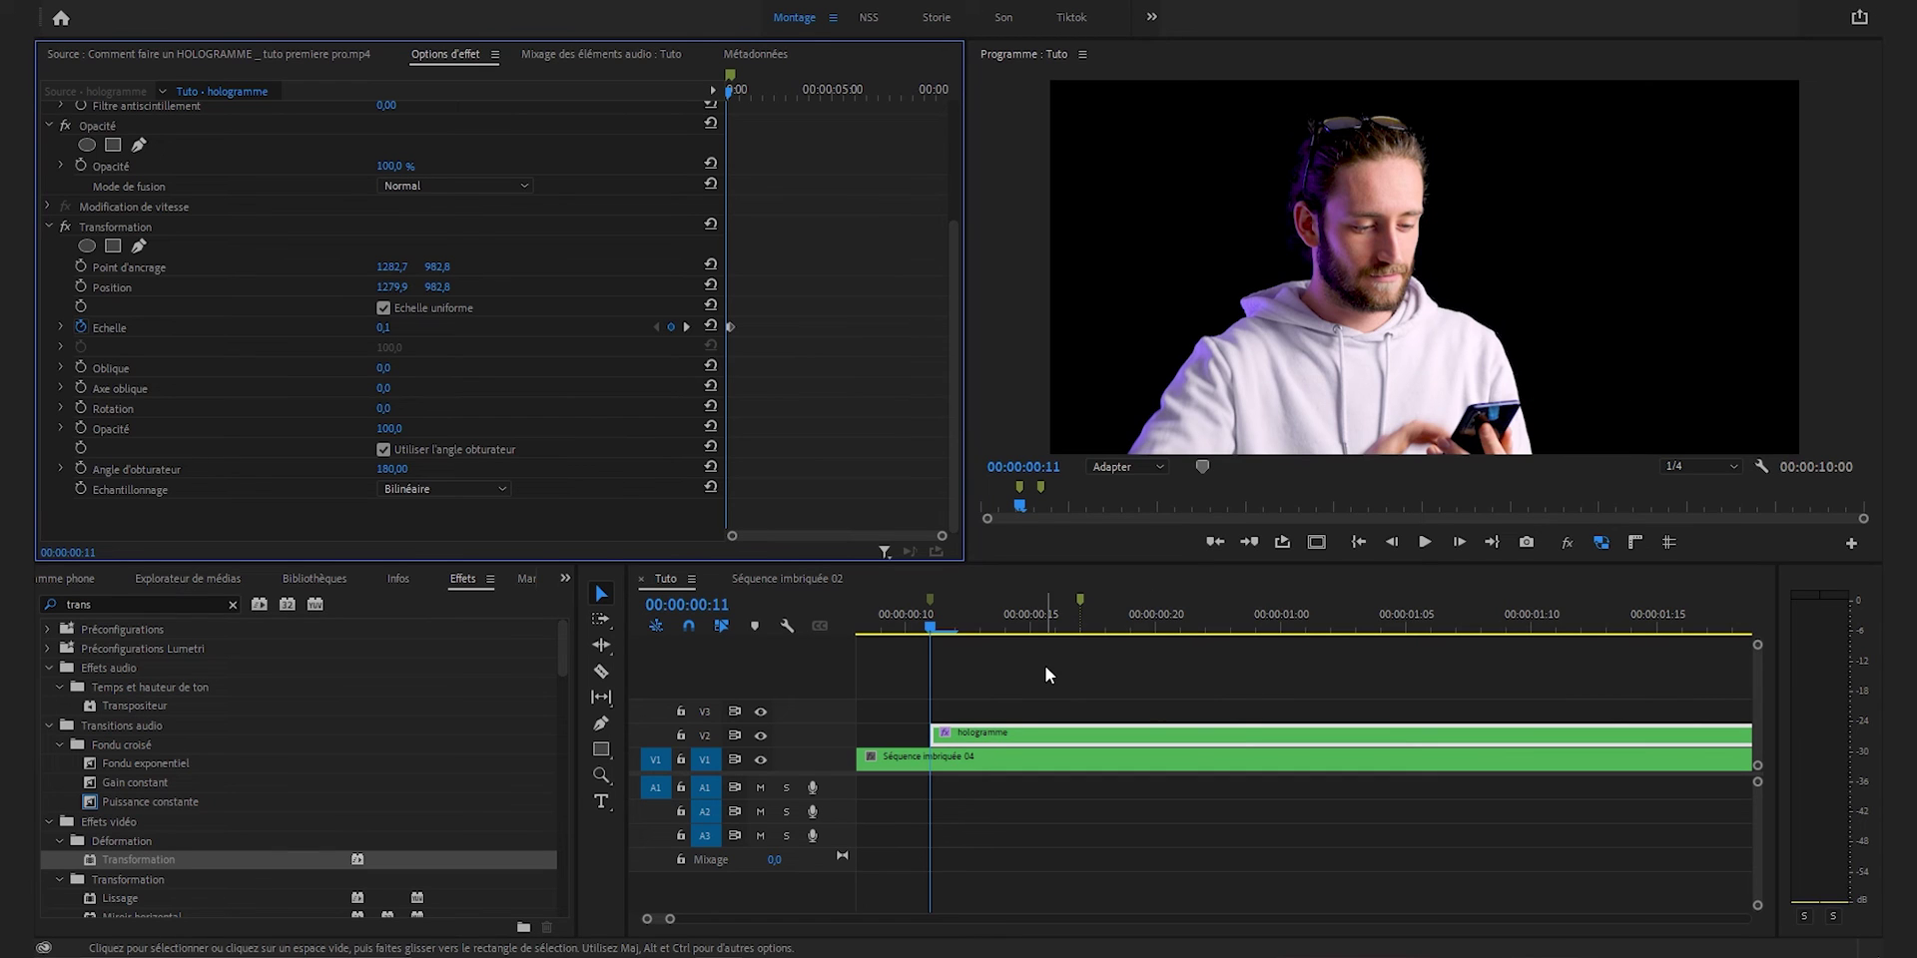
- Smooth the arrival at the second Echelle keyframe by easing its speed curve down to zero, and play back the animation
{"action": "scroll", "coordinate": [1045, 667], "scroll_direction": "up", "scroll_amount": 1}
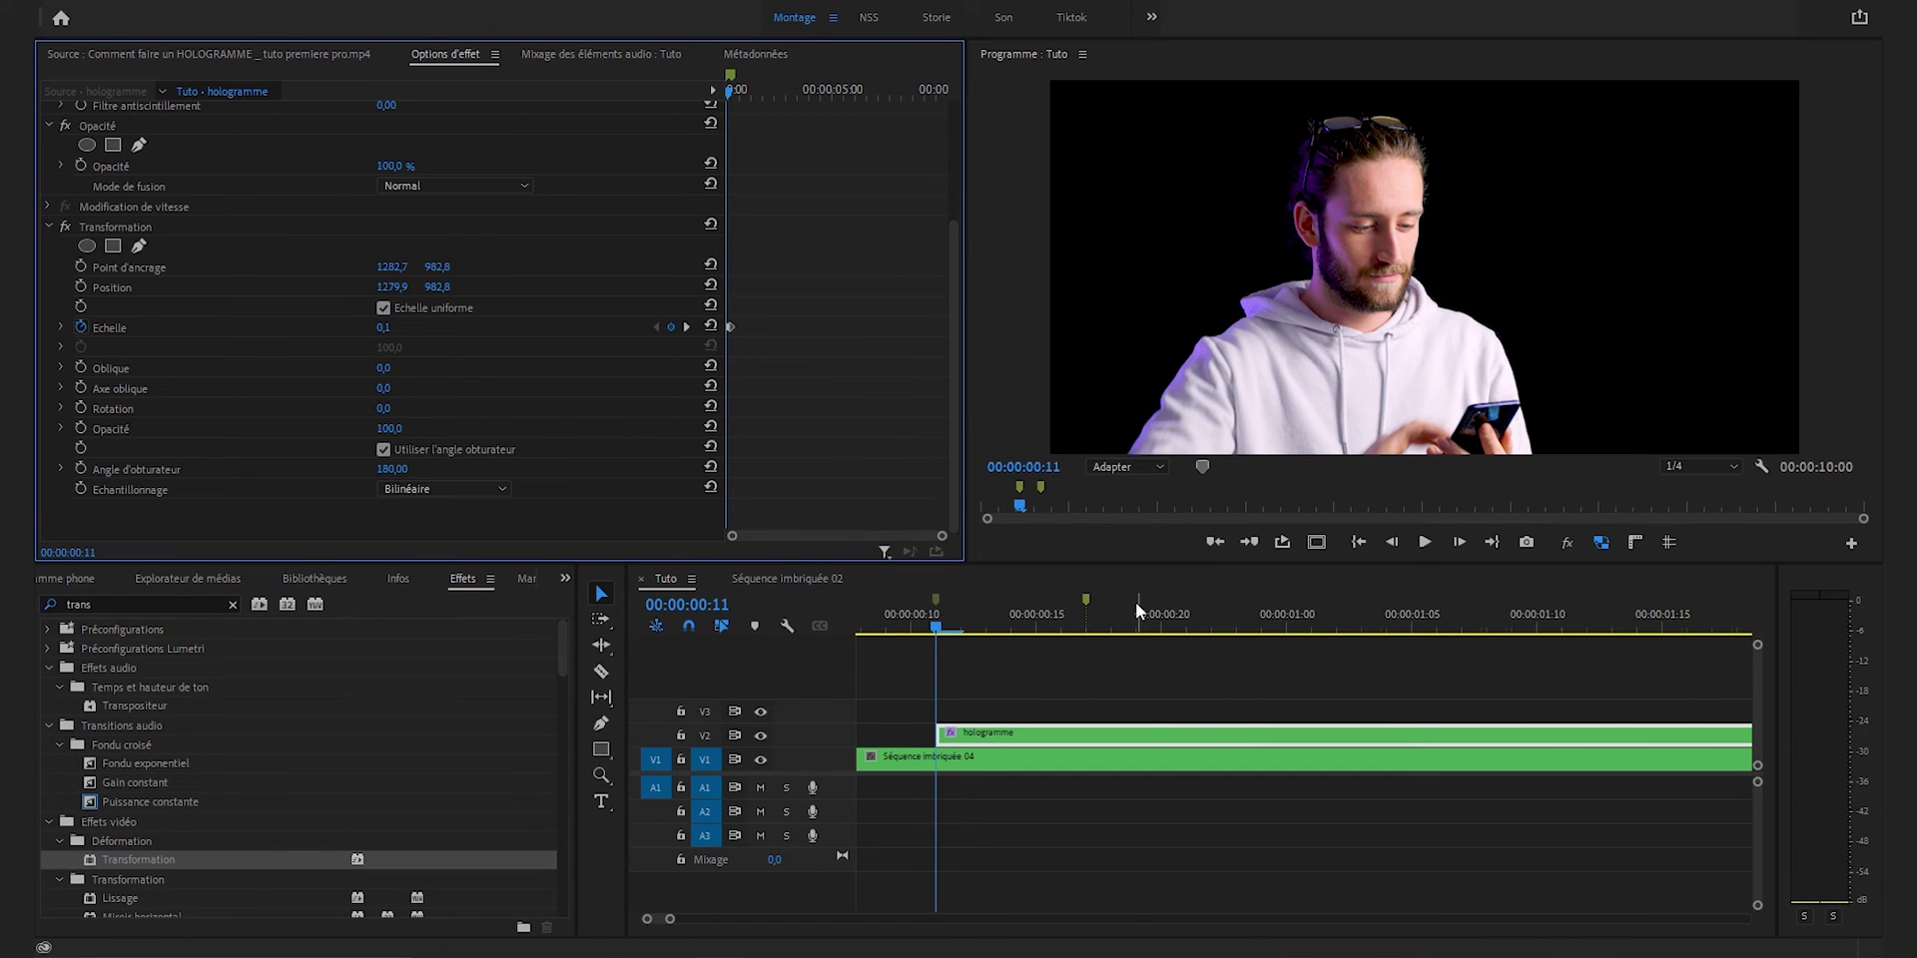
{"action": "left_click_drag", "start_coordinate": [941, 540], "coordinate": [834, 553]}
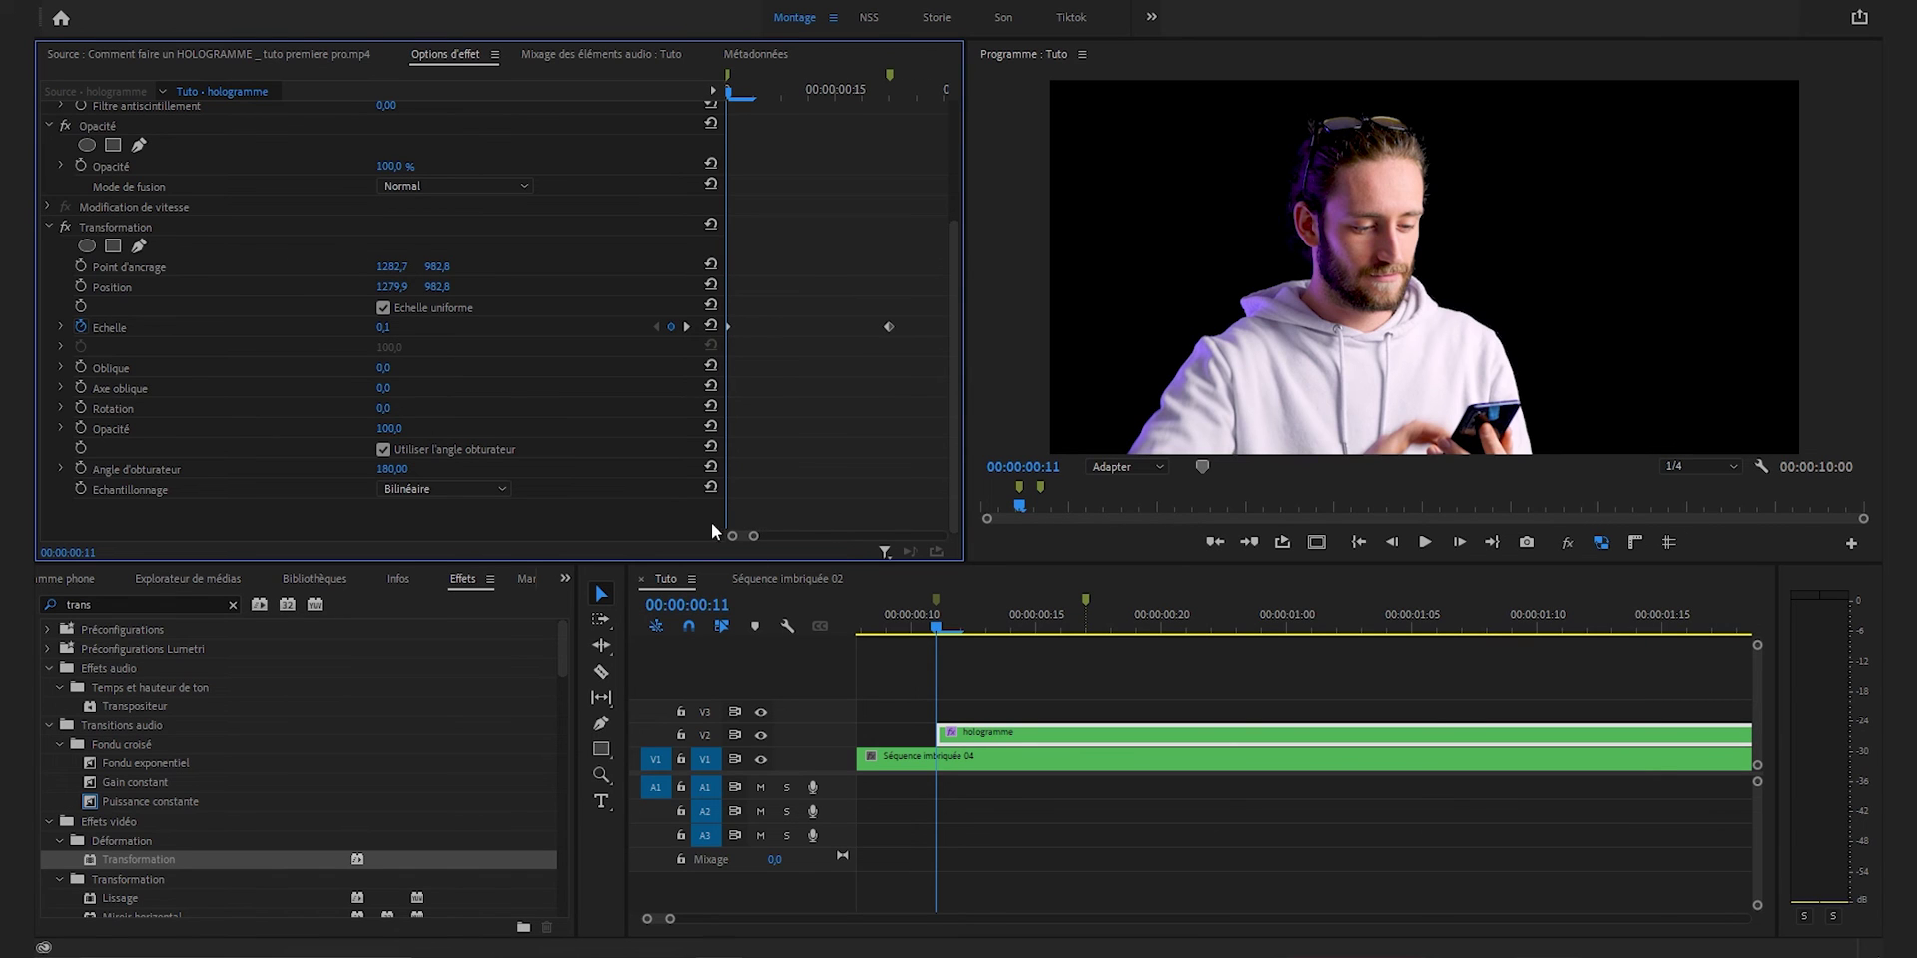
{"action": "left_click", "coordinate": [60, 326]}
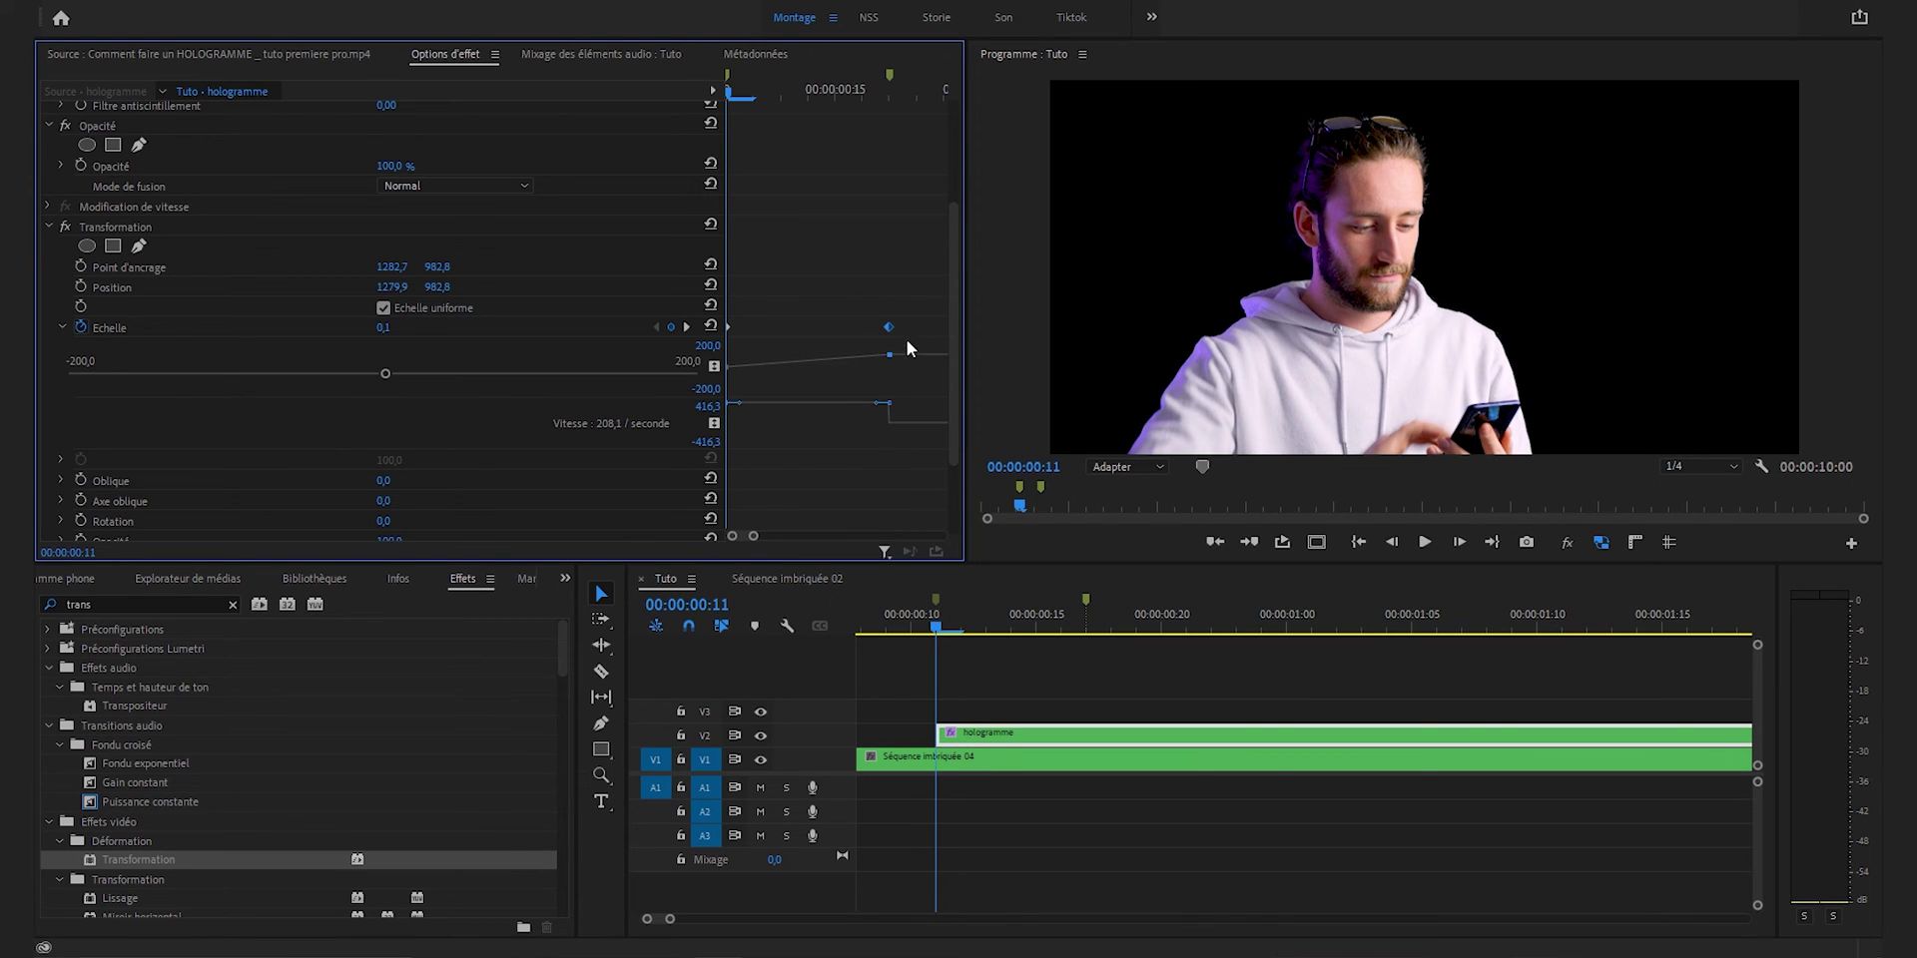
{"action": "left_click_drag", "start_coordinate": [876, 403], "coordinate": [823, 423]}
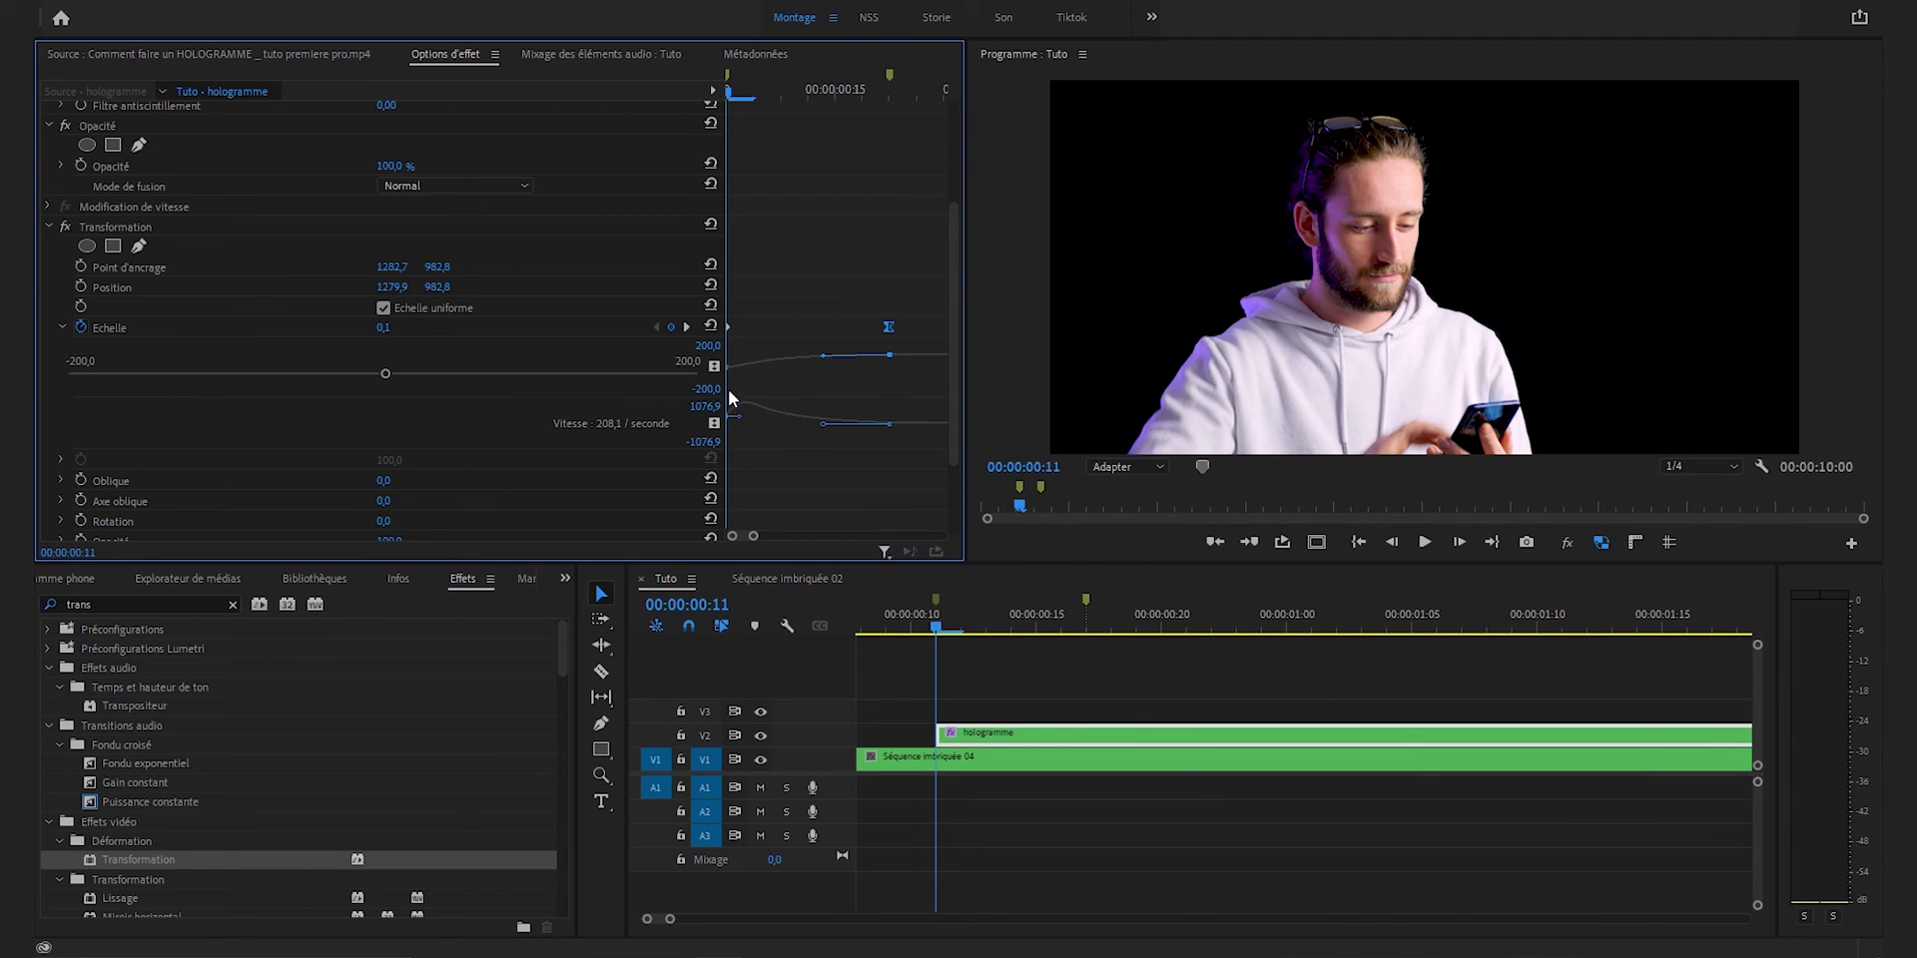
{"action": "left_click", "coordinate": [908, 497]}
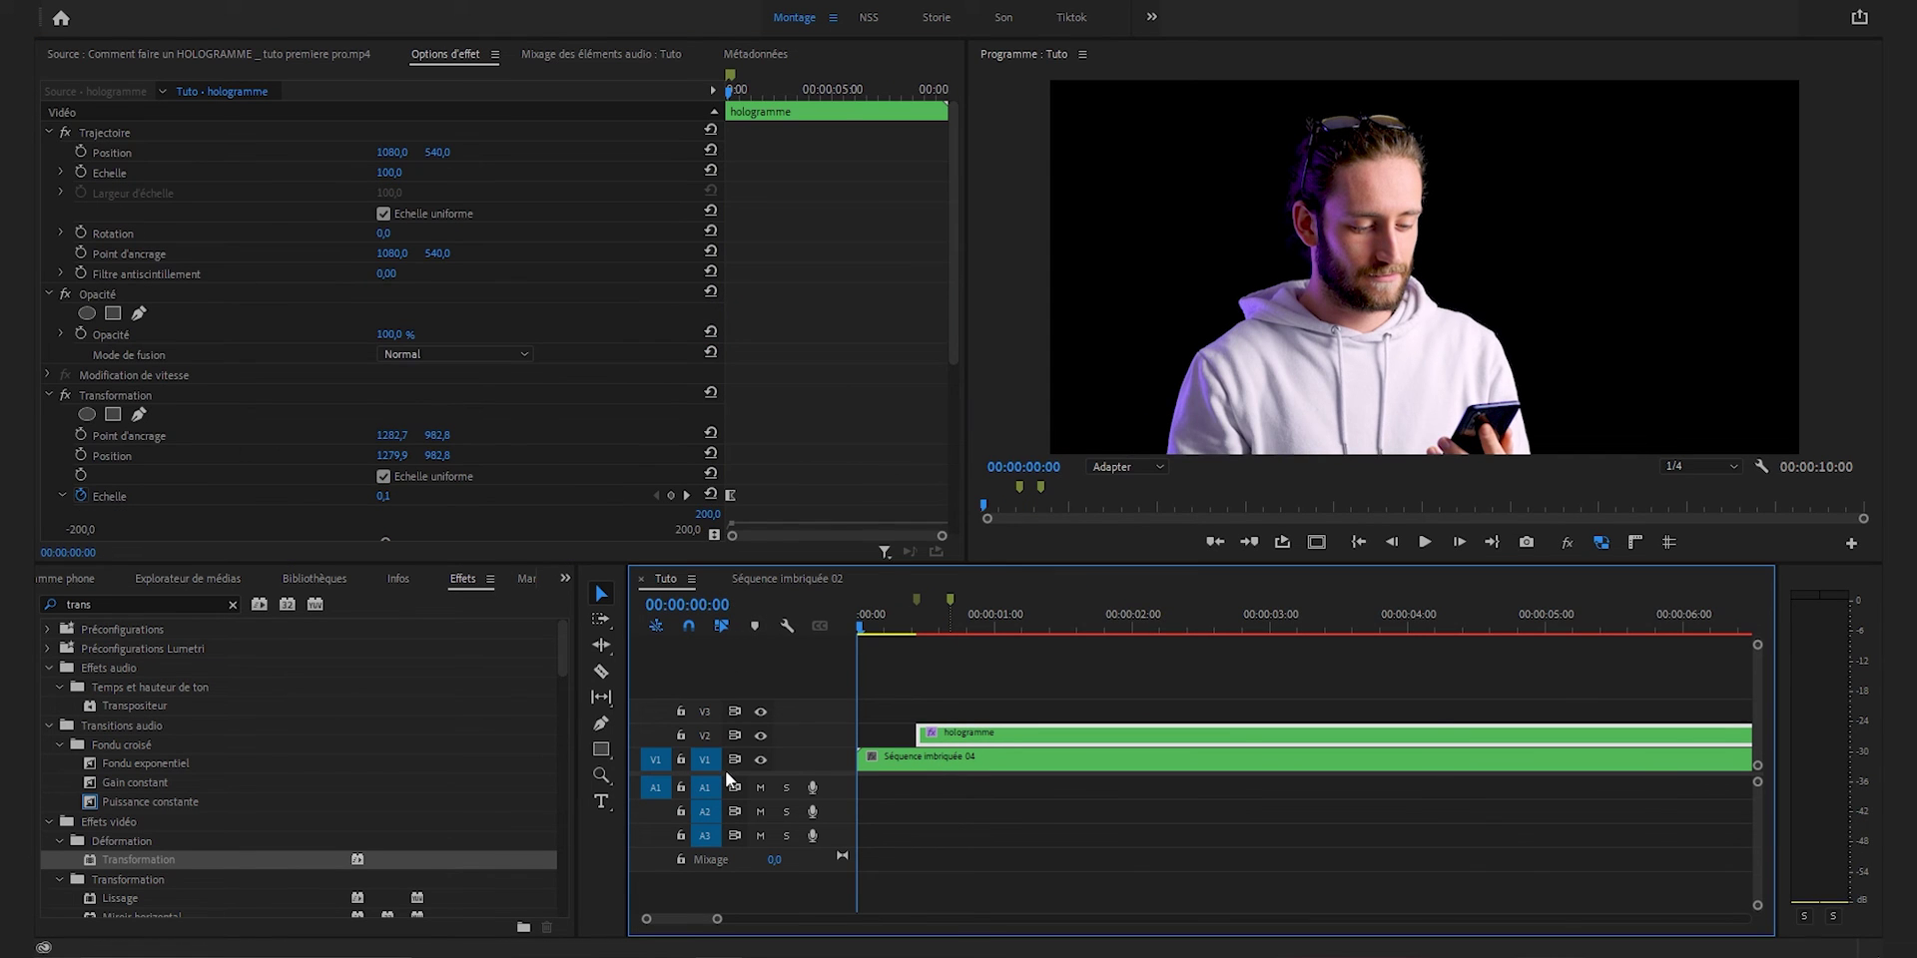
{"action": "key", "text": "space"}
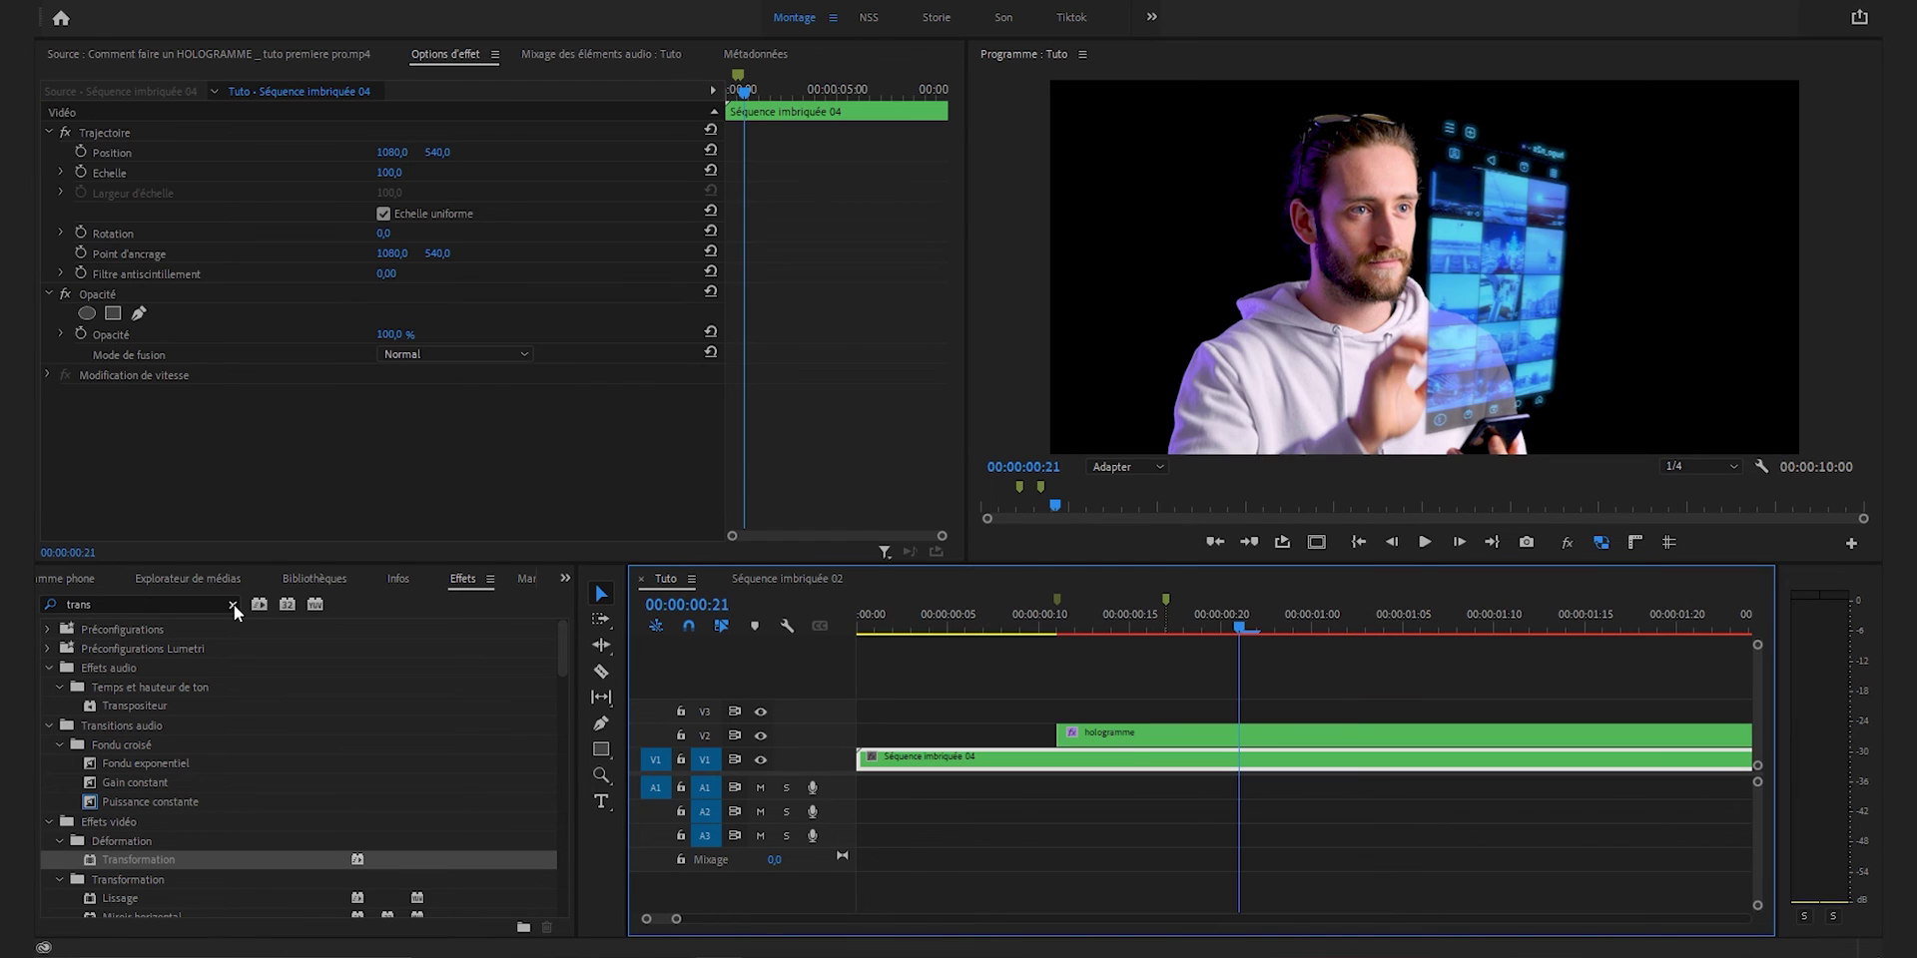
- Find and apply Couleur Lumetri to the Séquence imbriquée 04 clip and draw a pen mask around the hologram and the adjacent side of the man
{"action": "left_click", "coordinate": [232, 604]}
{"action": "left_click", "coordinate": [192, 603]}
{"action": "type", "text": "coul"}
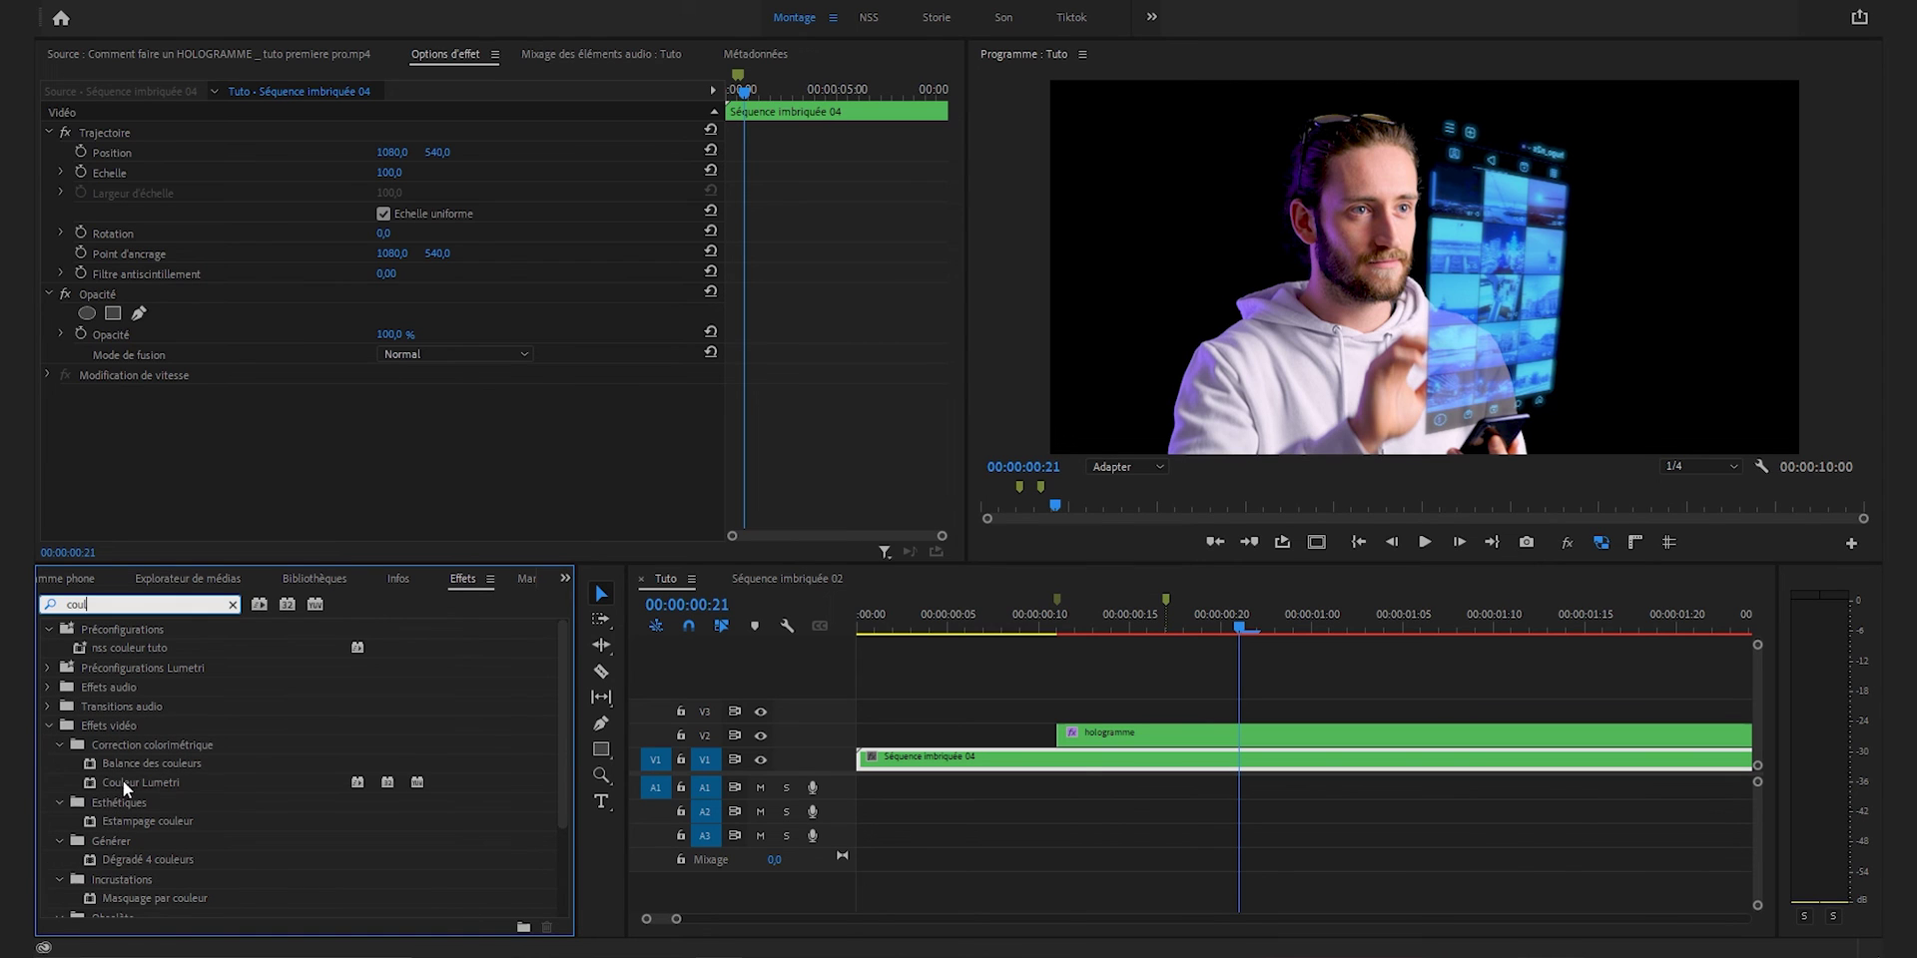
{"action": "left_click_drag", "start_coordinate": [123, 781], "coordinate": [1094, 764]}
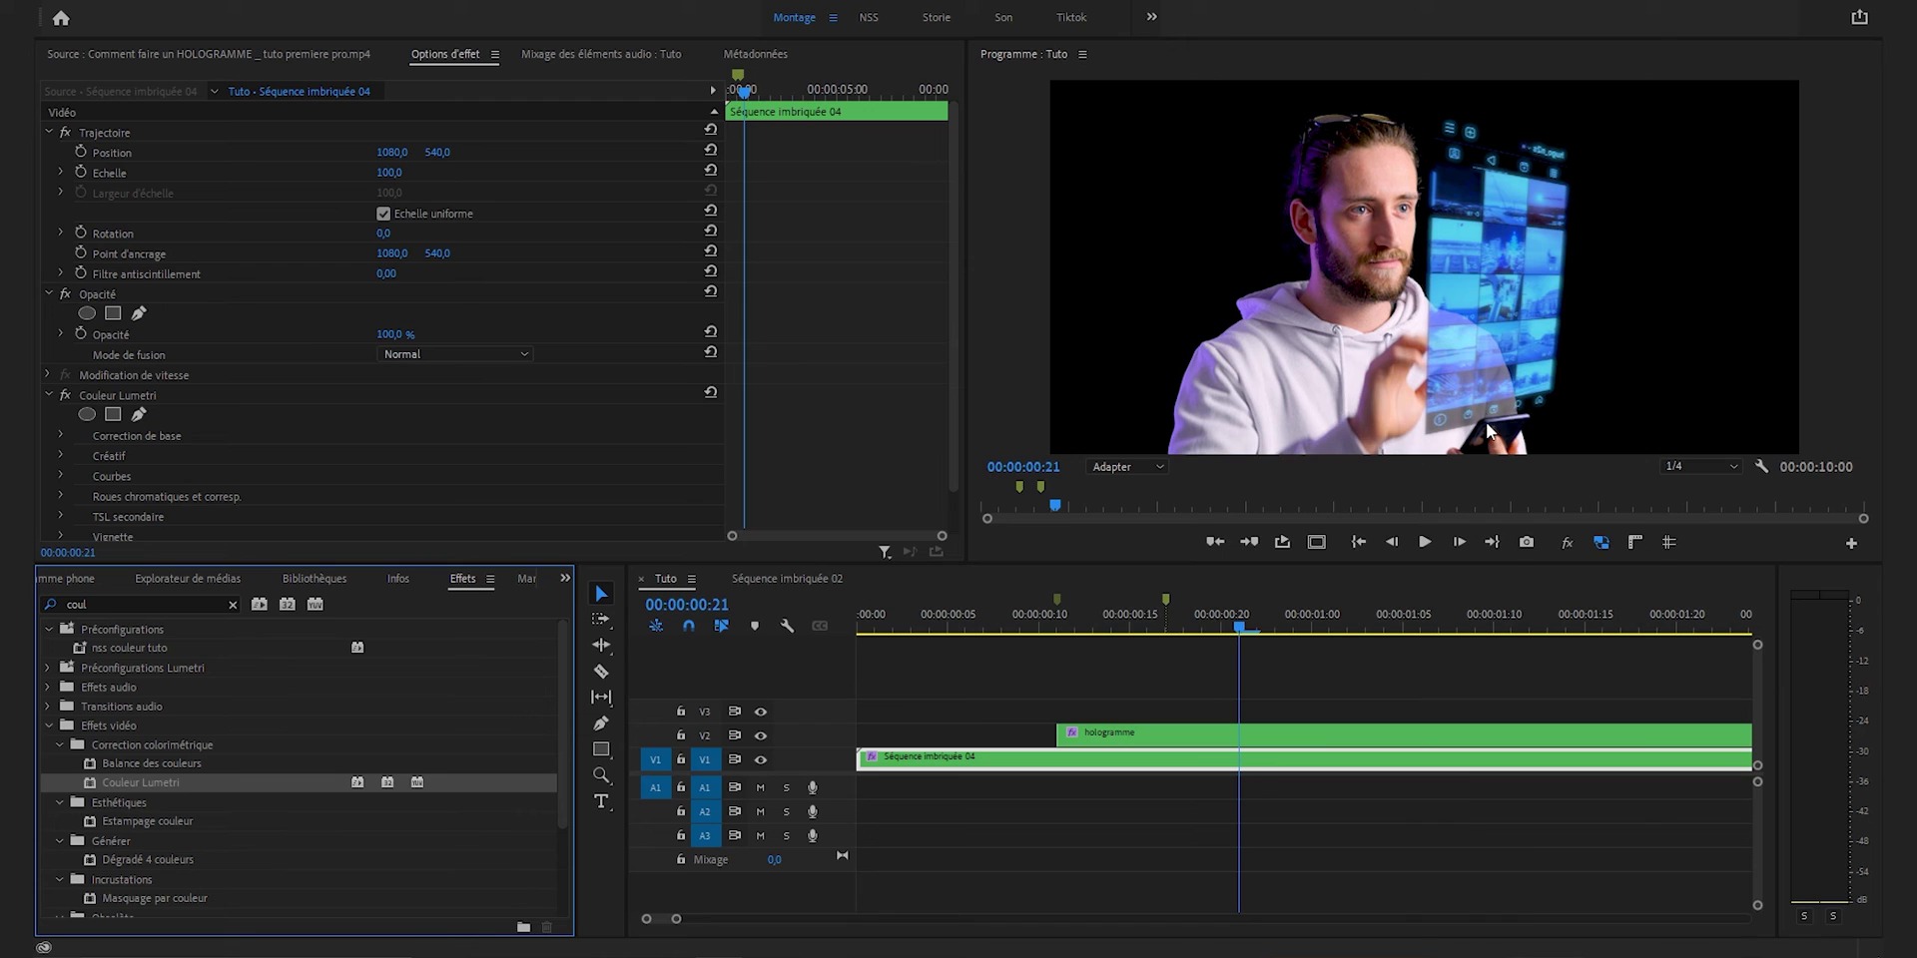
{"action": "left_click", "coordinate": [139, 415]}
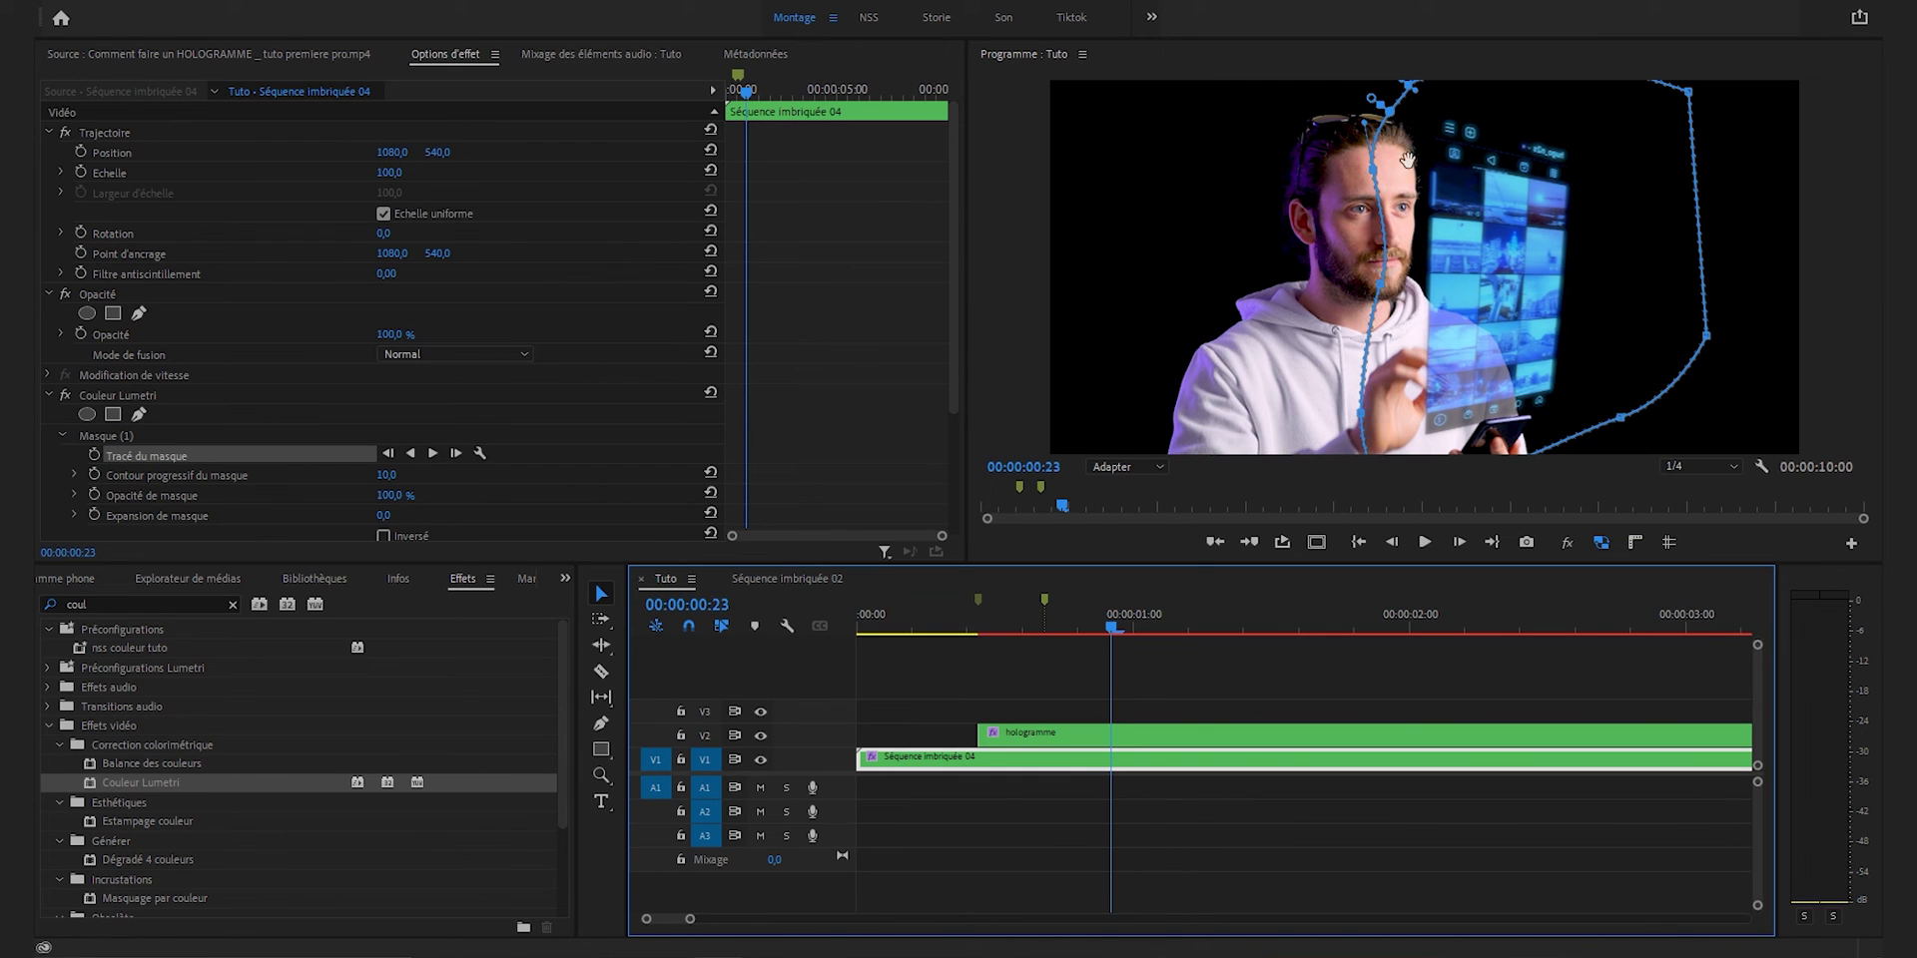
- In the Couleur Lumetri Correction de base, set Température to -50, Teinte to -10 and Blancs to -10
{"action": "scroll", "coordinate": [137, 400], "scroll_direction": "down", "scroll_amount": 4}
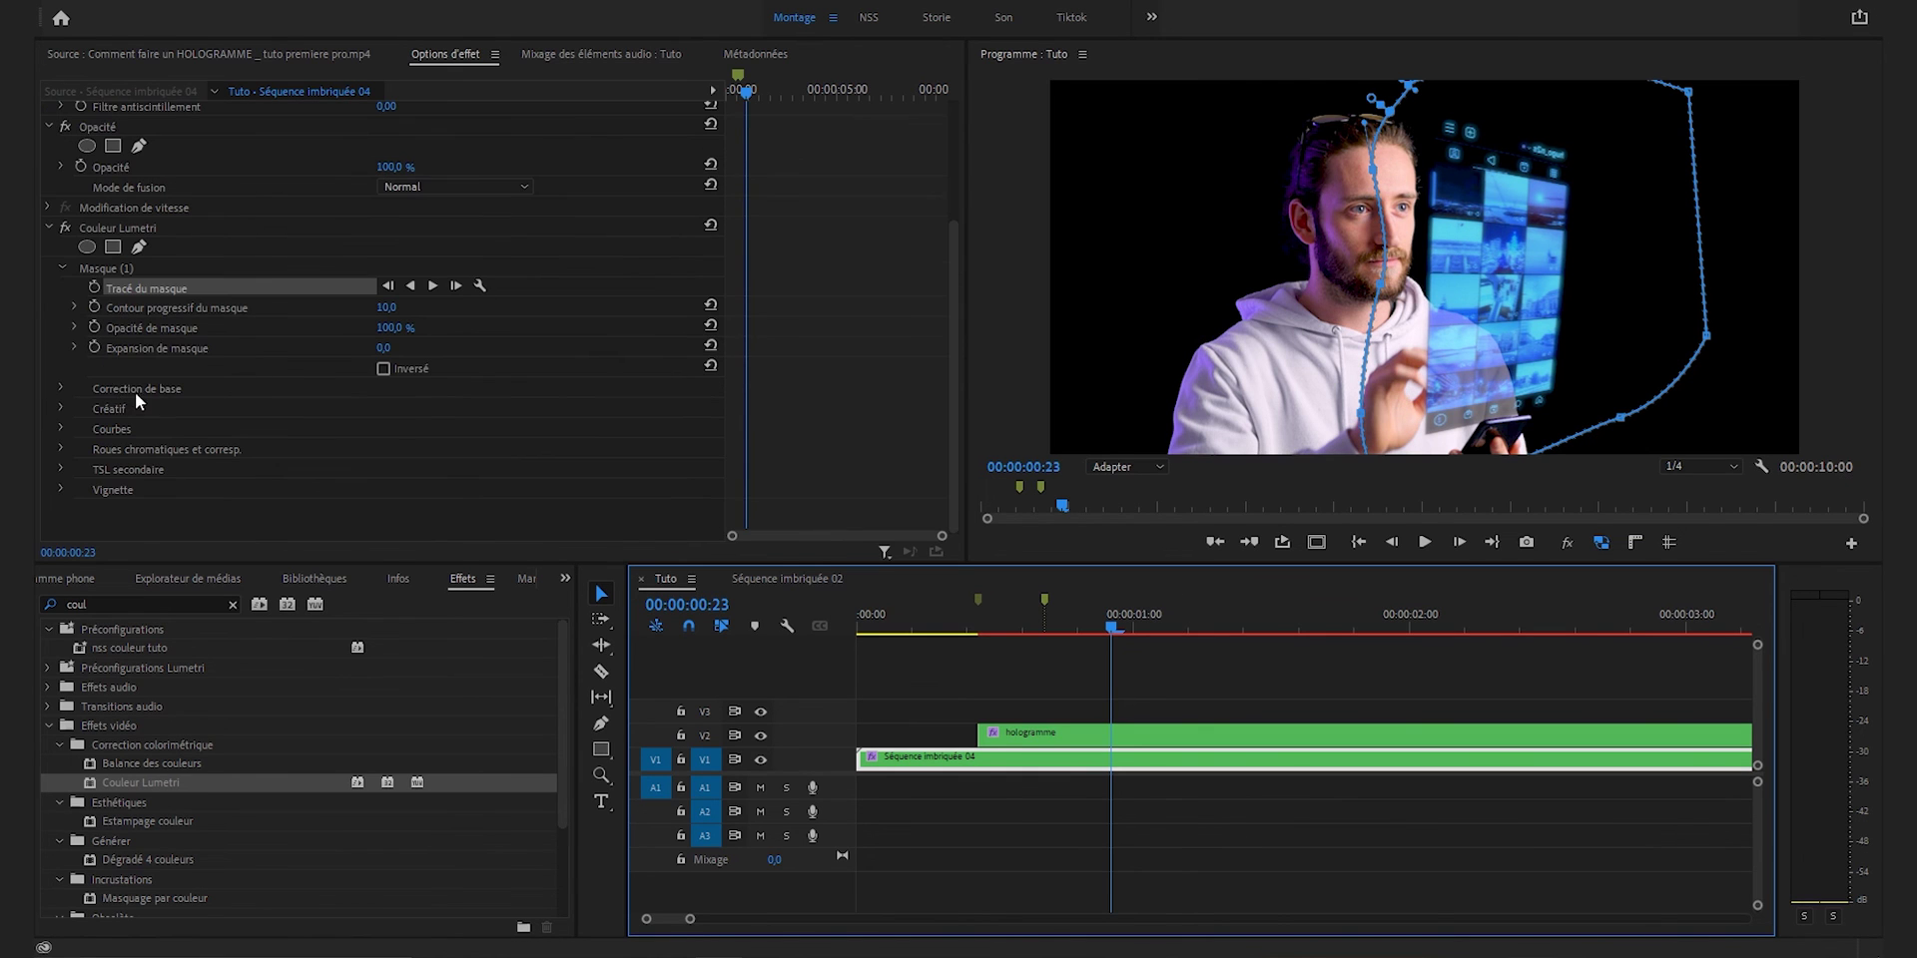
{"action": "left_click", "coordinate": [62, 386]}
{"action": "scroll", "coordinate": [254, 454], "scroll_direction": "down", "scroll_amount": 4}
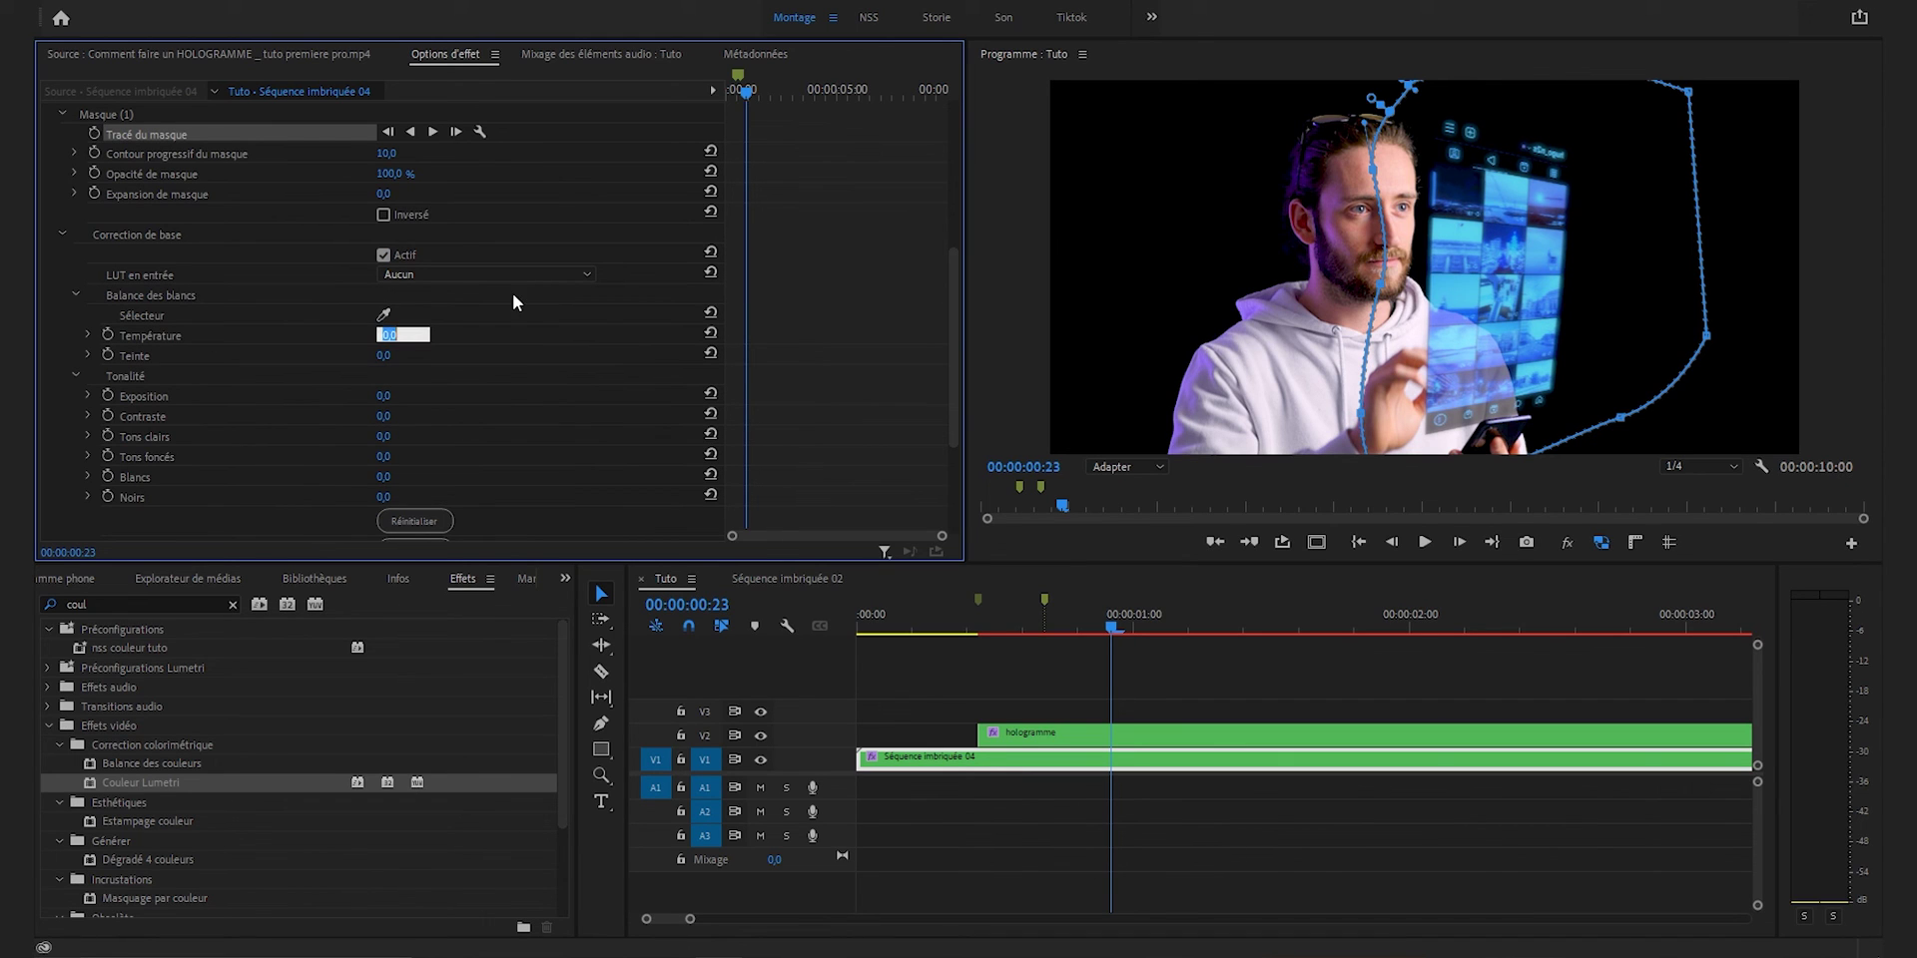
{"action": "type", "text": "-50"}
{"action": "key", "text": "Tab"}
{"action": "type", "text": "-10"}
{"action": "key", "text": "Return"}
{"action": "scroll", "coordinate": [509, 434], "scroll_direction": "down", "scroll_amount": 1}
{"action": "left_click", "coordinate": [381, 430]}
{"action": "type", "text": "-10"}
{"action": "key", "text": "Return"}
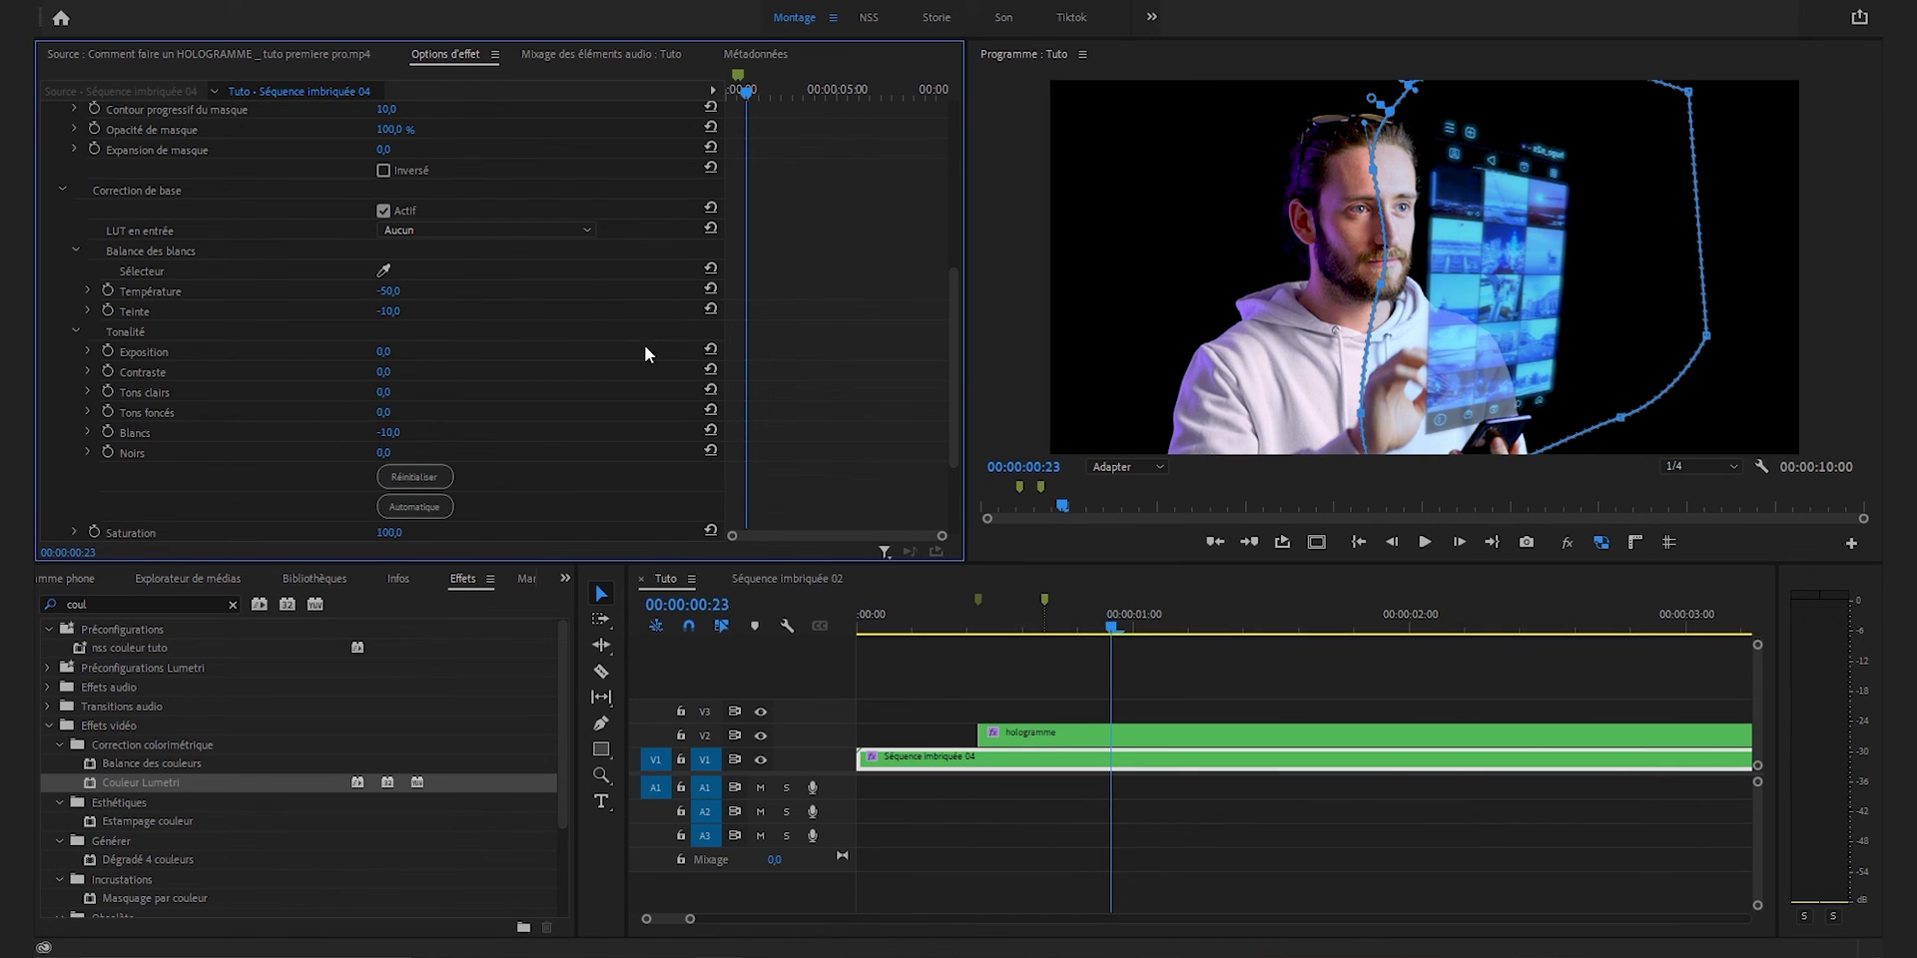
- Soften the Lumetri mask with Contour progressif du masque at 300 and Expansion de masque at 30
{"action": "scroll", "coordinate": [645, 354], "scroll_direction": "up", "scroll_amount": 3}
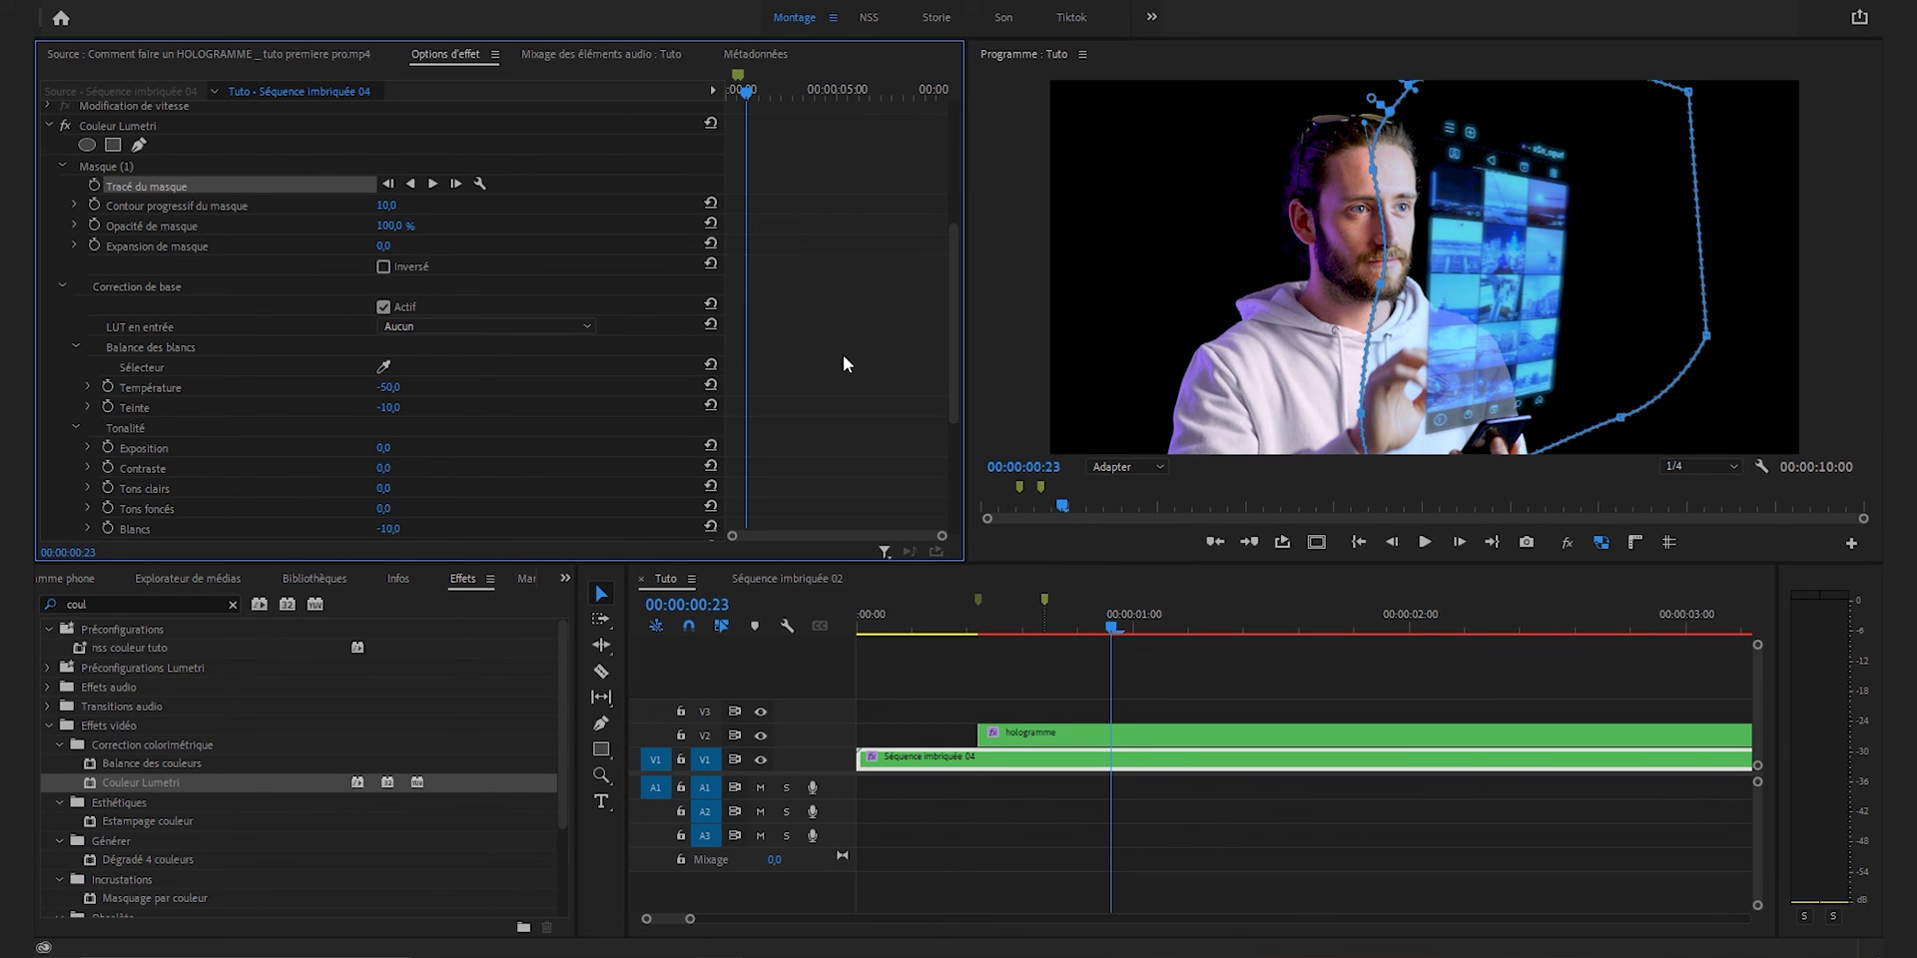
{"action": "scroll", "coordinate": [316, 259], "scroll_direction": "up", "scroll_amount": 1}
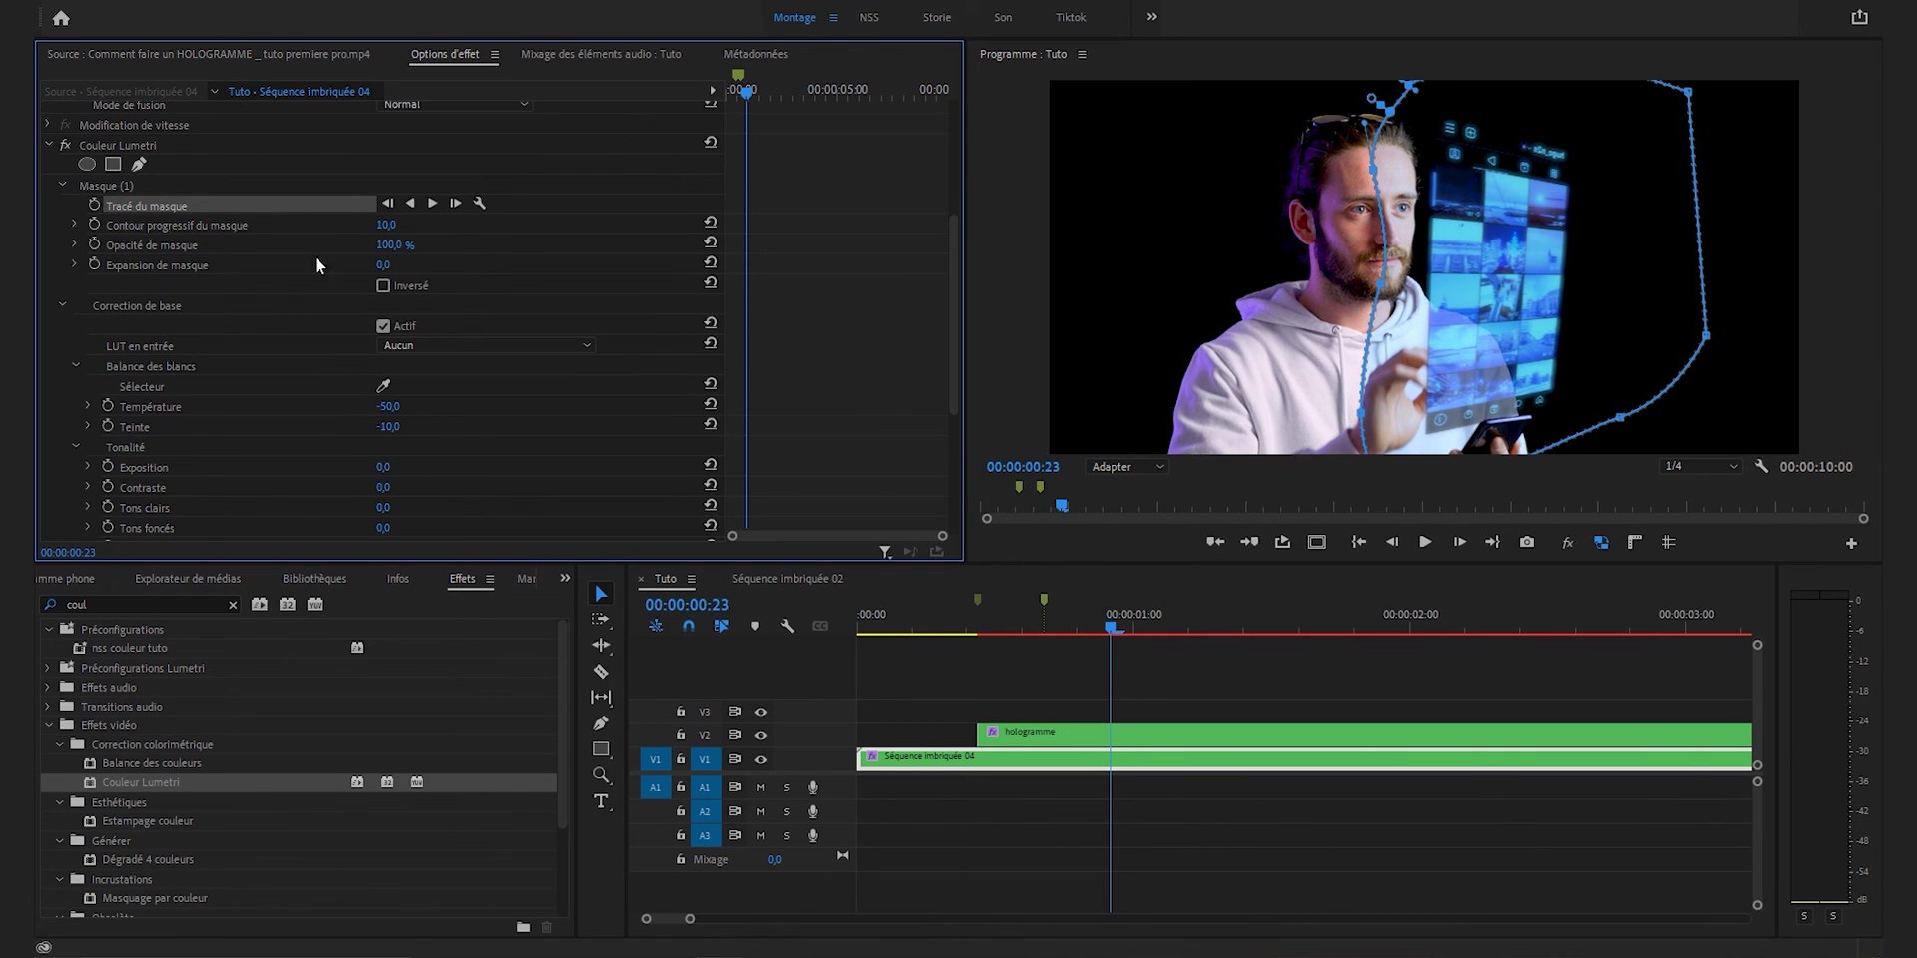
{"action": "left_click", "coordinate": [405, 226]}
{"action": "type", "text": "300"}
{"action": "key", "text": "Return"}
{"action": "scroll", "coordinate": [632, 319], "scroll_direction": "up", "scroll_amount": 5}
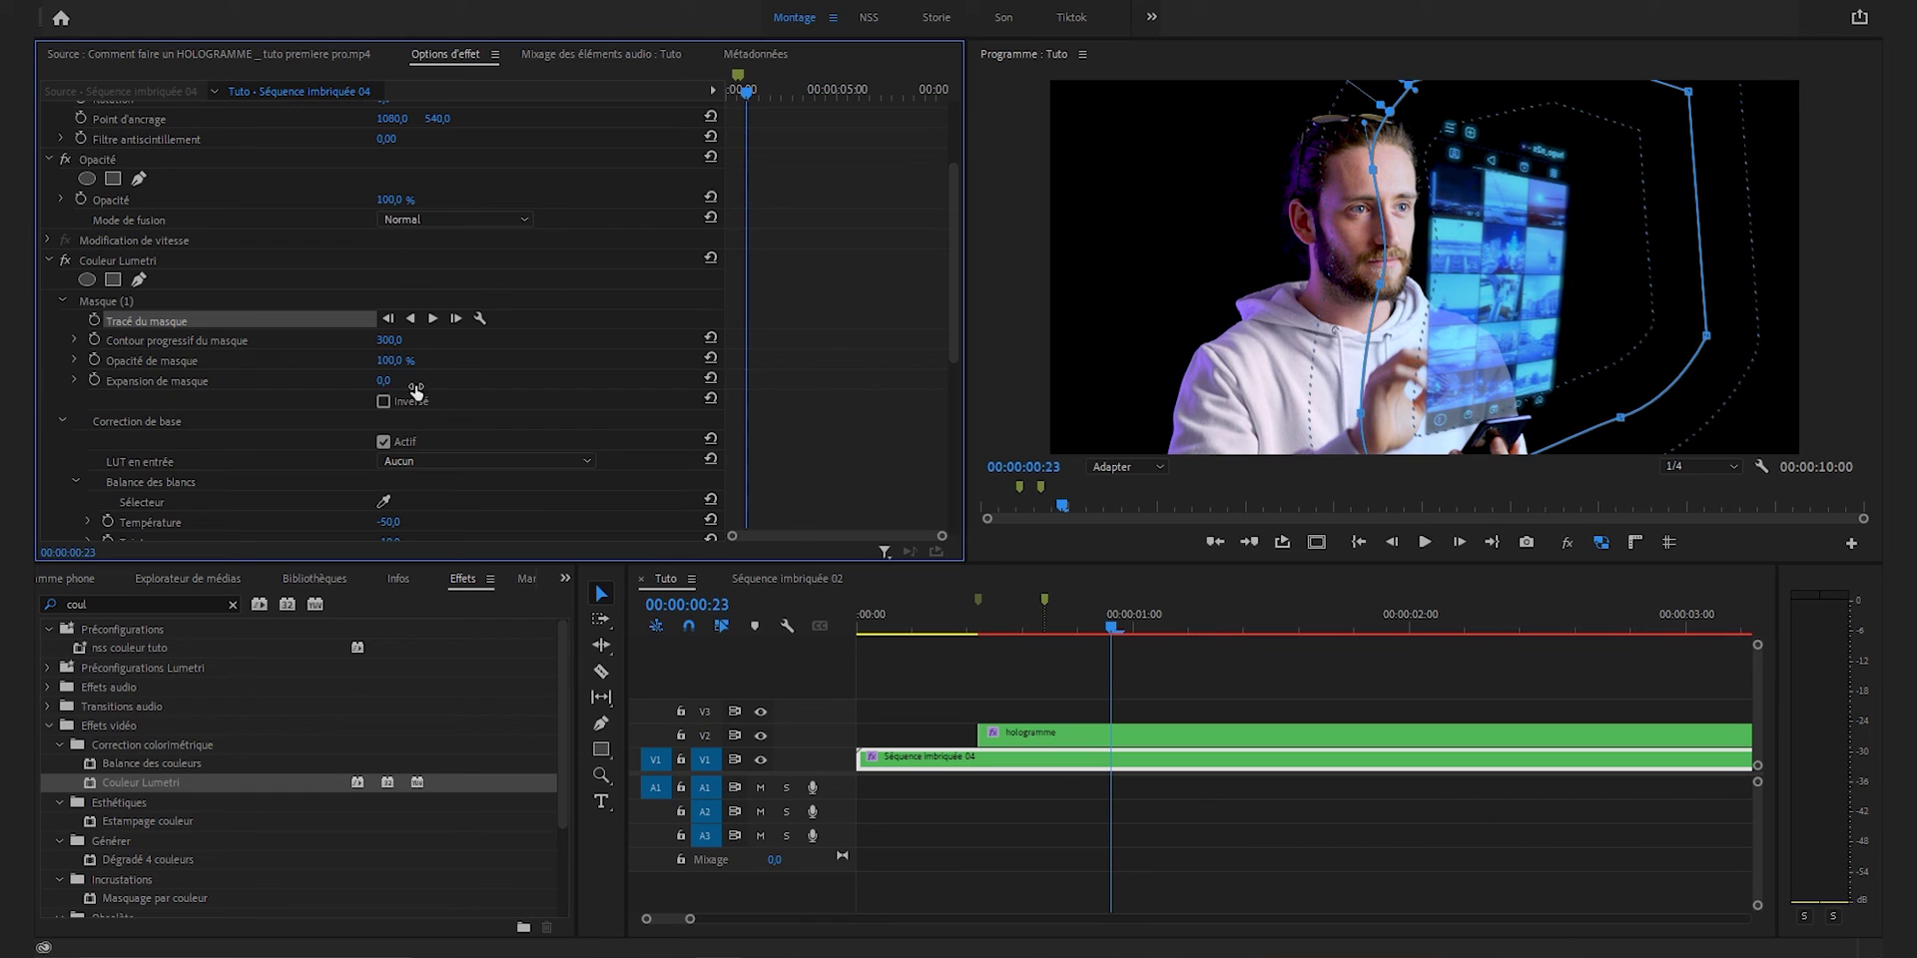
{"action": "left_click", "coordinate": [385, 381]}
{"action": "key", "text": "Return"}
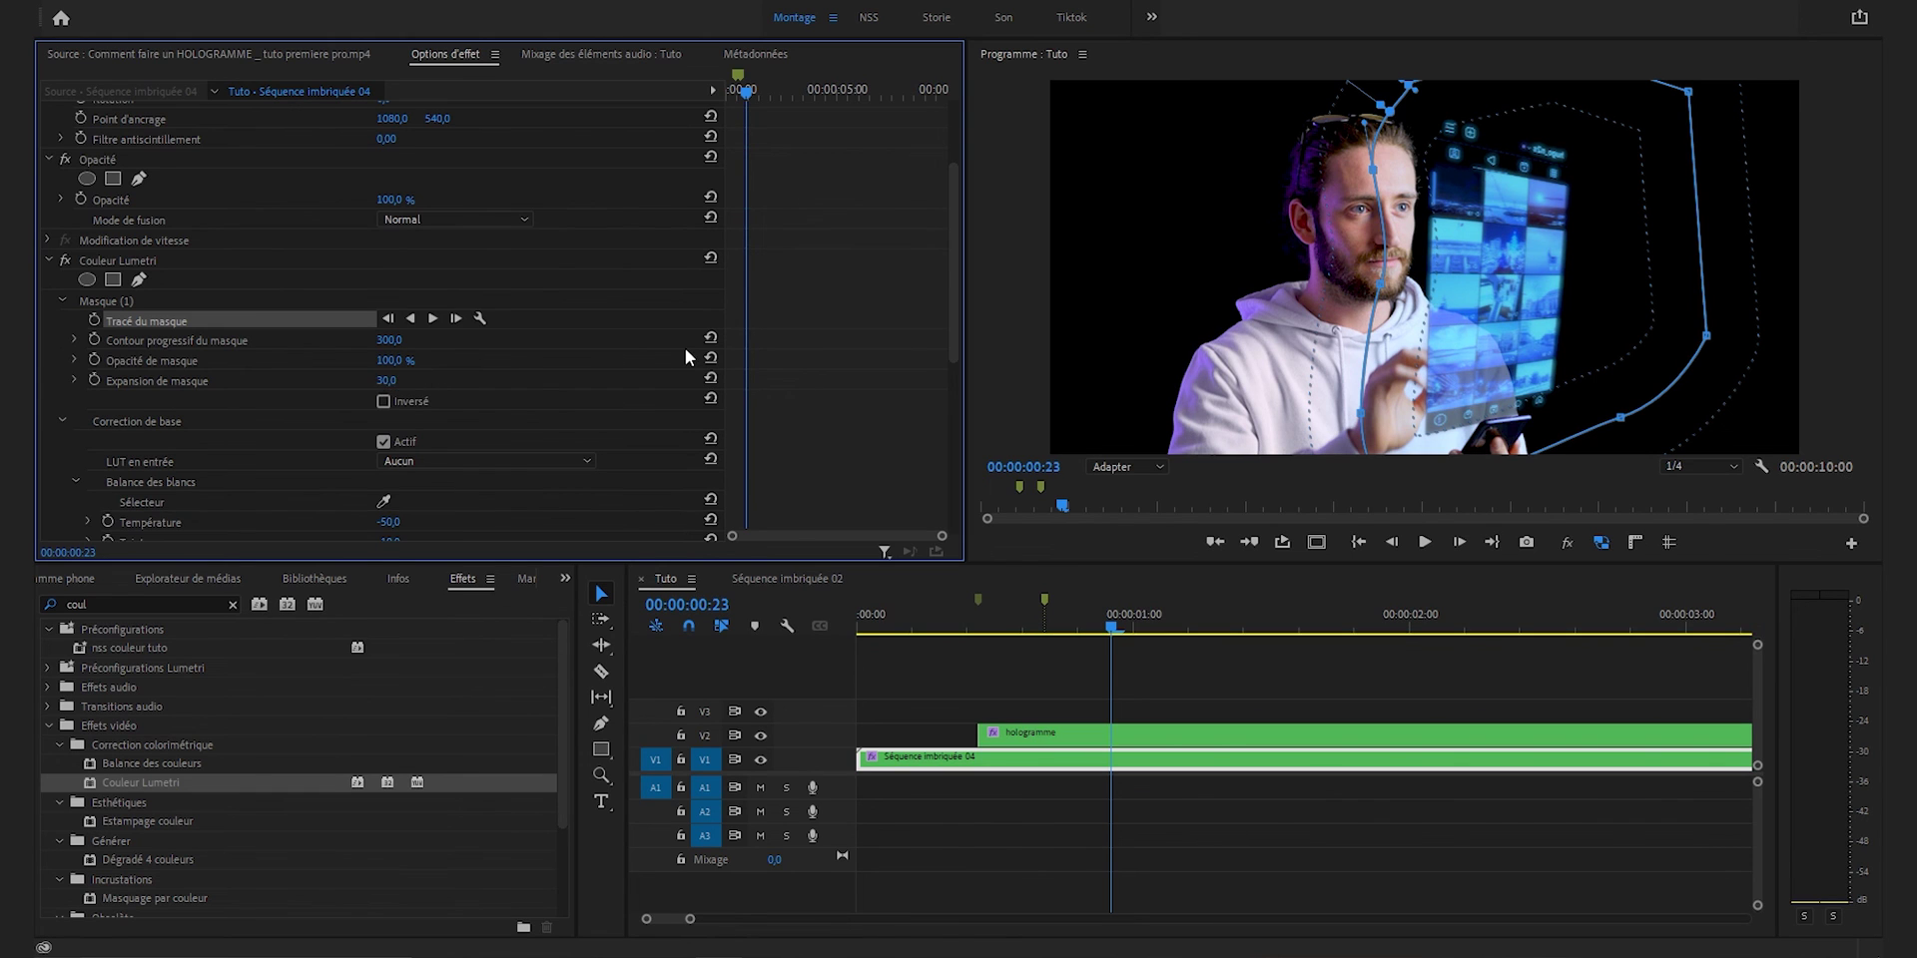
- On the Séquence imbriquée 04 clip, add a 100 % Opacité de masque keyframe at the 00:00:00:17 marker
{"action": "key", "text": "Left"}
{"action": "key", "text": "Left"}
{"action": "left_click", "coordinate": [1440, 170]}
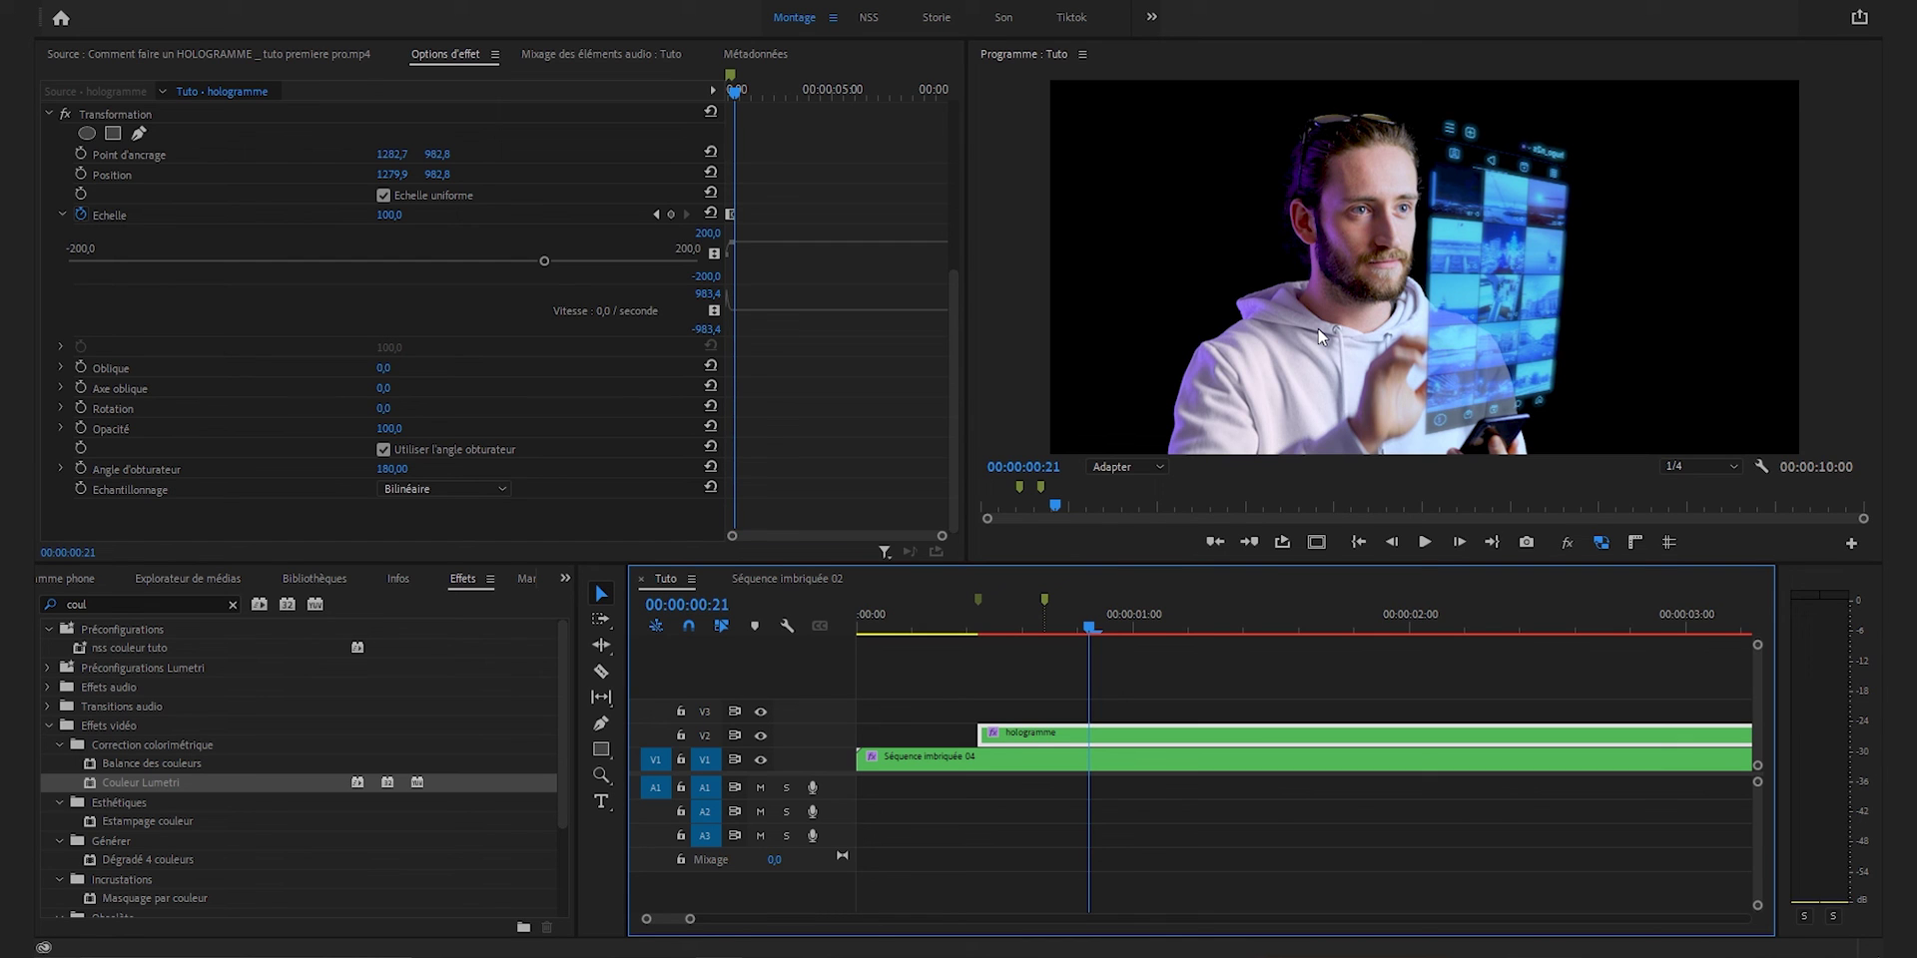
{"action": "left_click", "coordinate": [1045, 627]}
{"action": "key", "text": "d"}
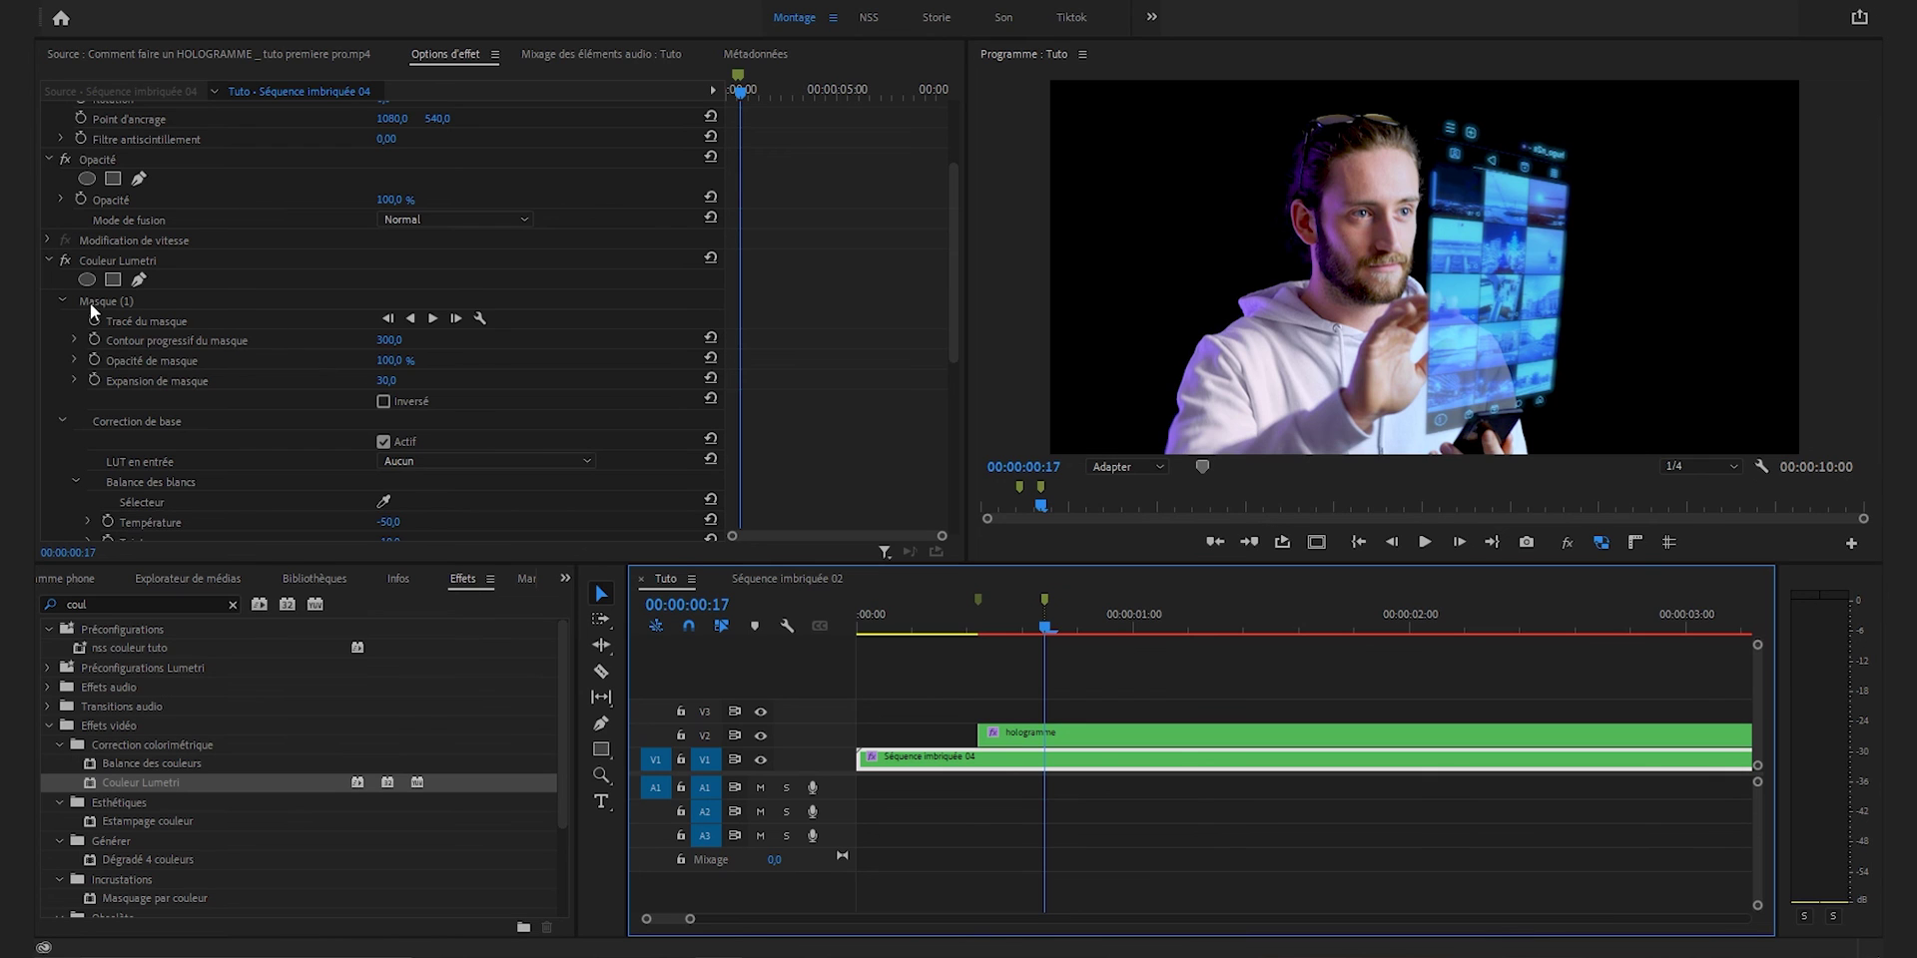
{"action": "left_click", "coordinate": [94, 361]}
- Set the Lumetri mask's Opacité de masque to 0 % at the 00:00:00:11 marker
{"action": "scroll", "coordinate": [157, 404], "scroll_direction": "up", "scroll_amount": 3}
{"action": "left_click", "coordinate": [984, 632]}
{"action": "scroll", "coordinate": [395, 405], "scroll_direction": "down", "scroll_amount": 3}
{"action": "left_click", "coordinate": [397, 405]}
{"action": "type", "text": "0"}
{"action": "key", "text": "Return"}
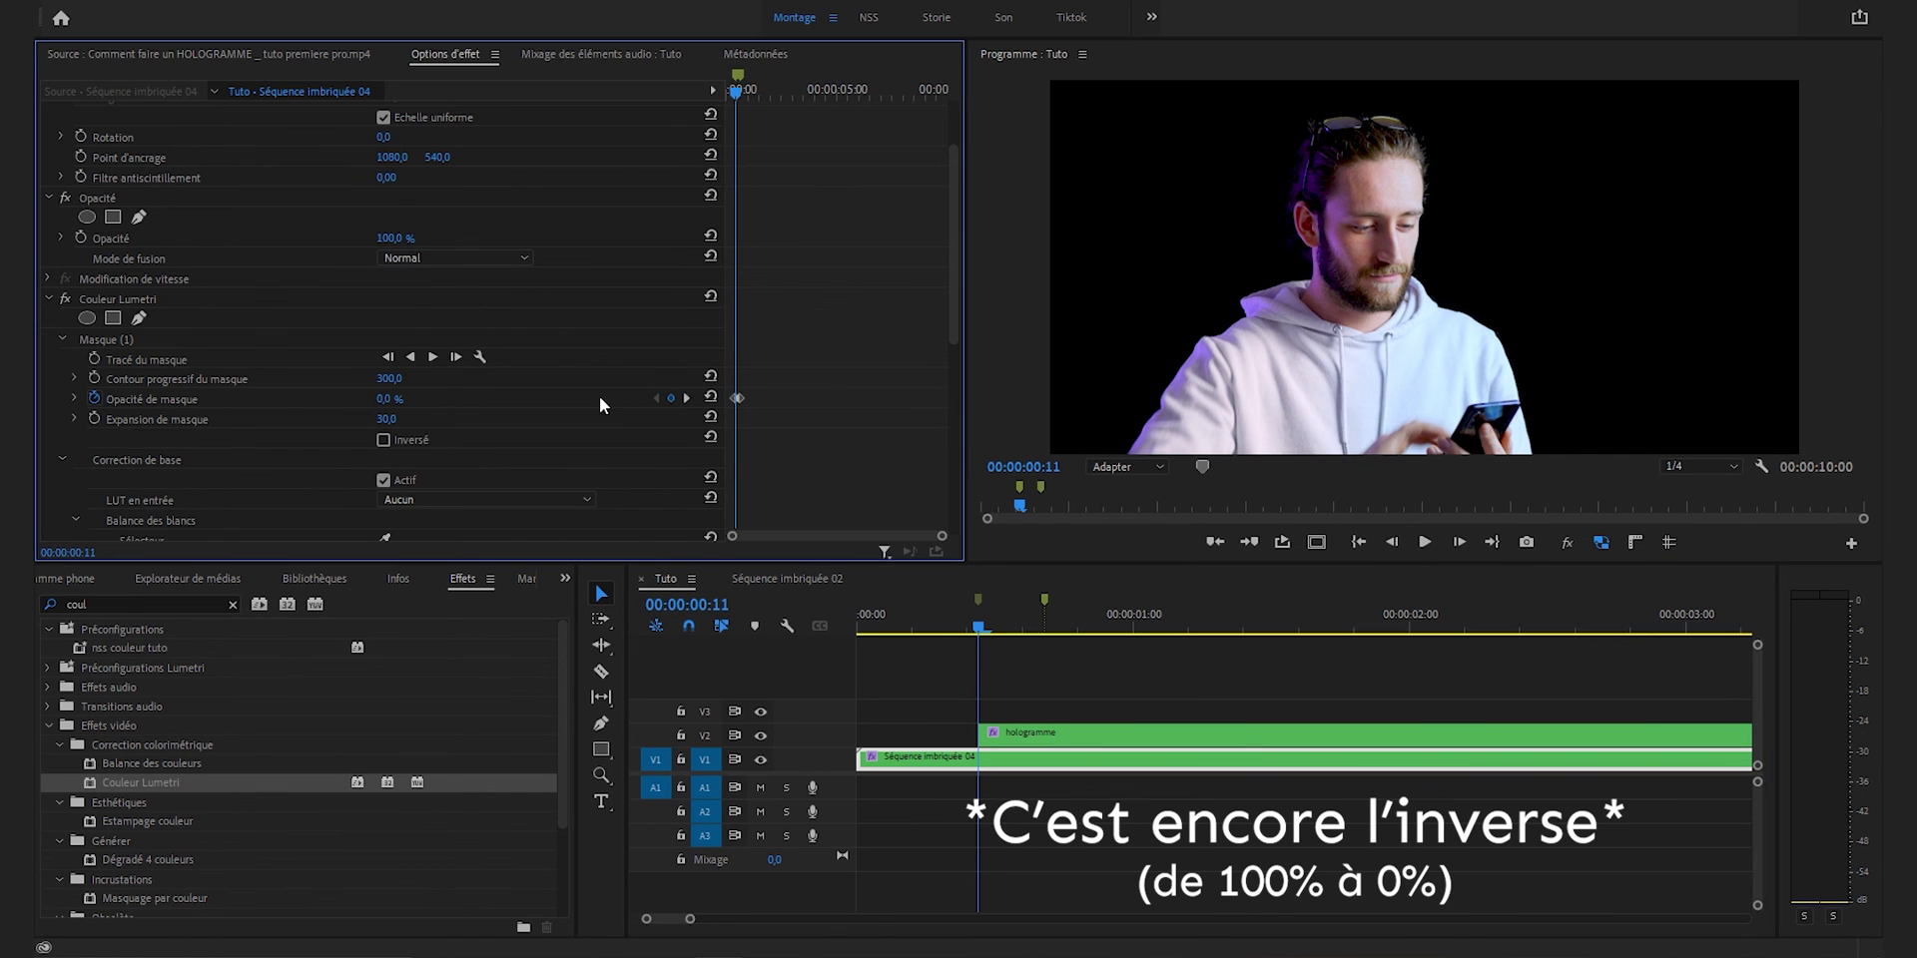
- Smooth the arrival at the second Opacité de masque keyframe by easing its speed curve down to zero
{"action": "scroll", "coordinate": [599, 404], "scroll_direction": "up", "scroll_amount": 2}
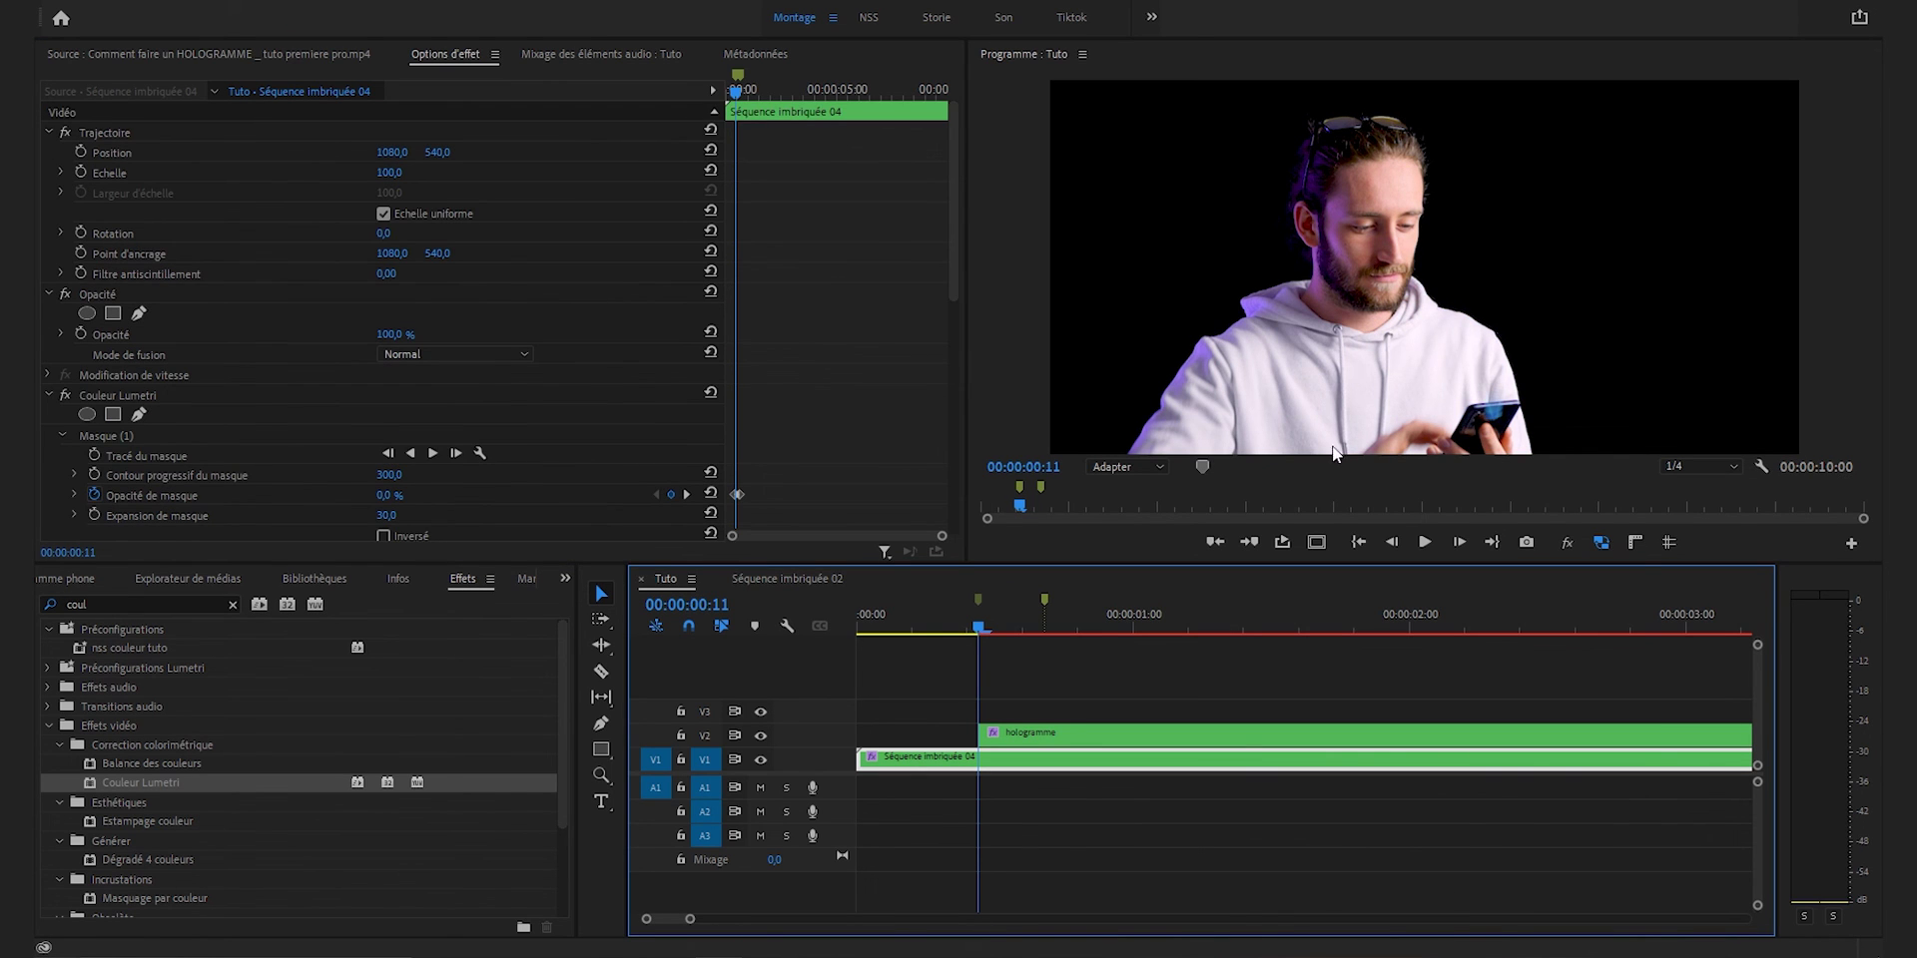
{"action": "left_click", "coordinate": [943, 540]}
{"action": "left_click_drag", "start_coordinate": [944, 541], "coordinate": [782, 536]}
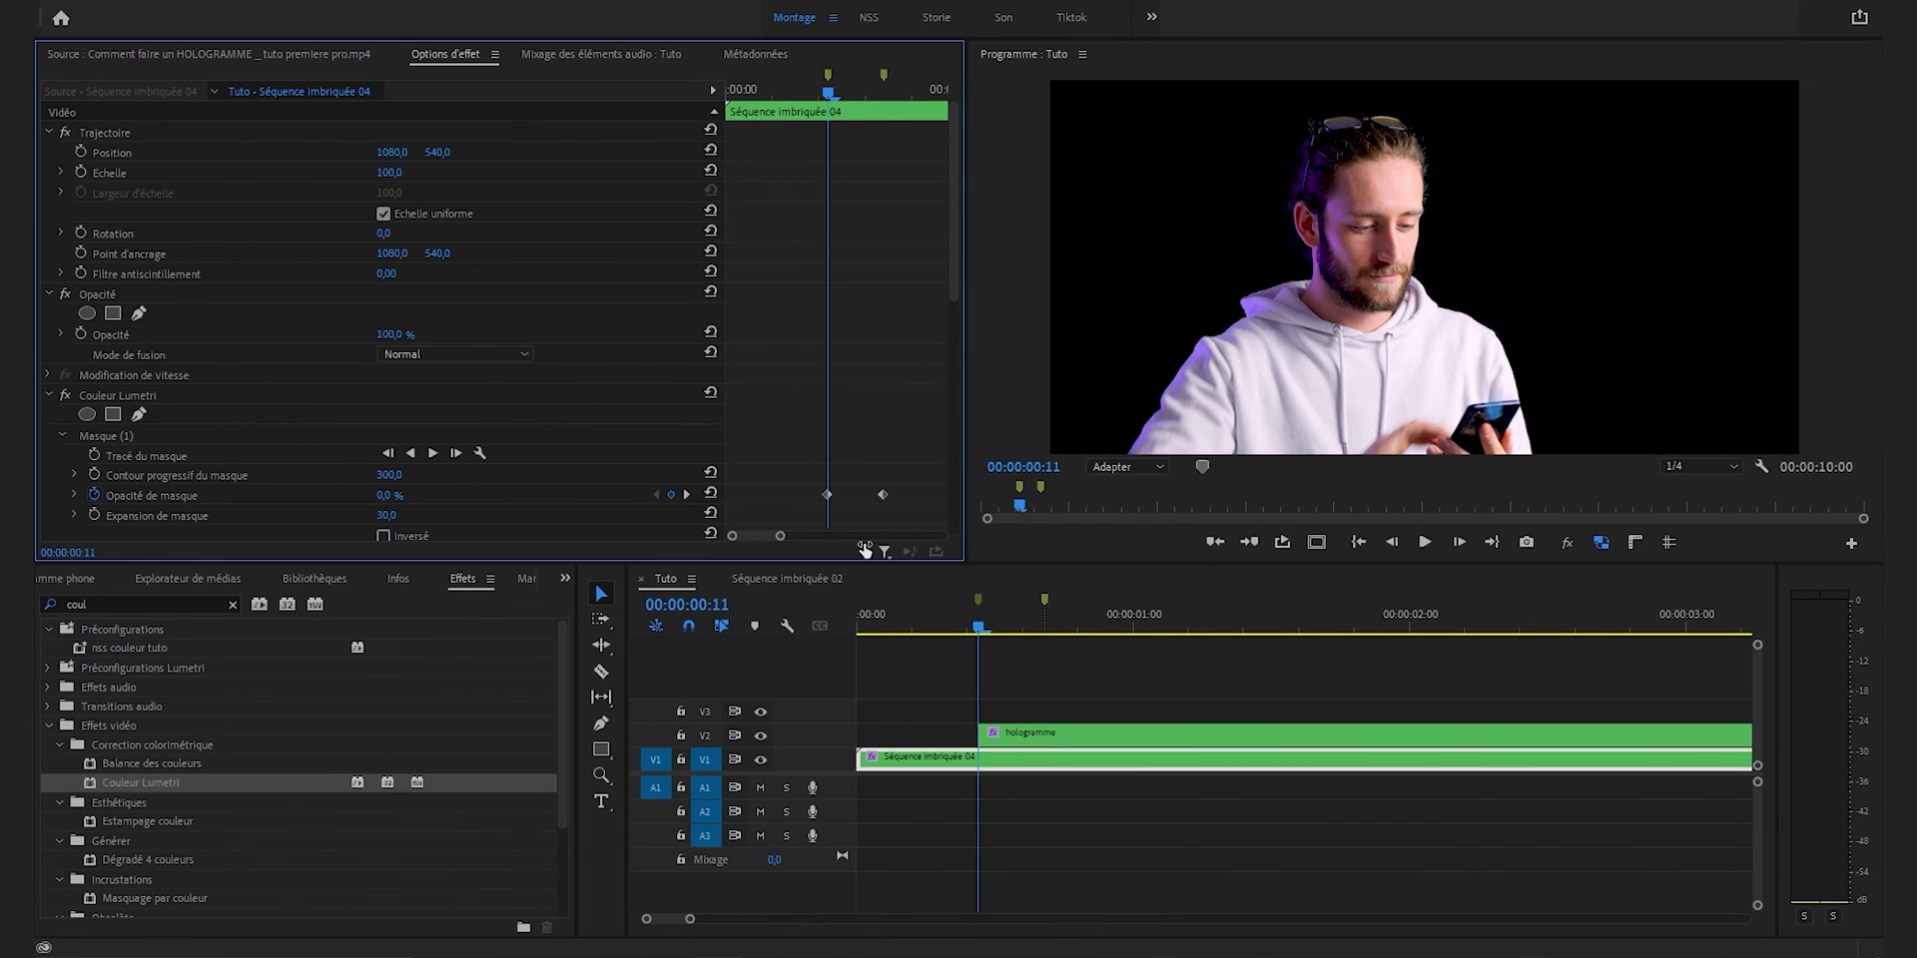
{"action": "left_click", "coordinate": [74, 495]}
{"action": "scroll", "coordinate": [851, 367], "scroll_direction": "down", "scroll_amount": 3}
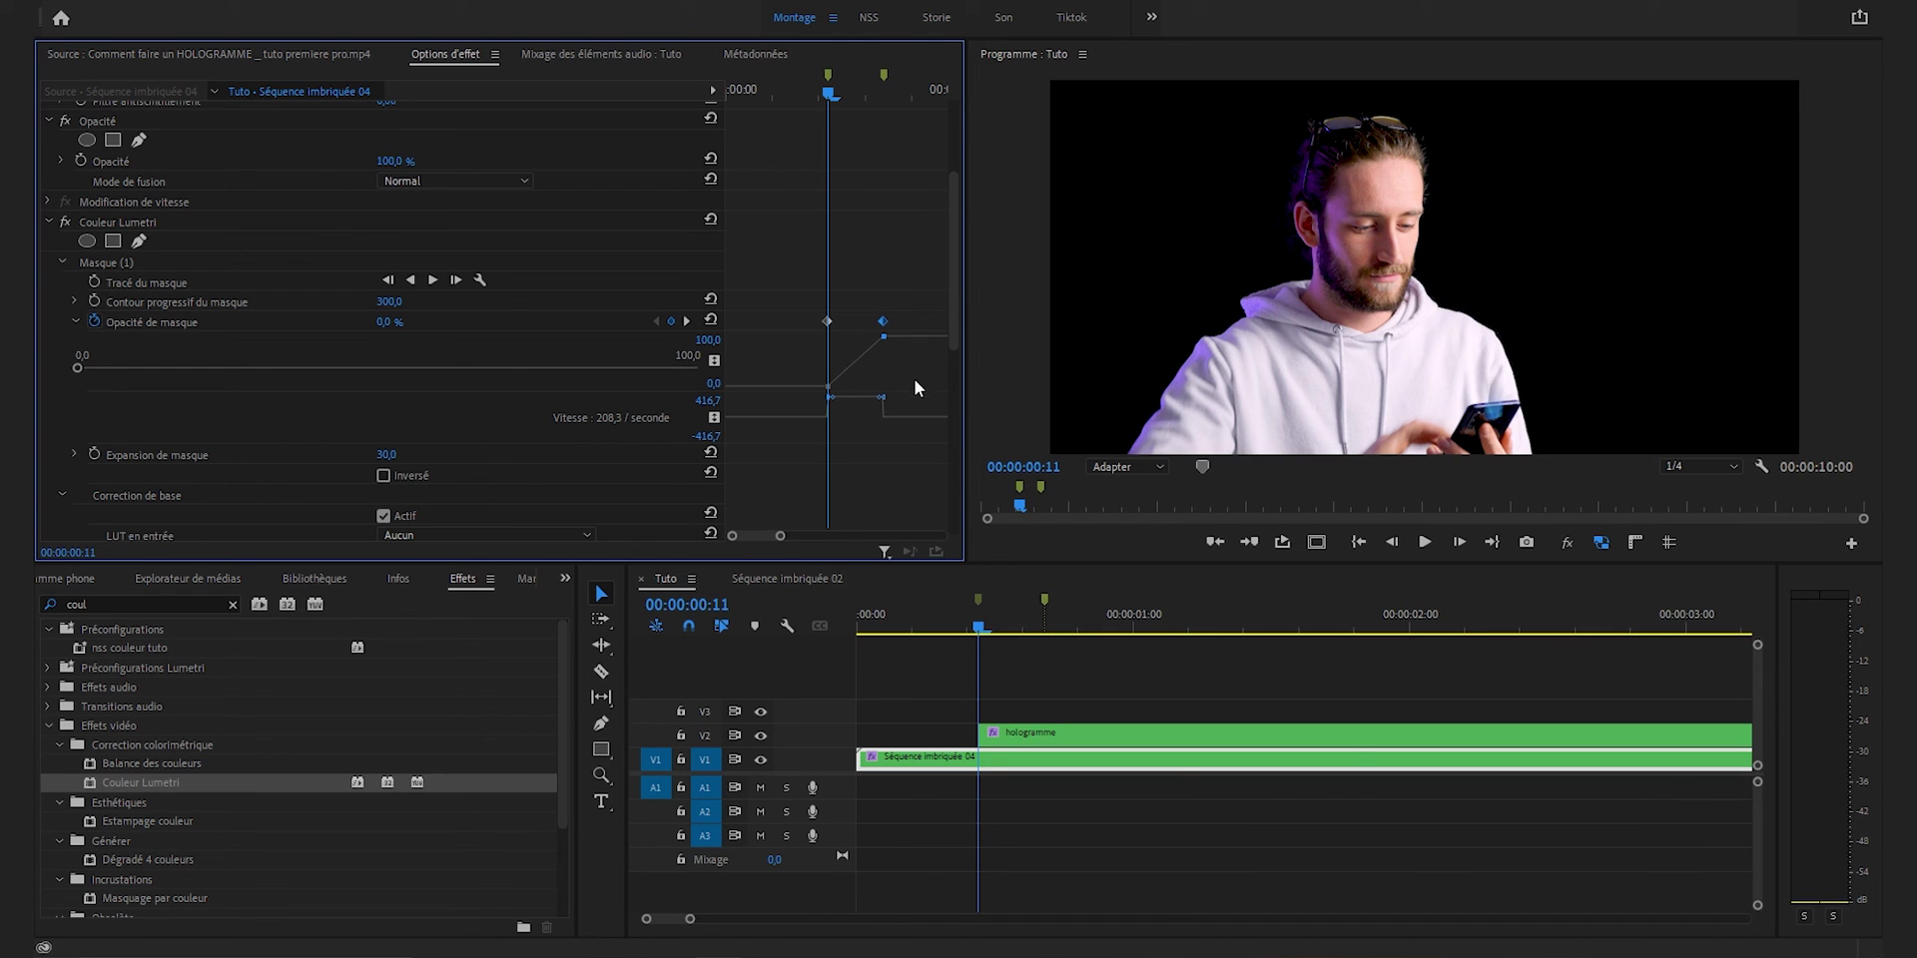
{"action": "mouse_move", "coordinate": [880, 397]}
{"action": "left_mouse_down"}
{"action": "mouse_move", "coordinate": [857, 419]}
{"action": "mouse_move", "coordinate": [886, 420]}
{"action": "left_mouse_up"}
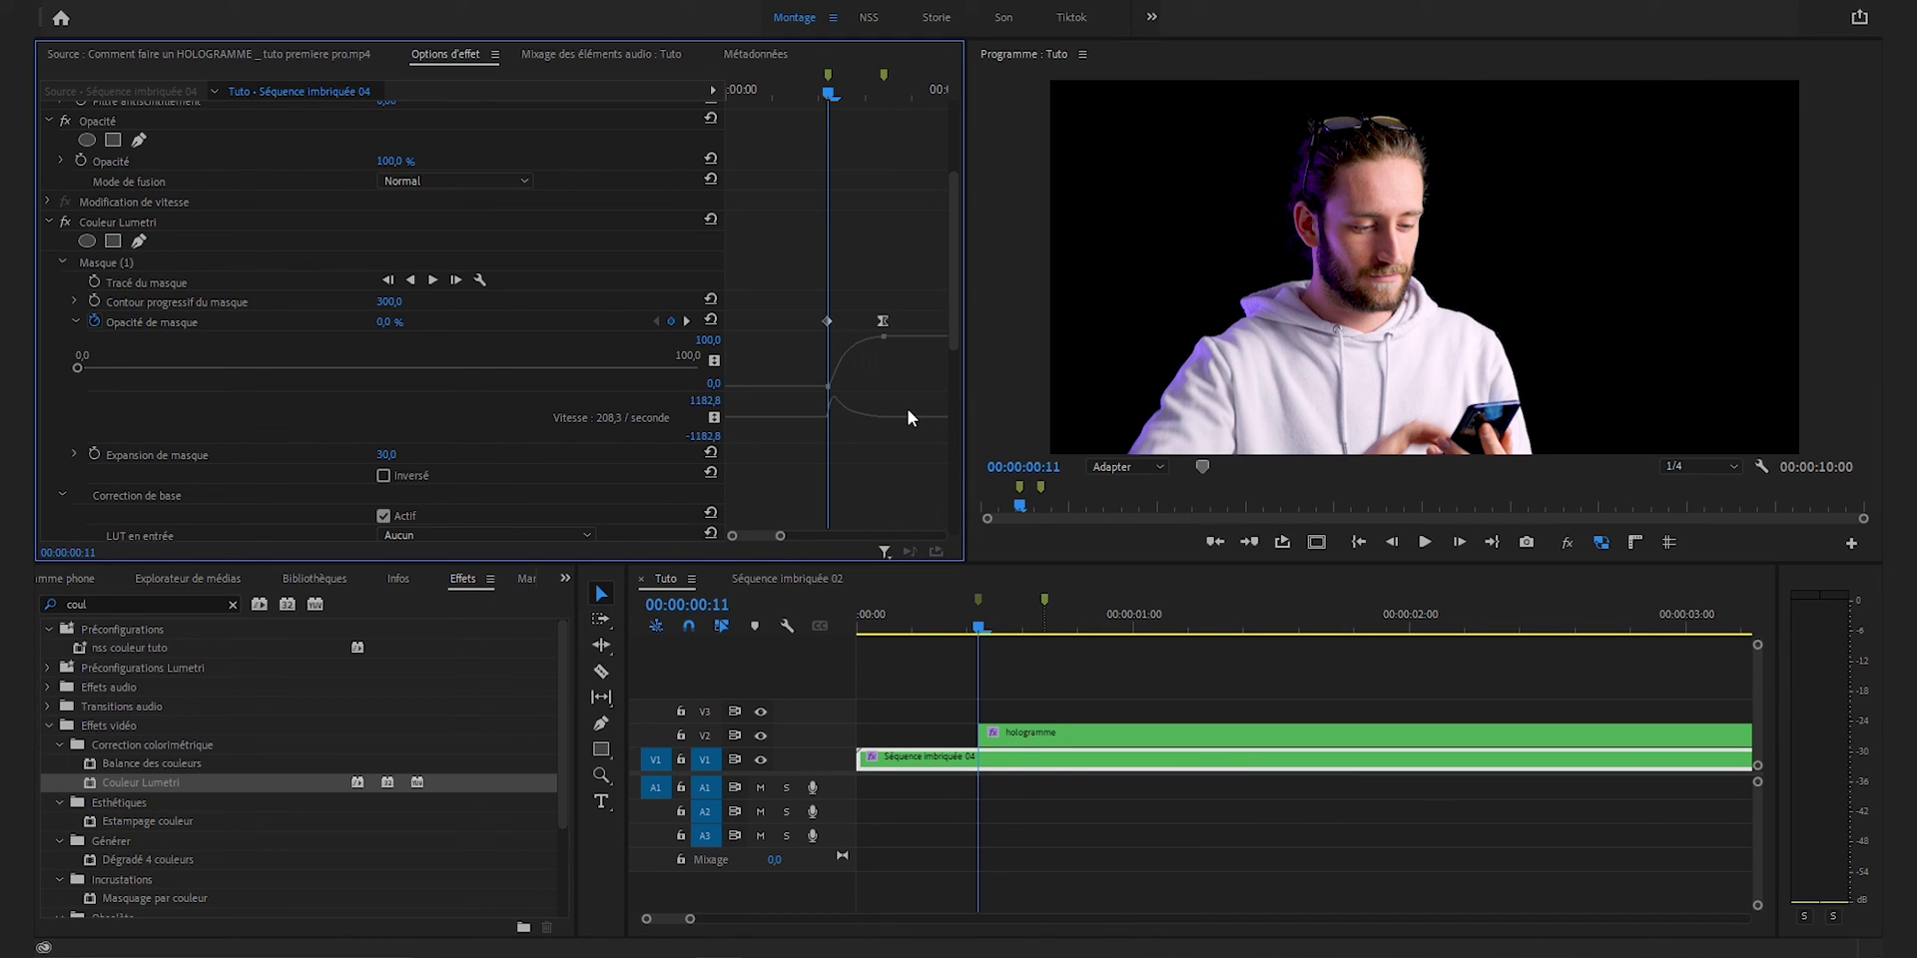